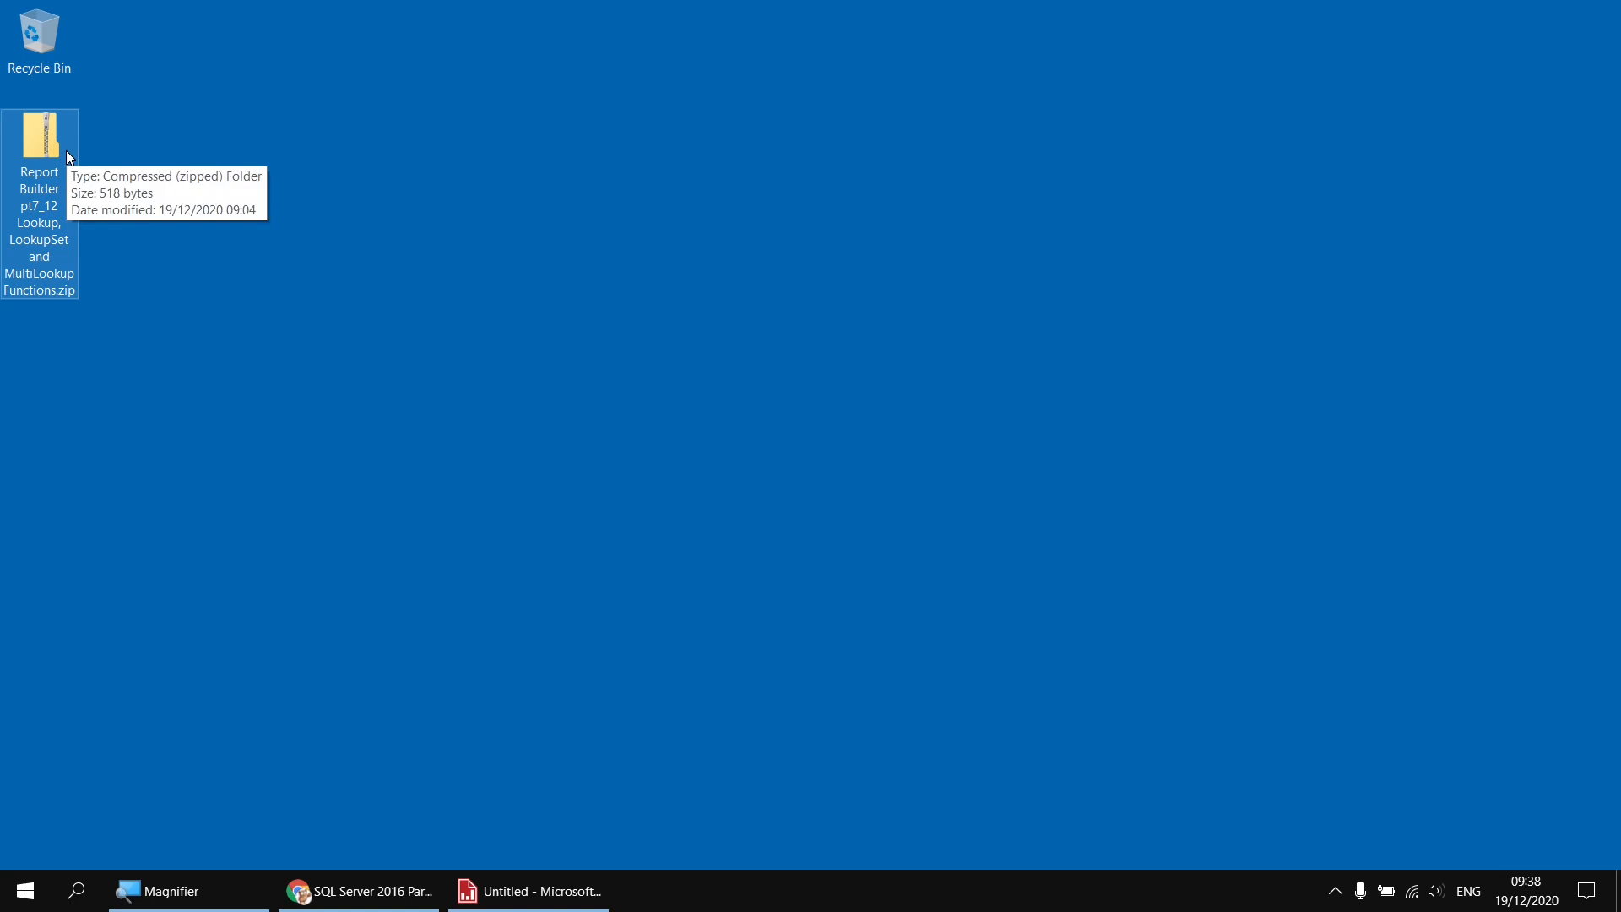
Step: Switch to the browser to view the SQL Server 2016 Part 8 Wise Owl Movies Database video page, and return to the desktop
click(304, 570)
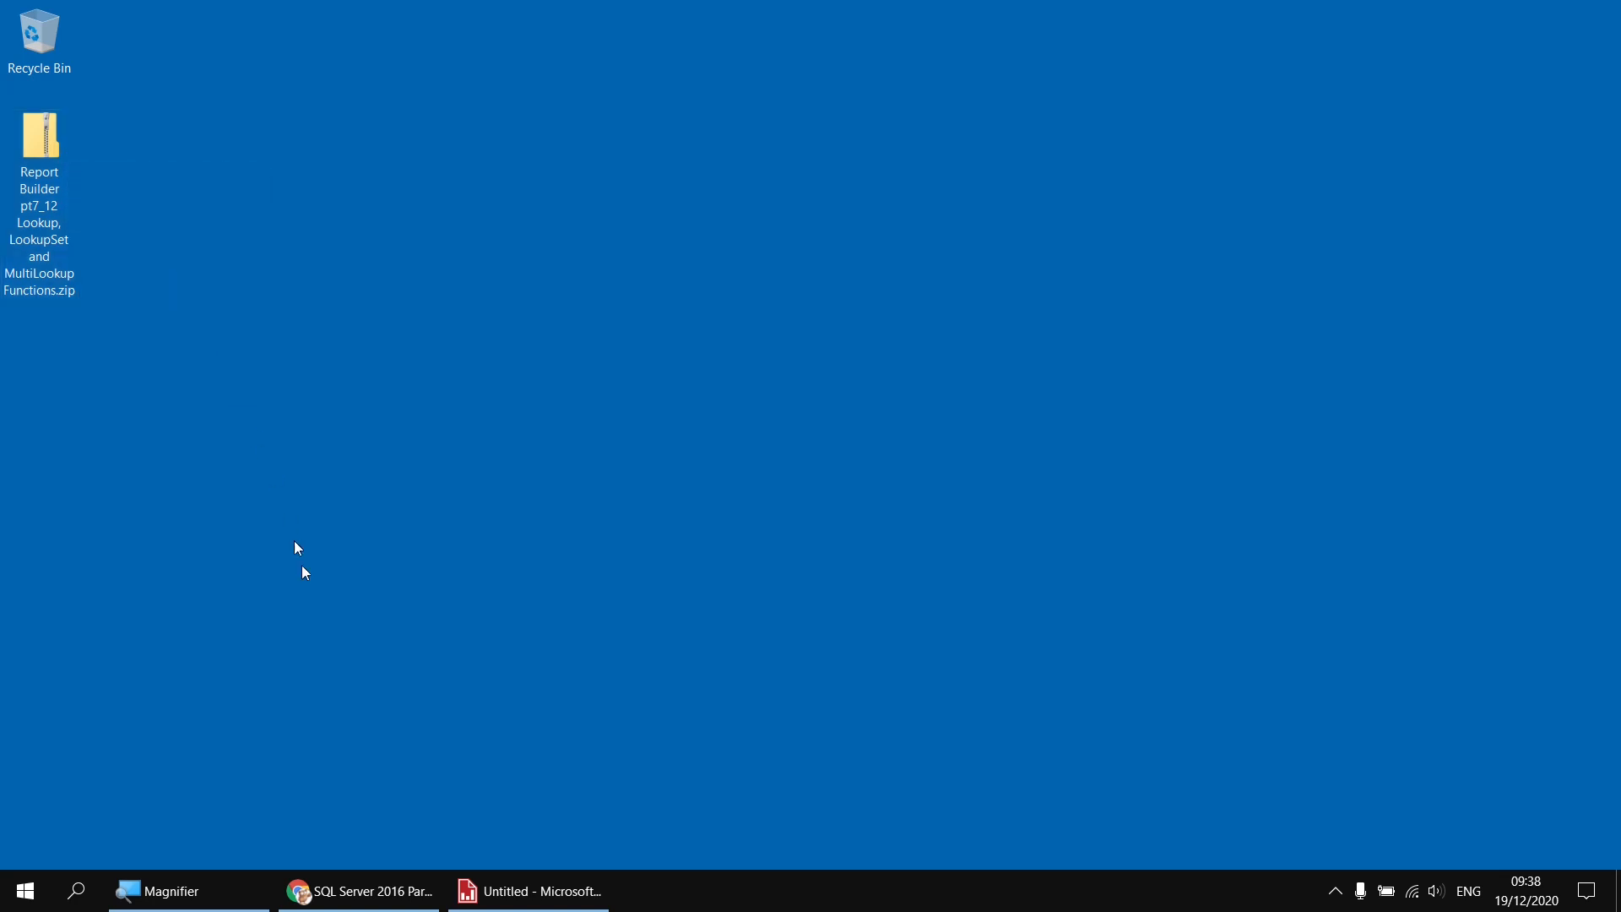
click(355, 897)
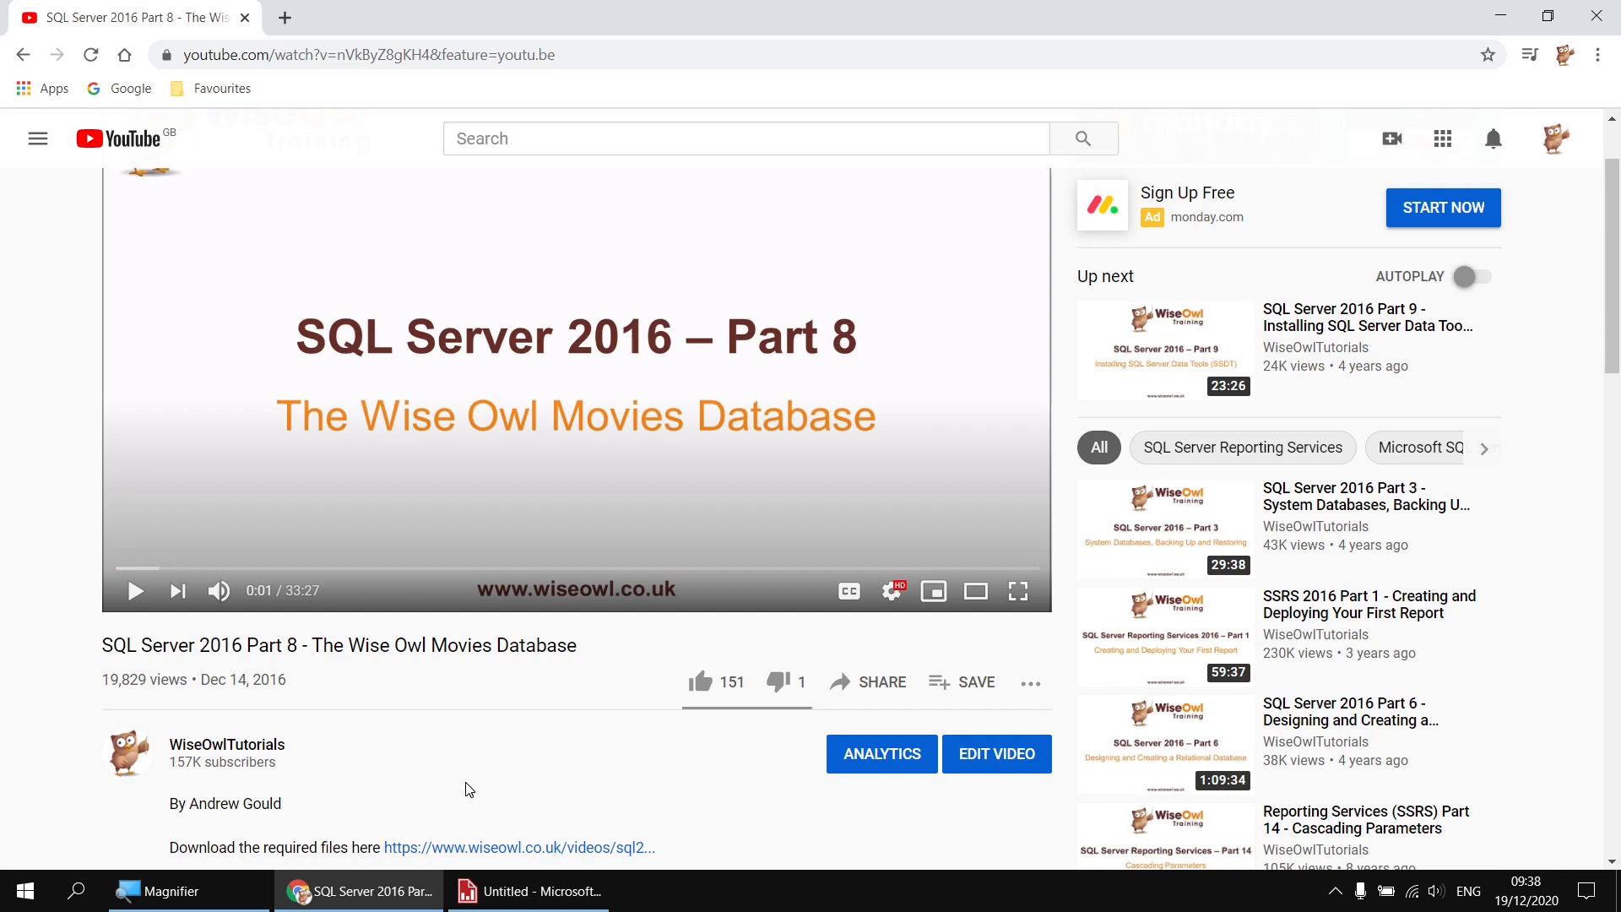
click(380, 893)
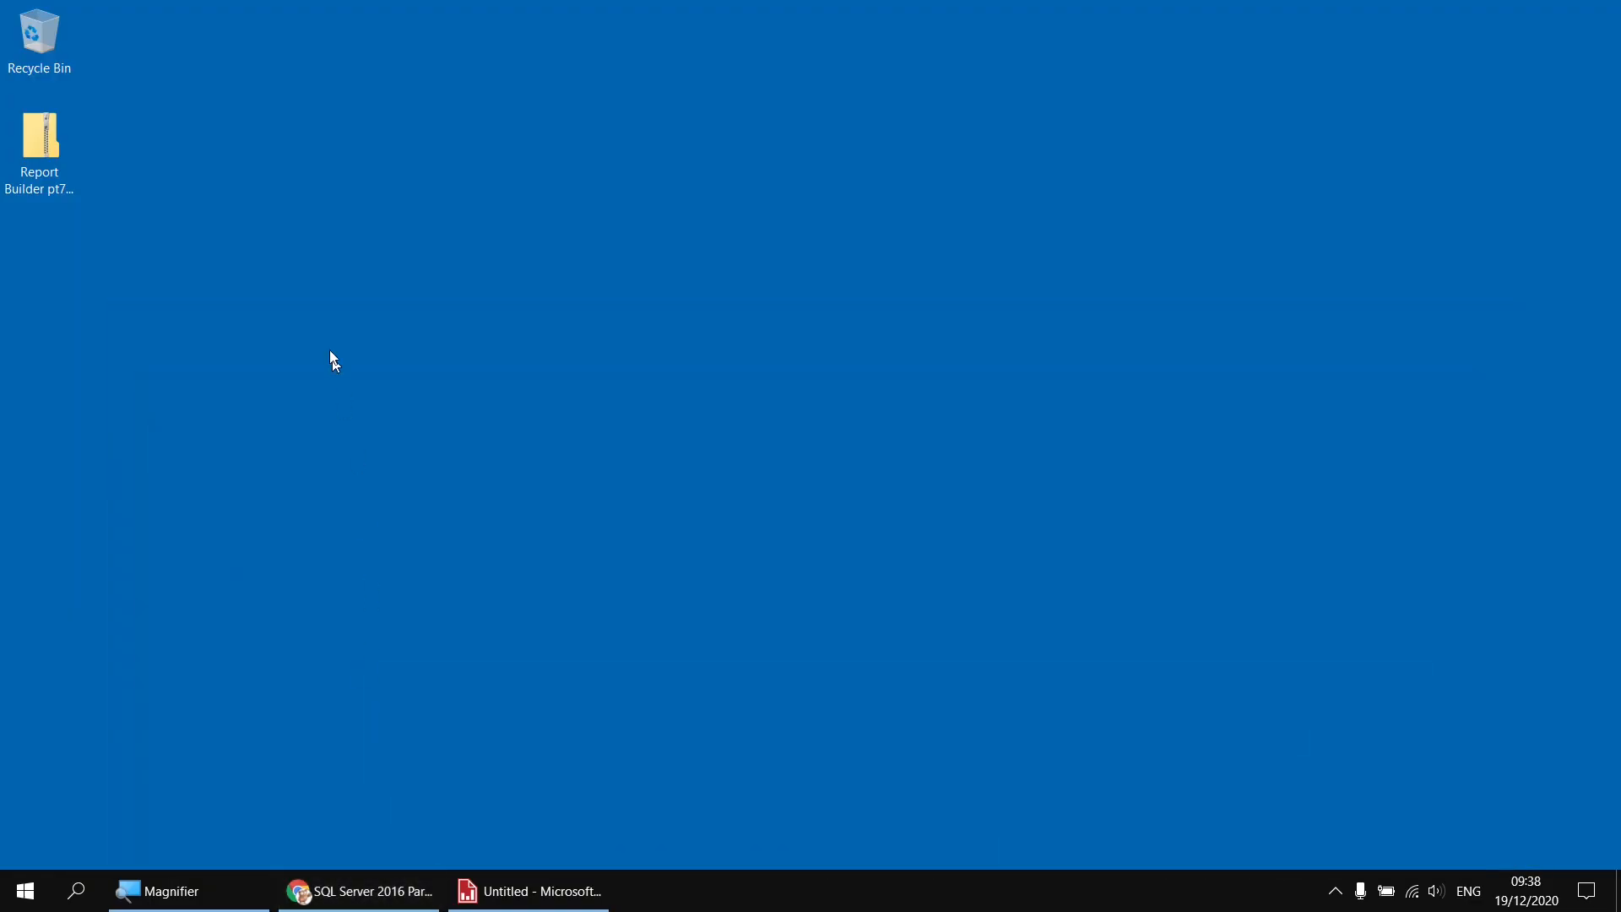
Step: Extract the Report Builder zip archive on the desktop to its default folder and open the extracted FilmsXML.txt file
right_click(37, 140)
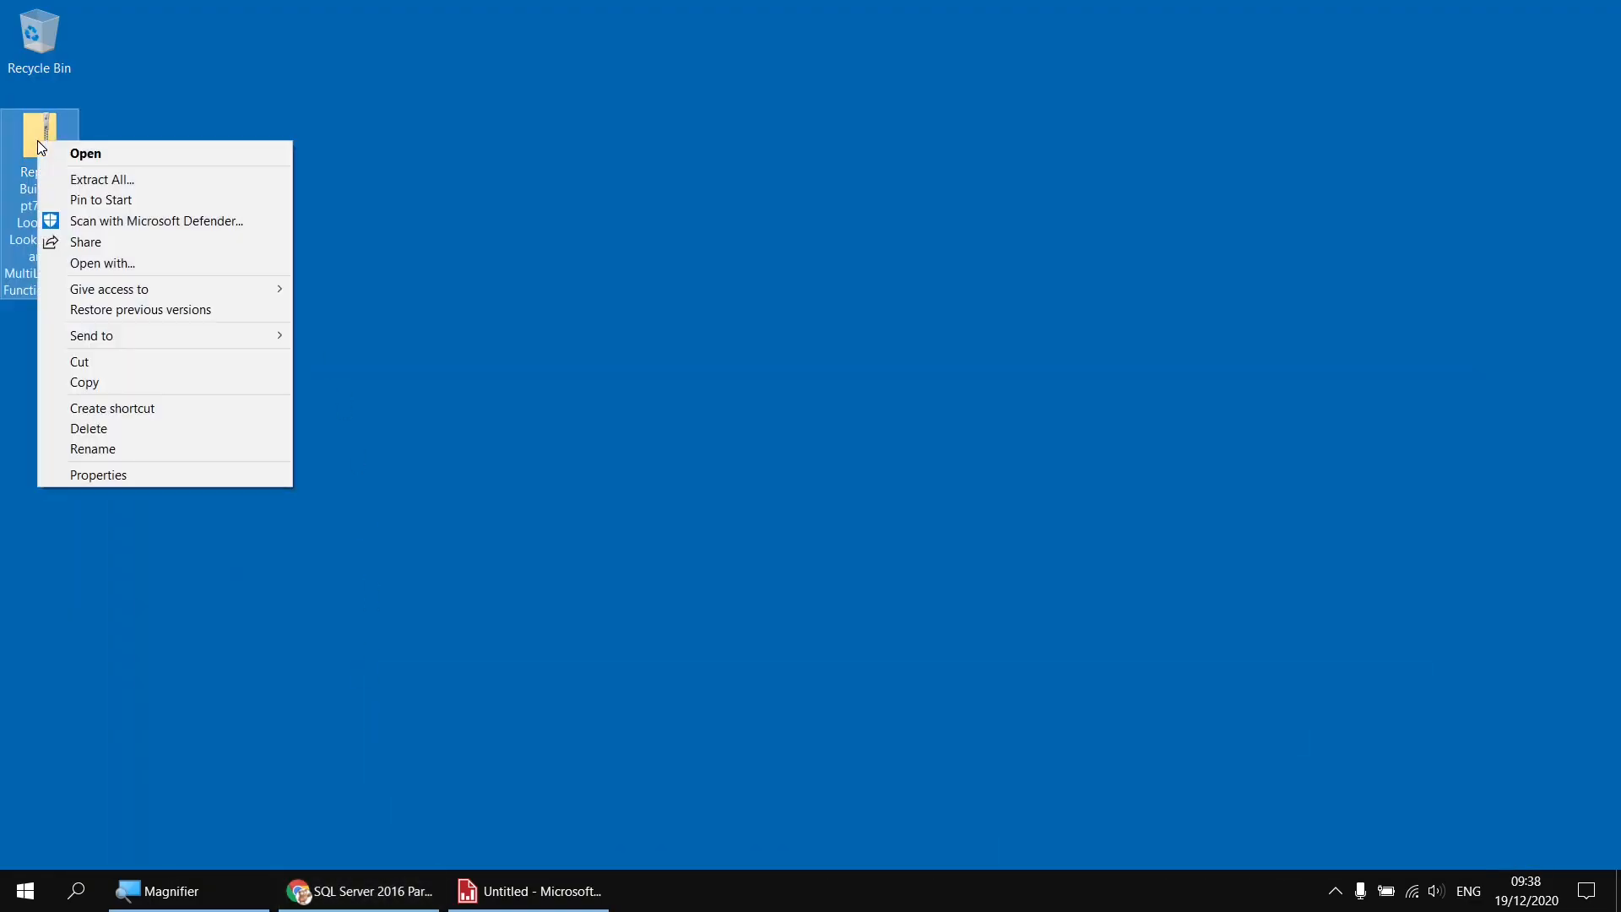
click(92, 178)
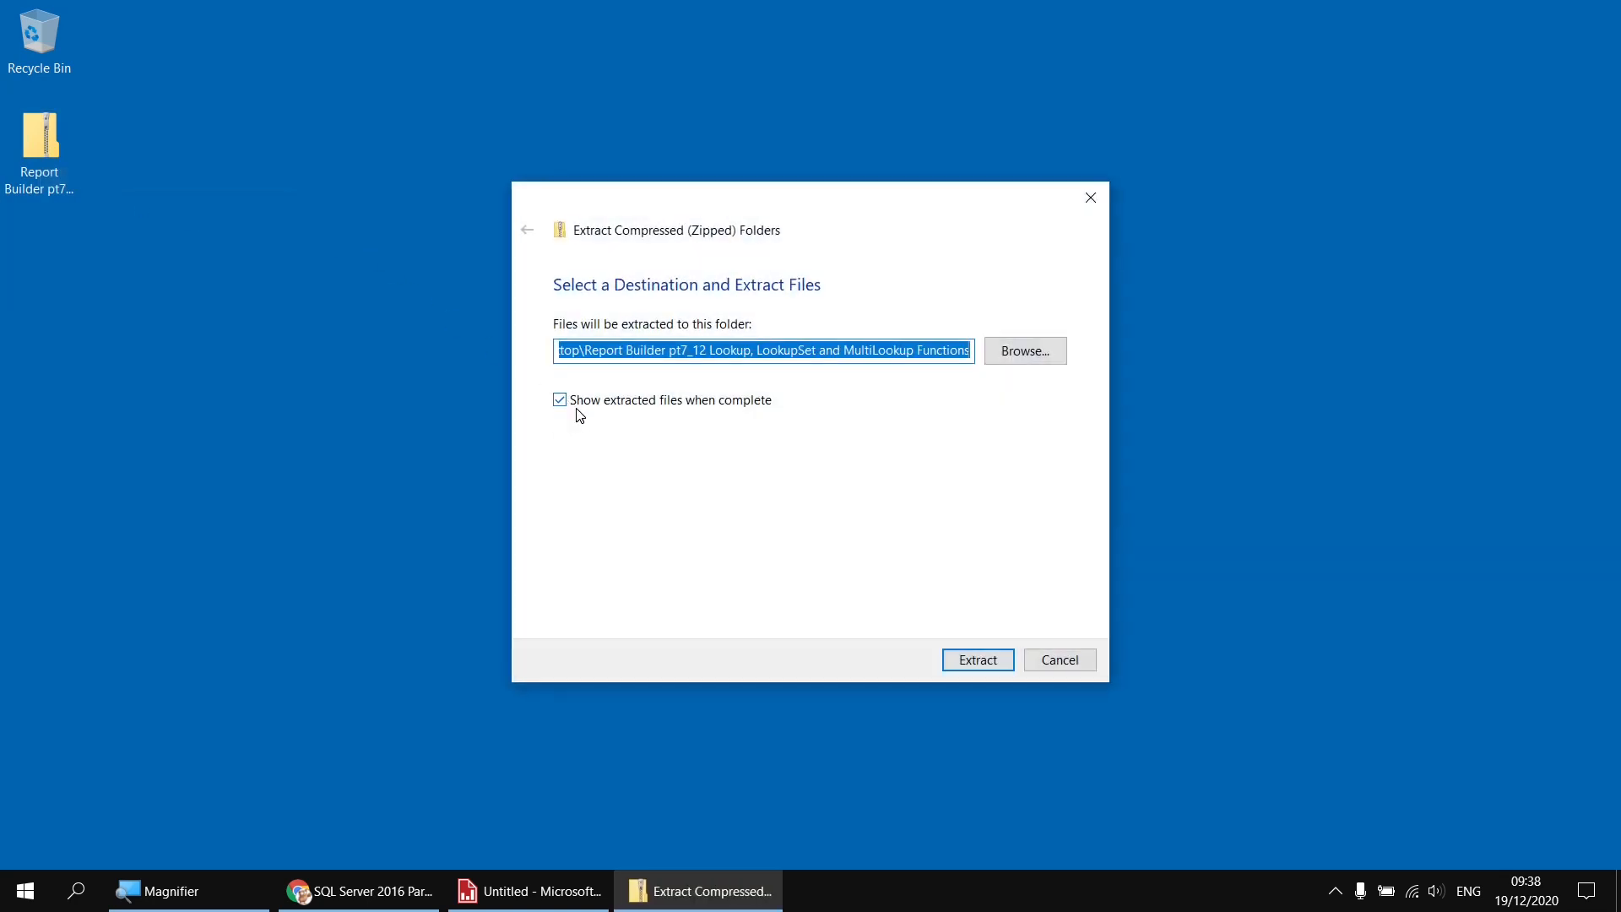
click(981, 659)
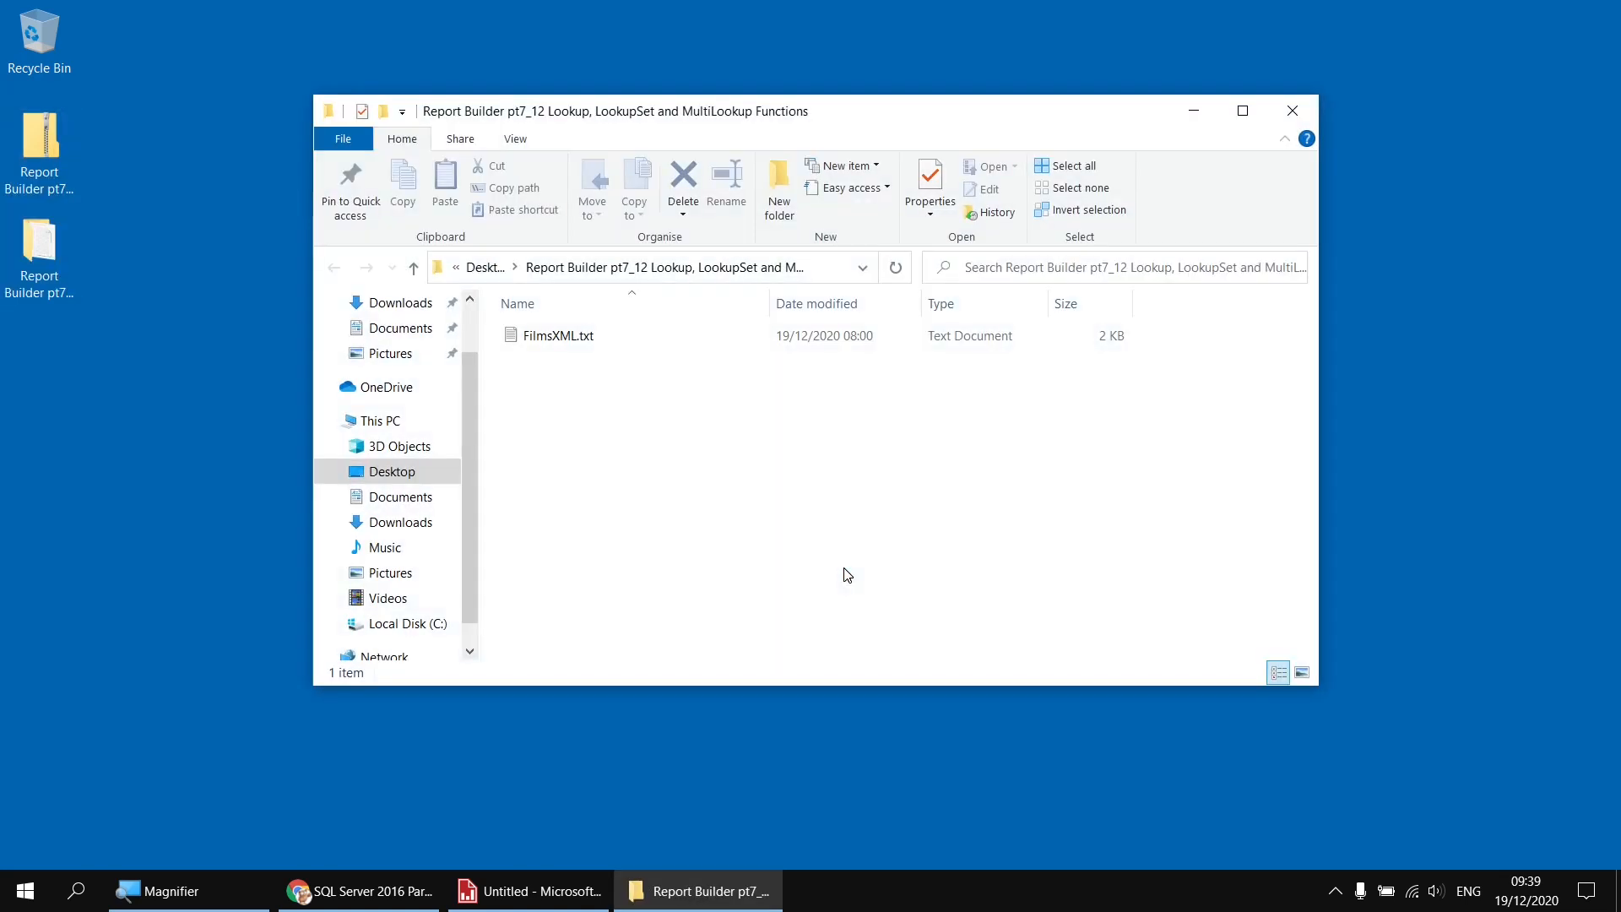
double_click(541, 338)
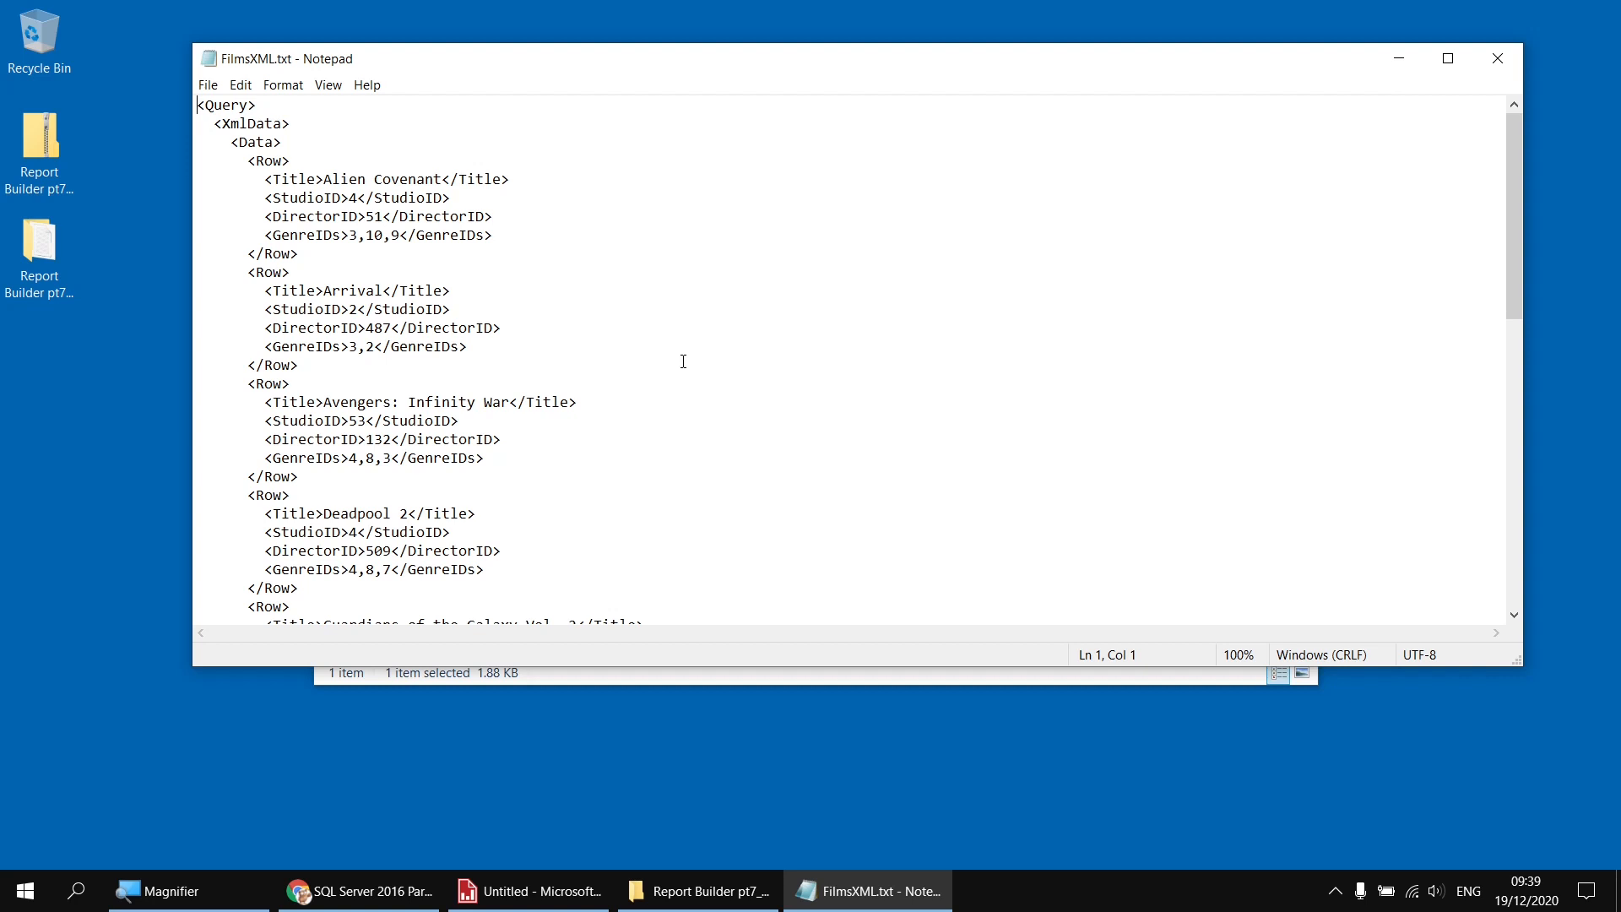
Step: Switch to Report Builder and add a data source named XMLData using an embedded connection of type XML
click(540, 888)
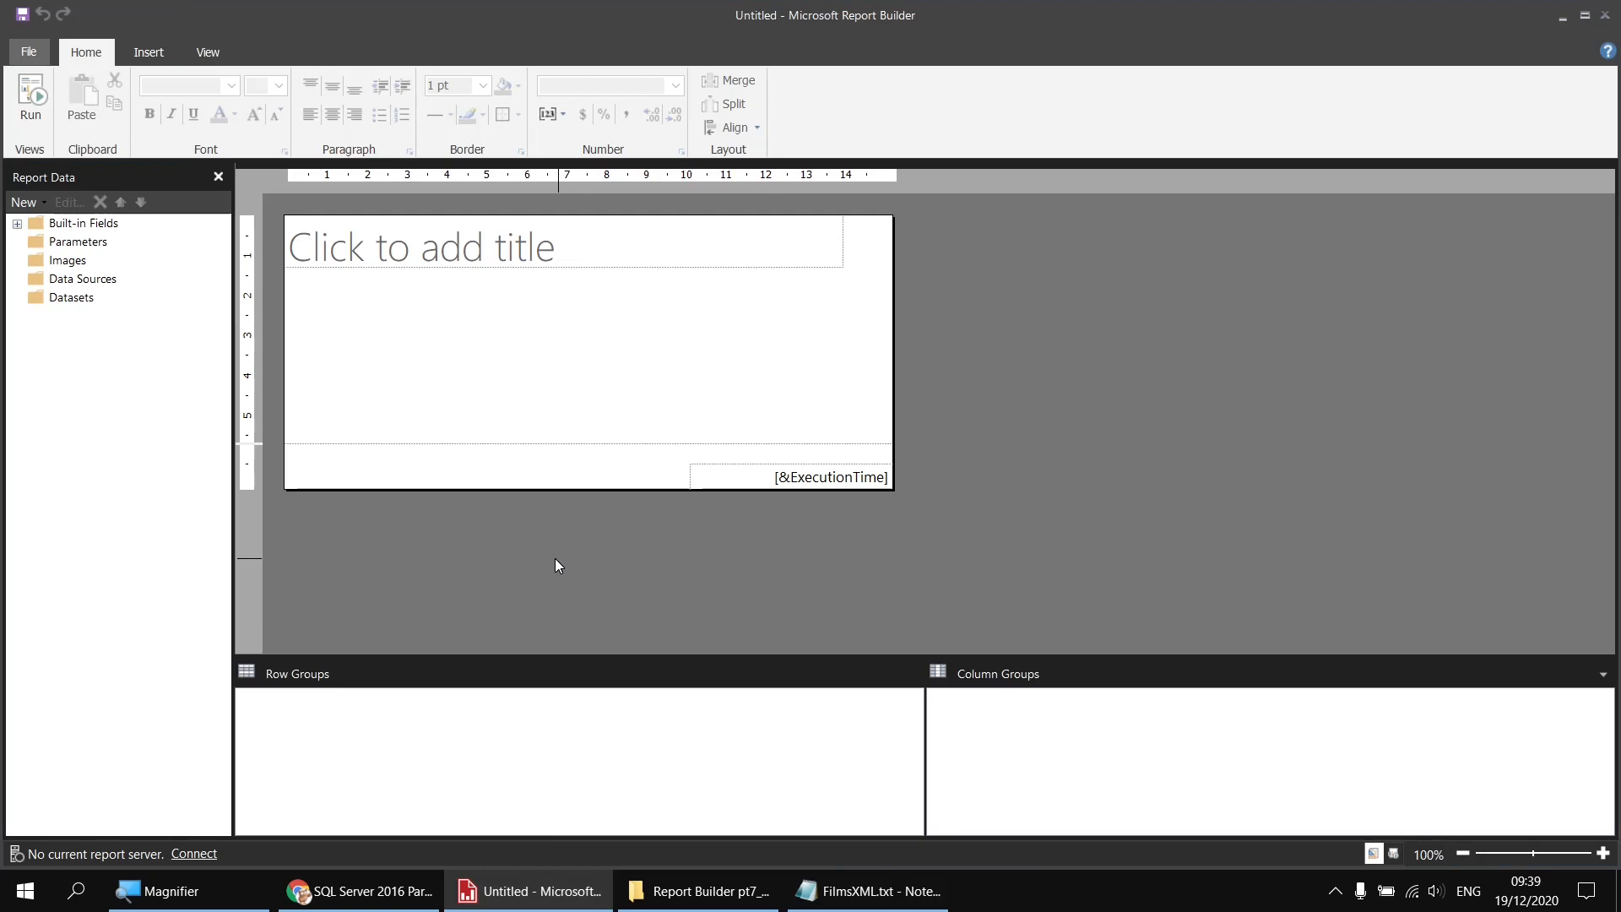
right_click(118, 282)
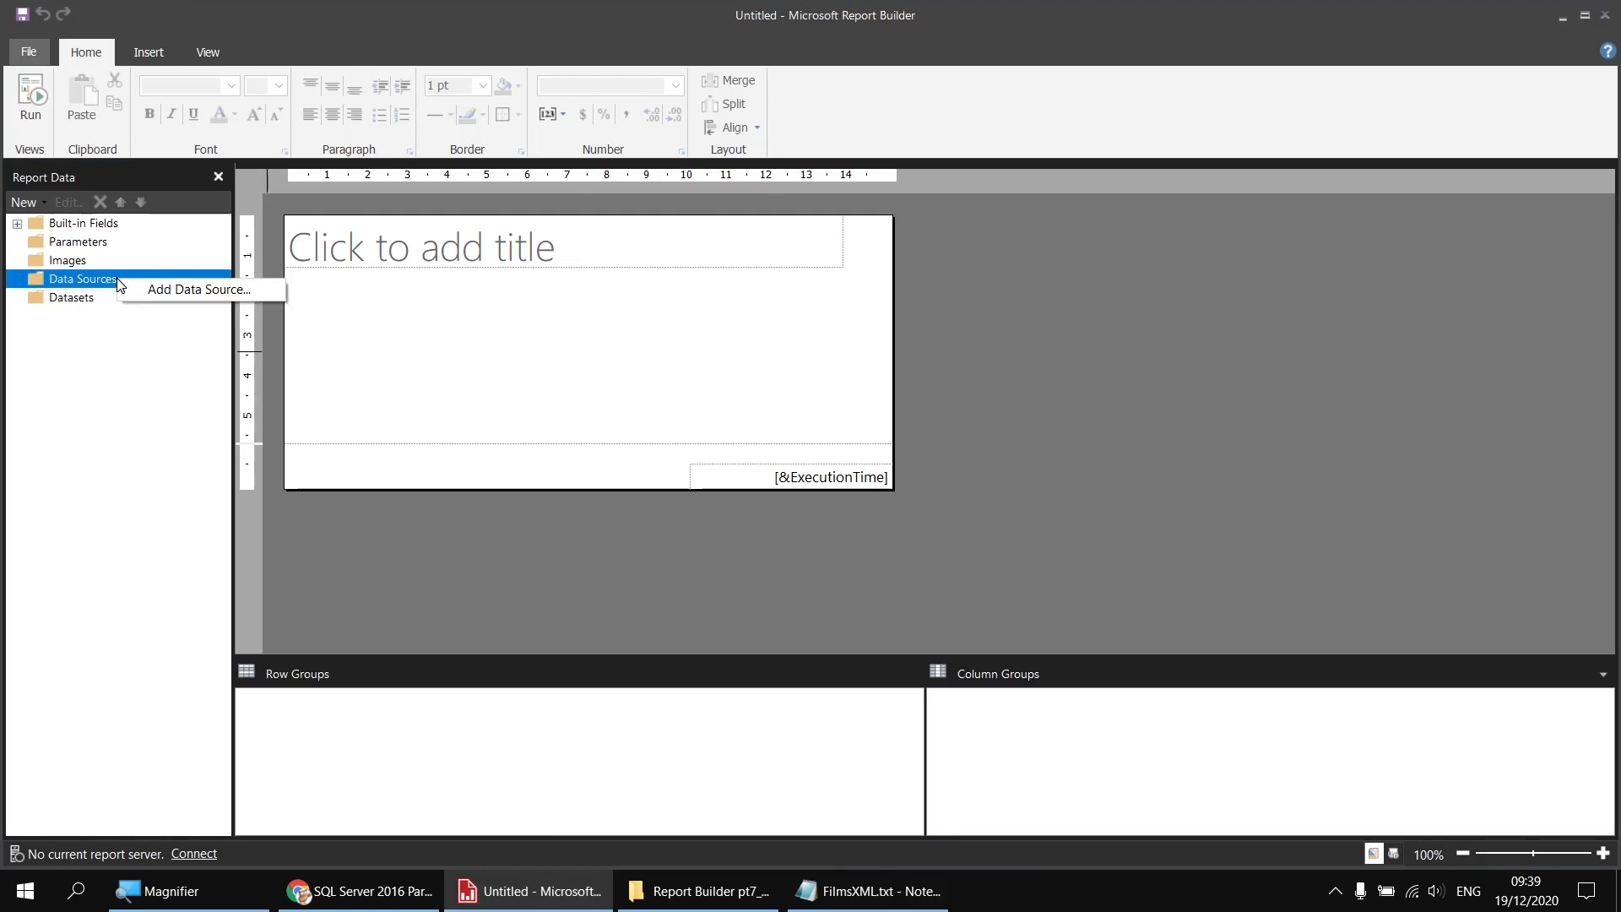
click(160, 288)
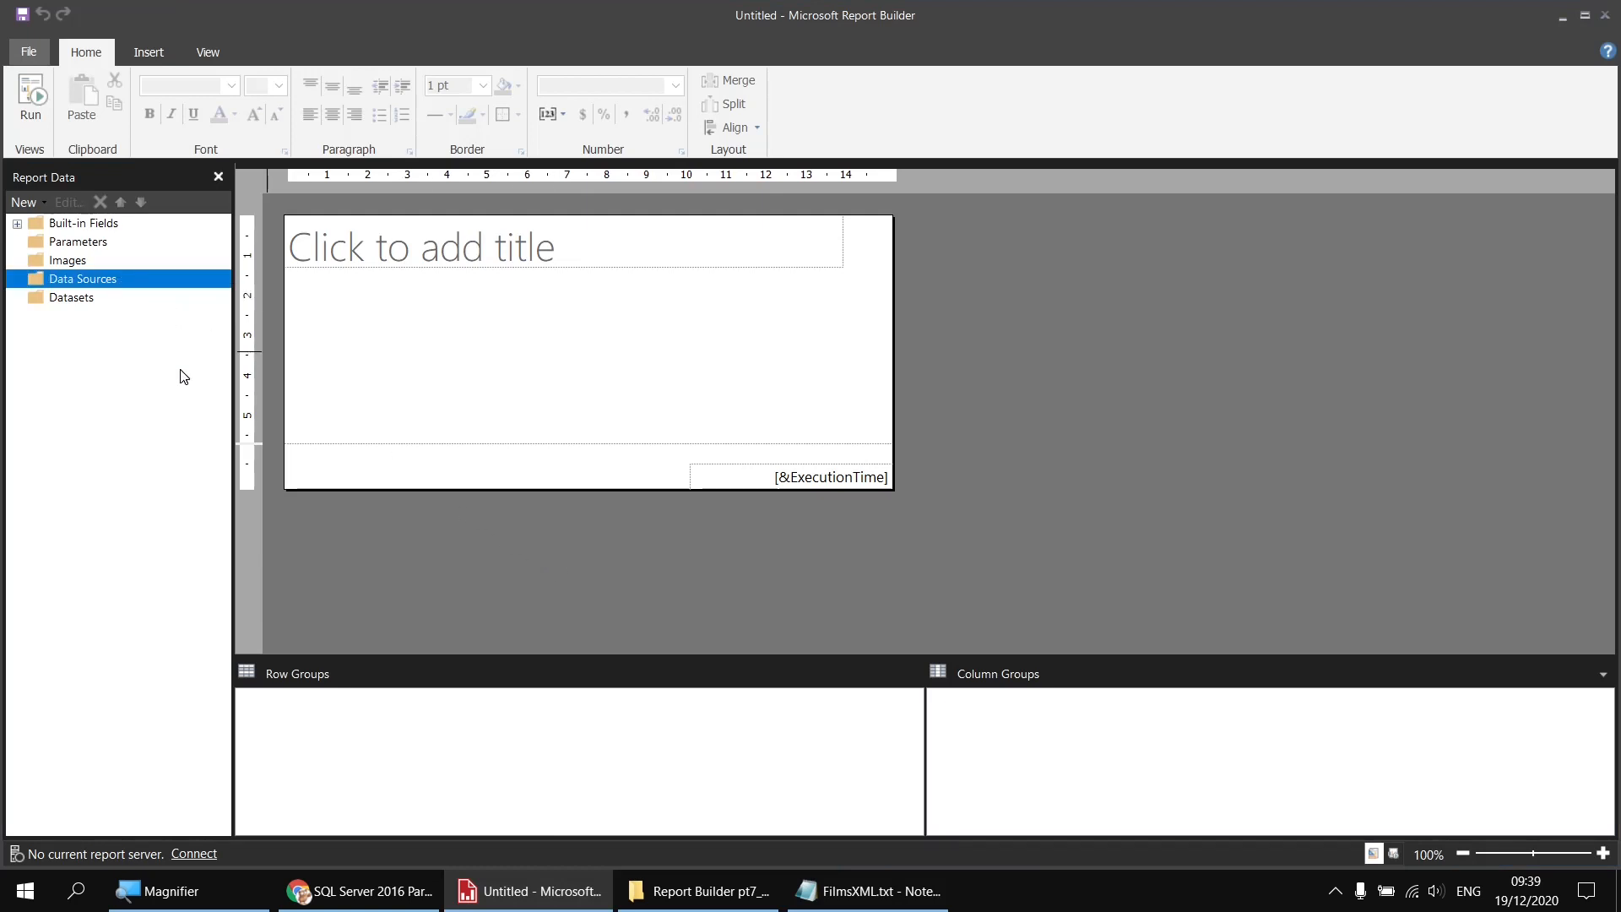
double_click(649, 220)
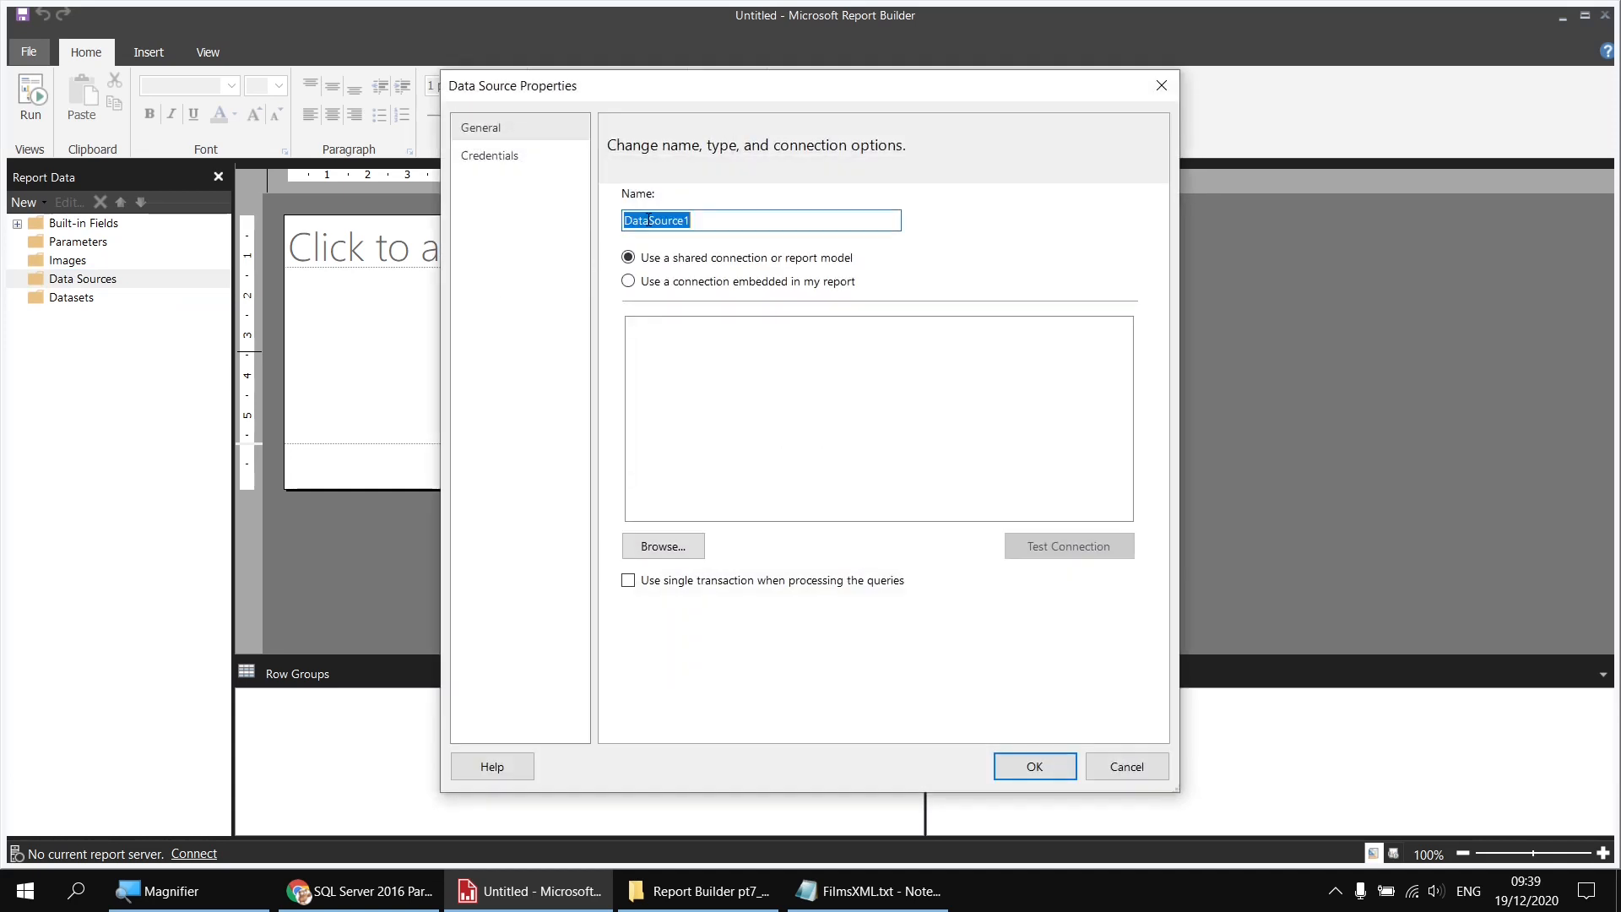
text(XMLData)
click(748, 283)
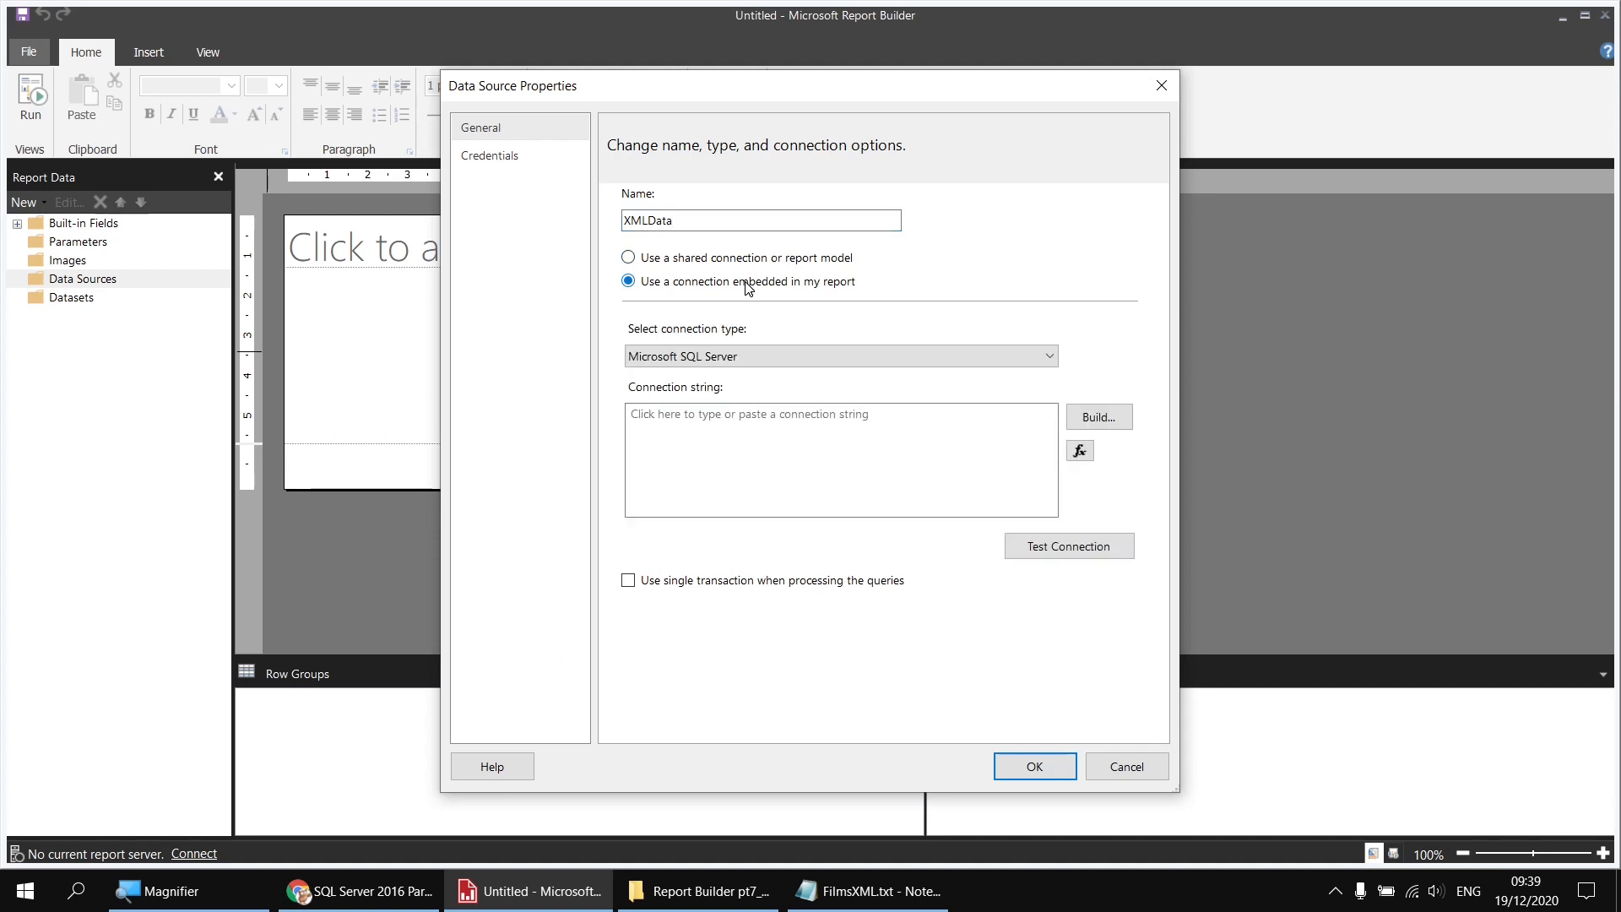
click(736, 358)
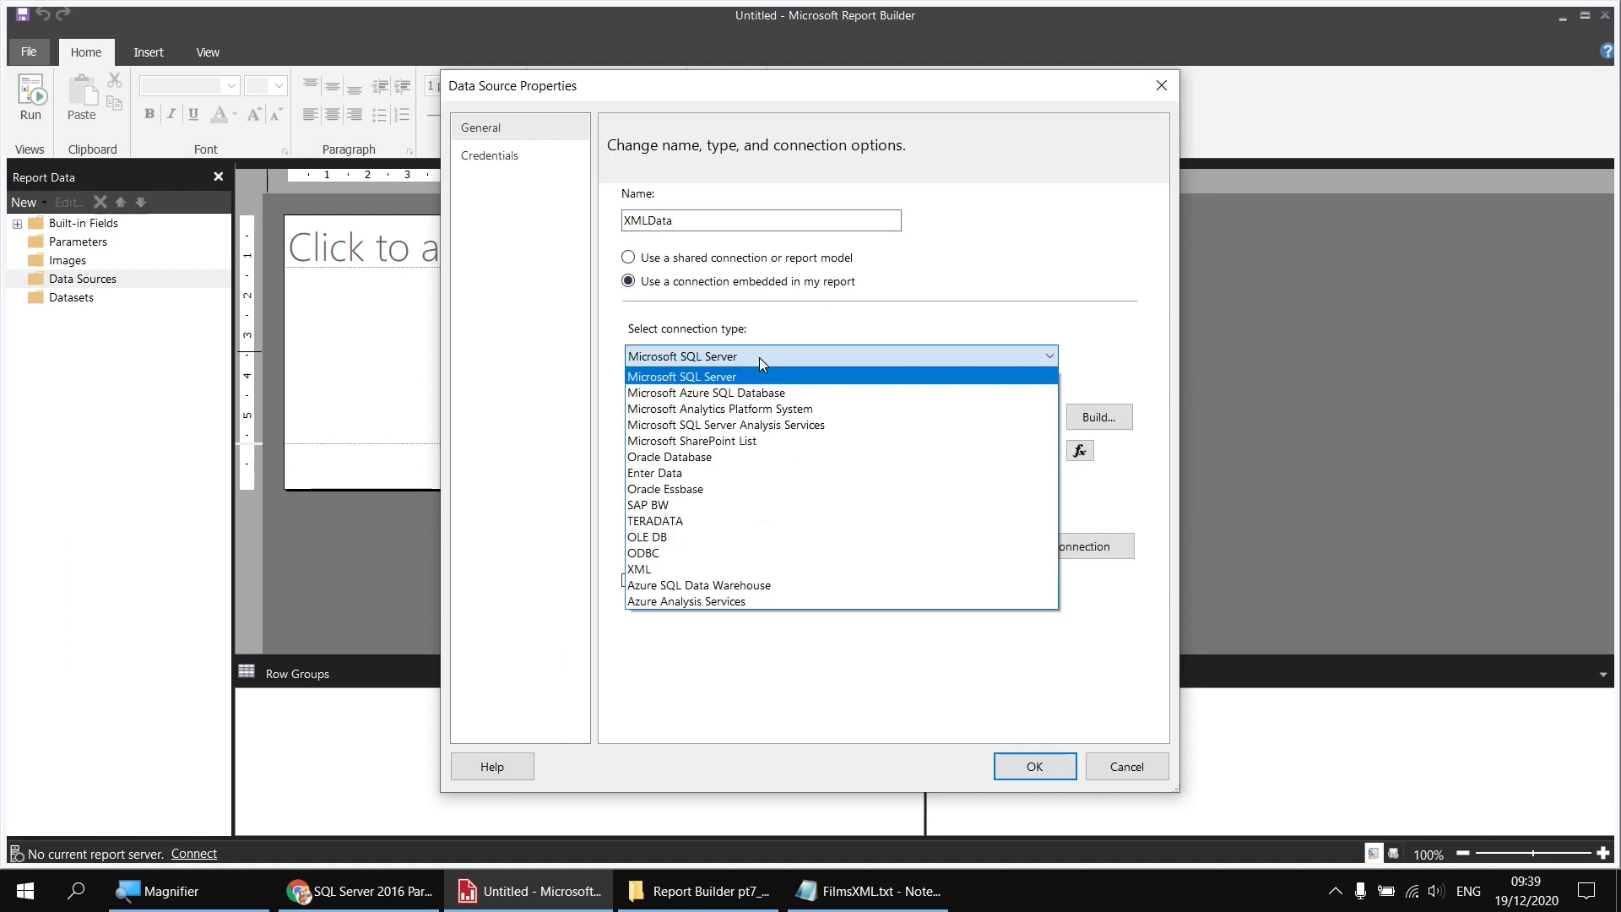
click(675, 569)
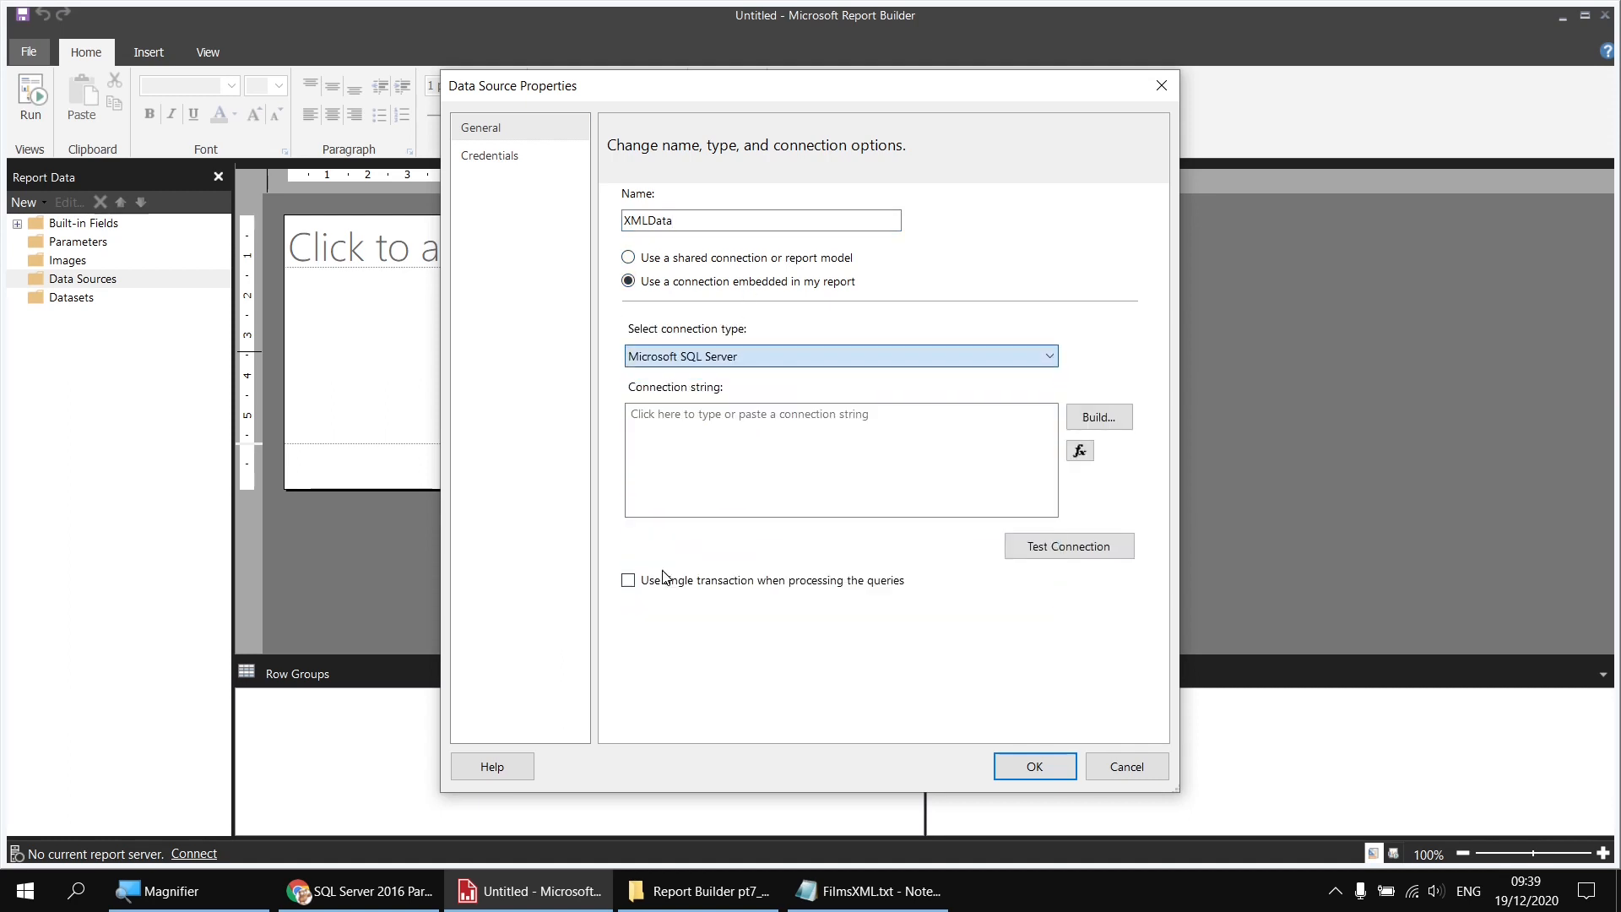
click(1034, 766)
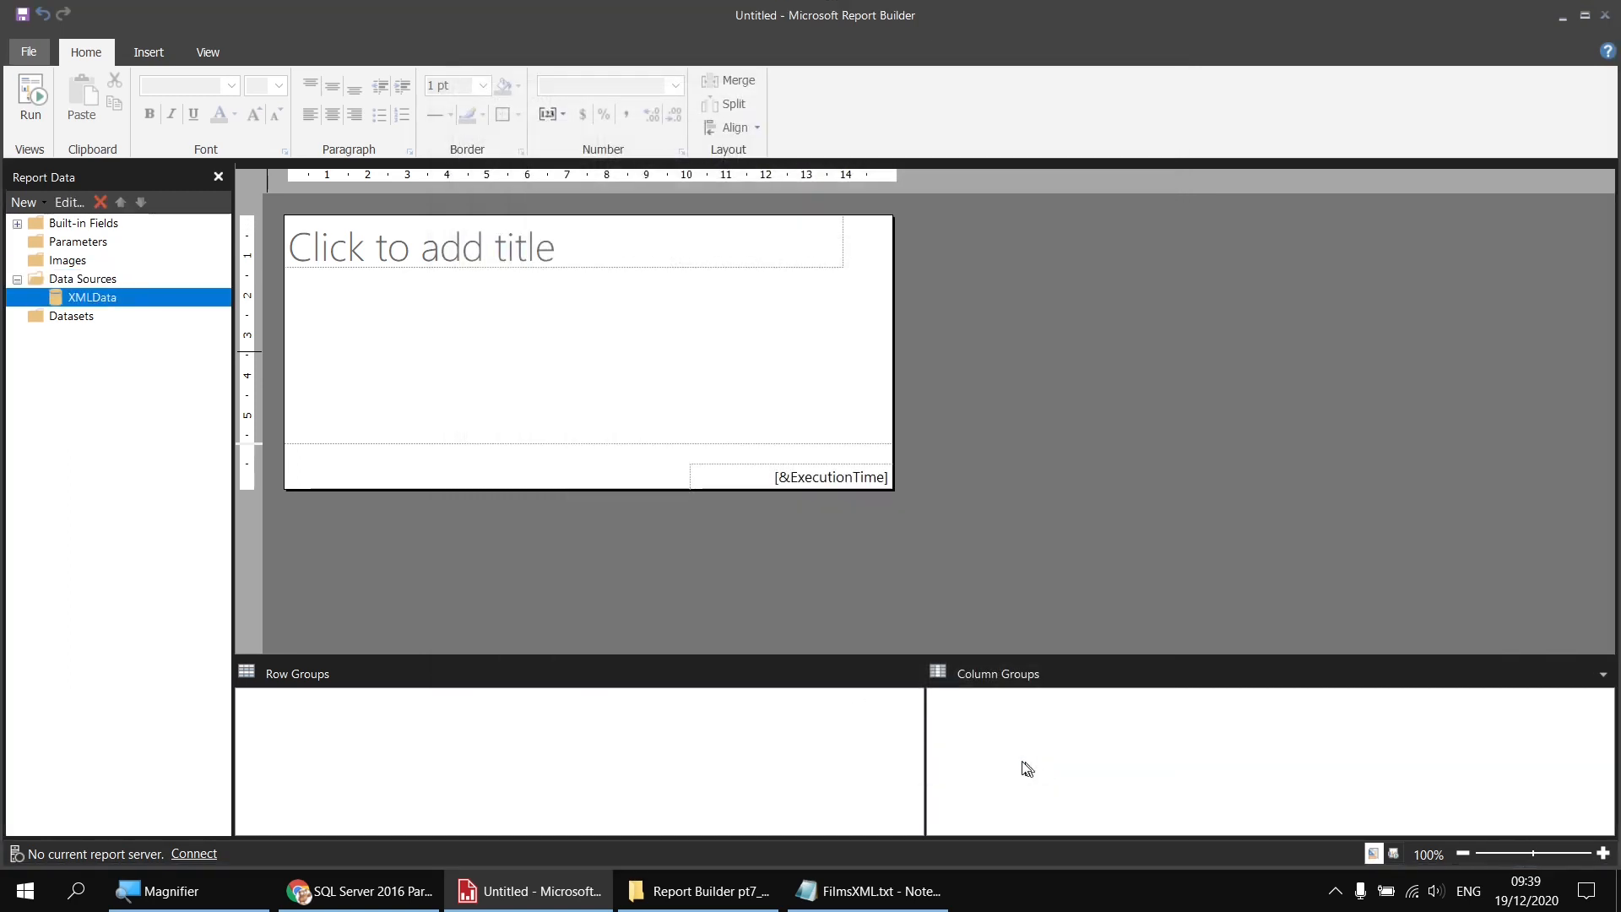
Step: Add an embedded dataset based on the XMLData data source and name it Films
right_click(121, 301)
click(149, 309)
double_click(638, 195)
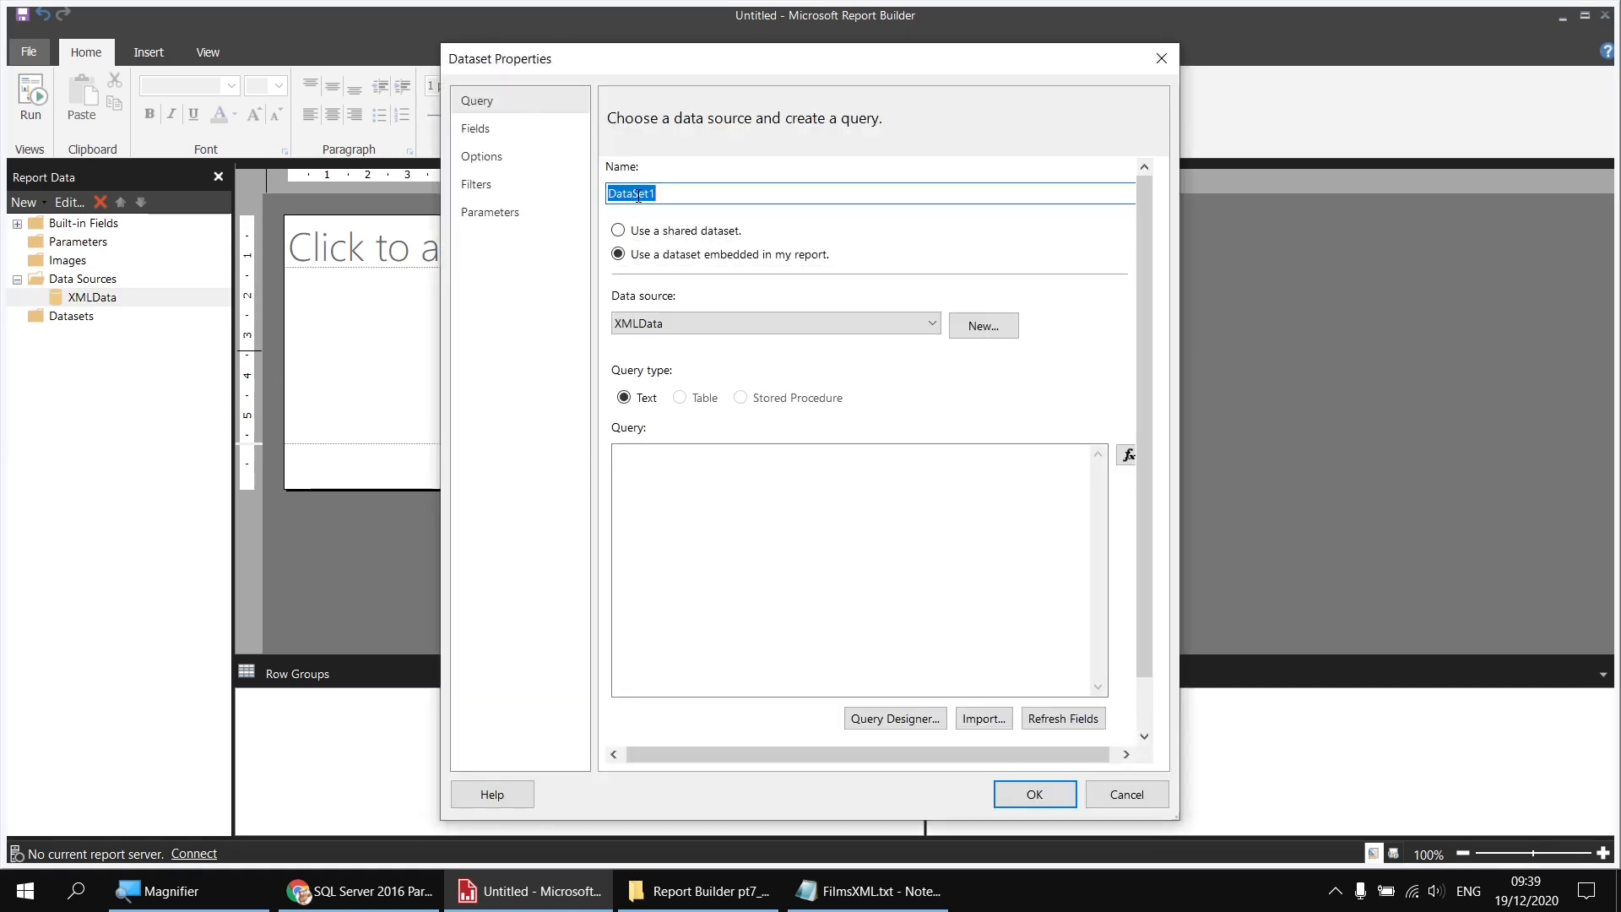
text(Films)
Step: Copy the entire contents of FilmsXML.txt into the Films dataset's query and save the dataset
click(850, 900)
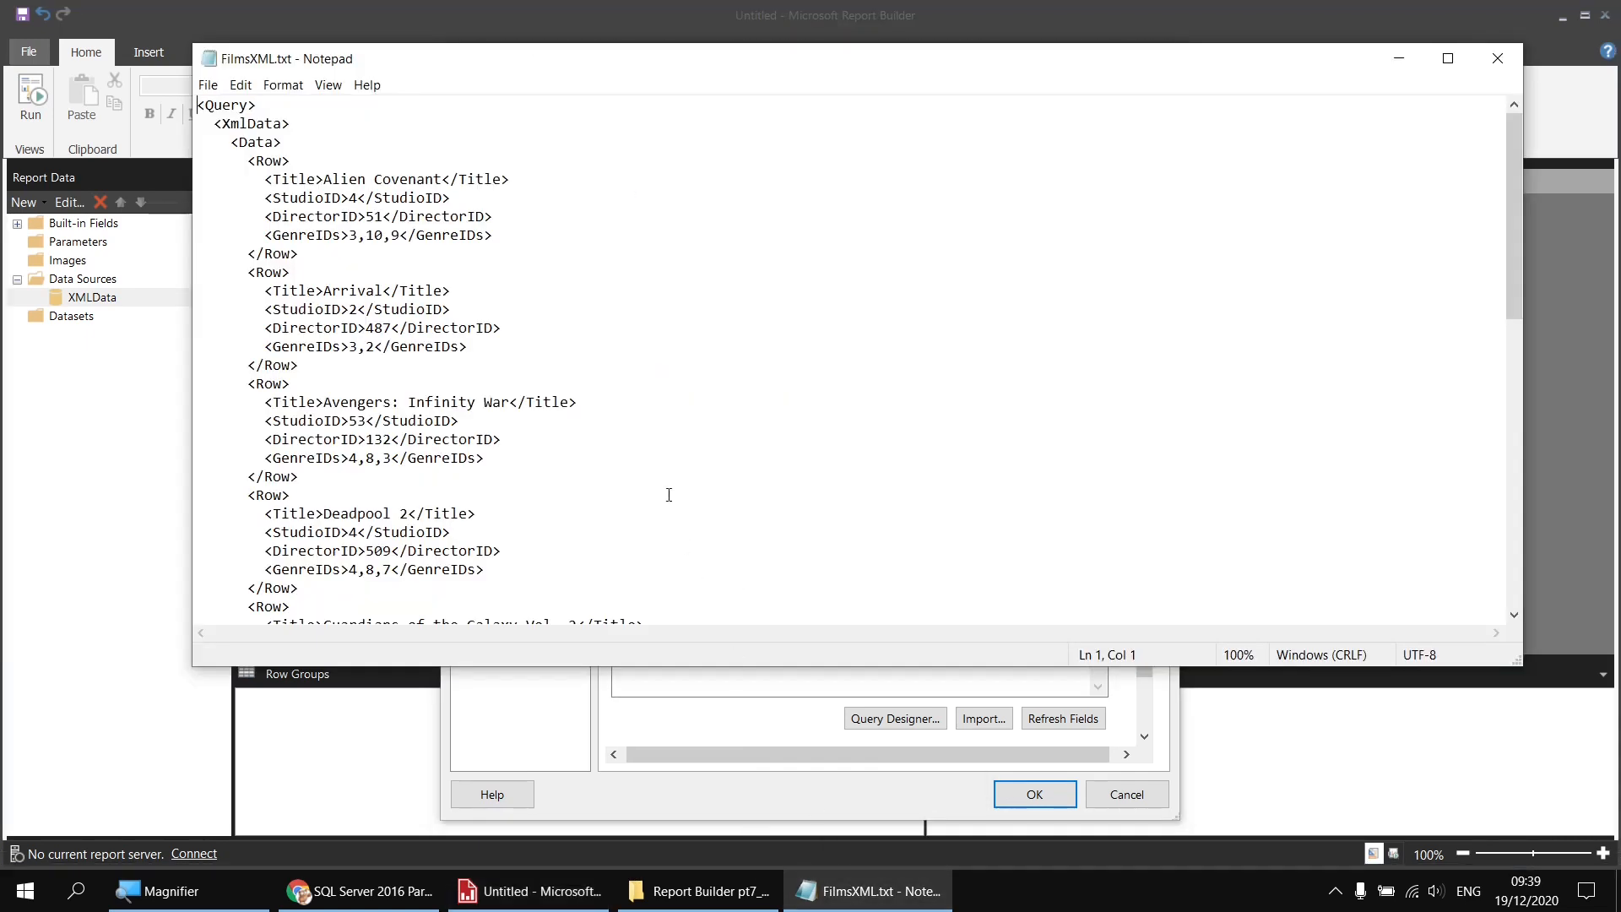
key(ctrl+a)
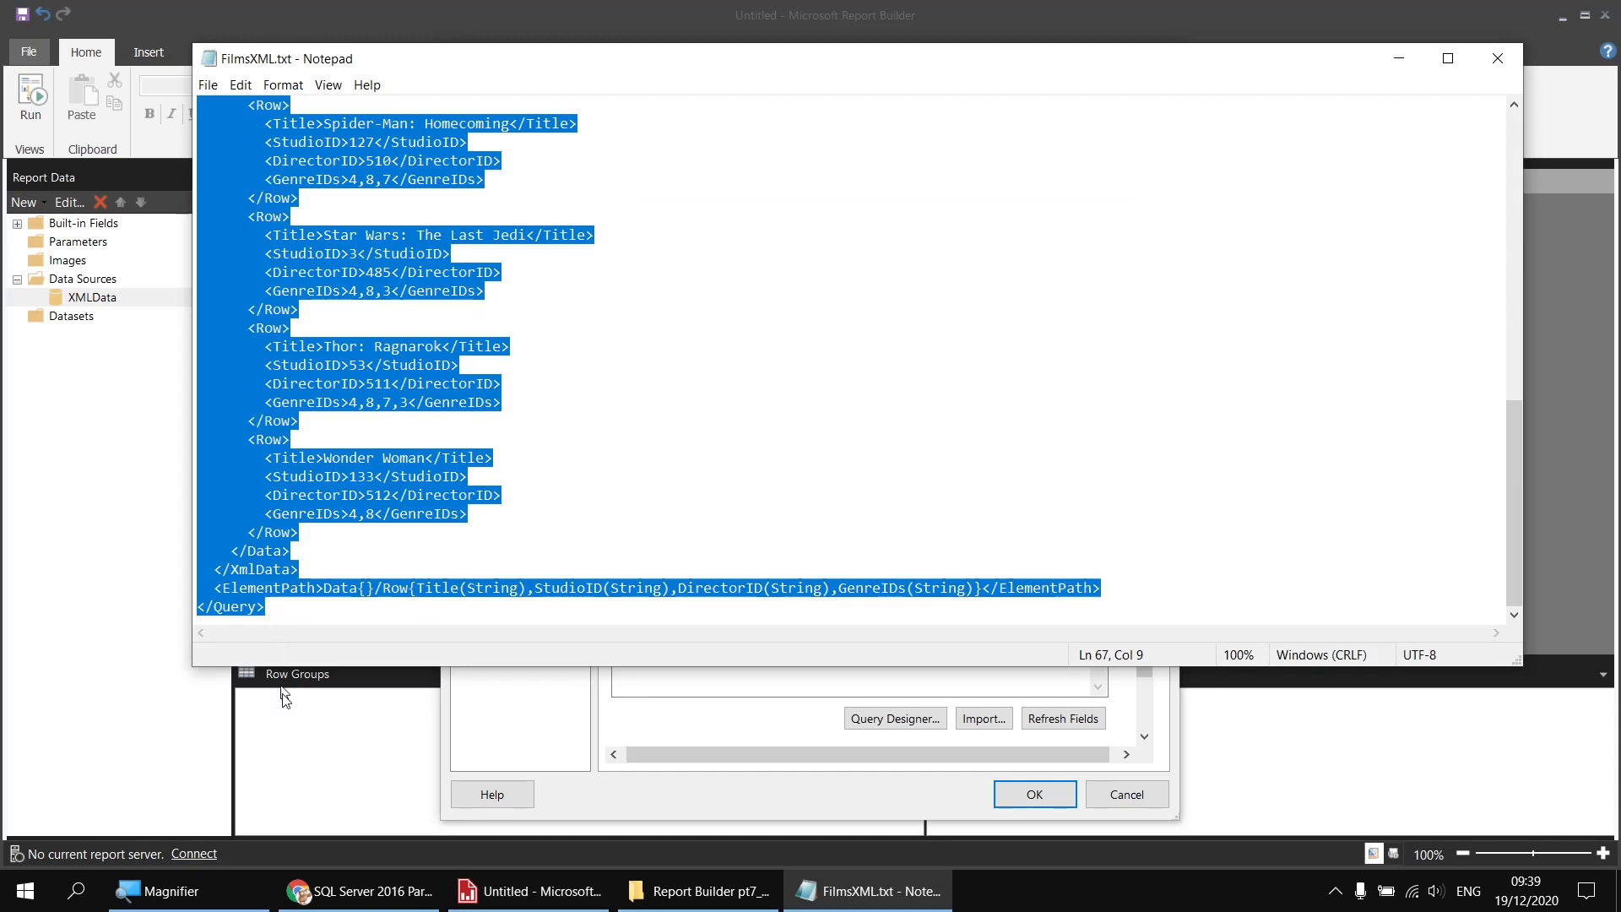
click(649, 687)
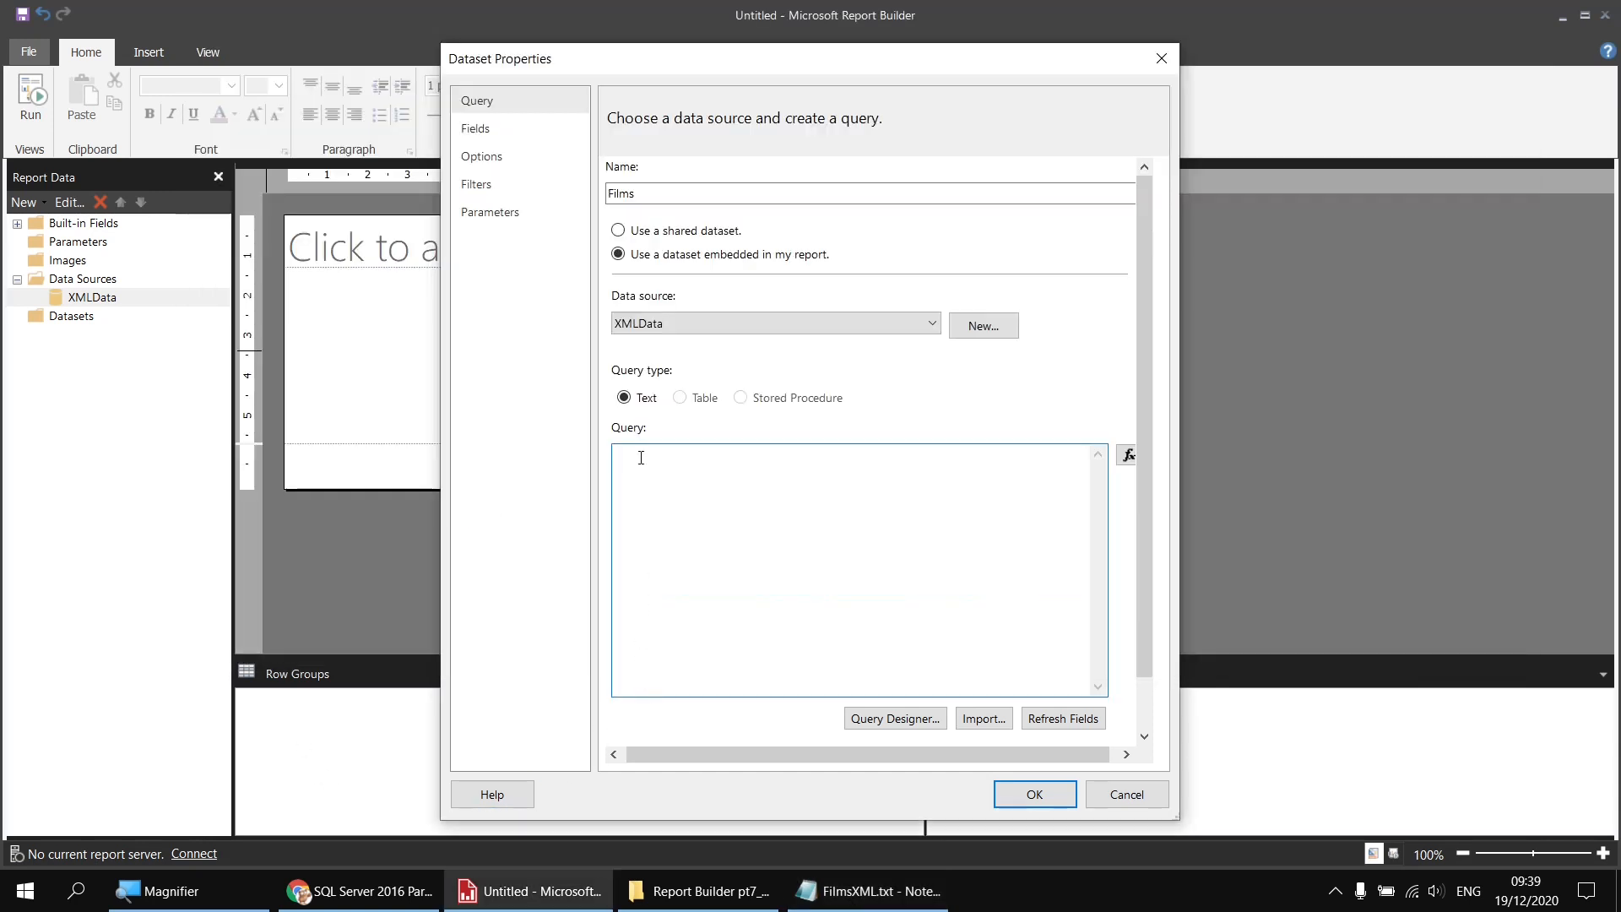
key(ctrl+v)
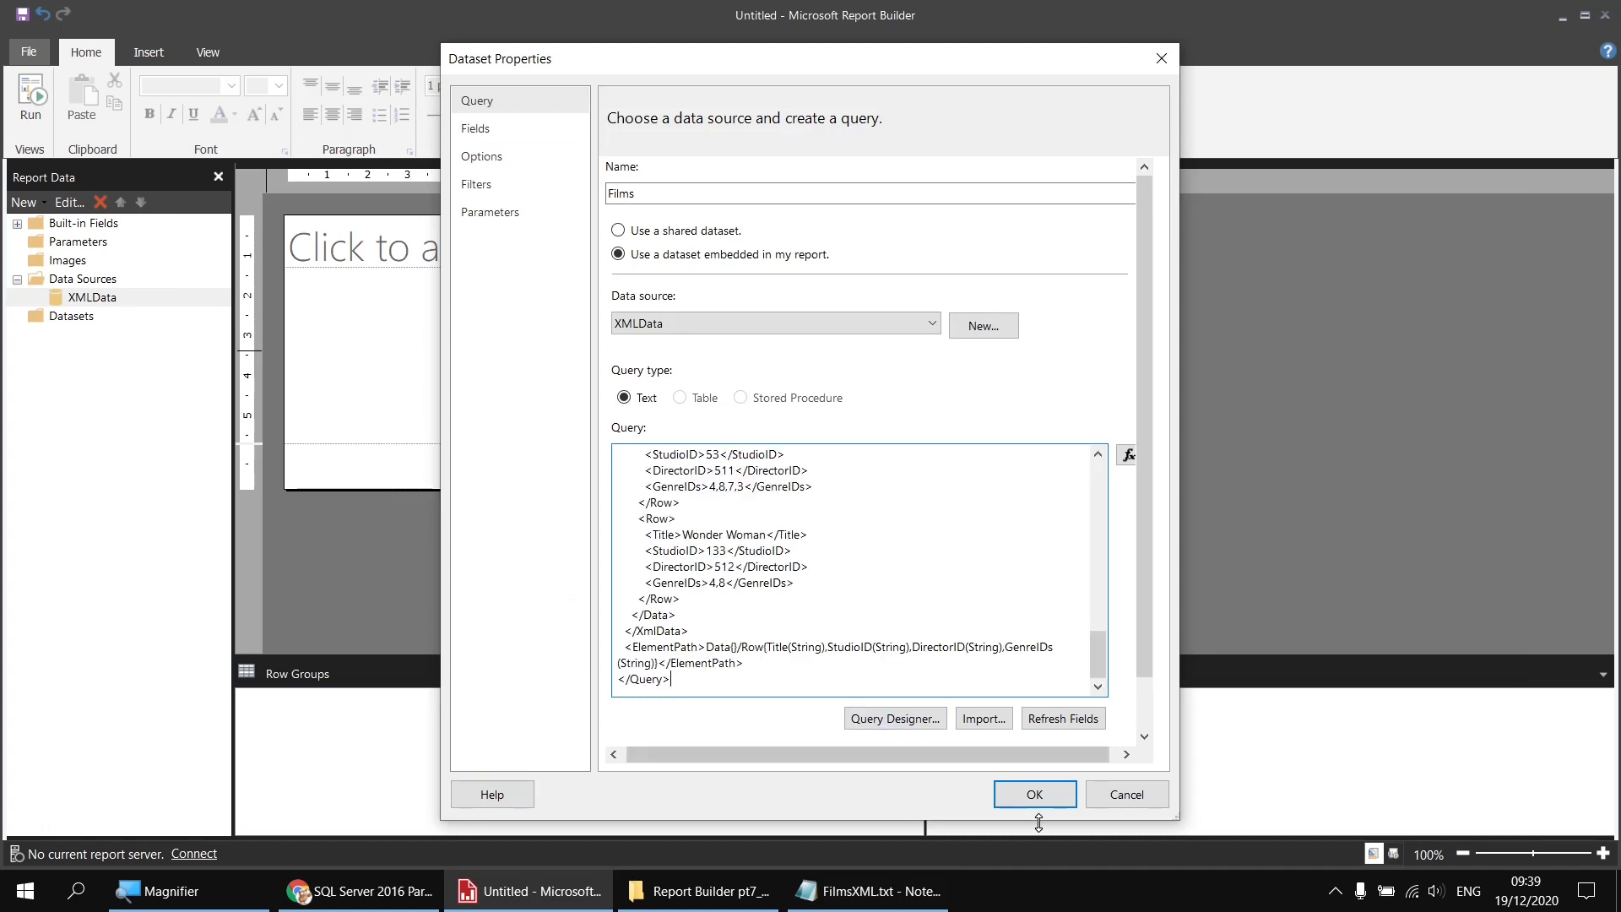
click(1034, 794)
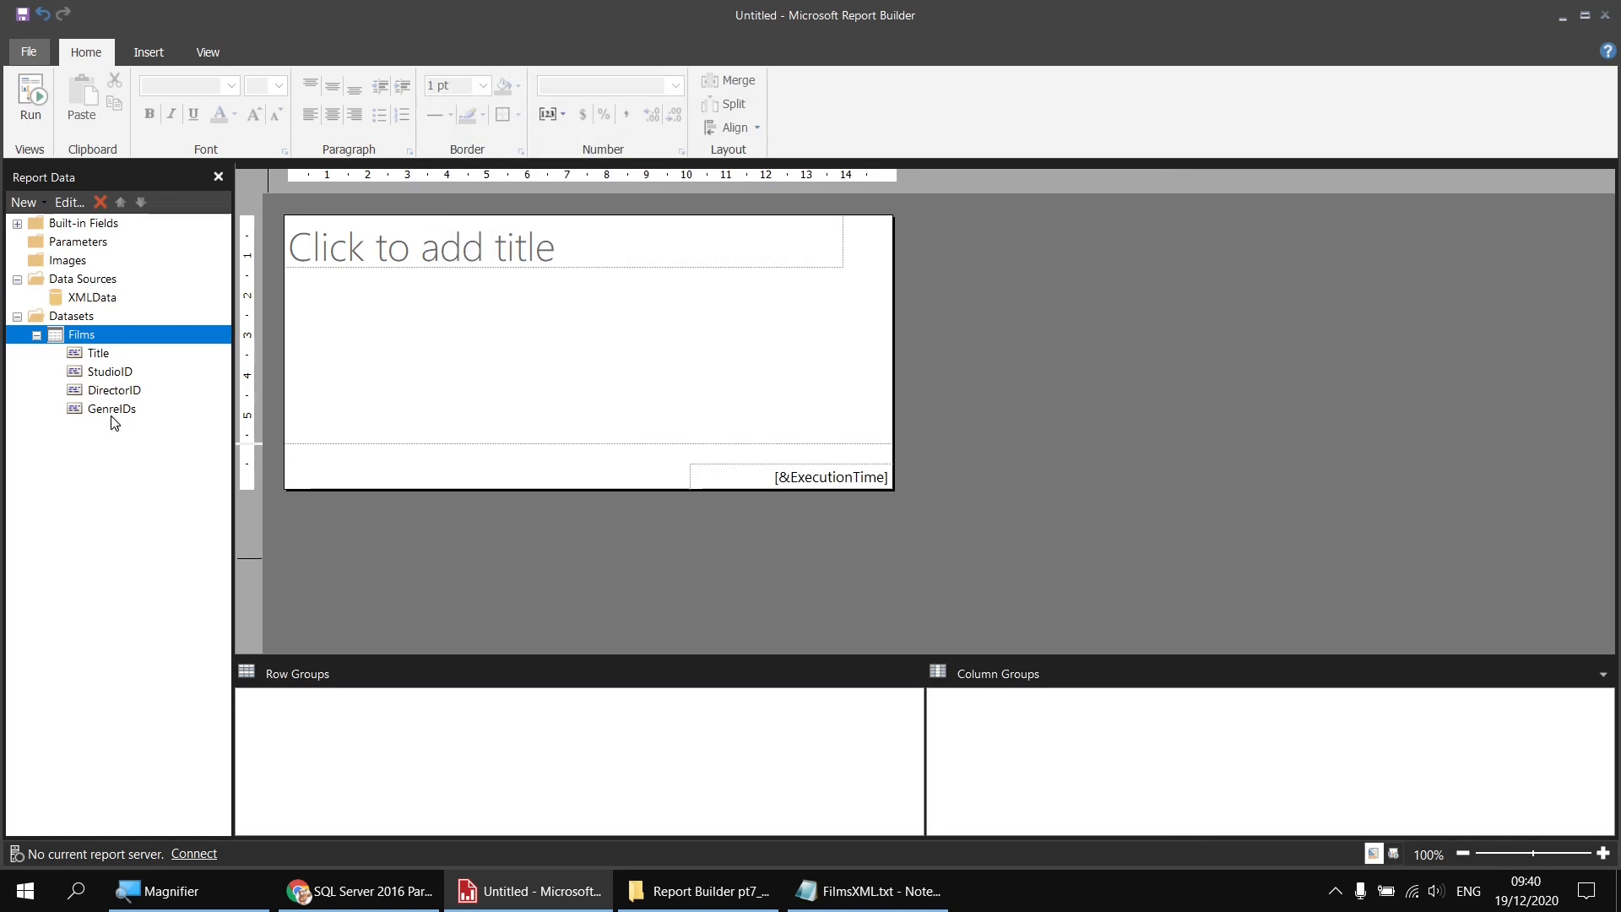
Step: Delete the report's title text box and remove the page footer
drag(430, 304, 381, 245)
key(Delete)
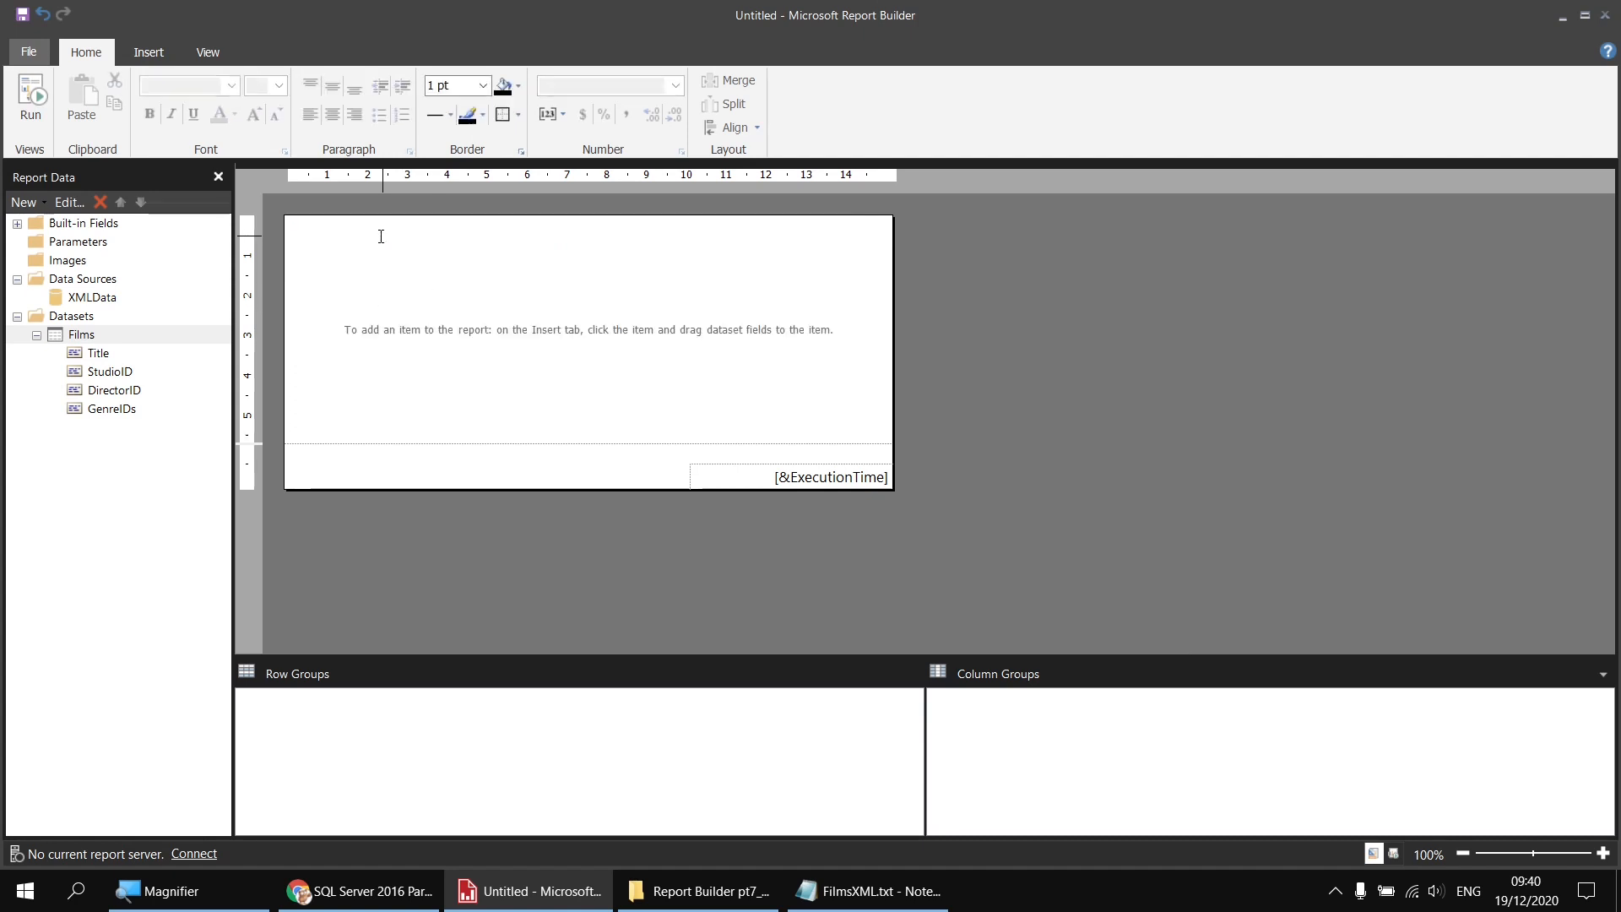
right_click(365, 466)
click(432, 541)
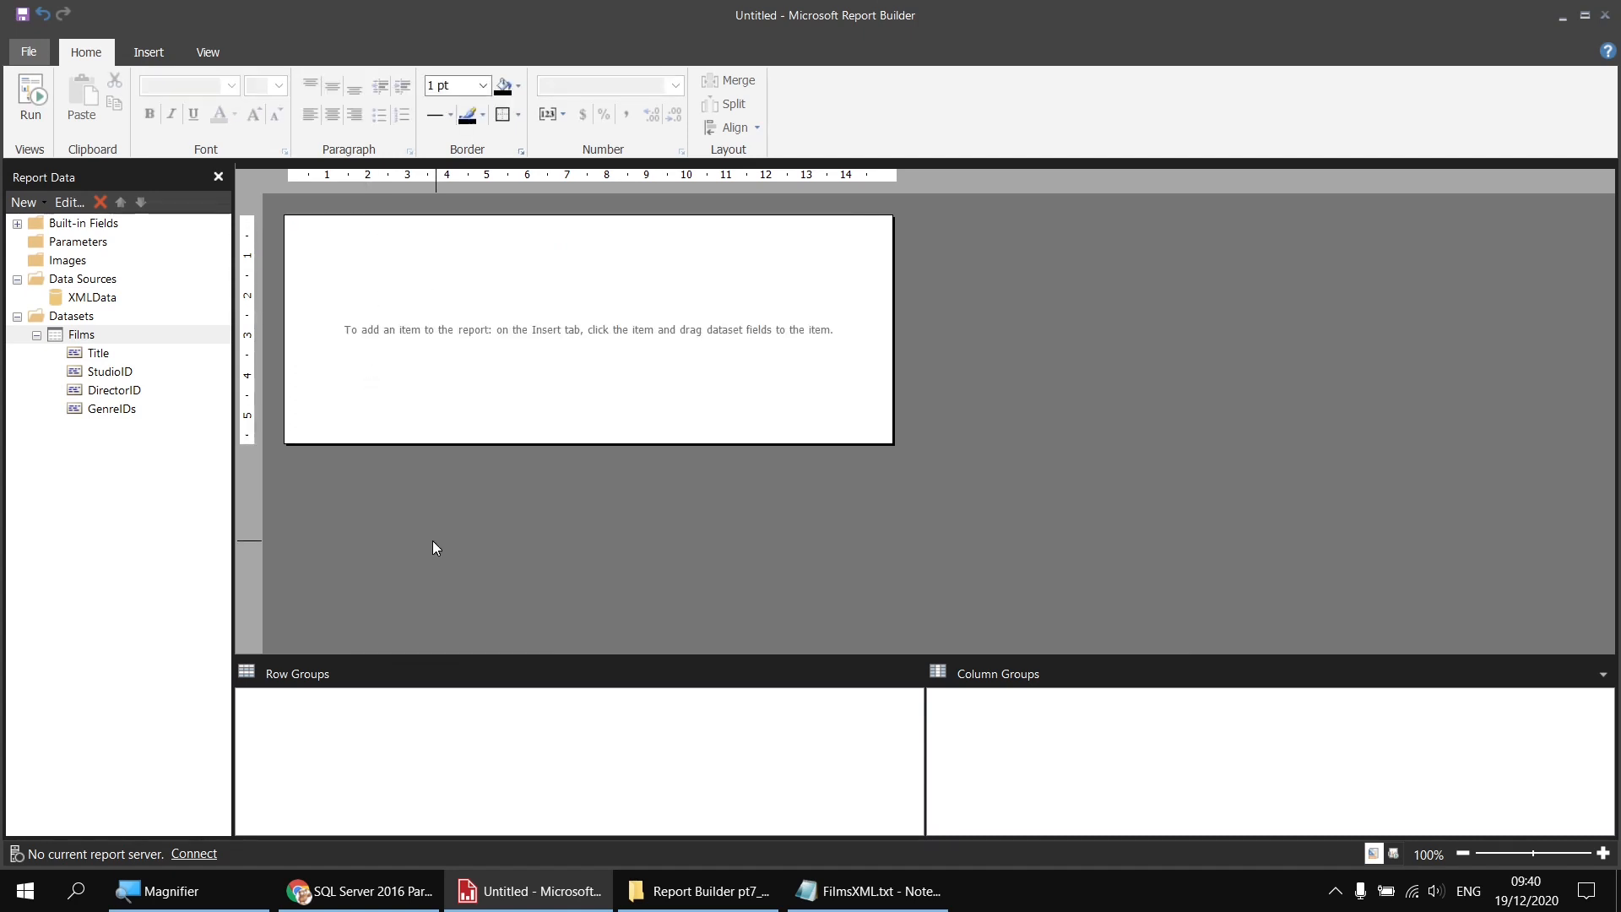
Step: Insert a table at the upper-left corner of the report body, with Title and StudioID fields in the first two columns
right_click(287, 222)
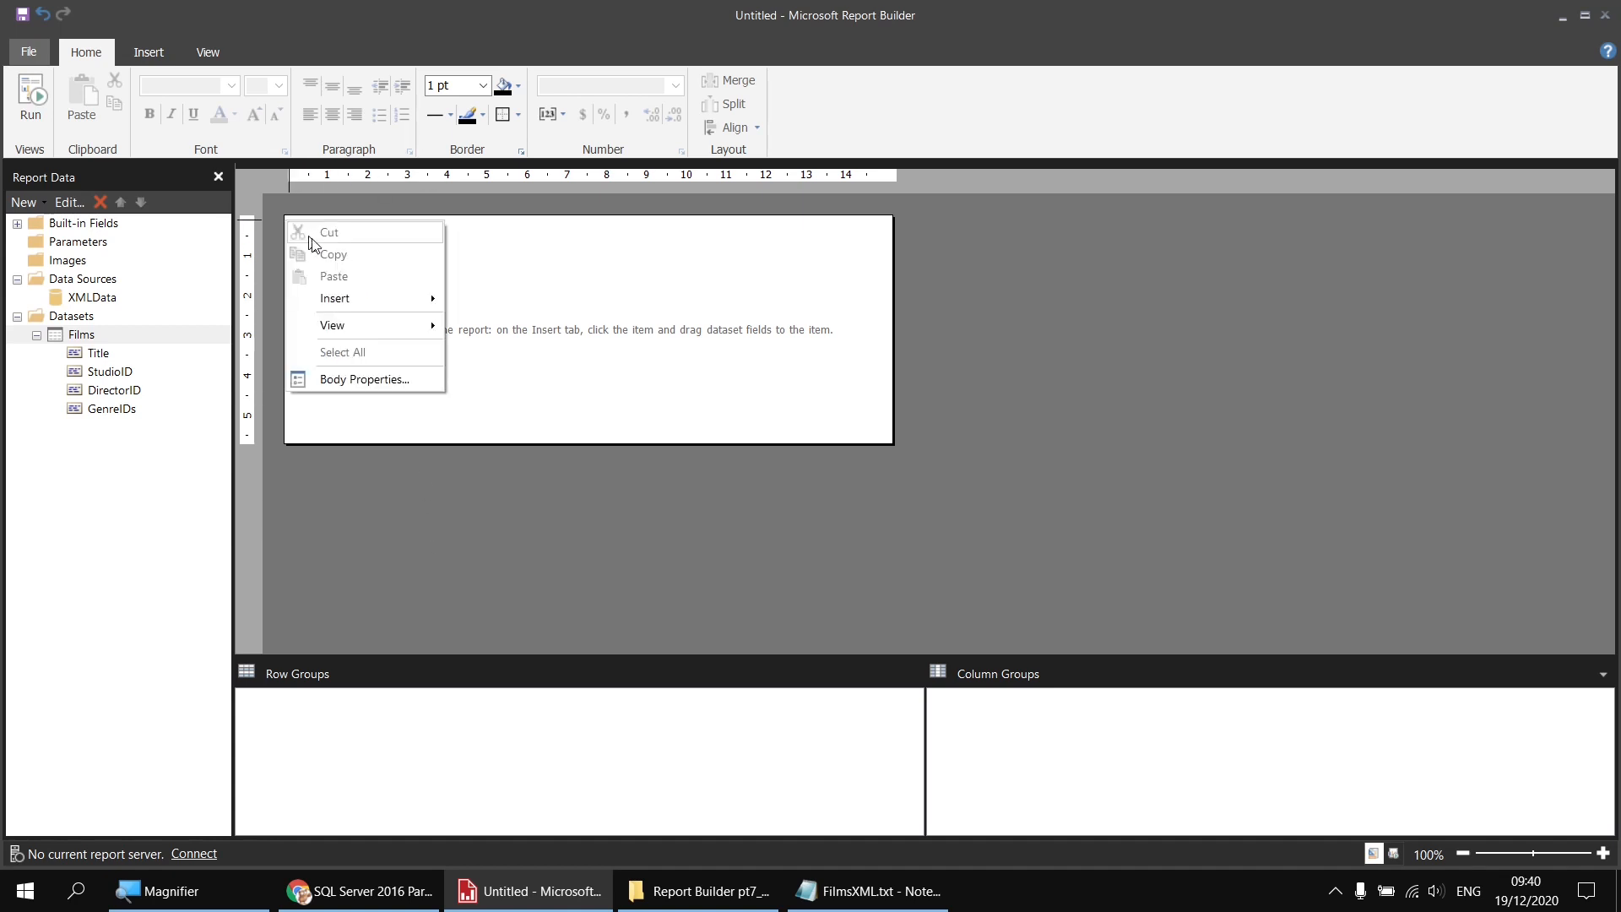
mouse_move(380, 303)
click(493, 344)
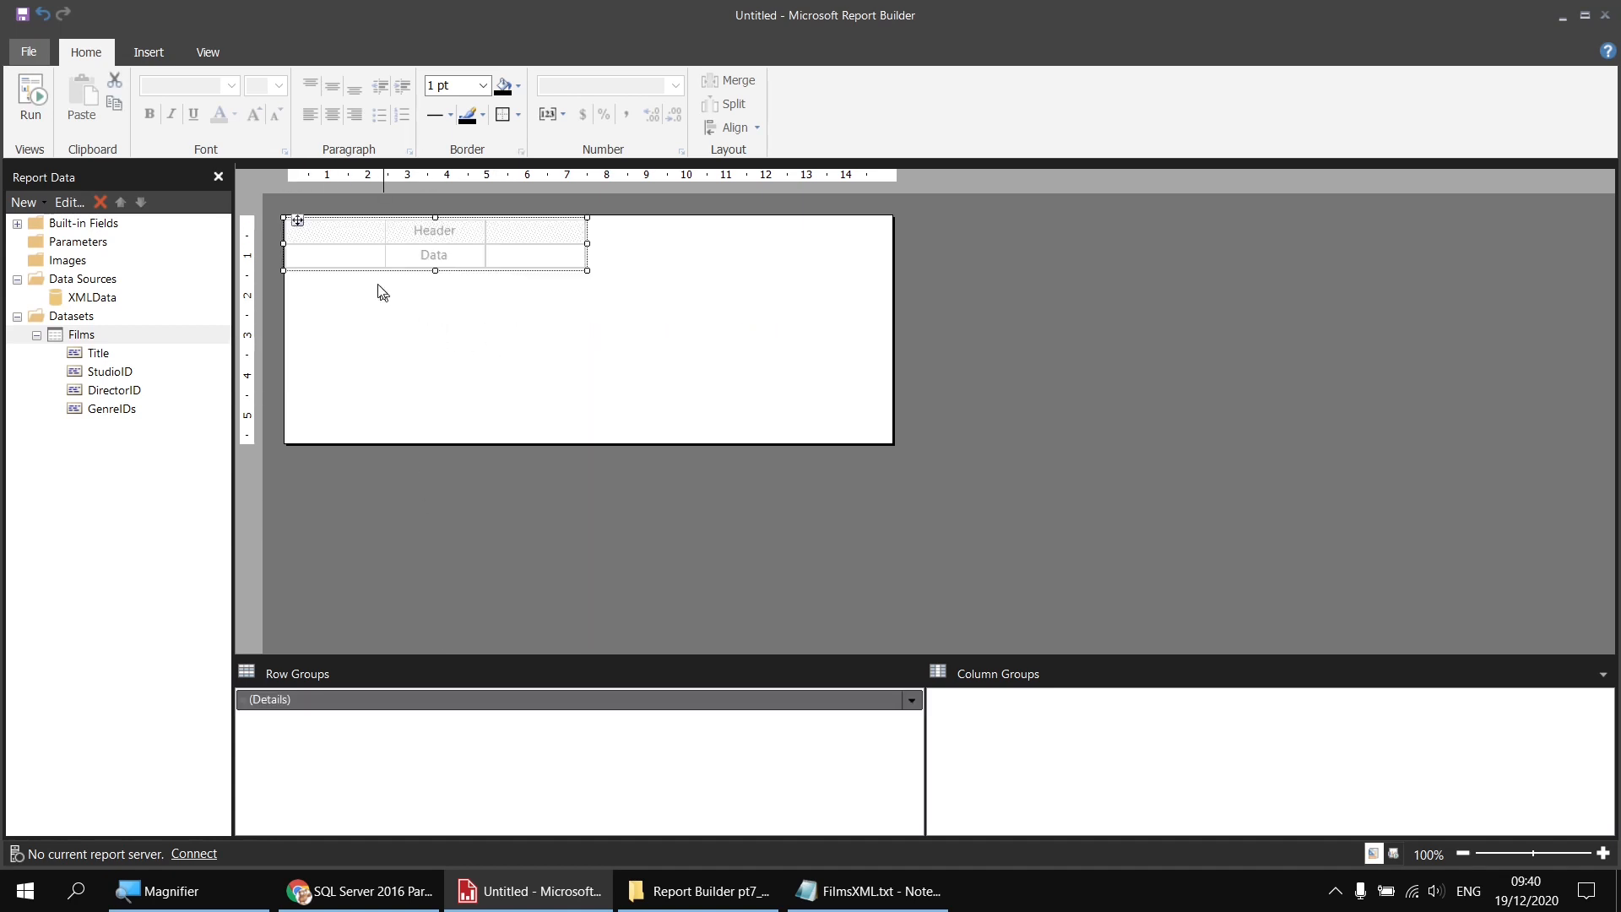
click(376, 249)
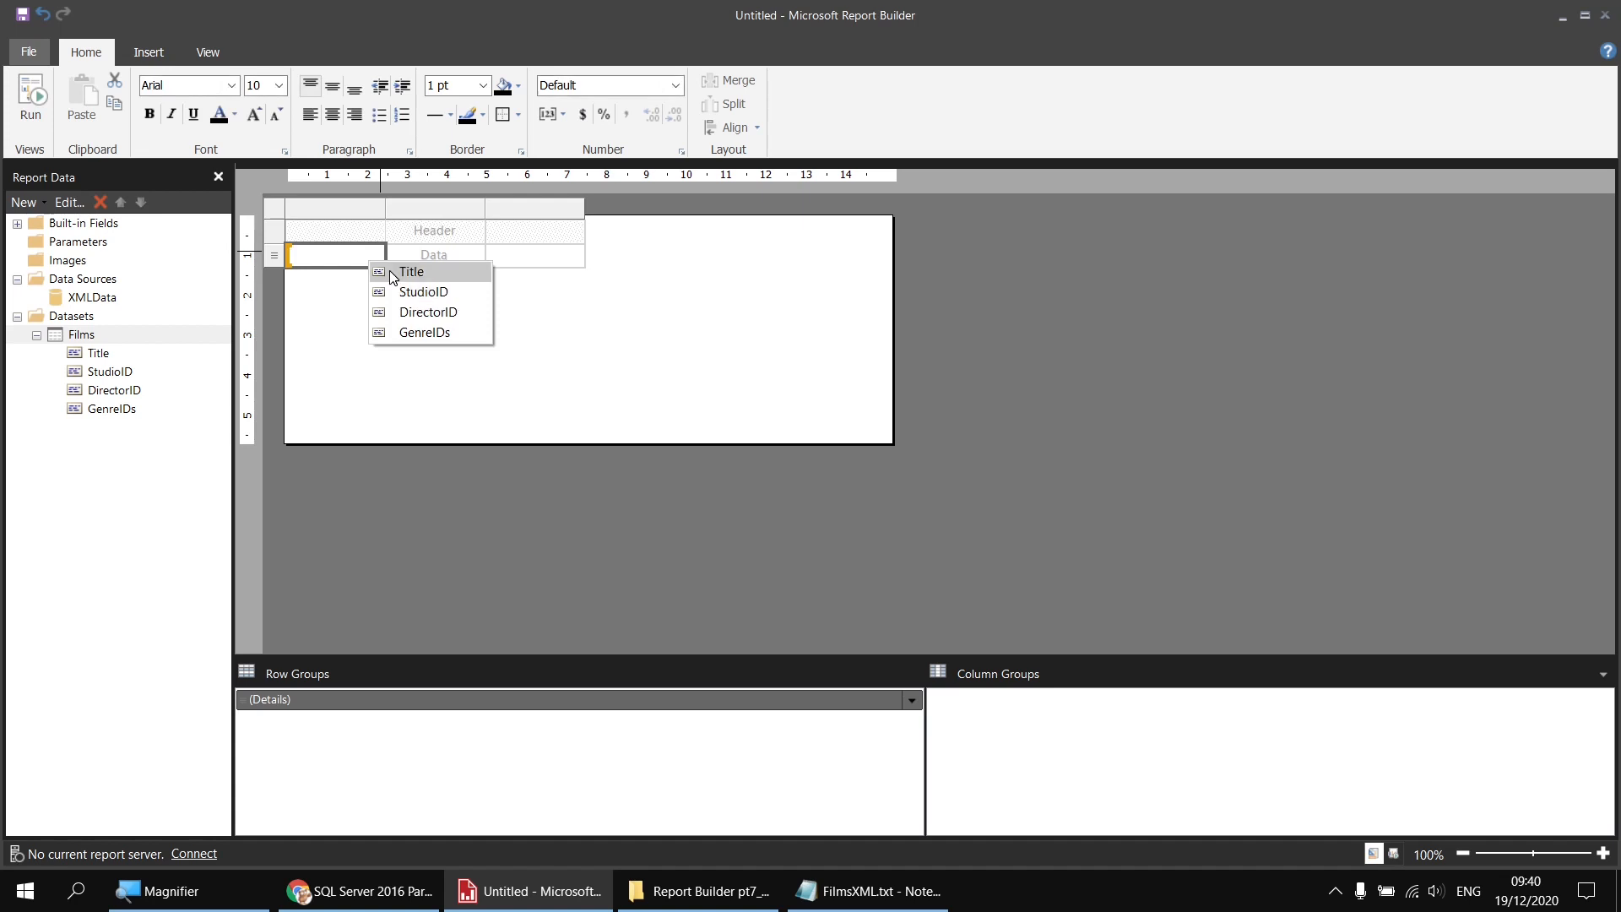
click(390, 271)
click(477, 253)
click(524, 292)
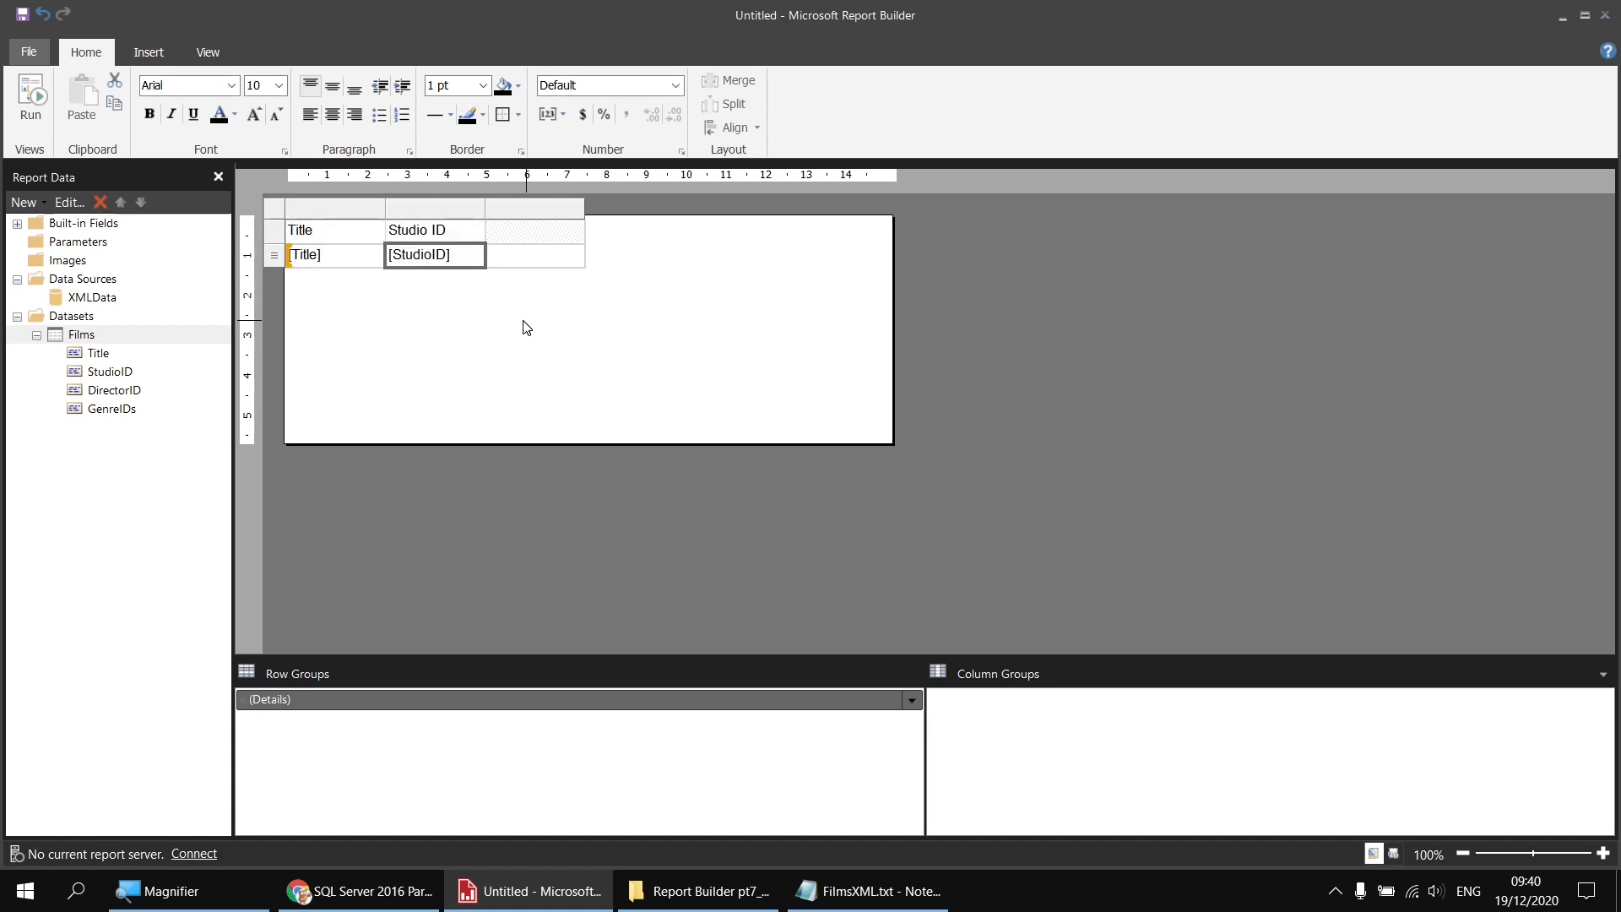
Step: Try Arial Black as the font for all table cells and set it back to Arial
drag(343, 231, 522, 258)
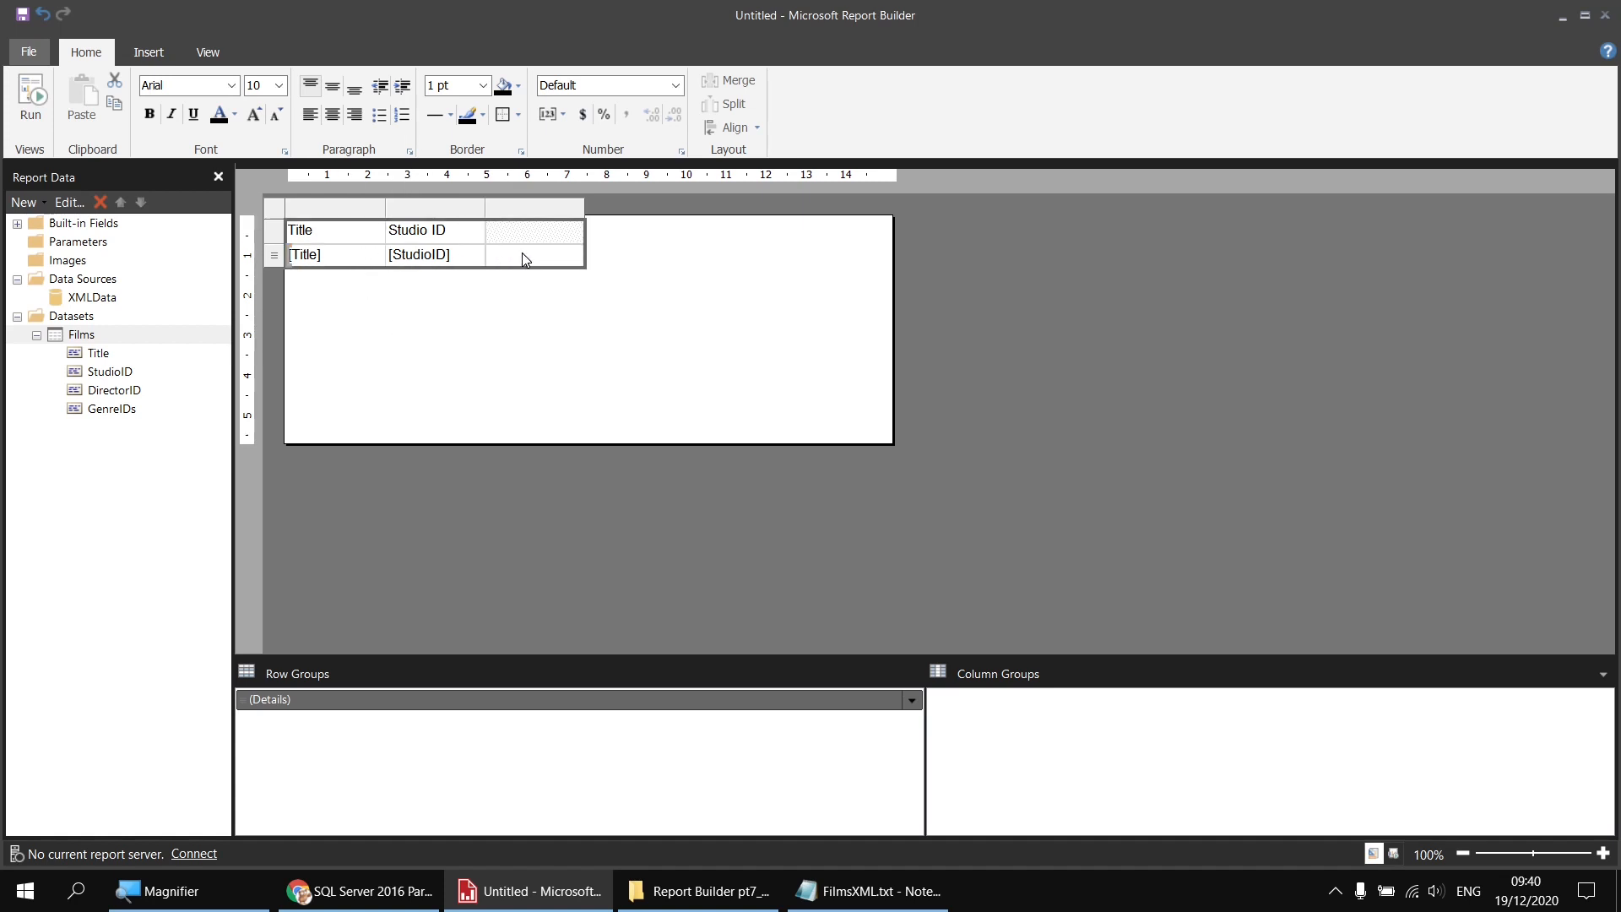
click(231, 85)
click(163, 91)
click(230, 85)
click(167, 119)
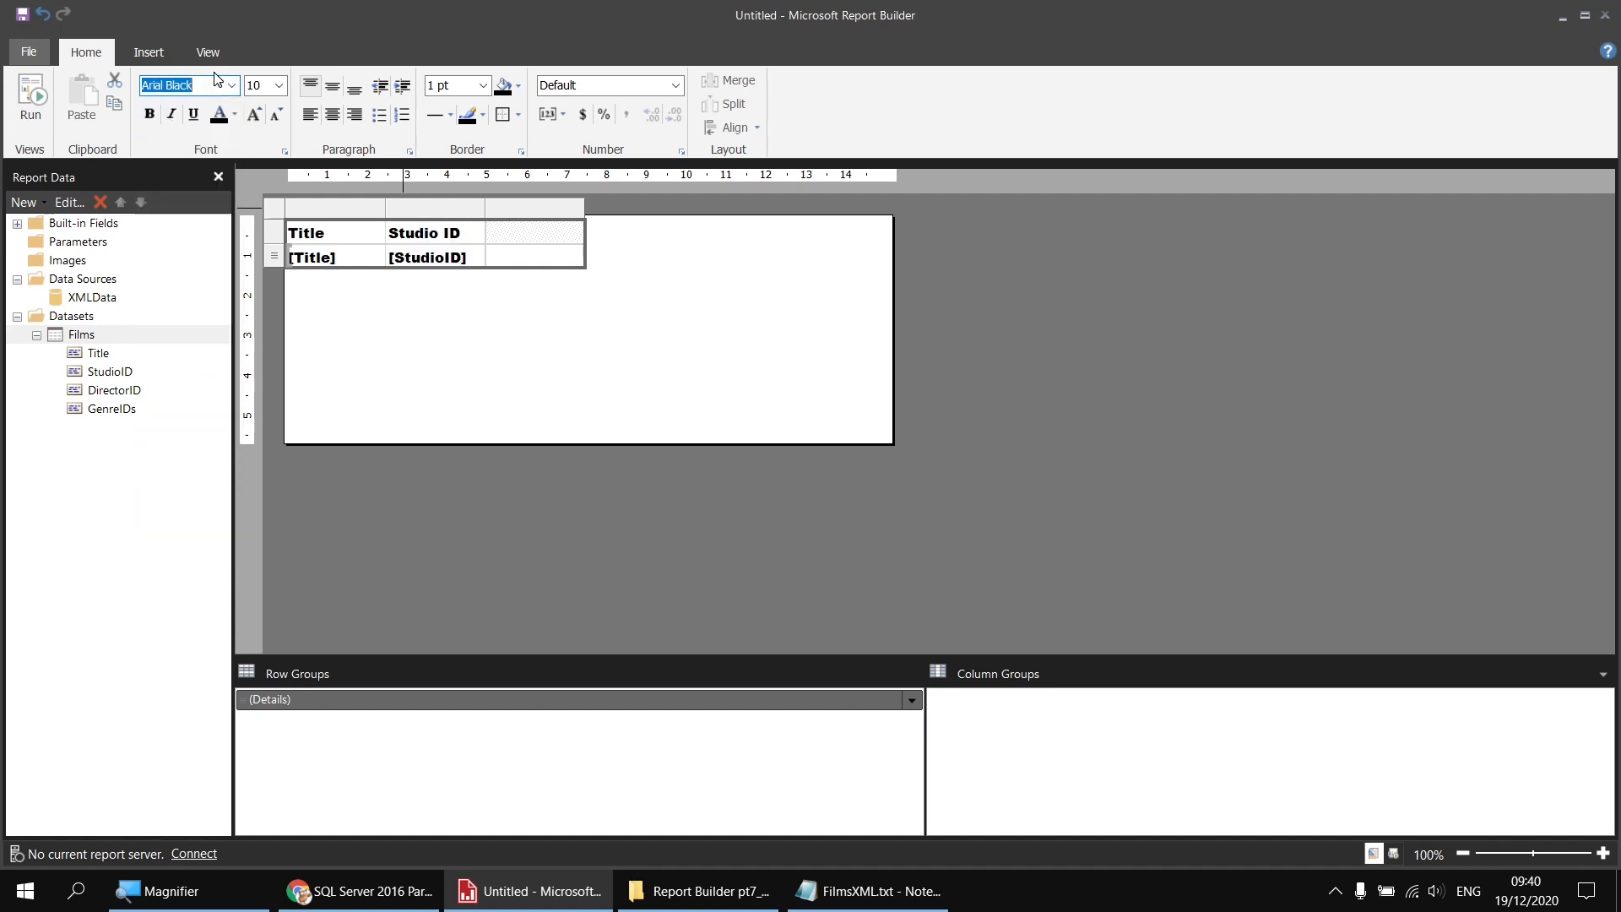
click(230, 85)
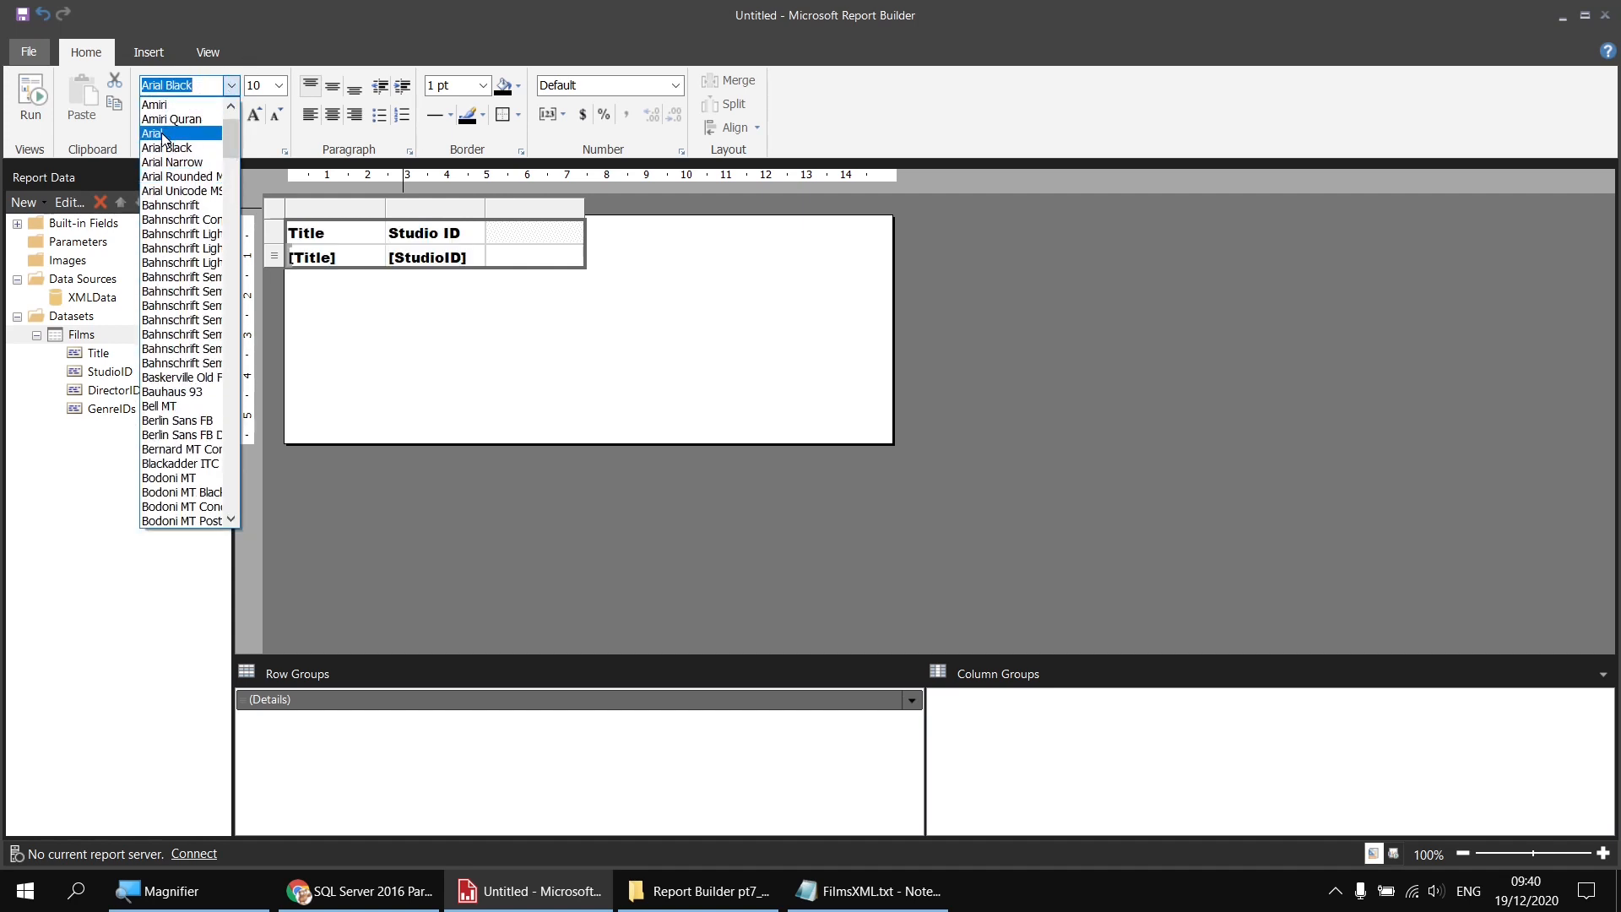
click(233, 86)
click(234, 85)
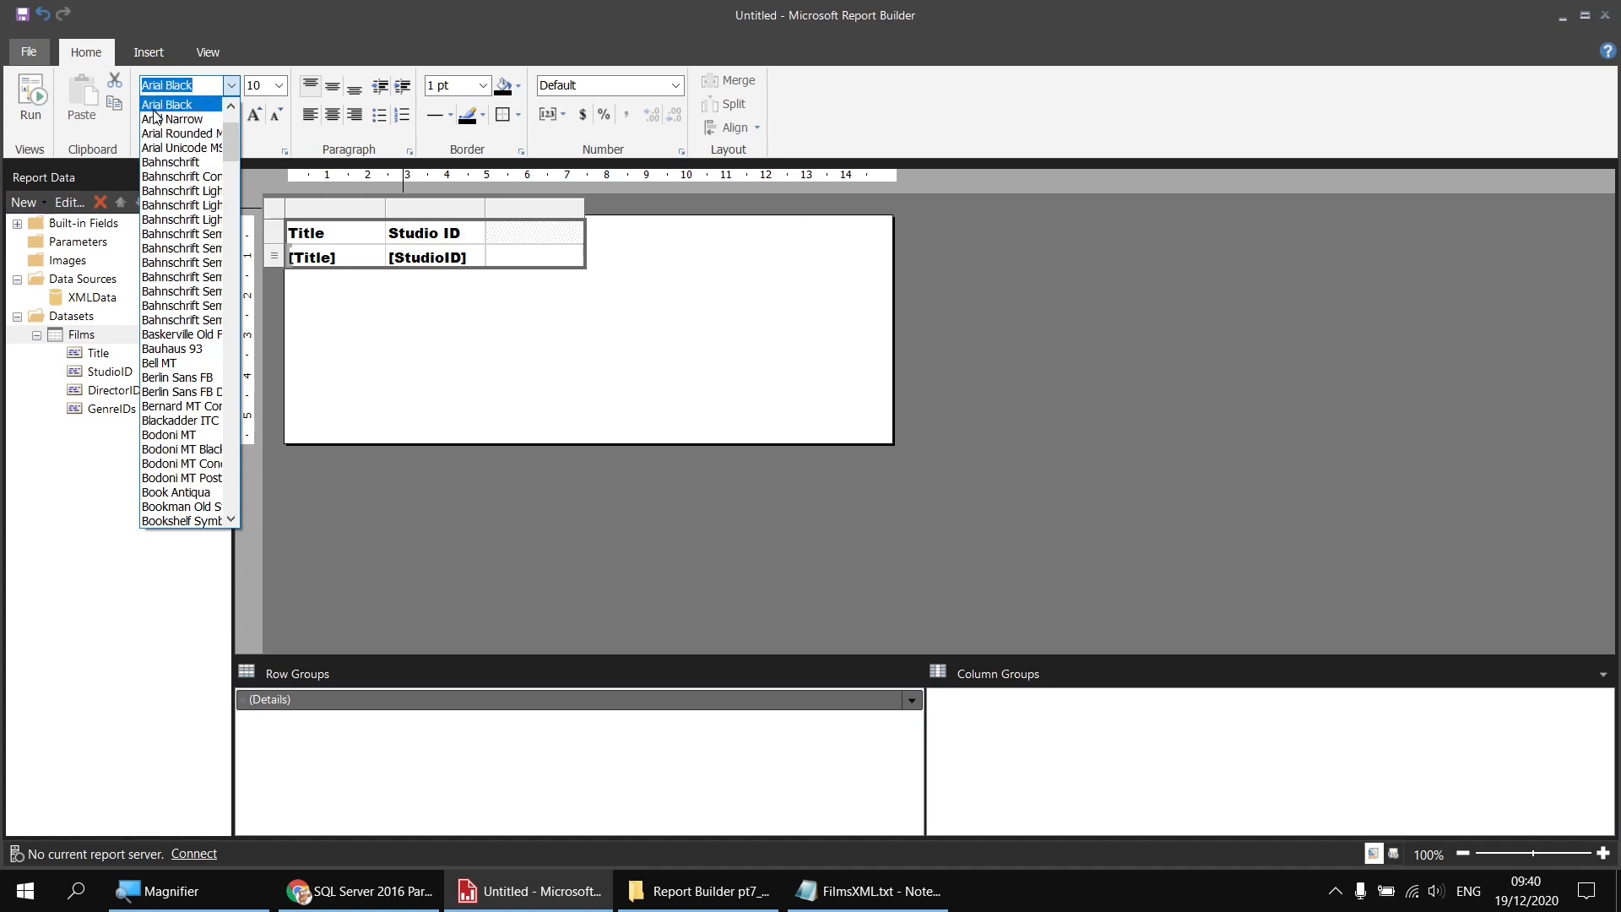
click(177, 133)
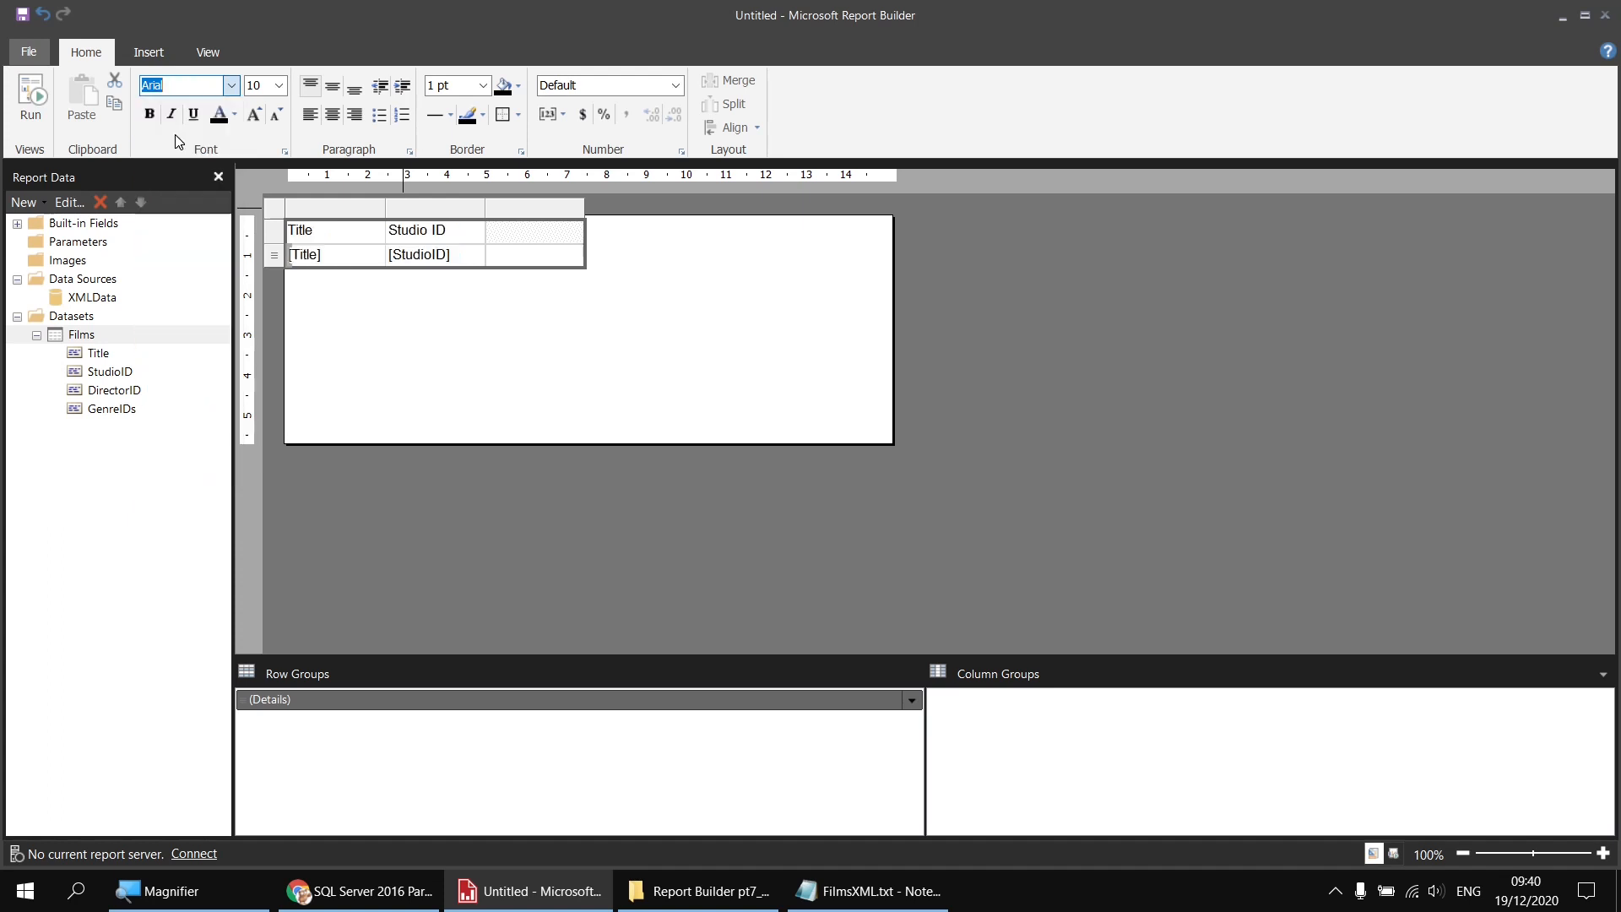
Step: Format the table's header row with a light blue-grey background and bold text
click(282, 230)
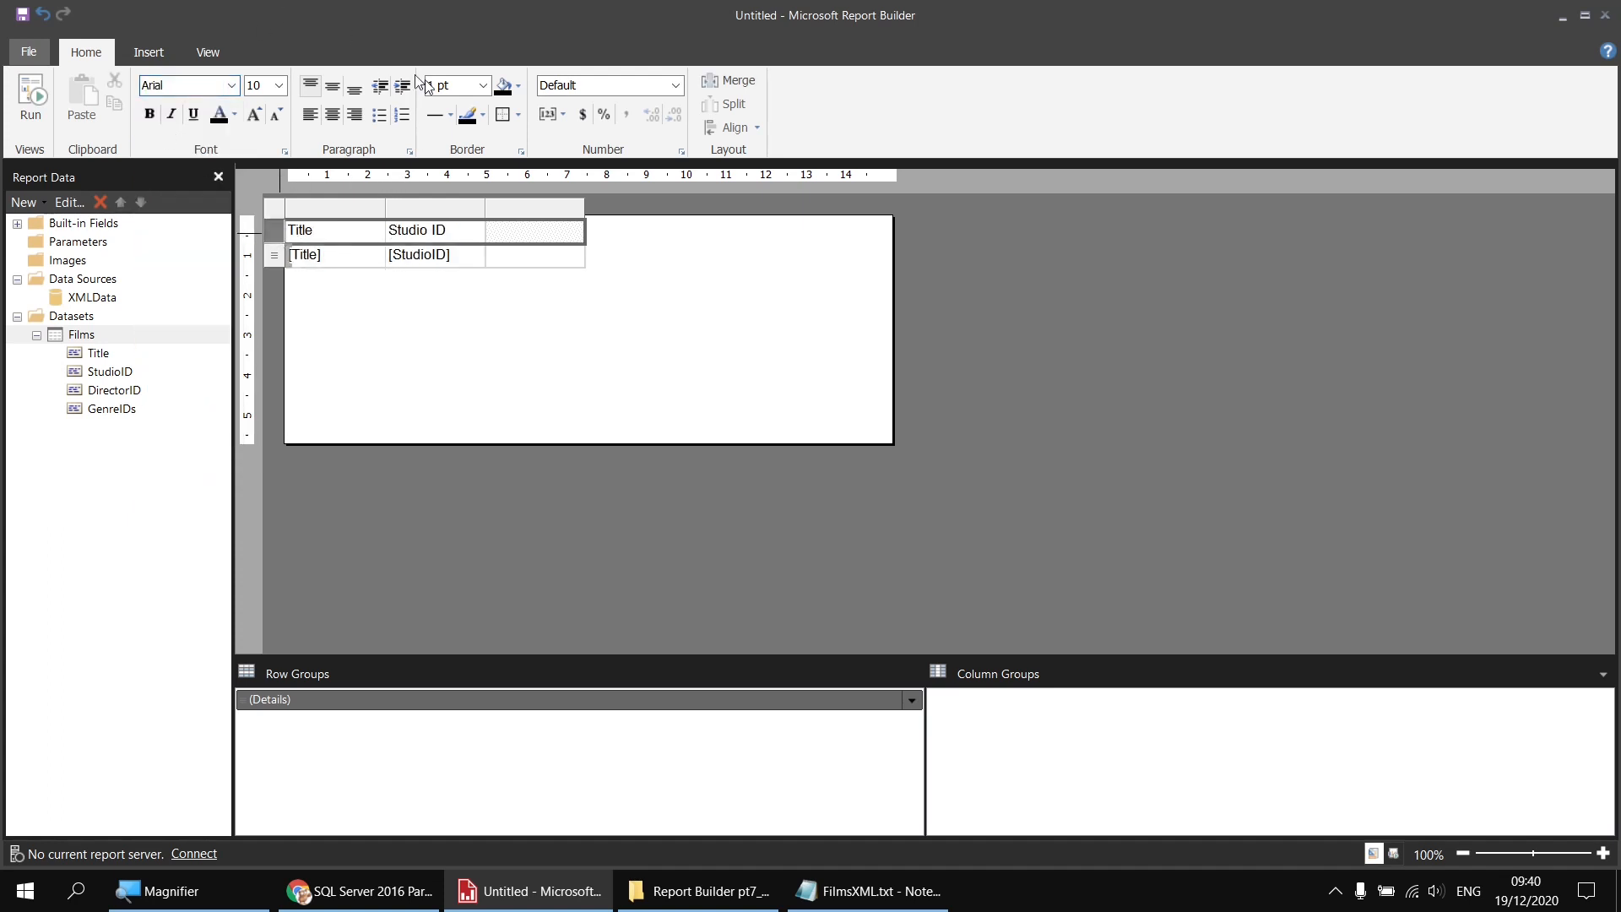
click(519, 88)
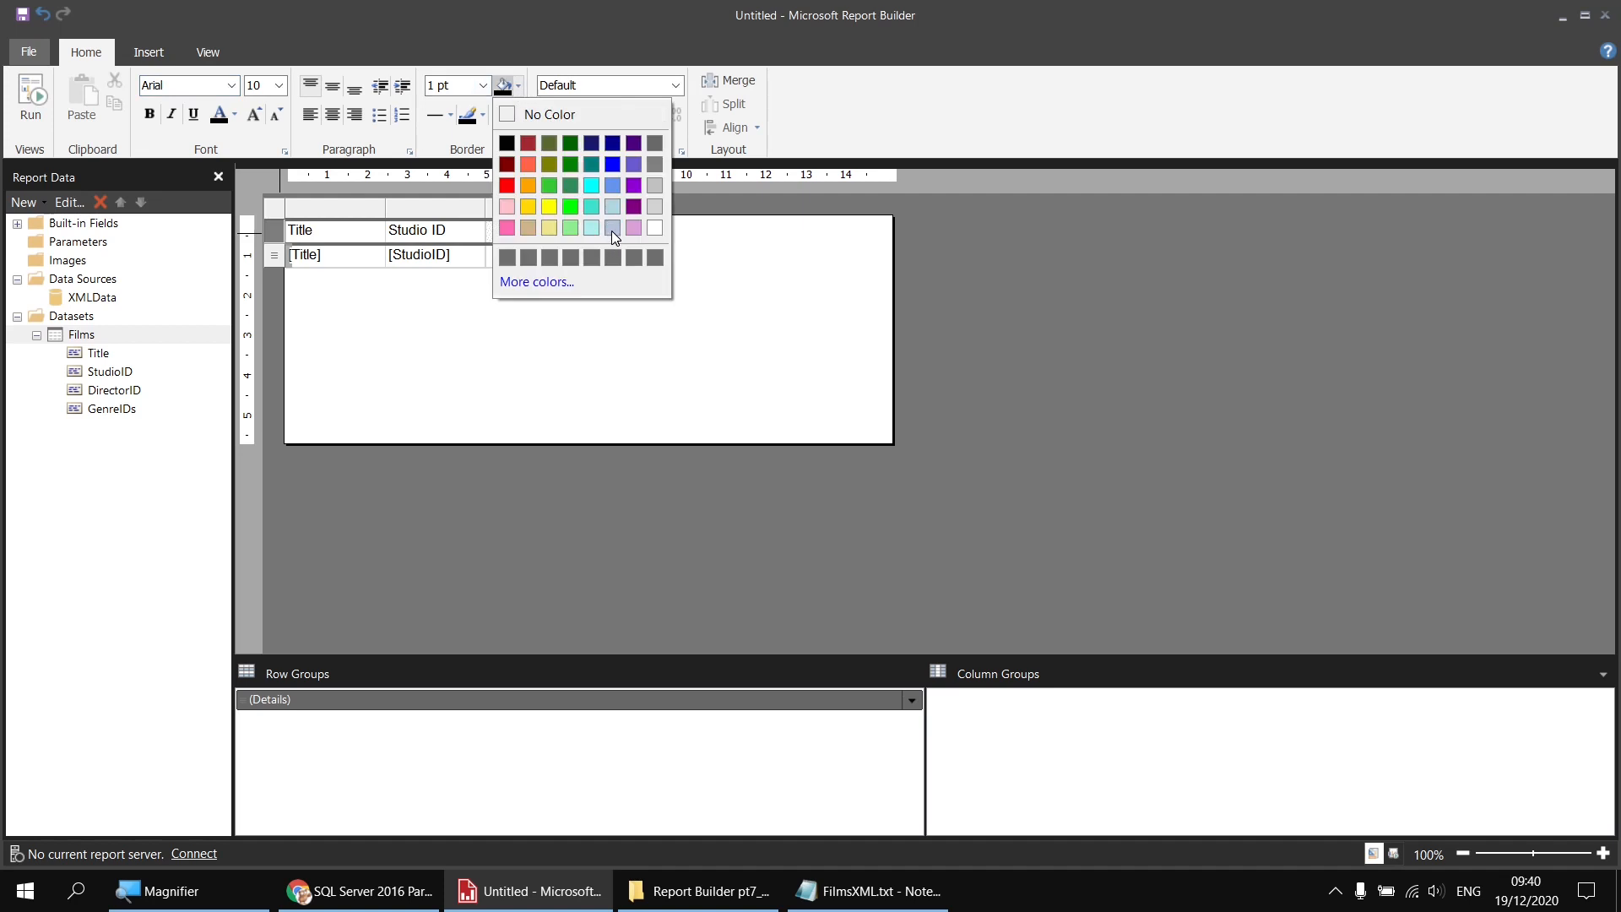
click(612, 228)
click(149, 114)
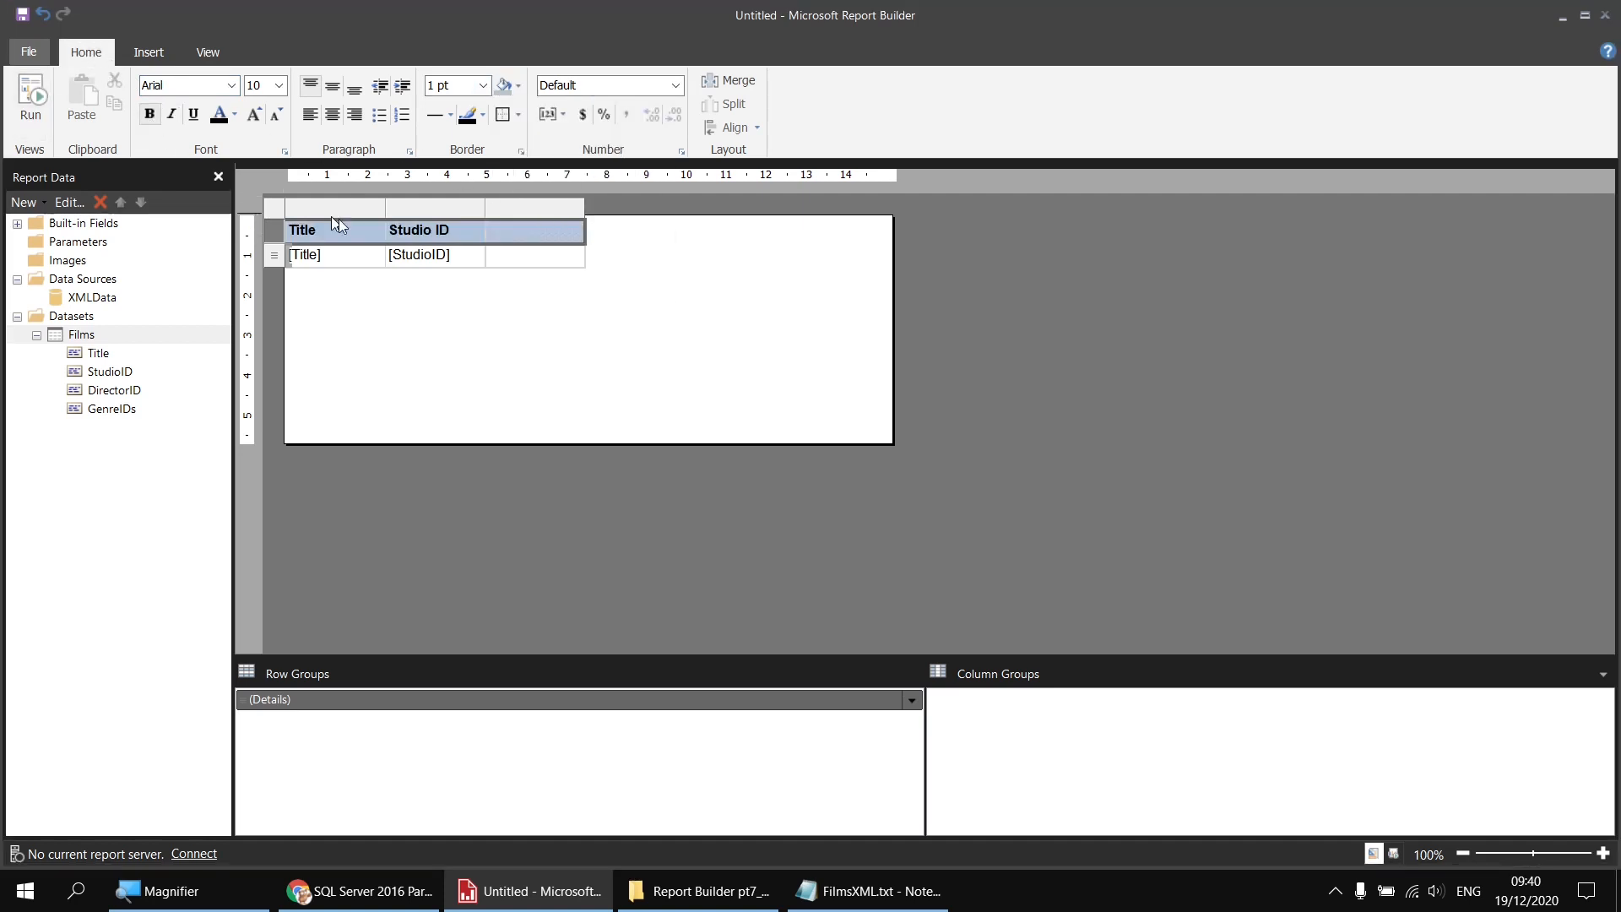
Step: Widen the table's Title column to about 5.7 cm and preview the report, returning to the design view
drag(385, 223, 515, 223)
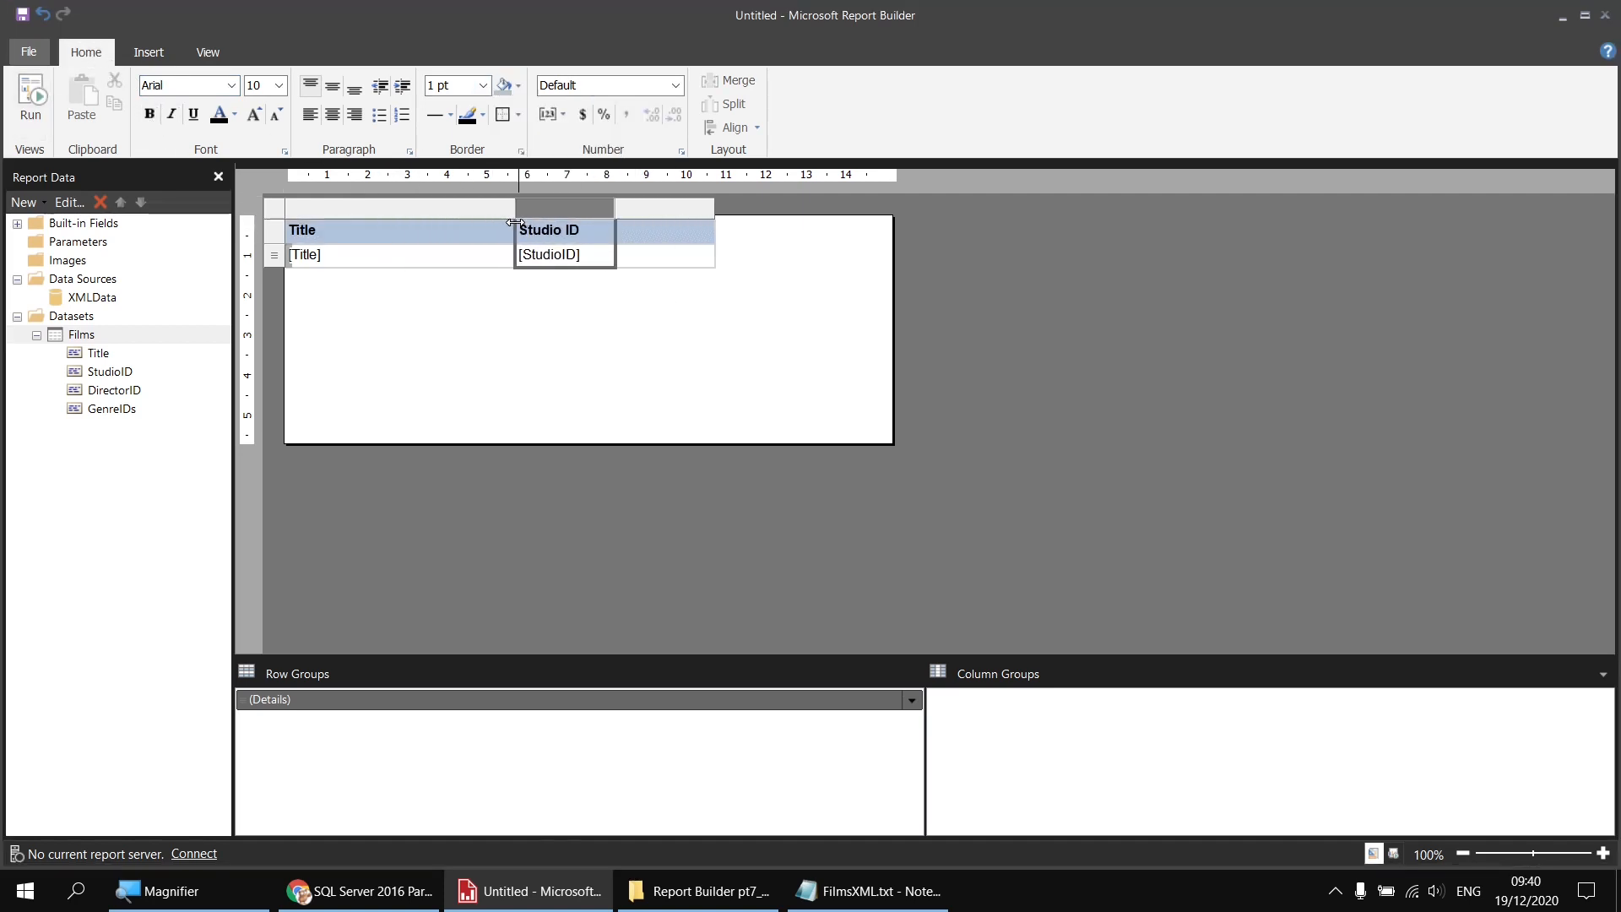
click(30, 95)
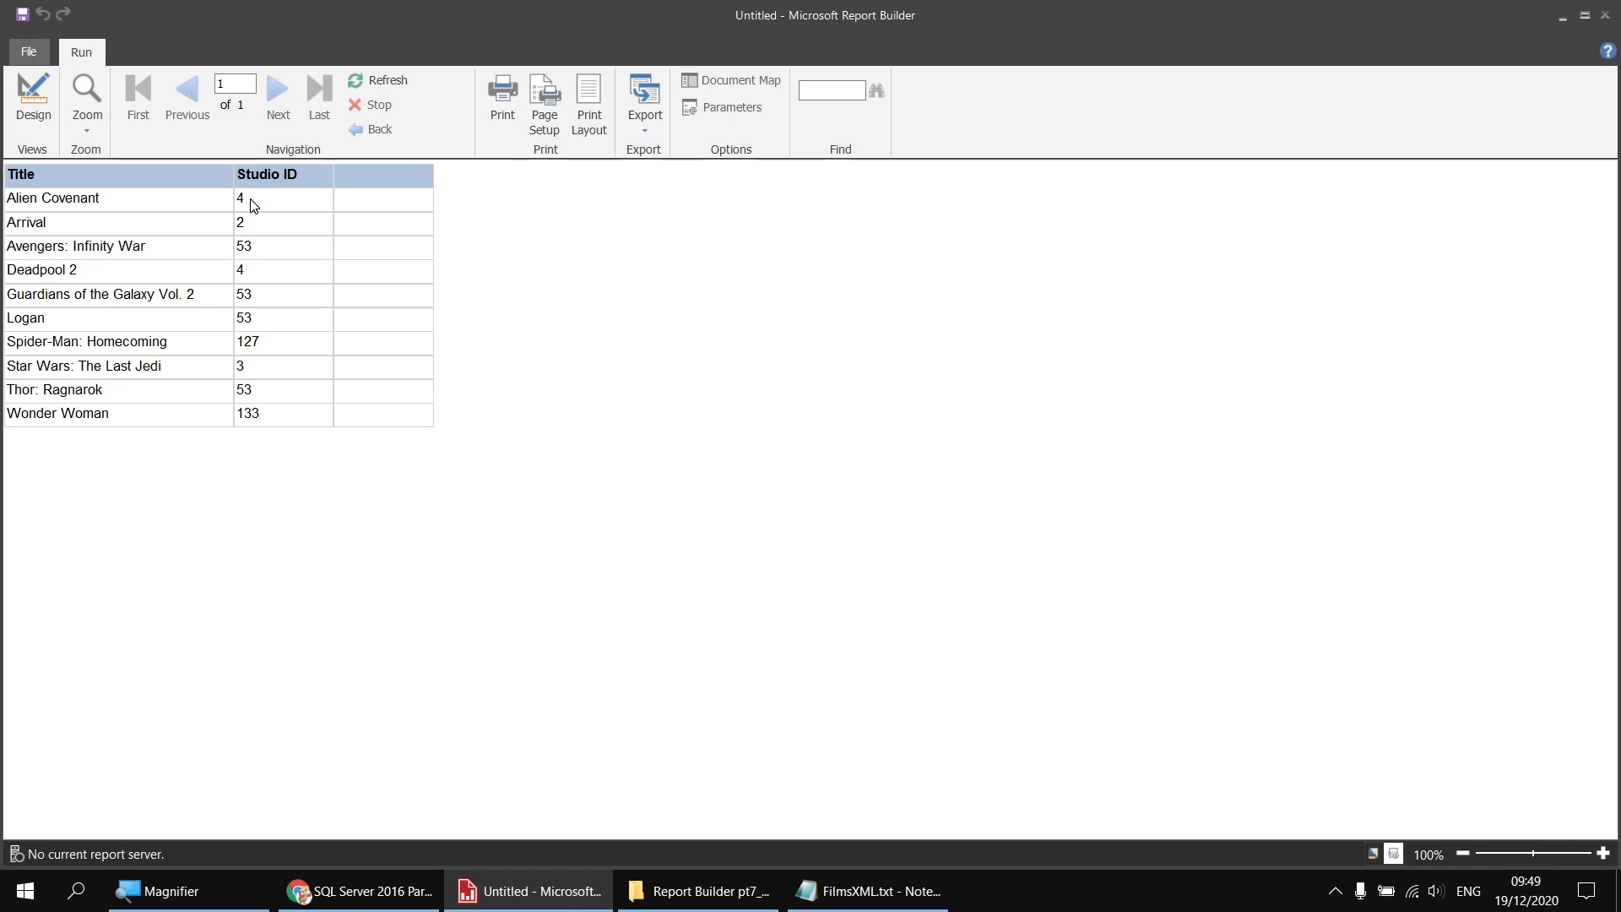
click(34, 97)
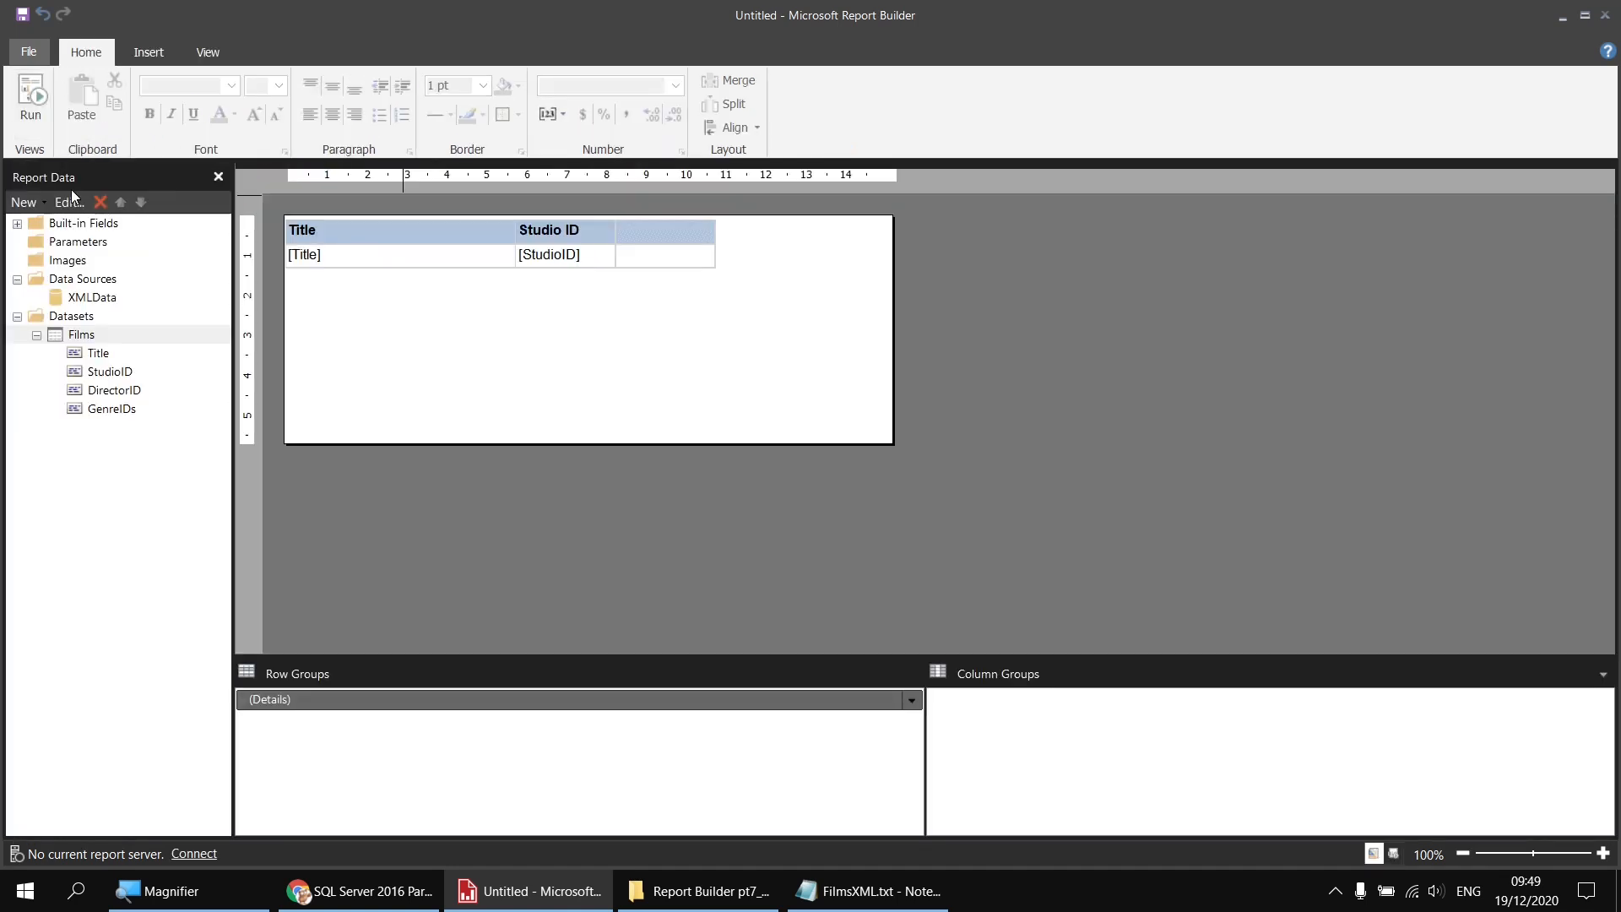
Step: Add a new data source named Movies that uses a Microsoft SQL Server connection embedded in the report
right_click(105, 281)
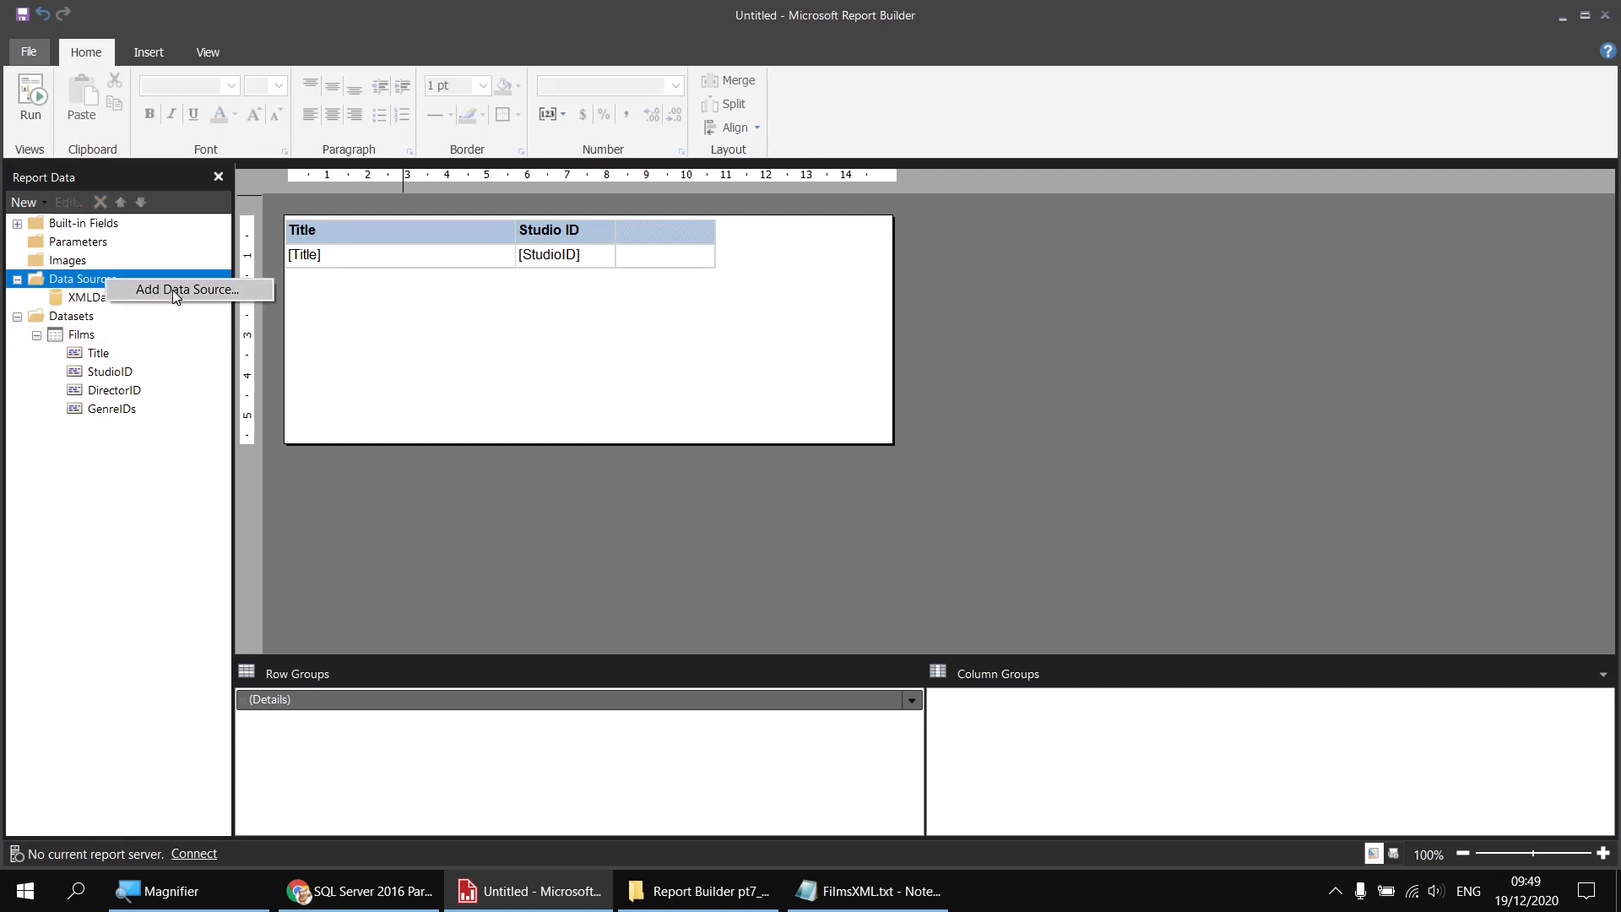
click(171, 289)
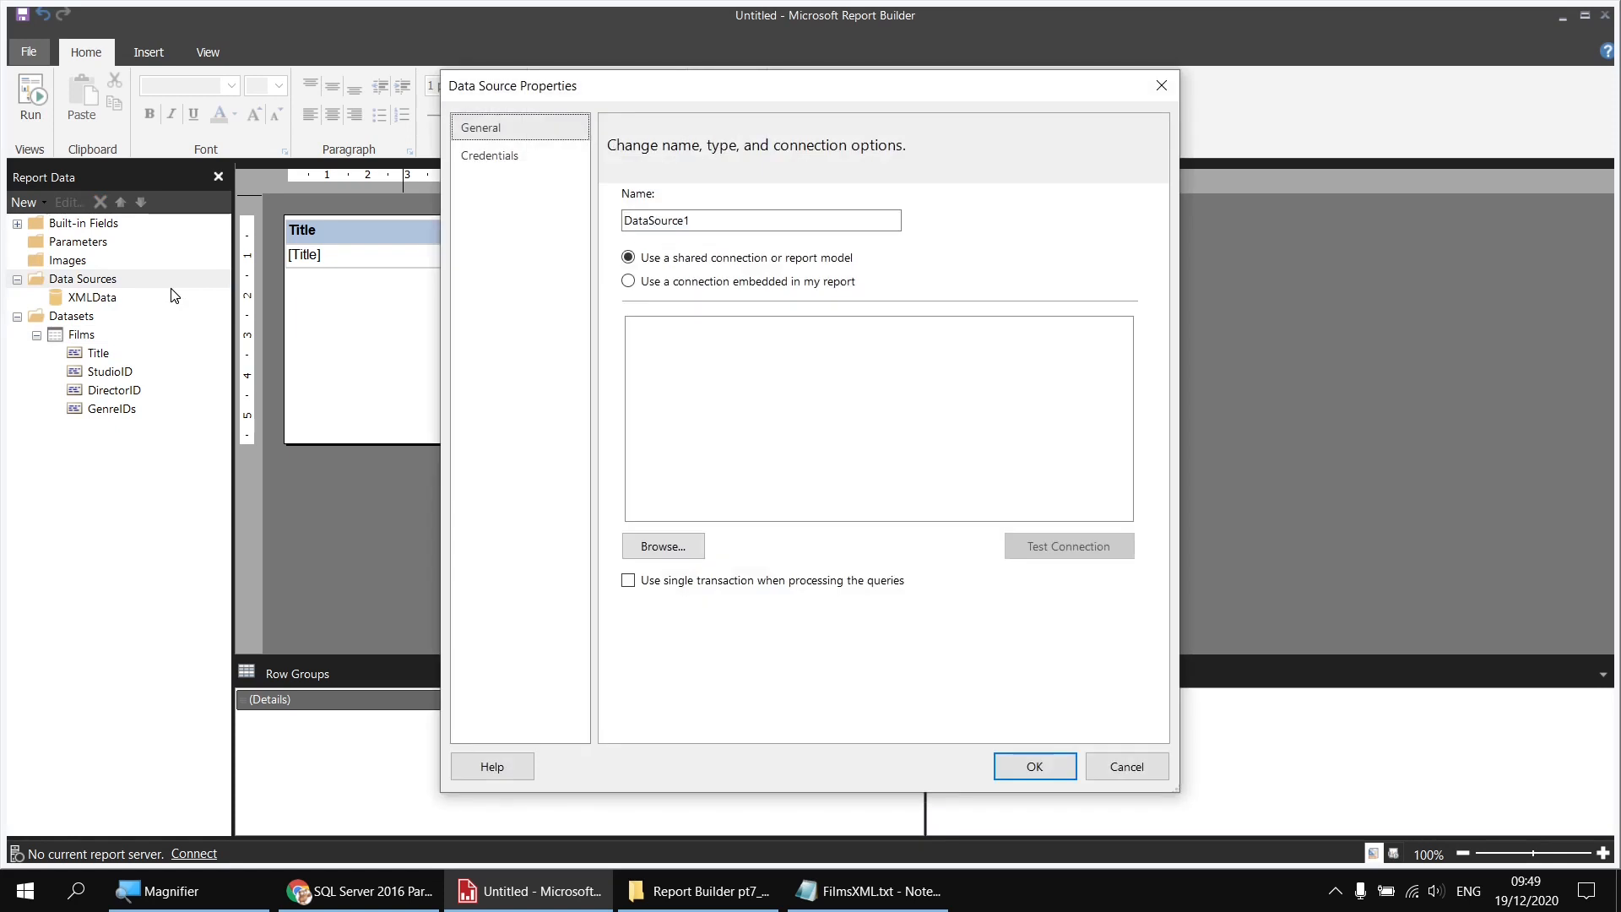
double_click(680, 220)
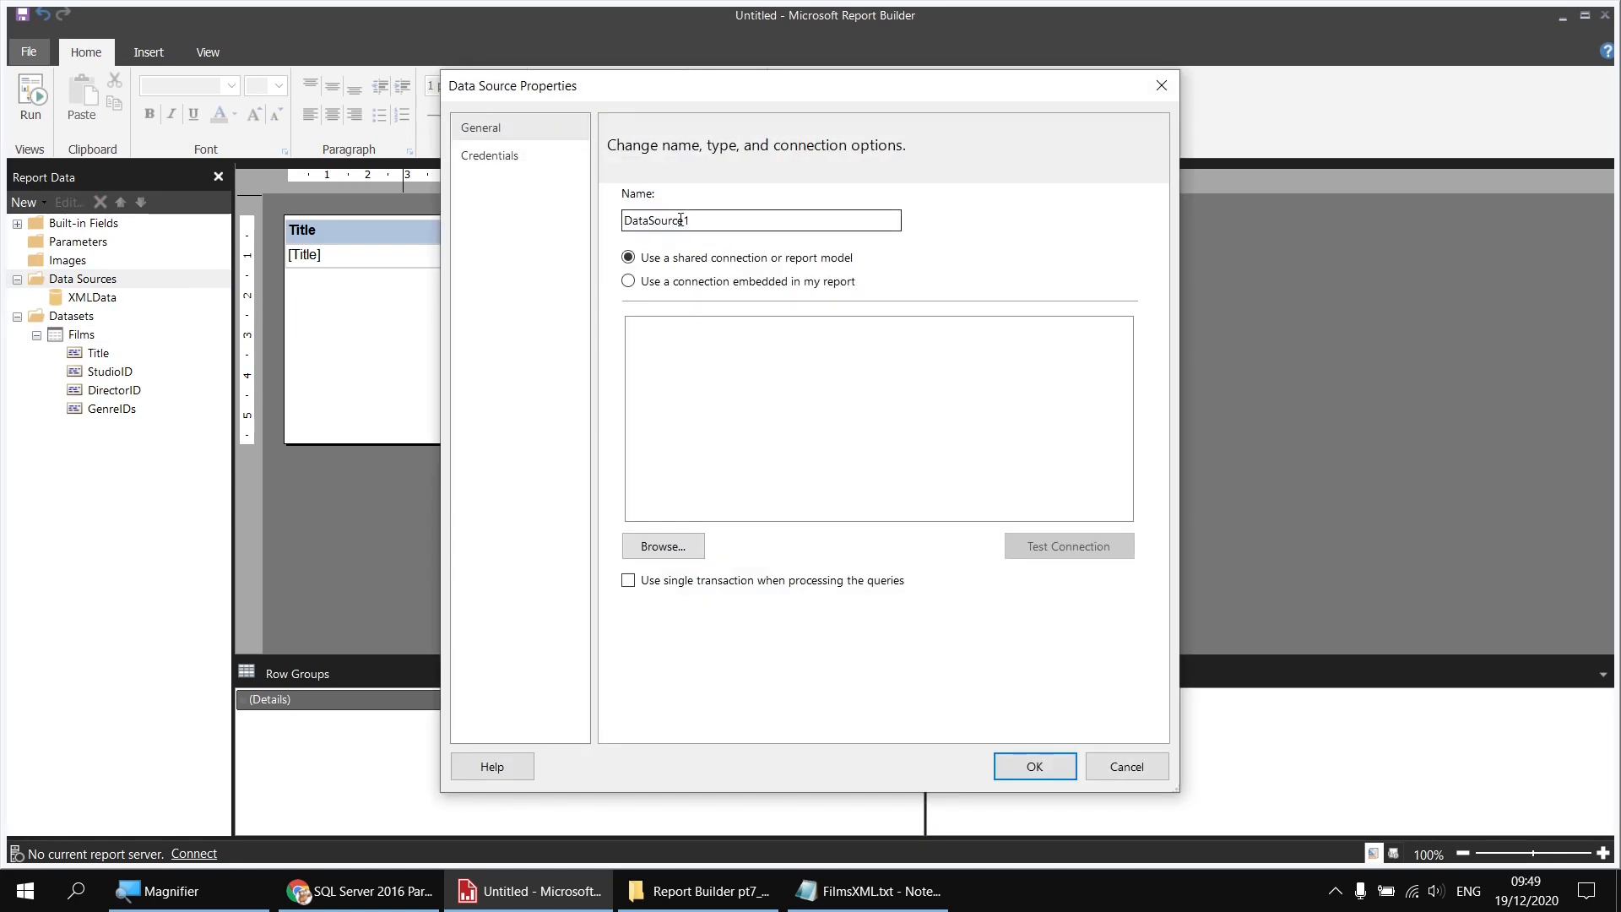
text(Movies)
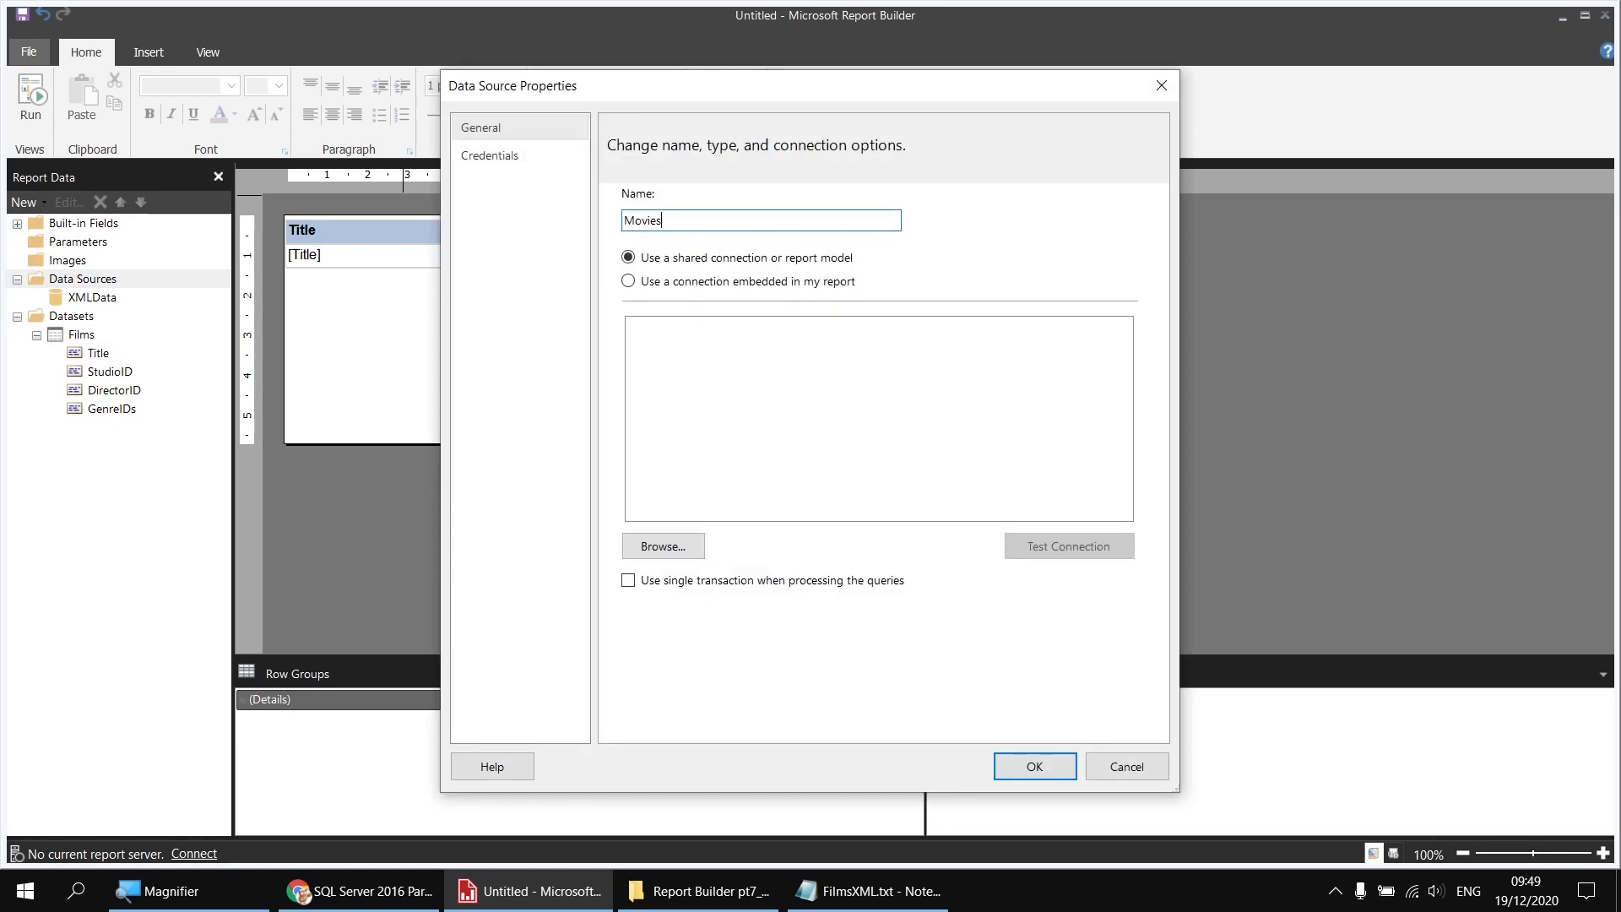
click(731, 285)
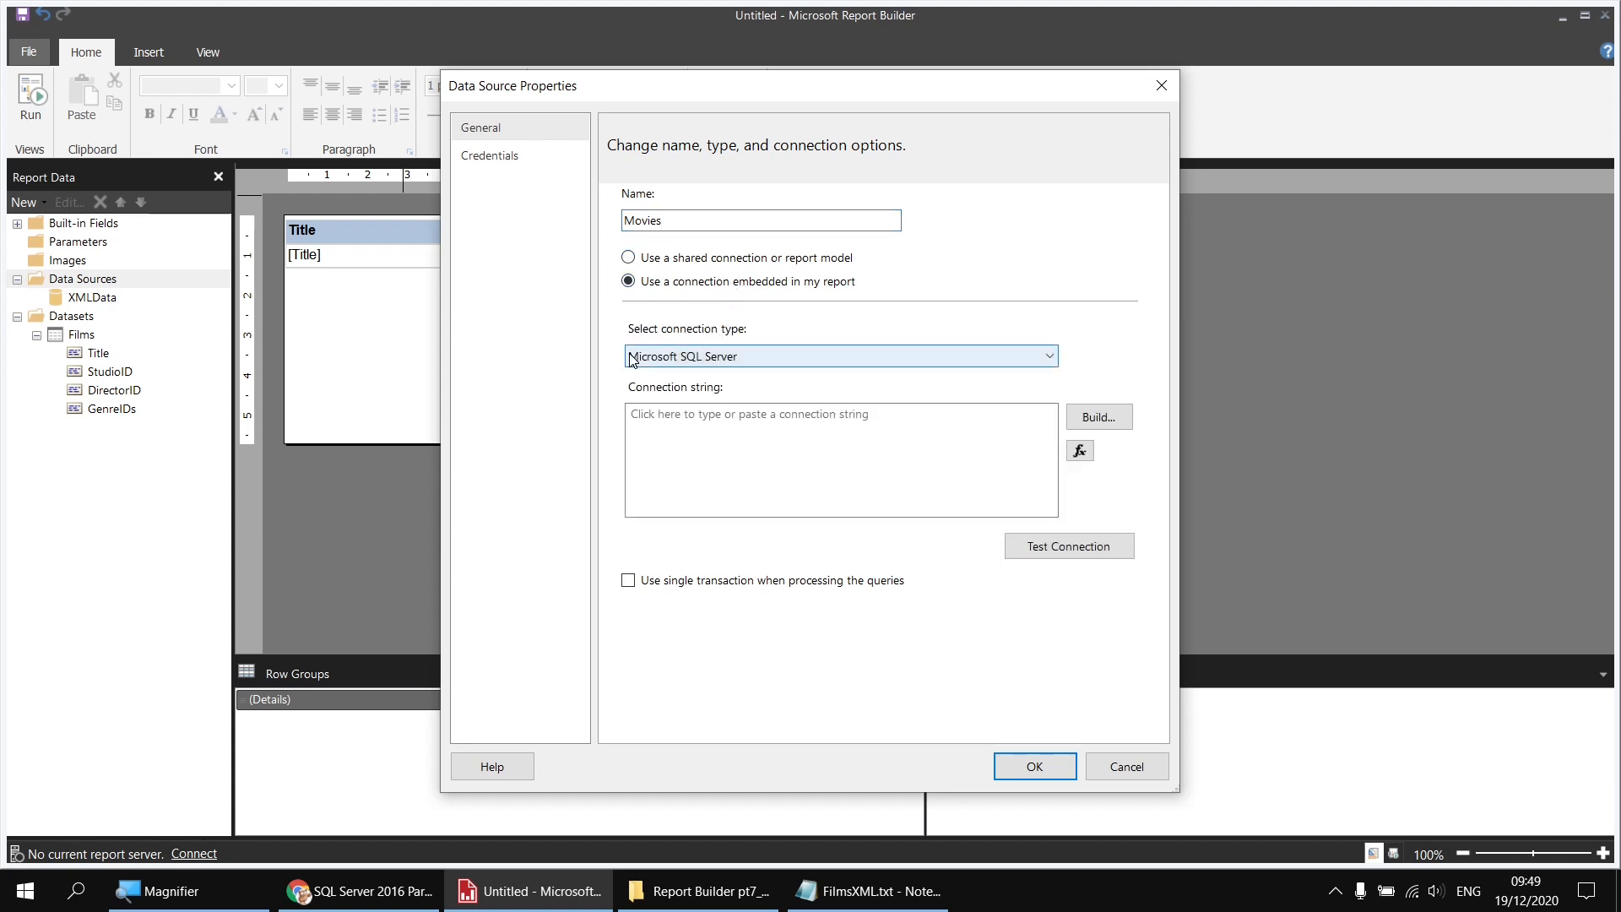
Step: Build the data source's connection to the Movies database on server .\sql2017 and save the data source
click(1100, 419)
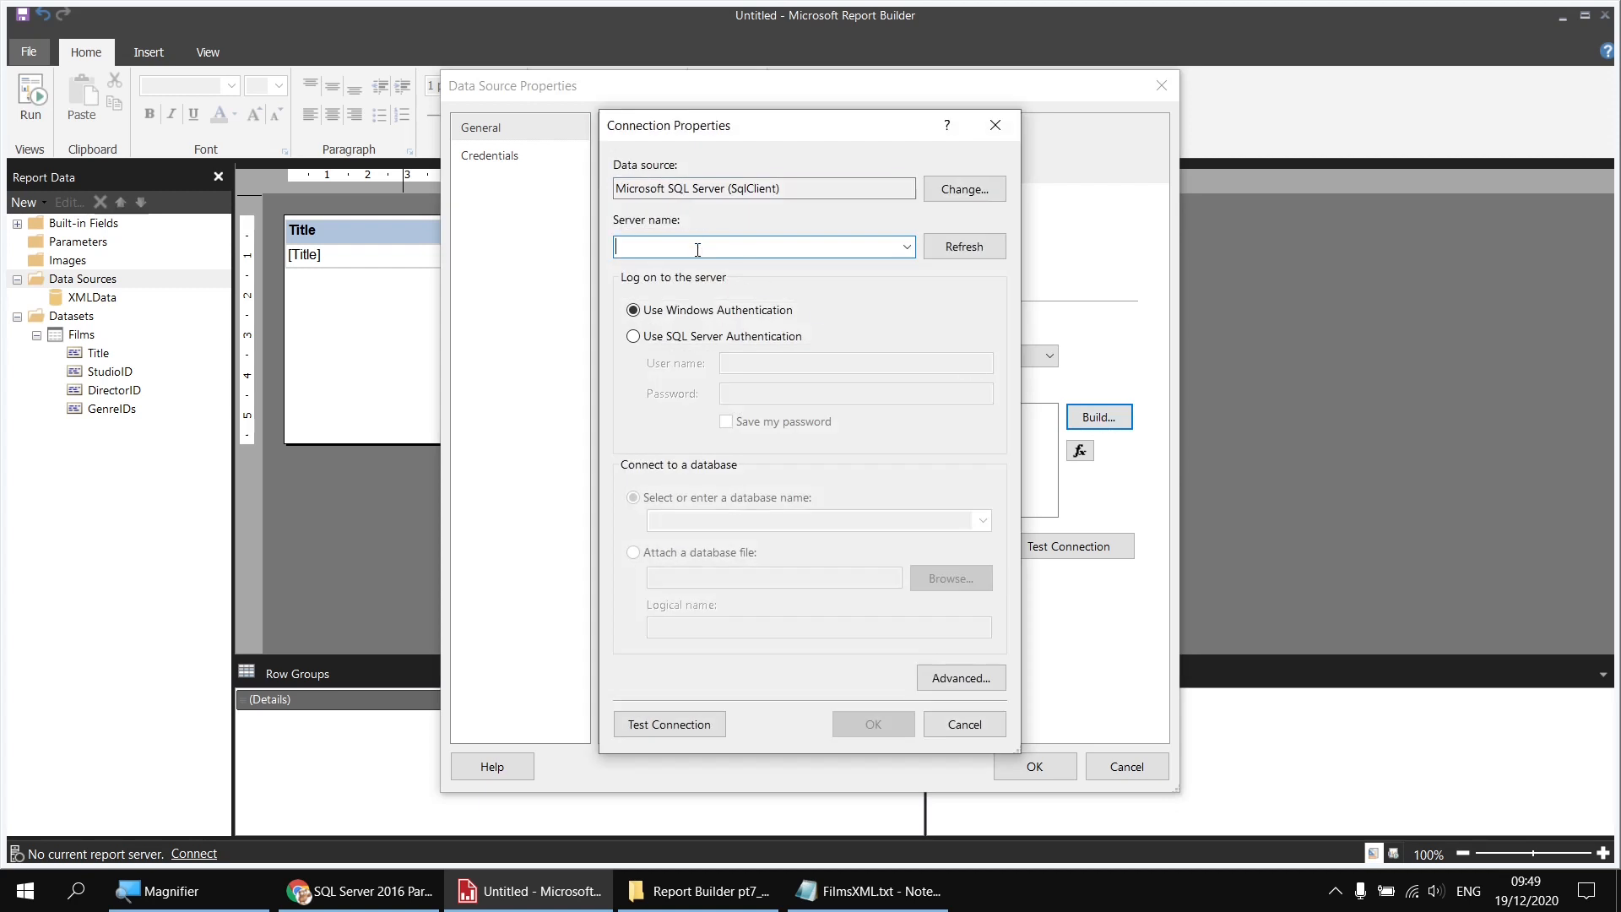
text(.\)
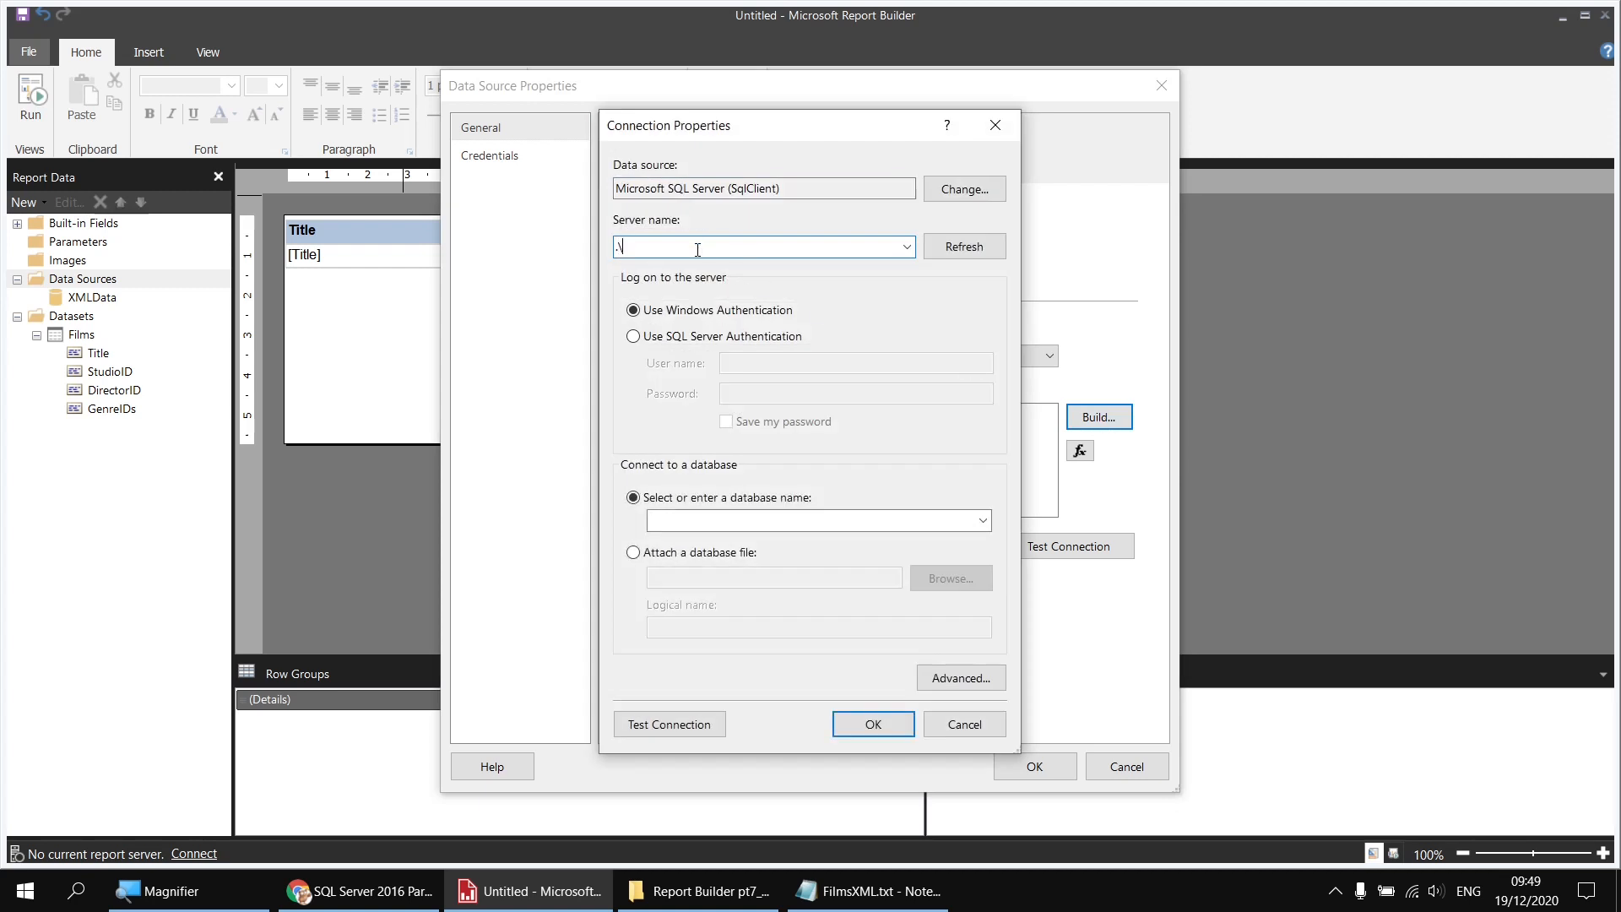
text(sql2017)
click(983, 521)
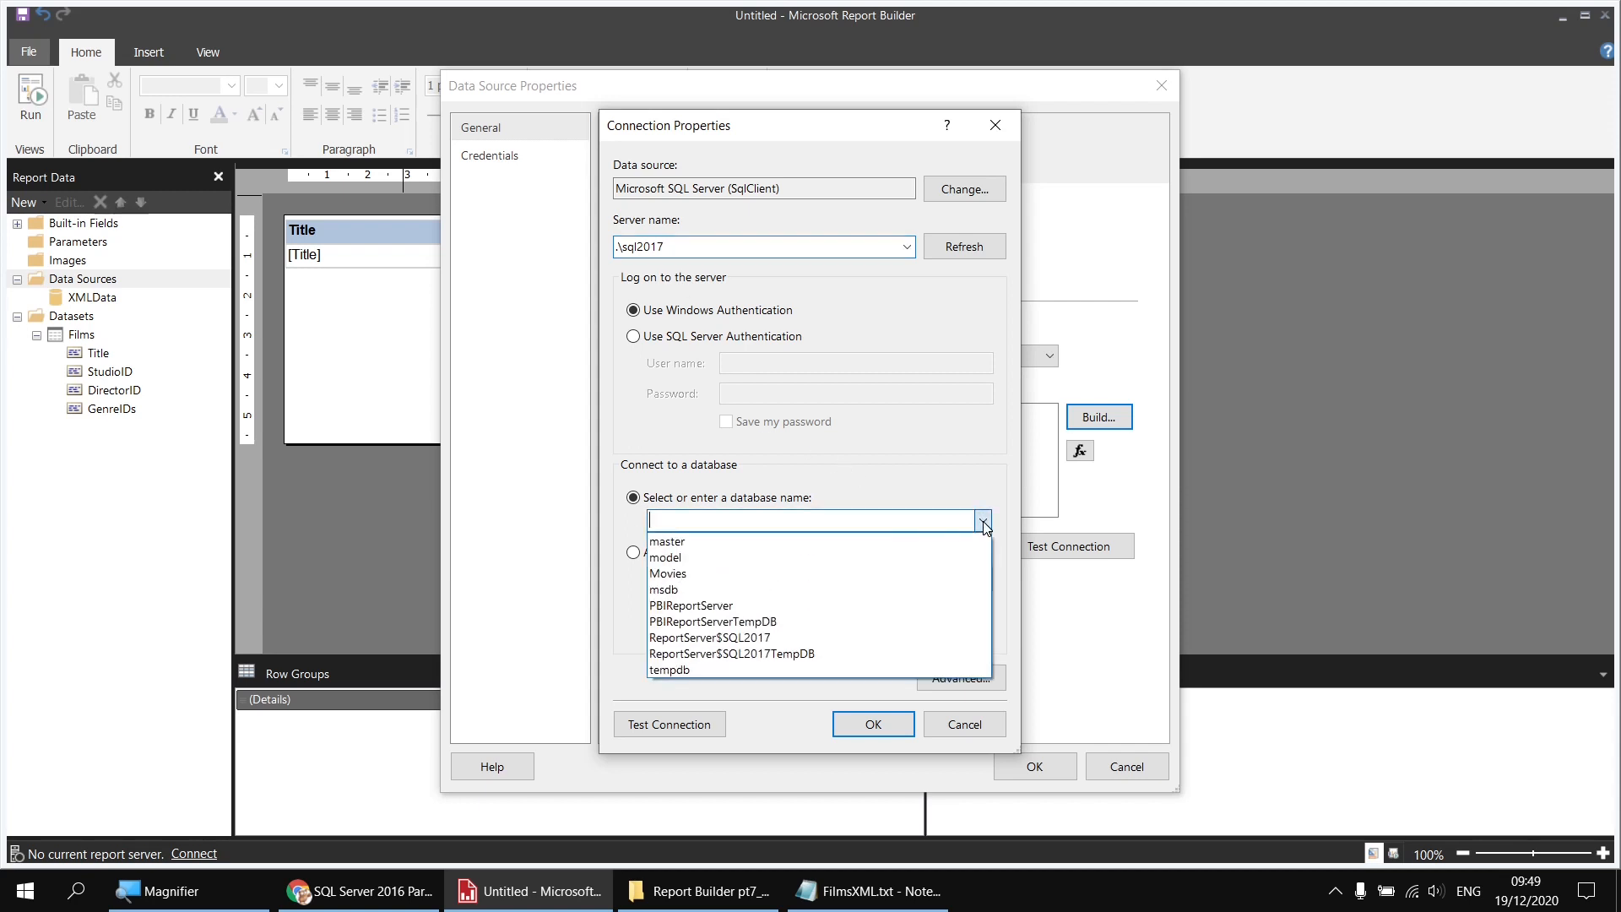
click(712, 575)
click(873, 726)
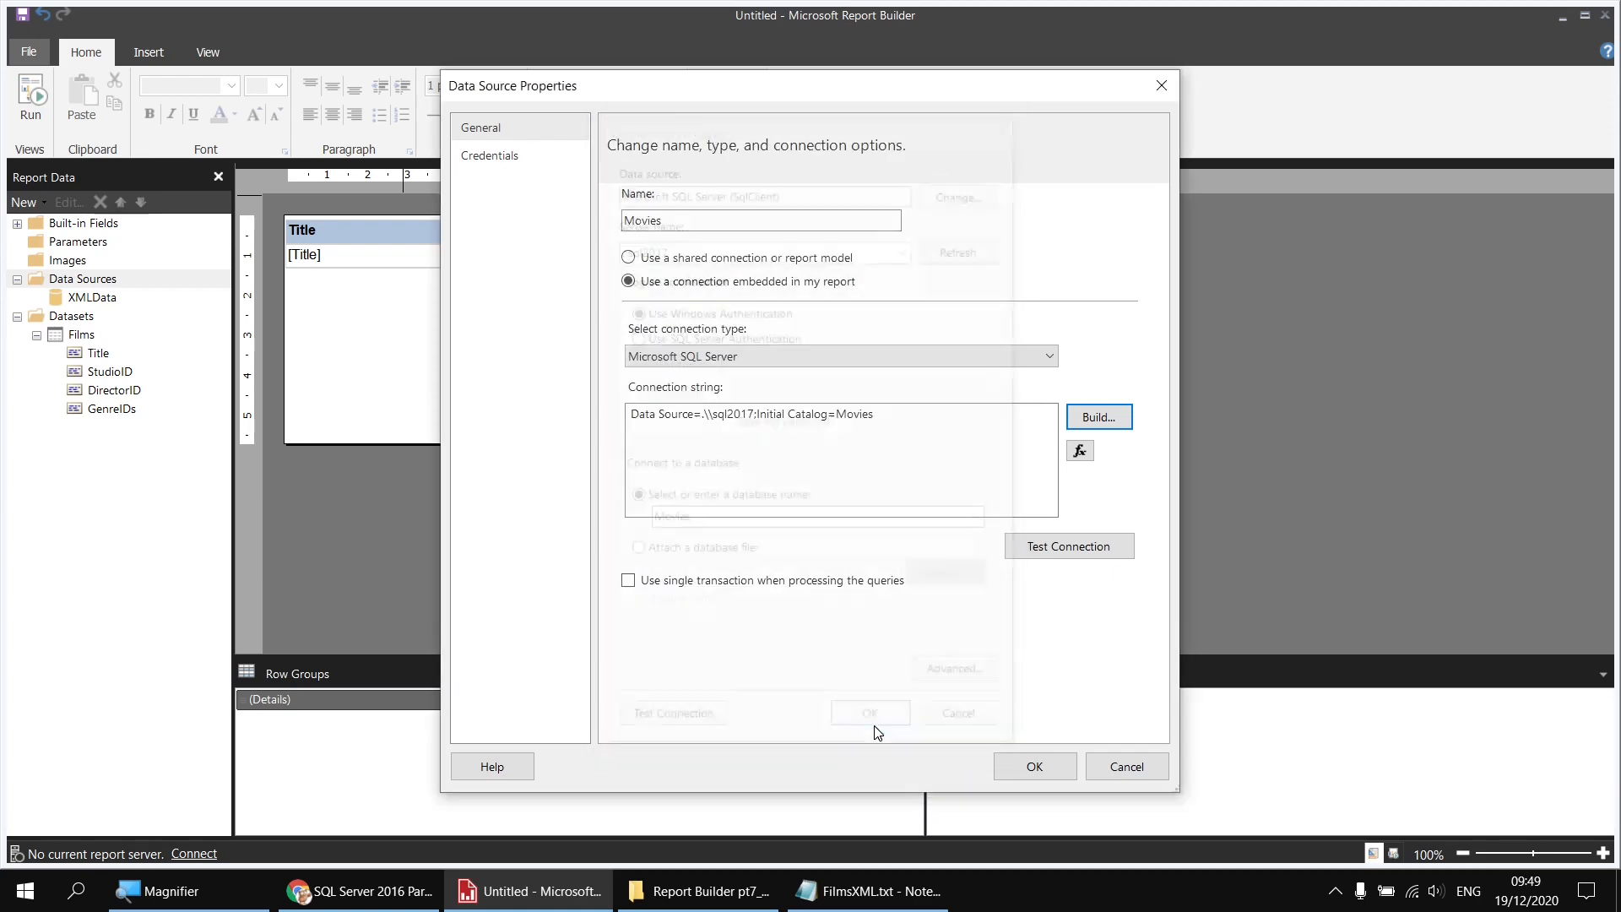
click(1037, 767)
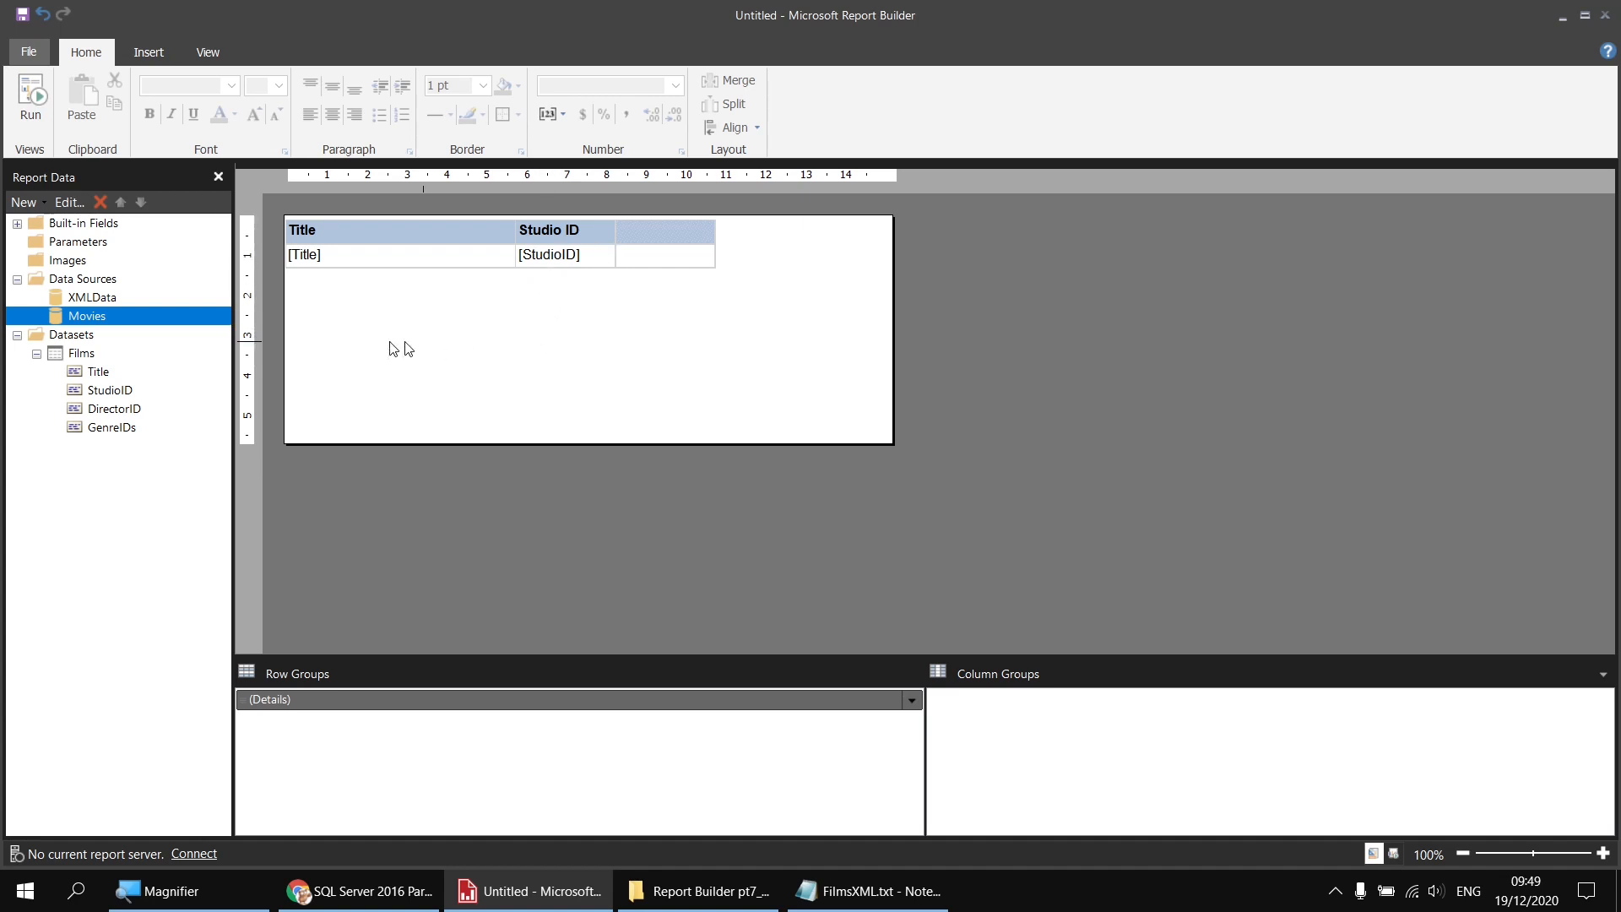
Step: Add an embedded dataset named Studios based on the Movies data source
right_click(118, 323)
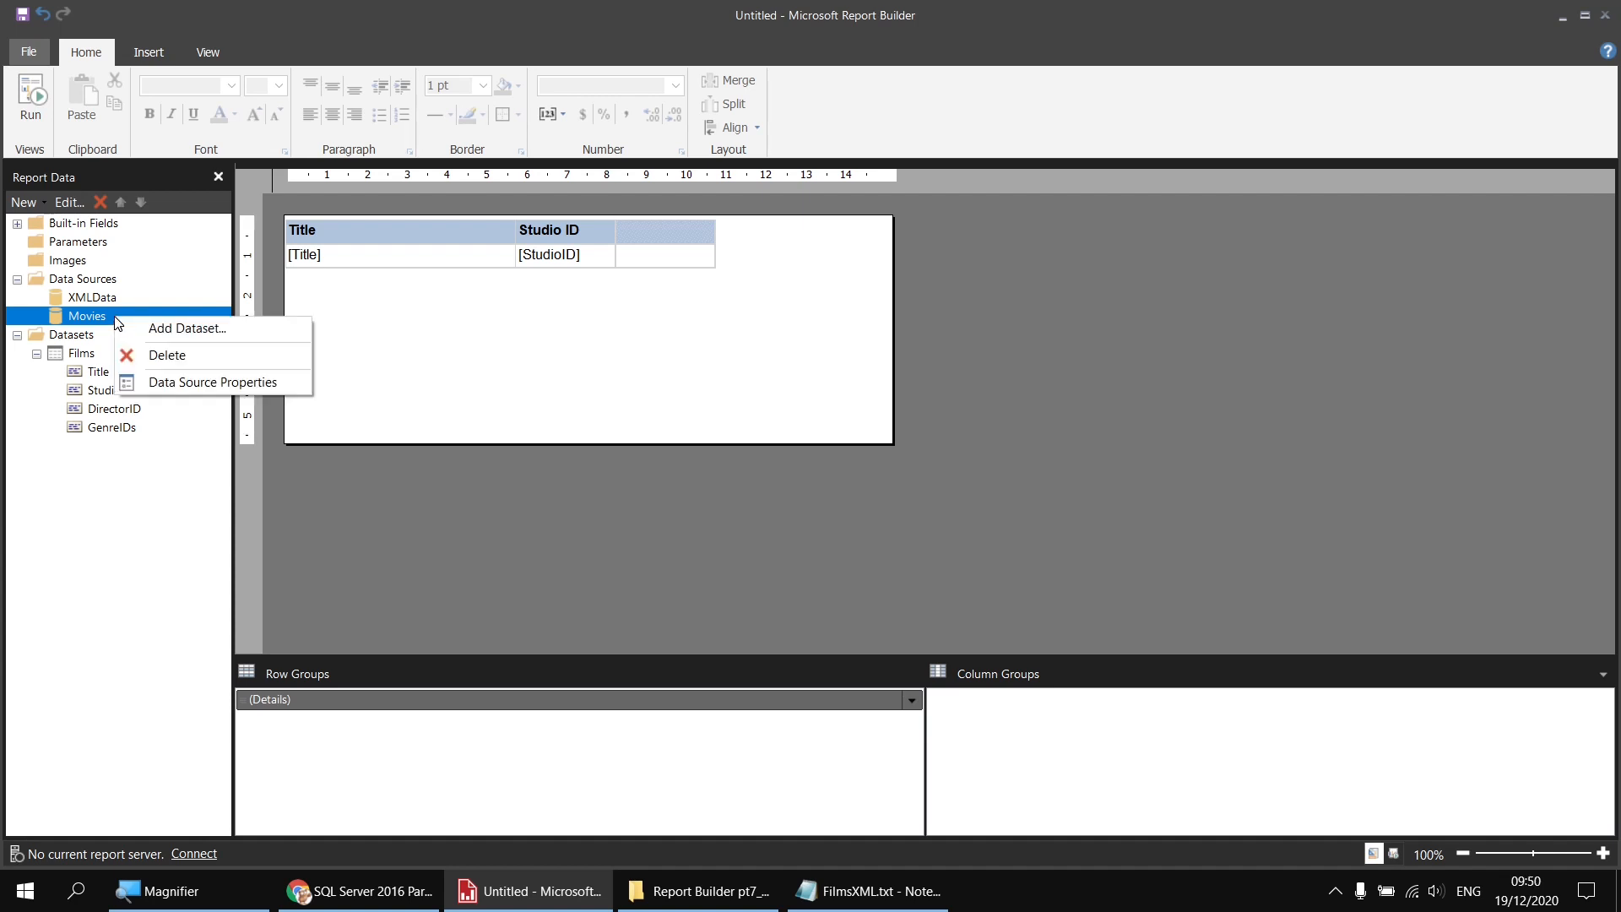
click(153, 332)
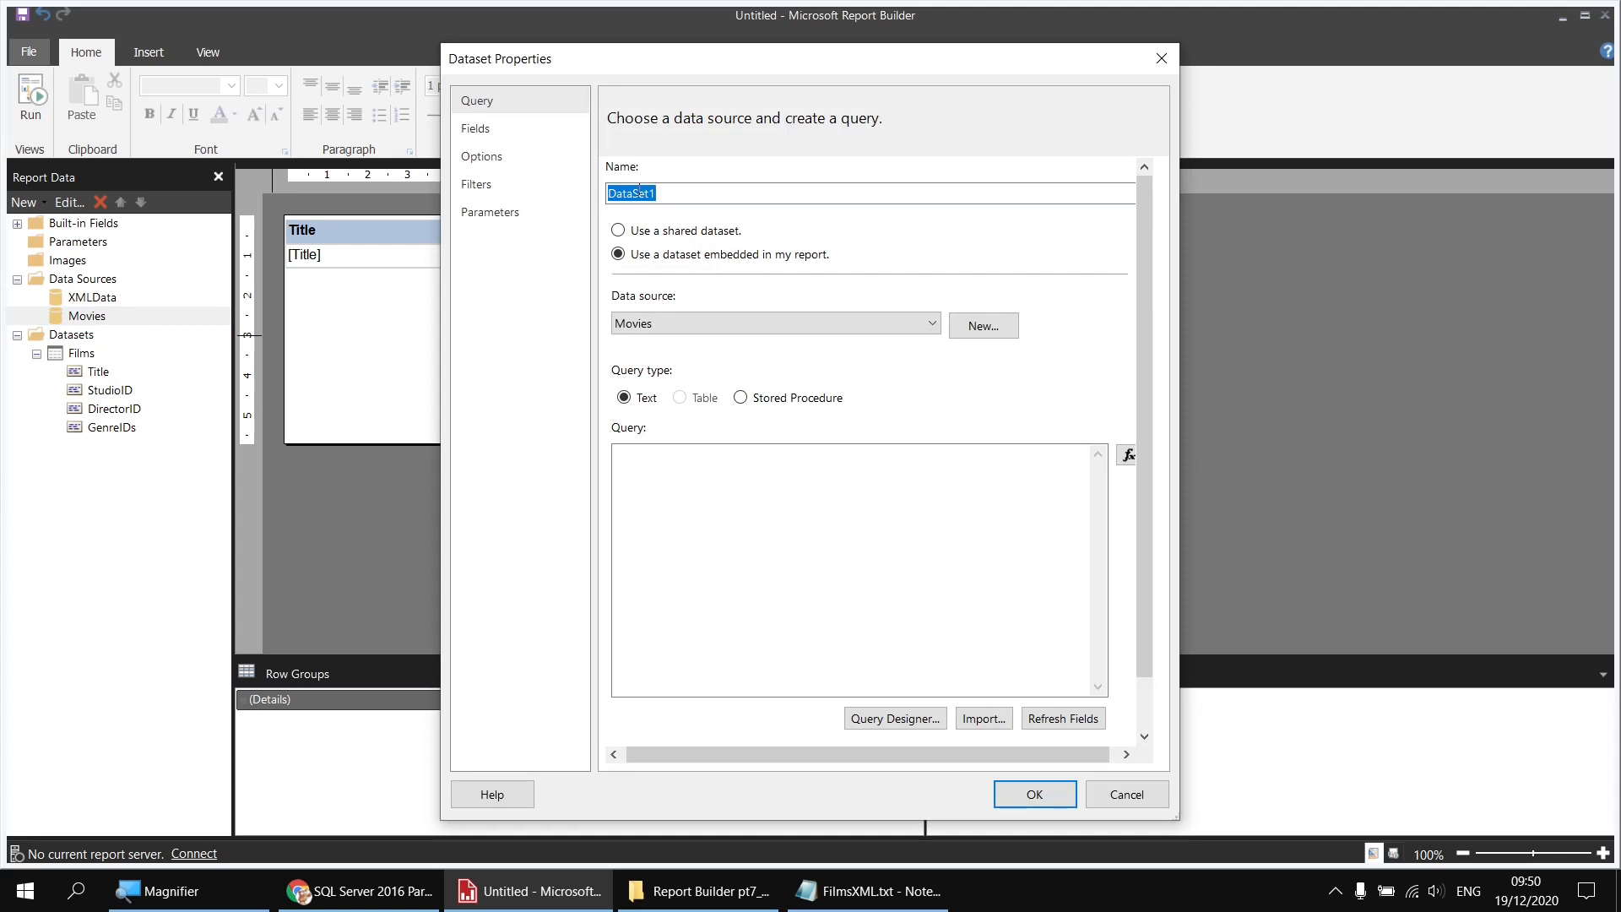
text(Studios)
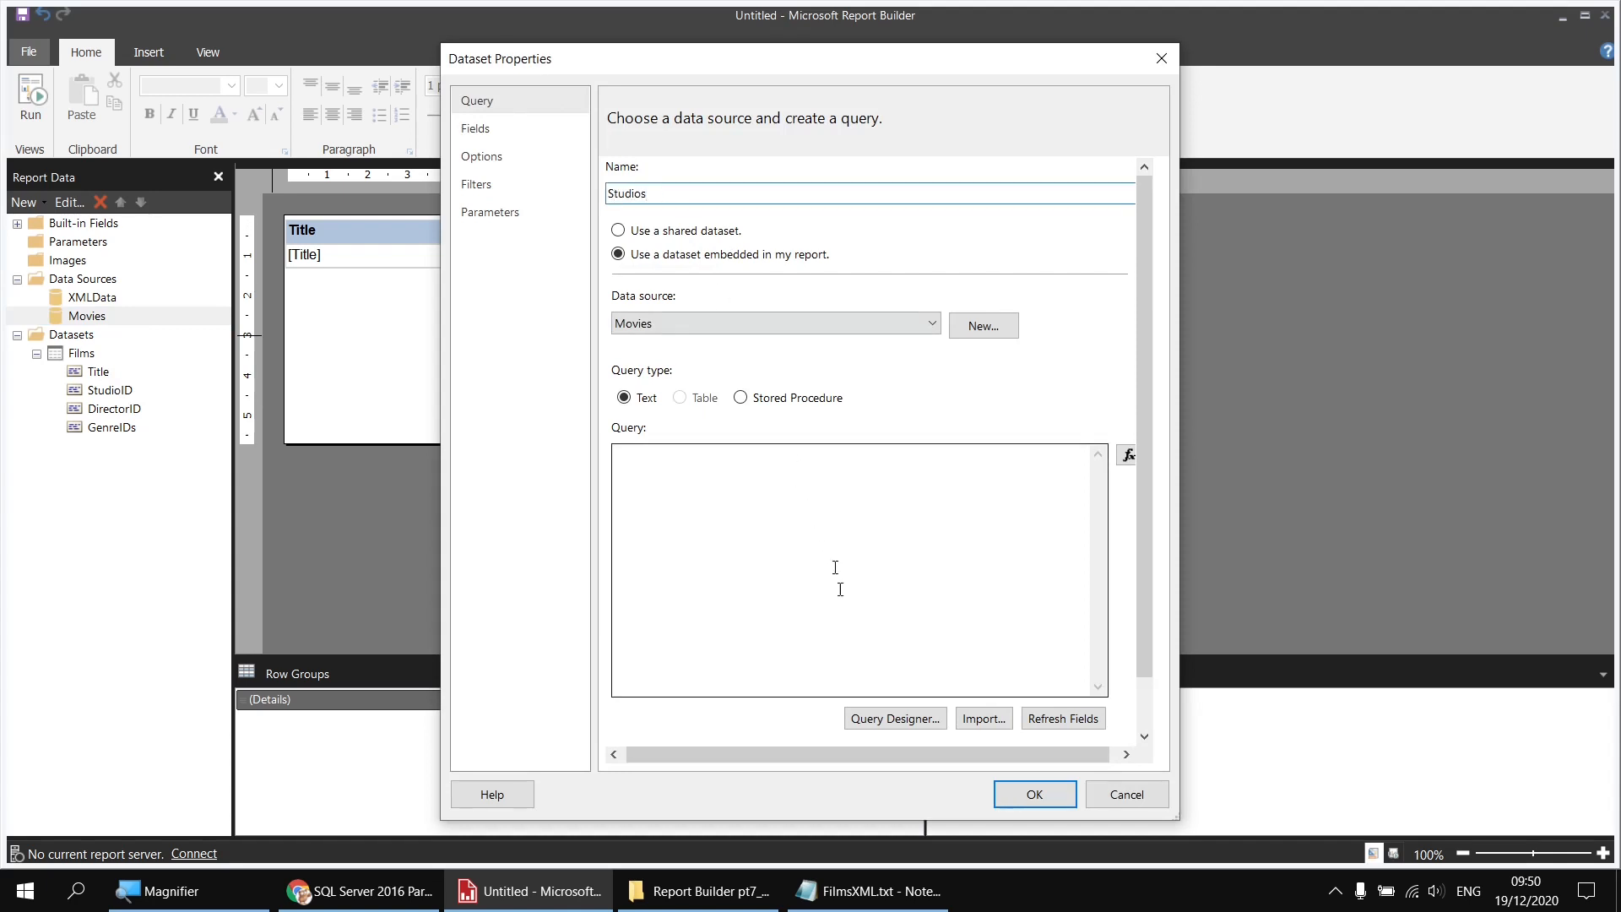
Step: Design the dataset's query with the StudioID and Studio fields of the Studio table, and save the dataset
click(878, 720)
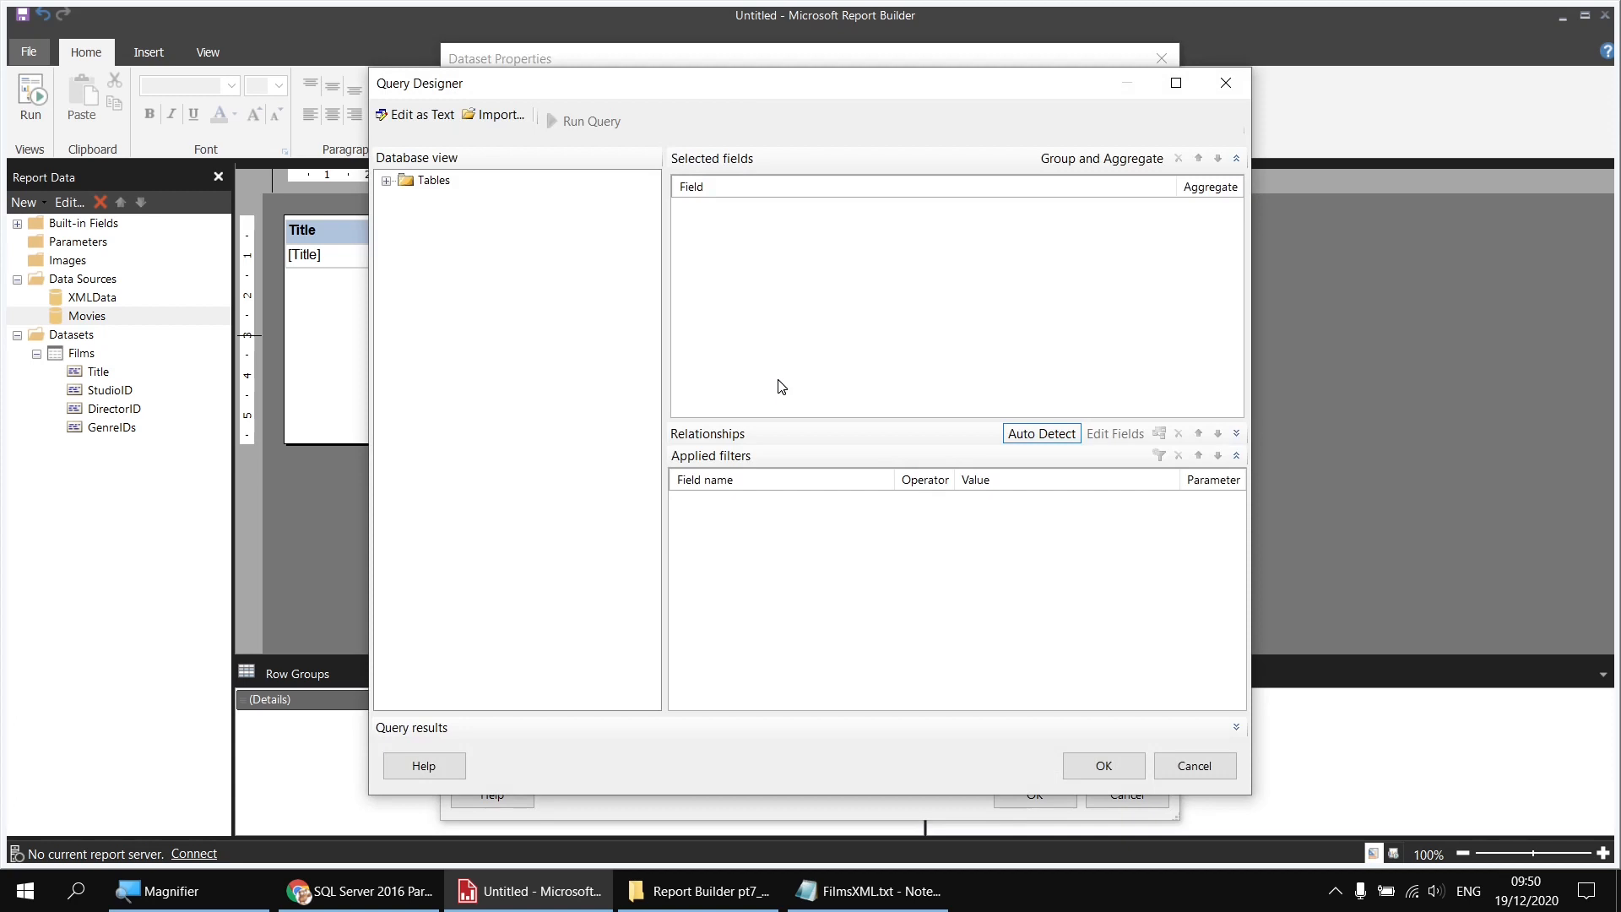
click(386, 180)
click(406, 347)
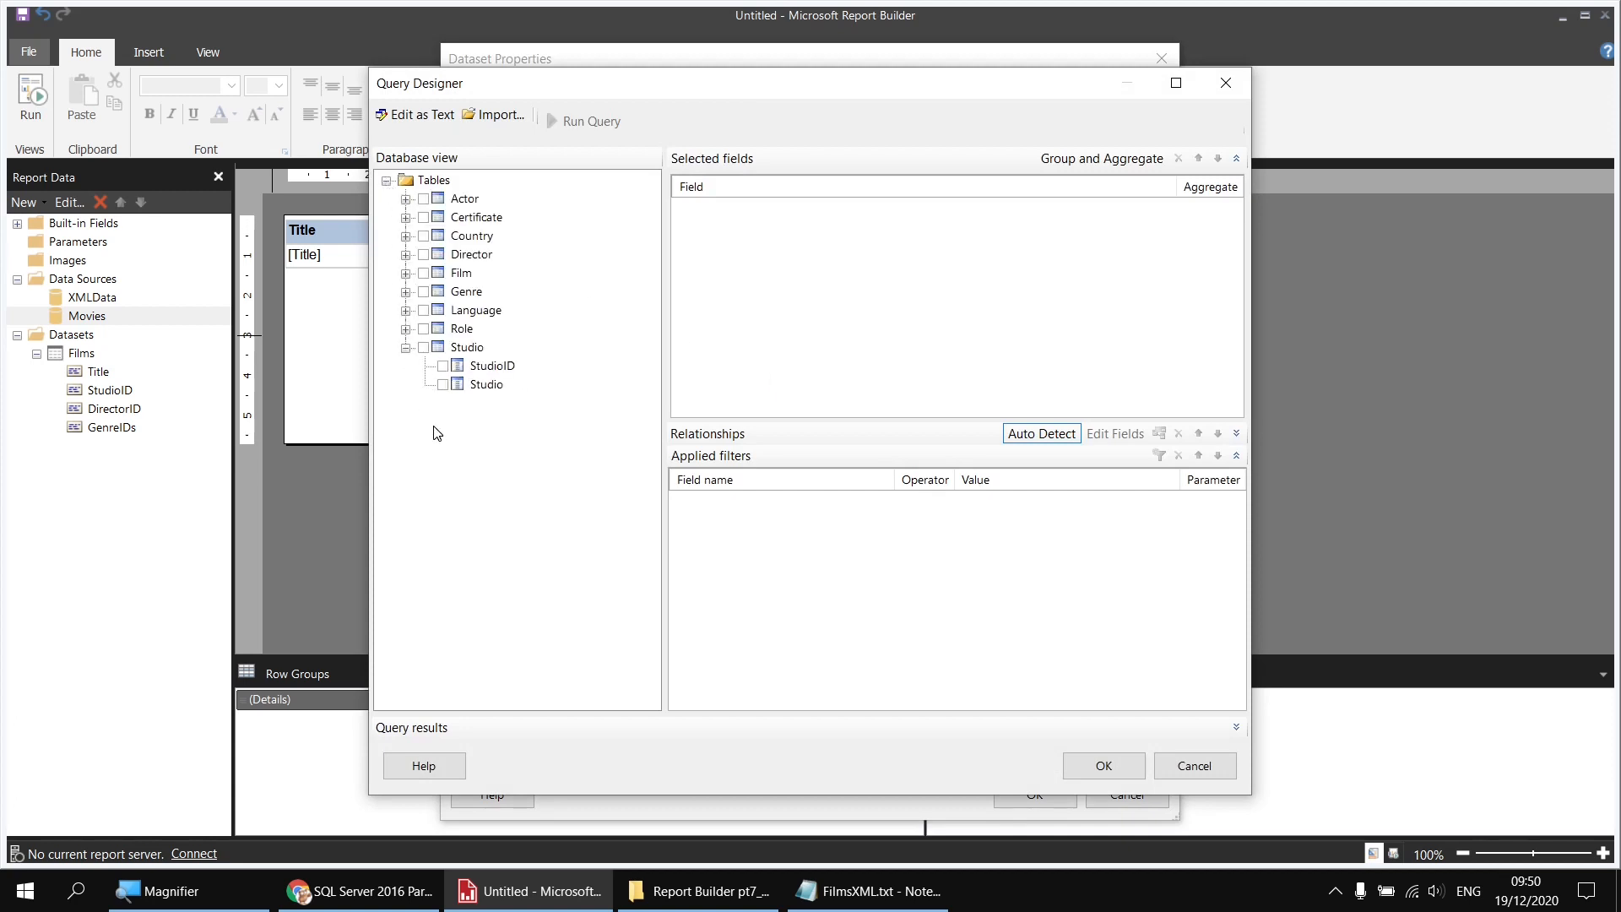
click(443, 365)
click(443, 385)
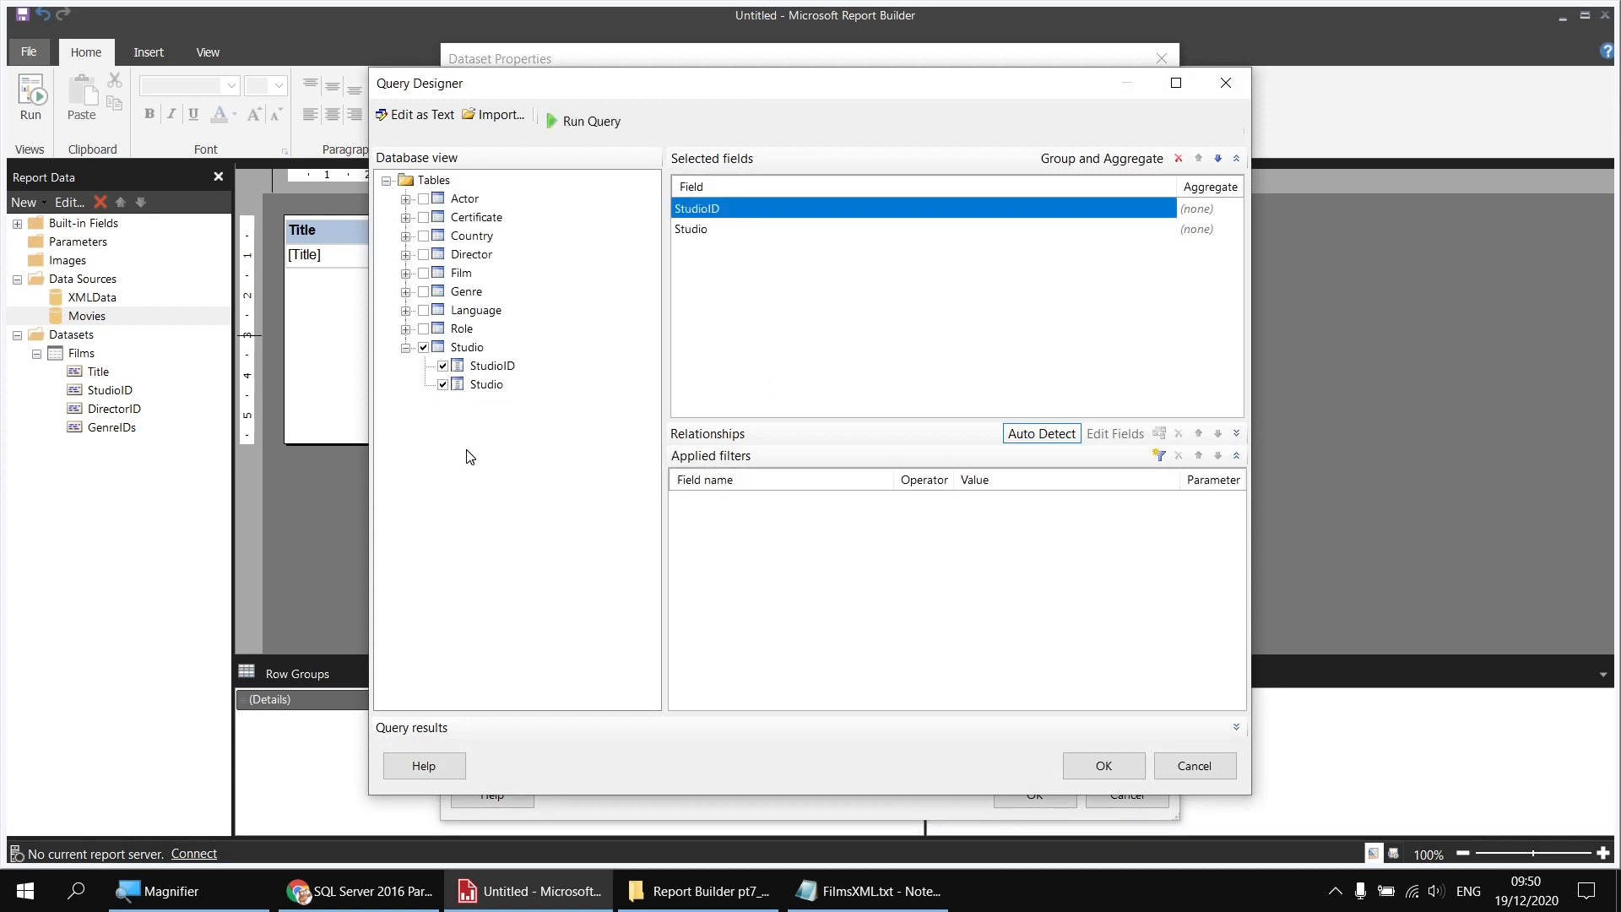
click(1104, 764)
click(1035, 795)
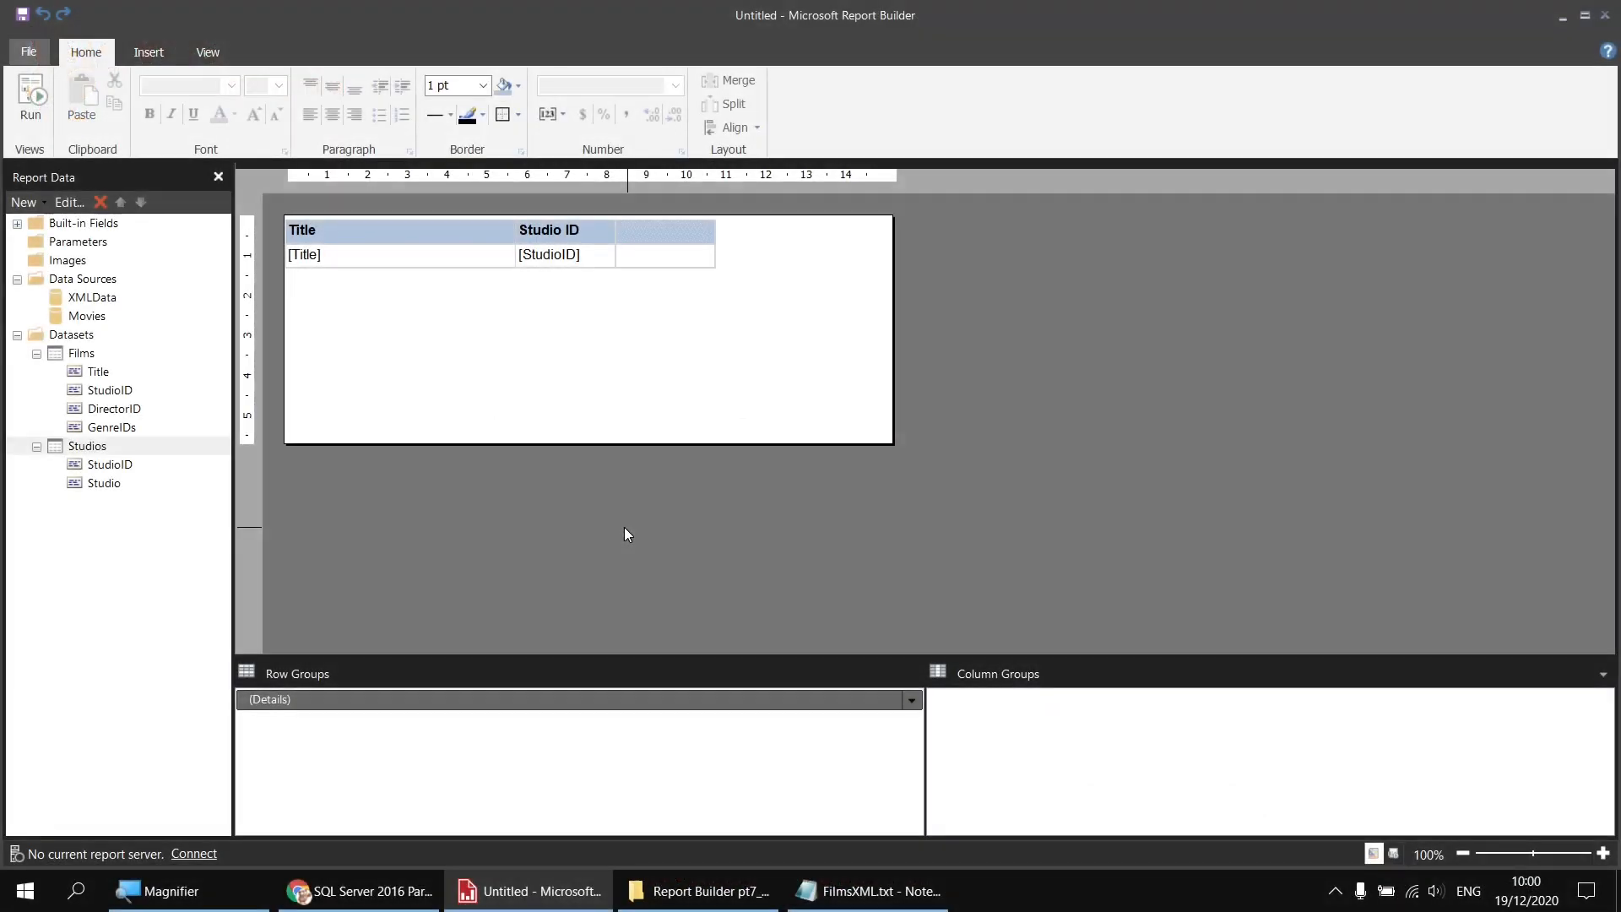
Step: Start an expression for the empty detail cell in the table's third column with the Lookup function
mouse_move(655, 265)
right_click(93, 355)
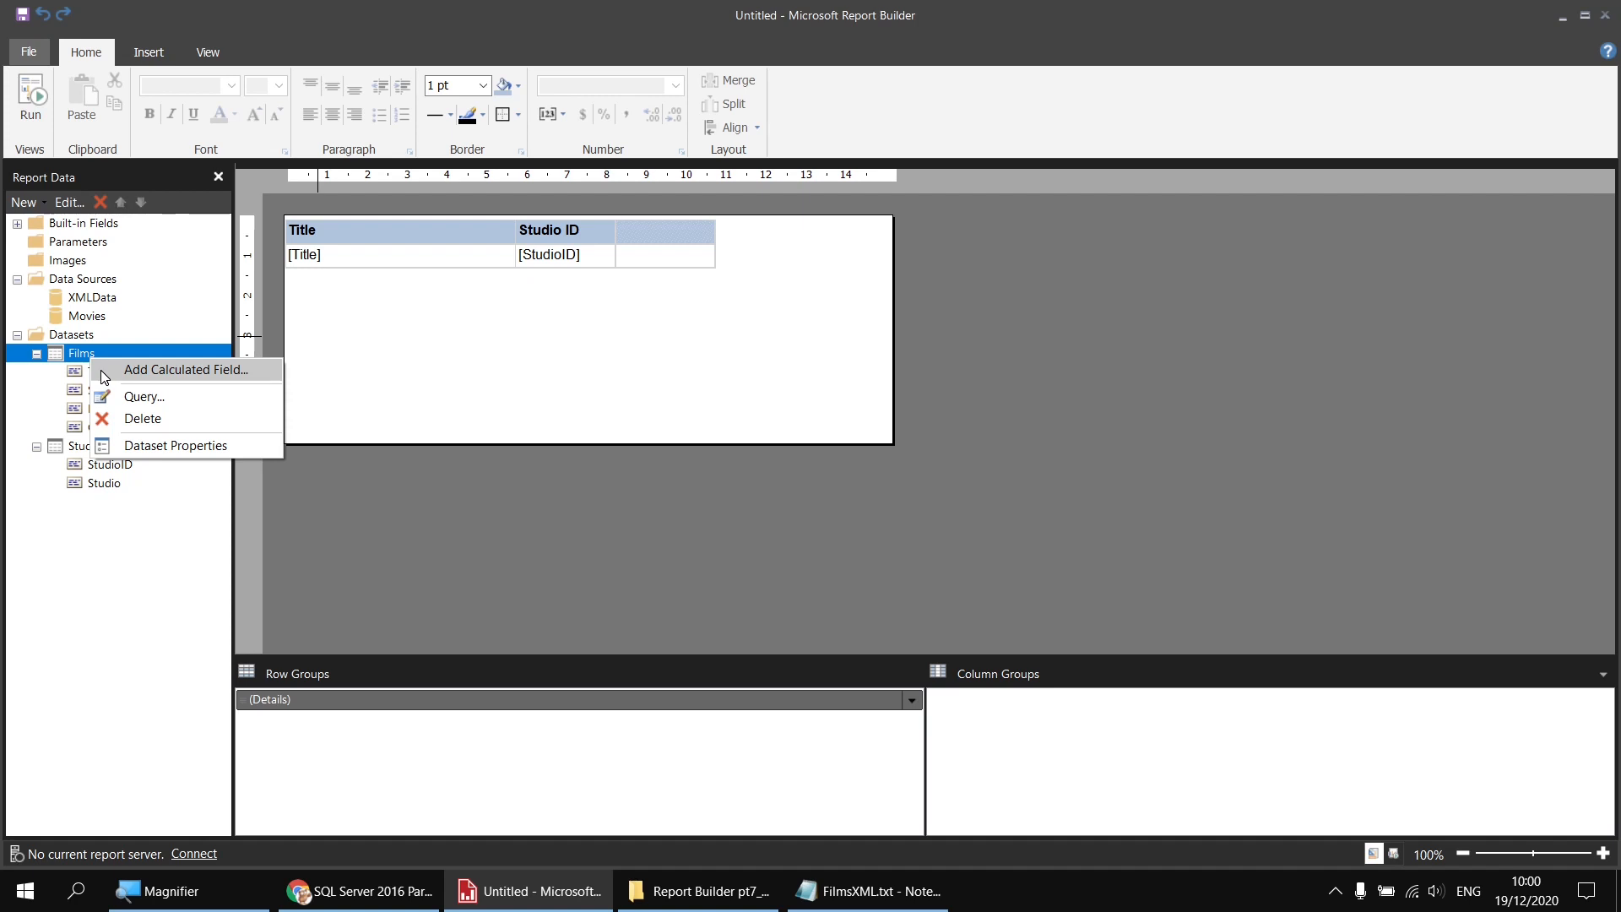
click(652, 269)
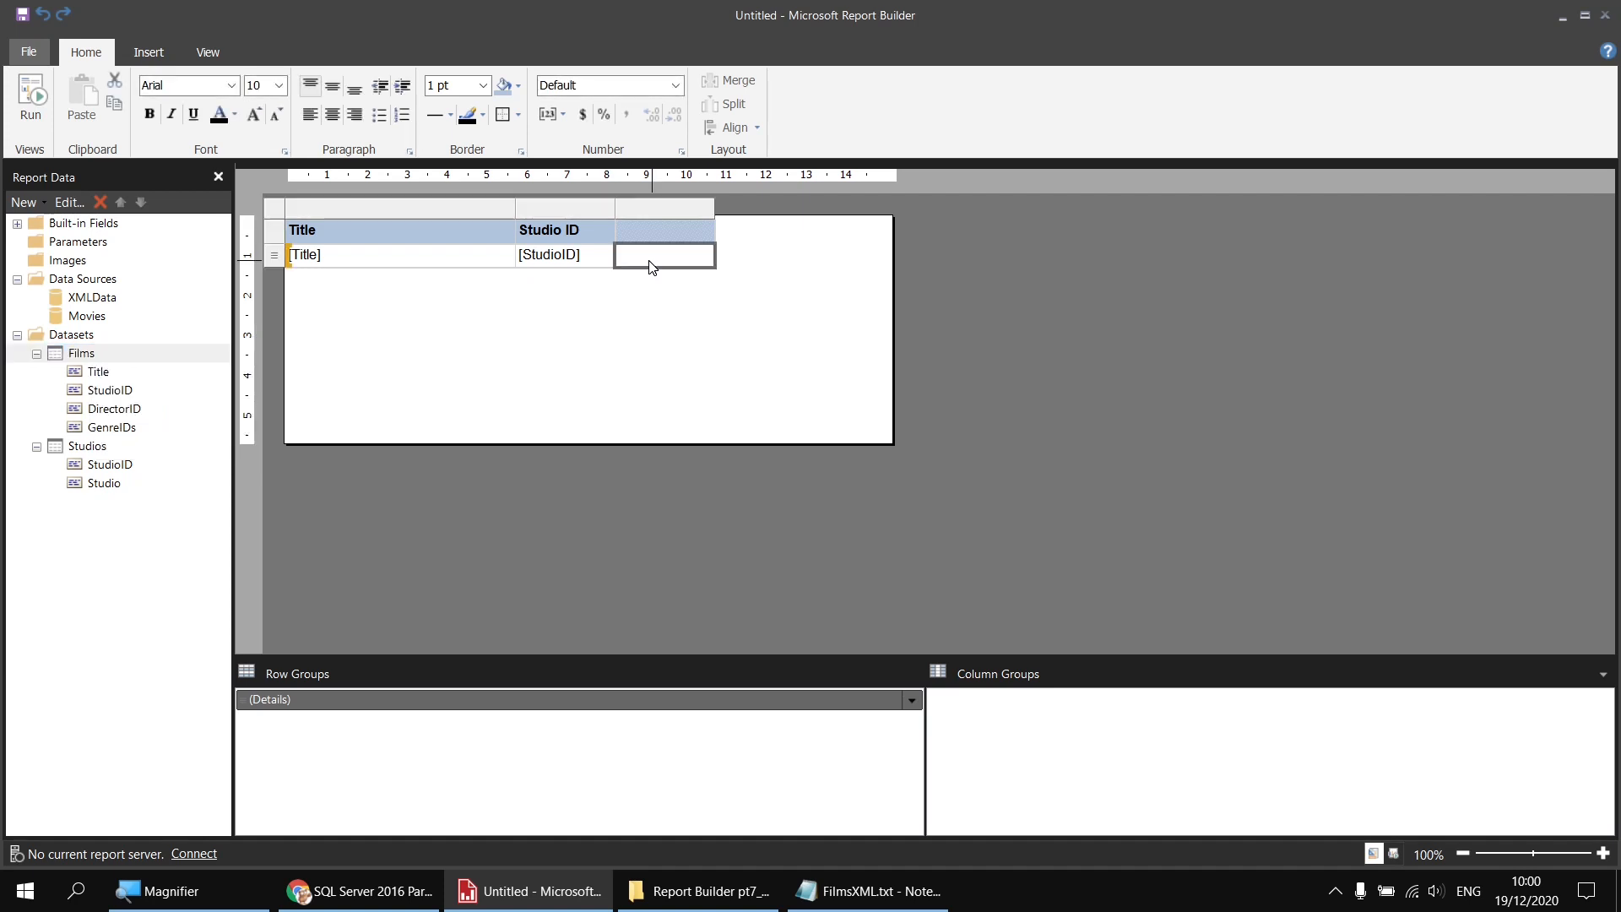
right_click(645, 256)
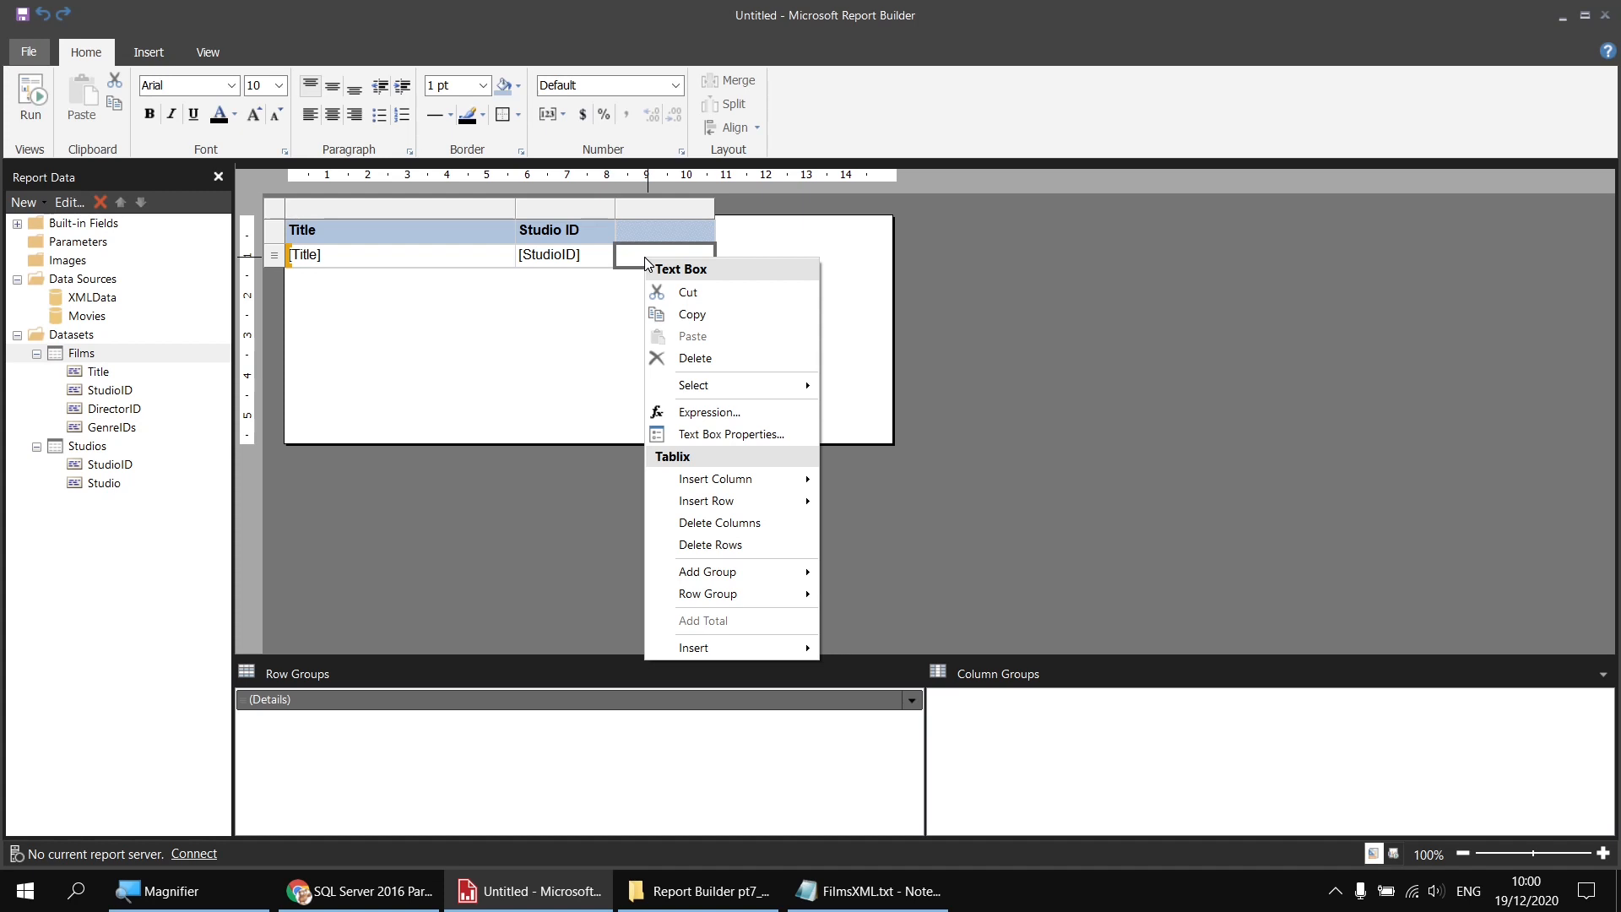
click(707, 413)
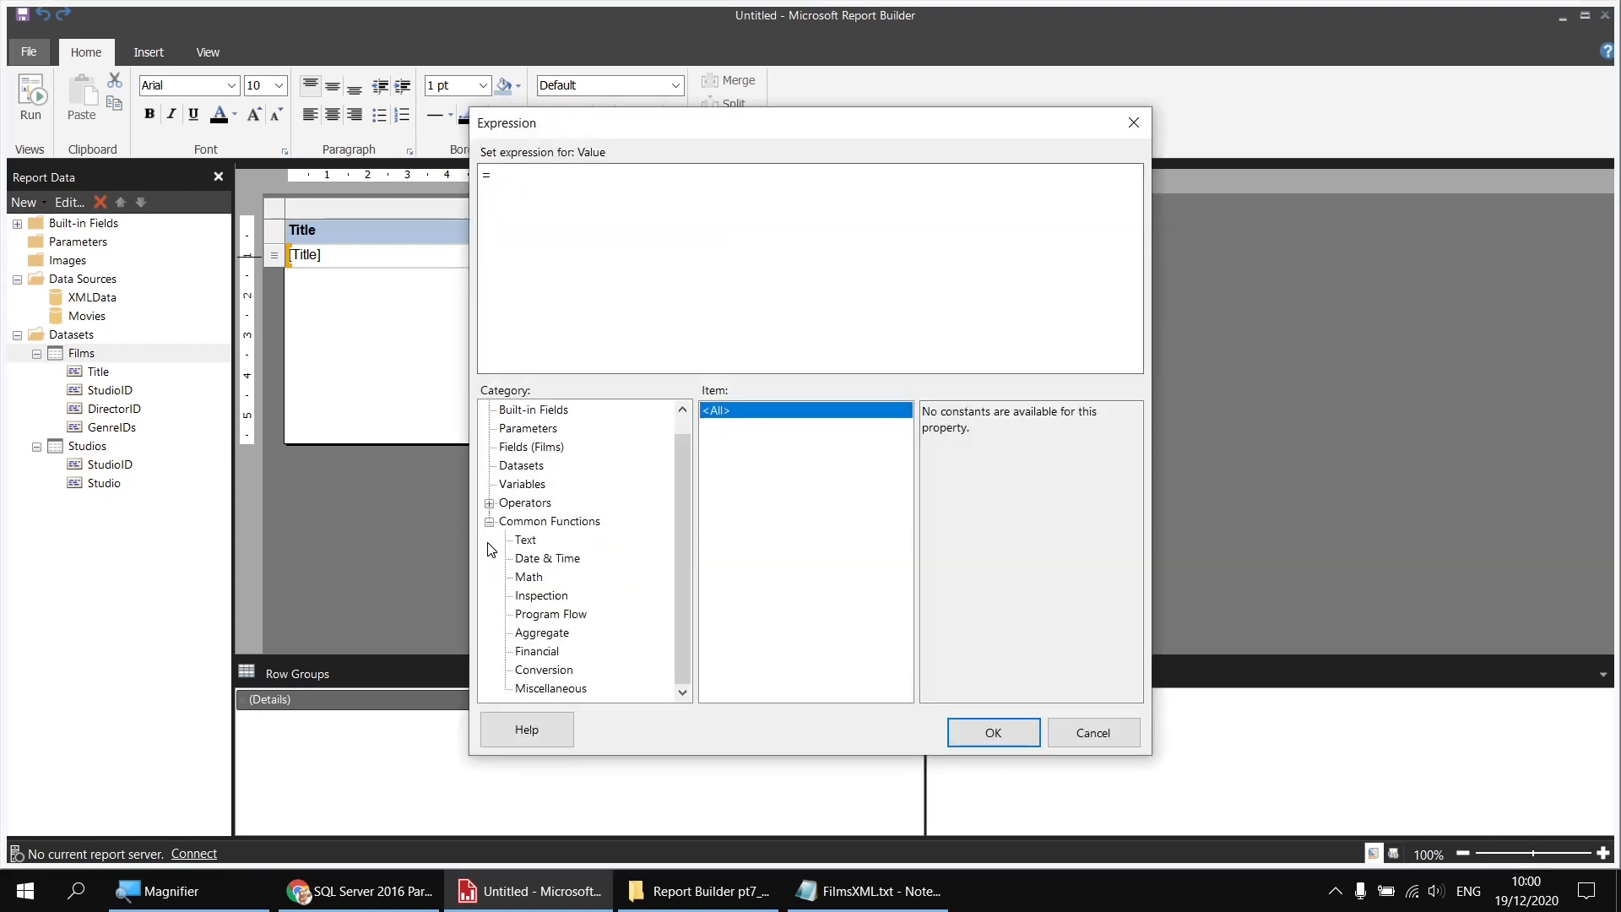
click(489, 540)
click(544, 689)
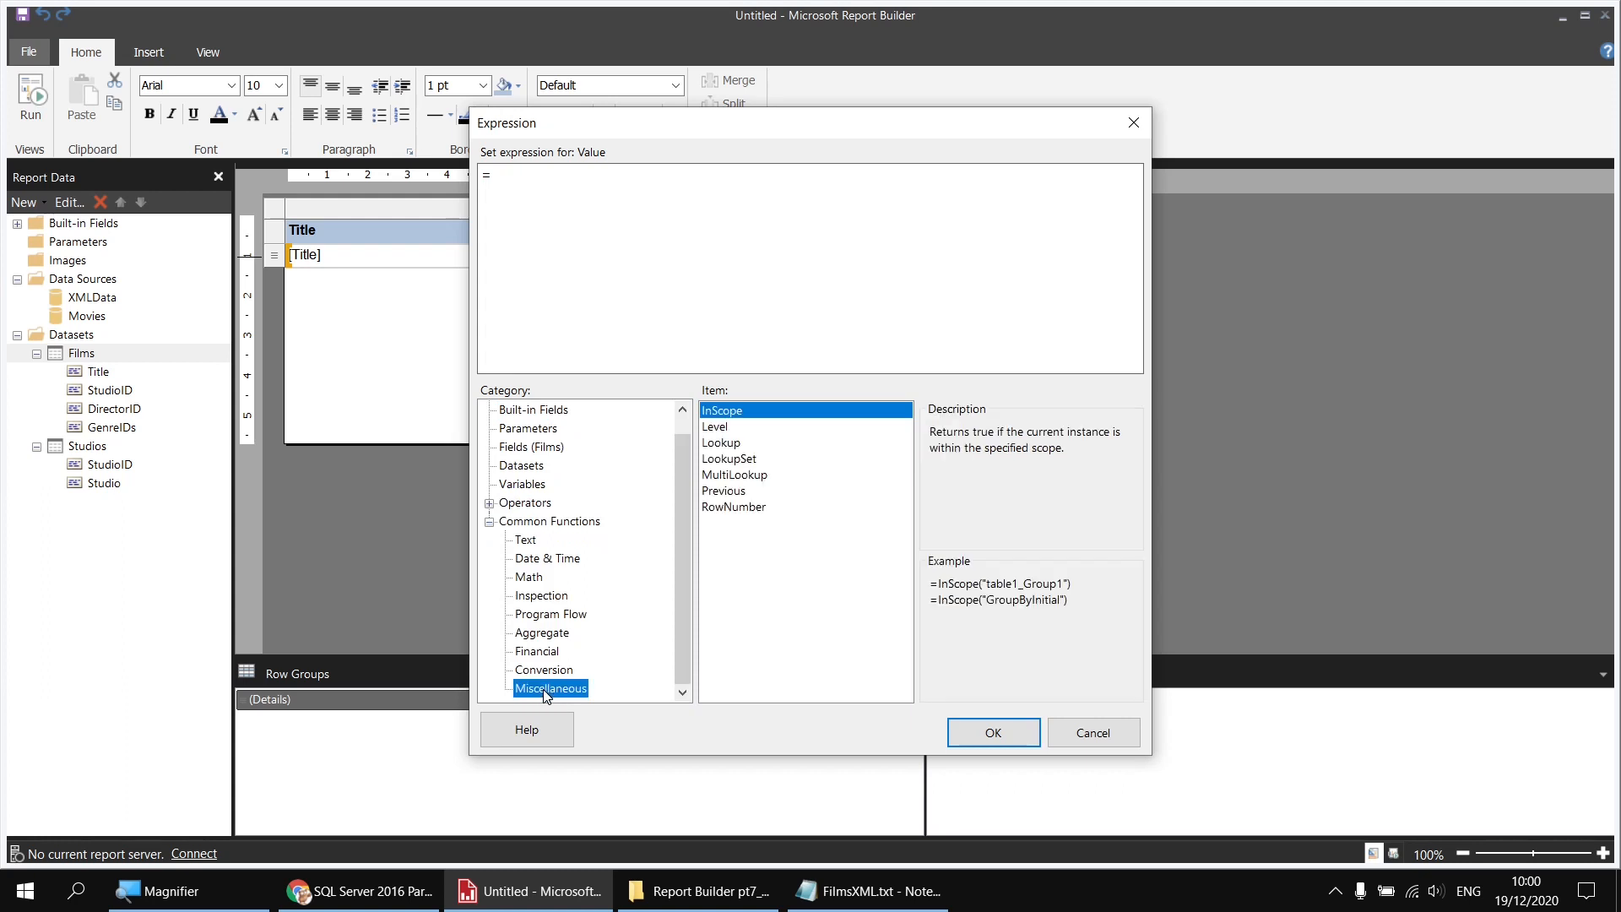
click(731, 446)
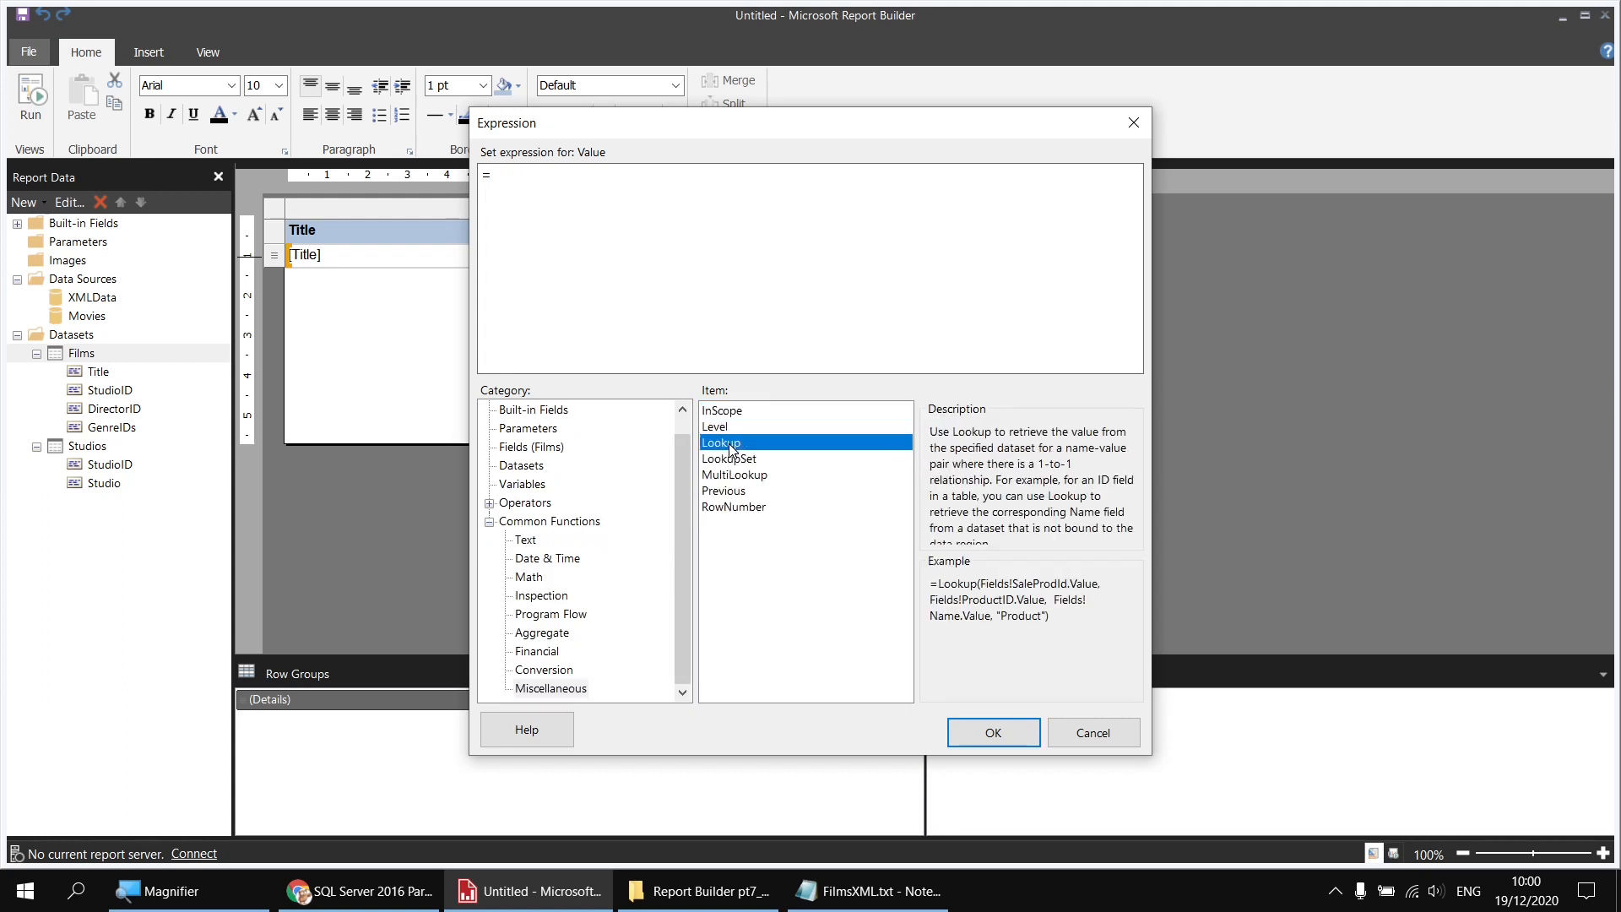
double_click(731, 445)
Step: Insert Fields!StudioID.Value as both the first and second arguments of the Lookup function, followed by commas
click(531, 448)
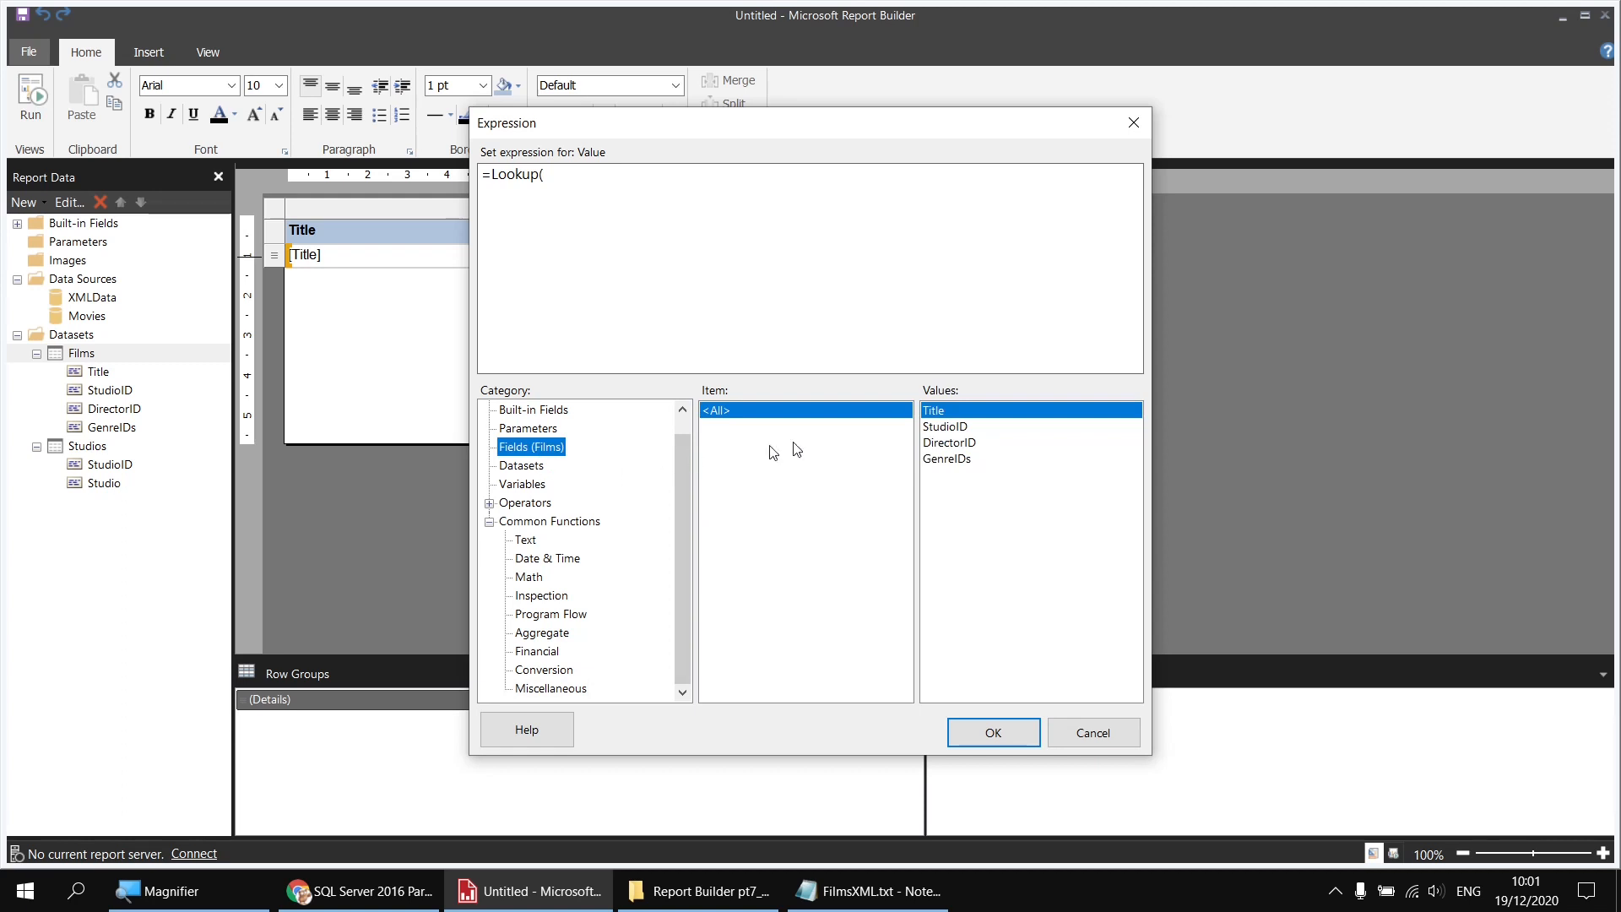
click(942, 428)
double_click(942, 429)
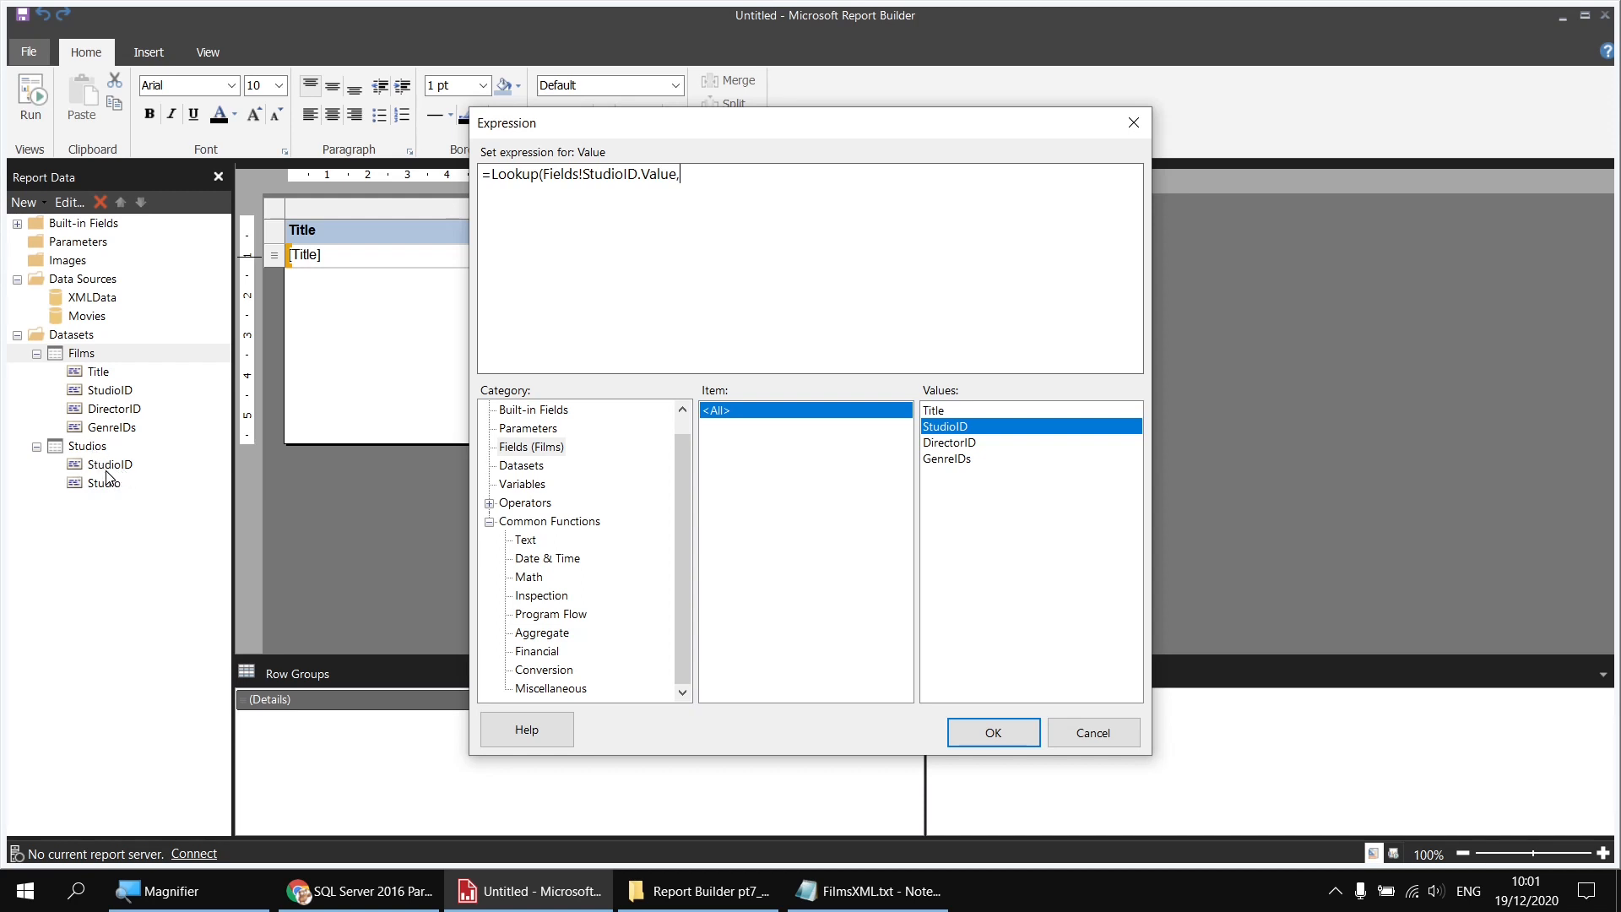
double_click(950, 425)
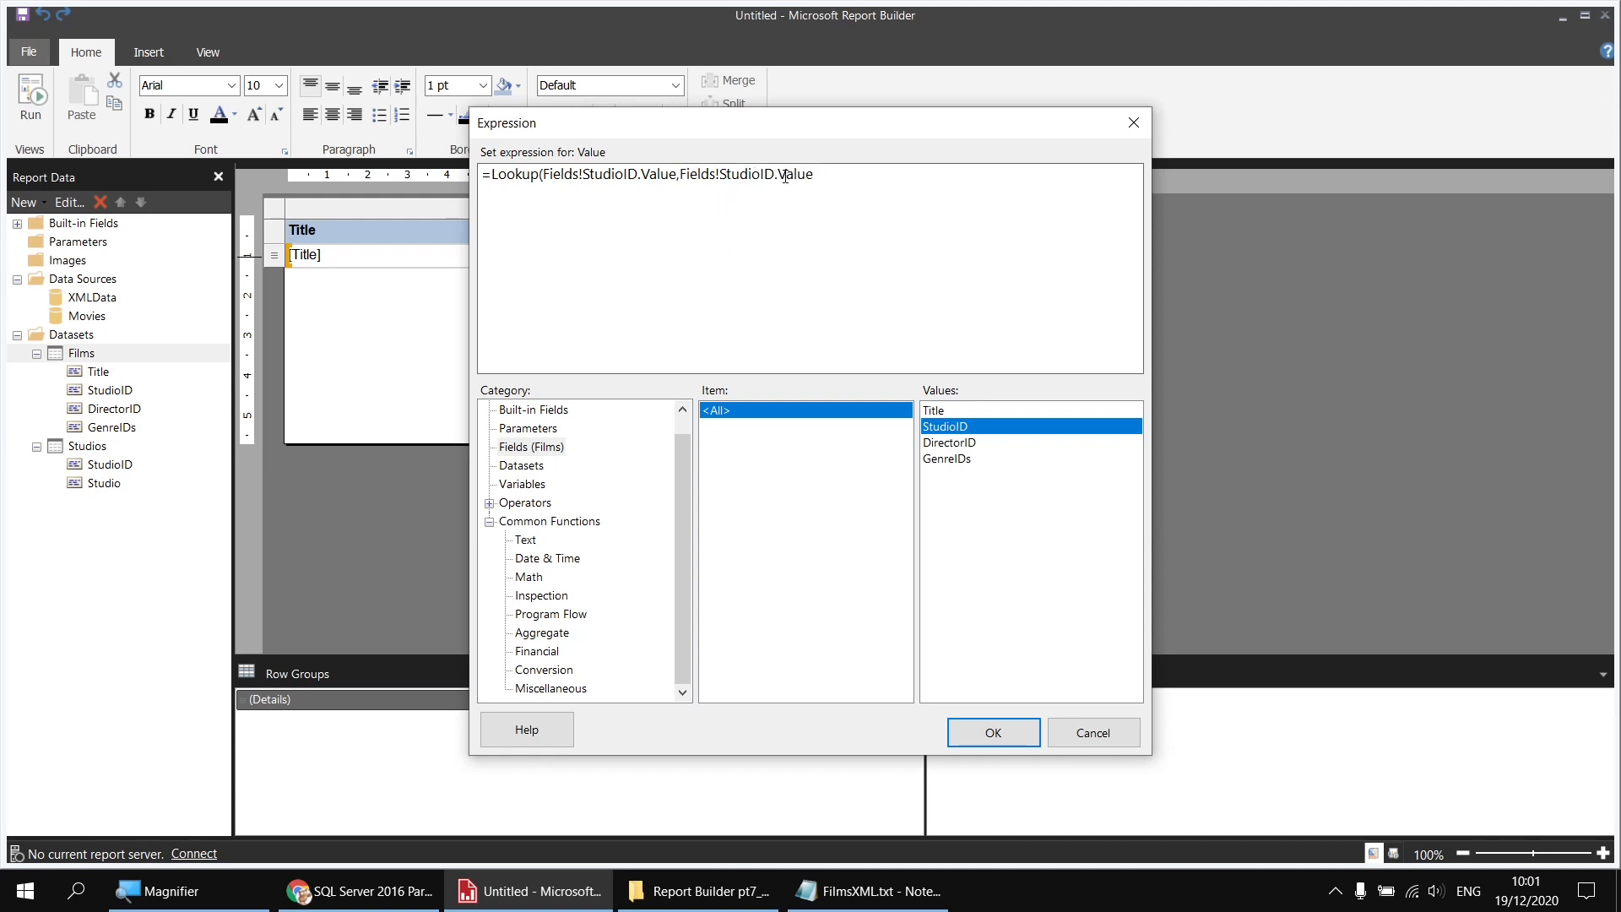
text(,)
Step: Add the Studio field from the Studios dataset as the remaining Lookup arguments, removing the First function so they read Fields!Studio.Value, "Studios"
click(519, 467)
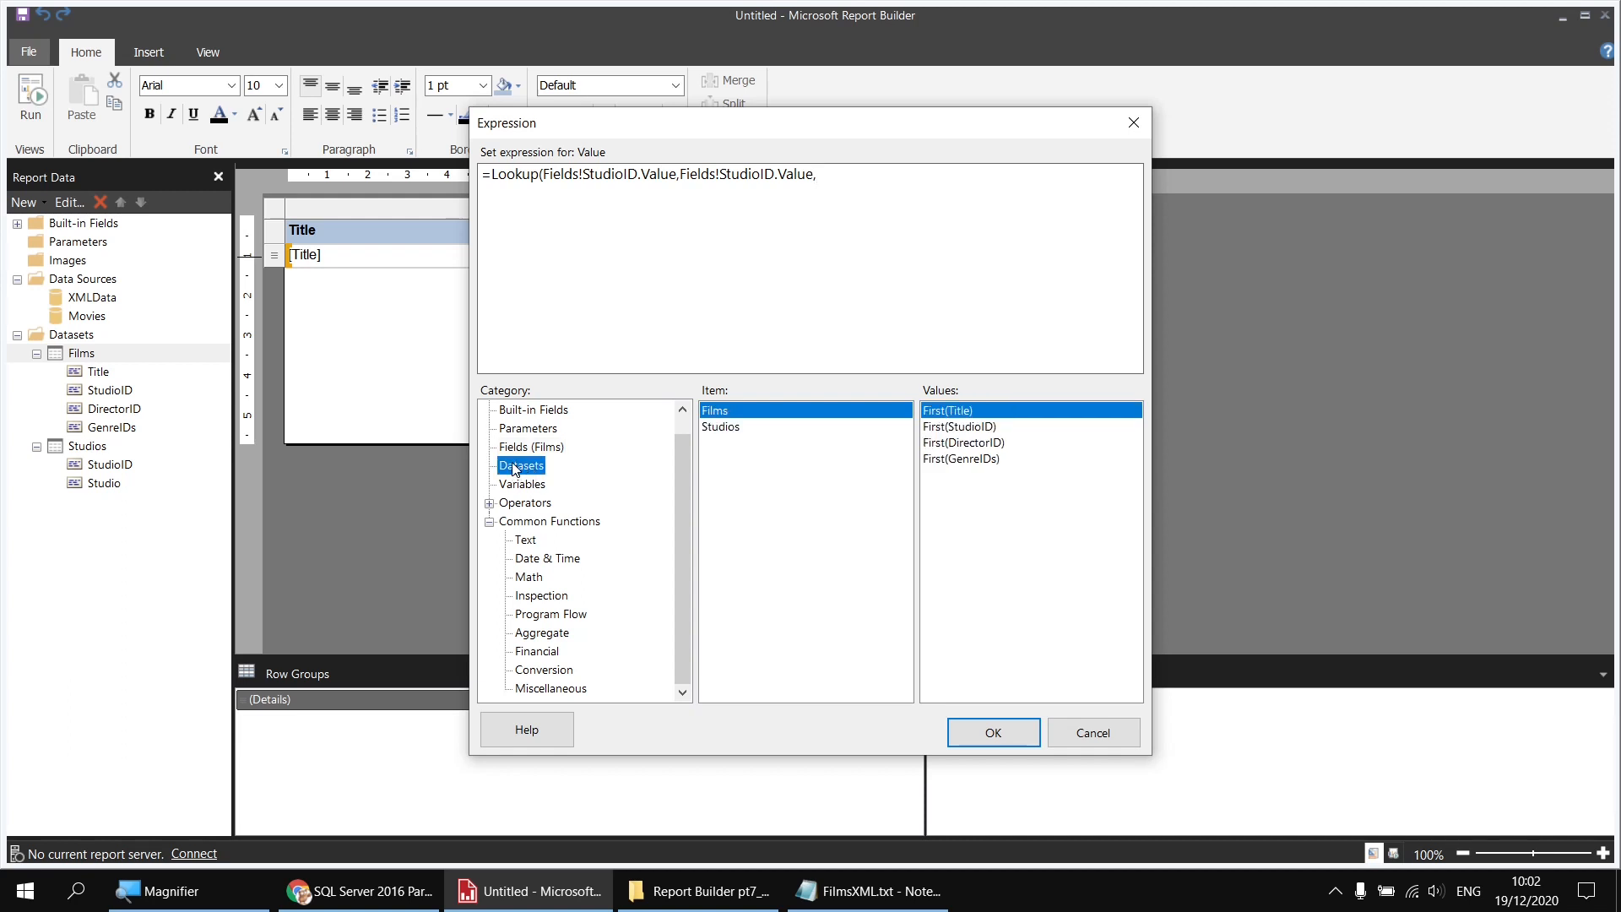
click(731, 430)
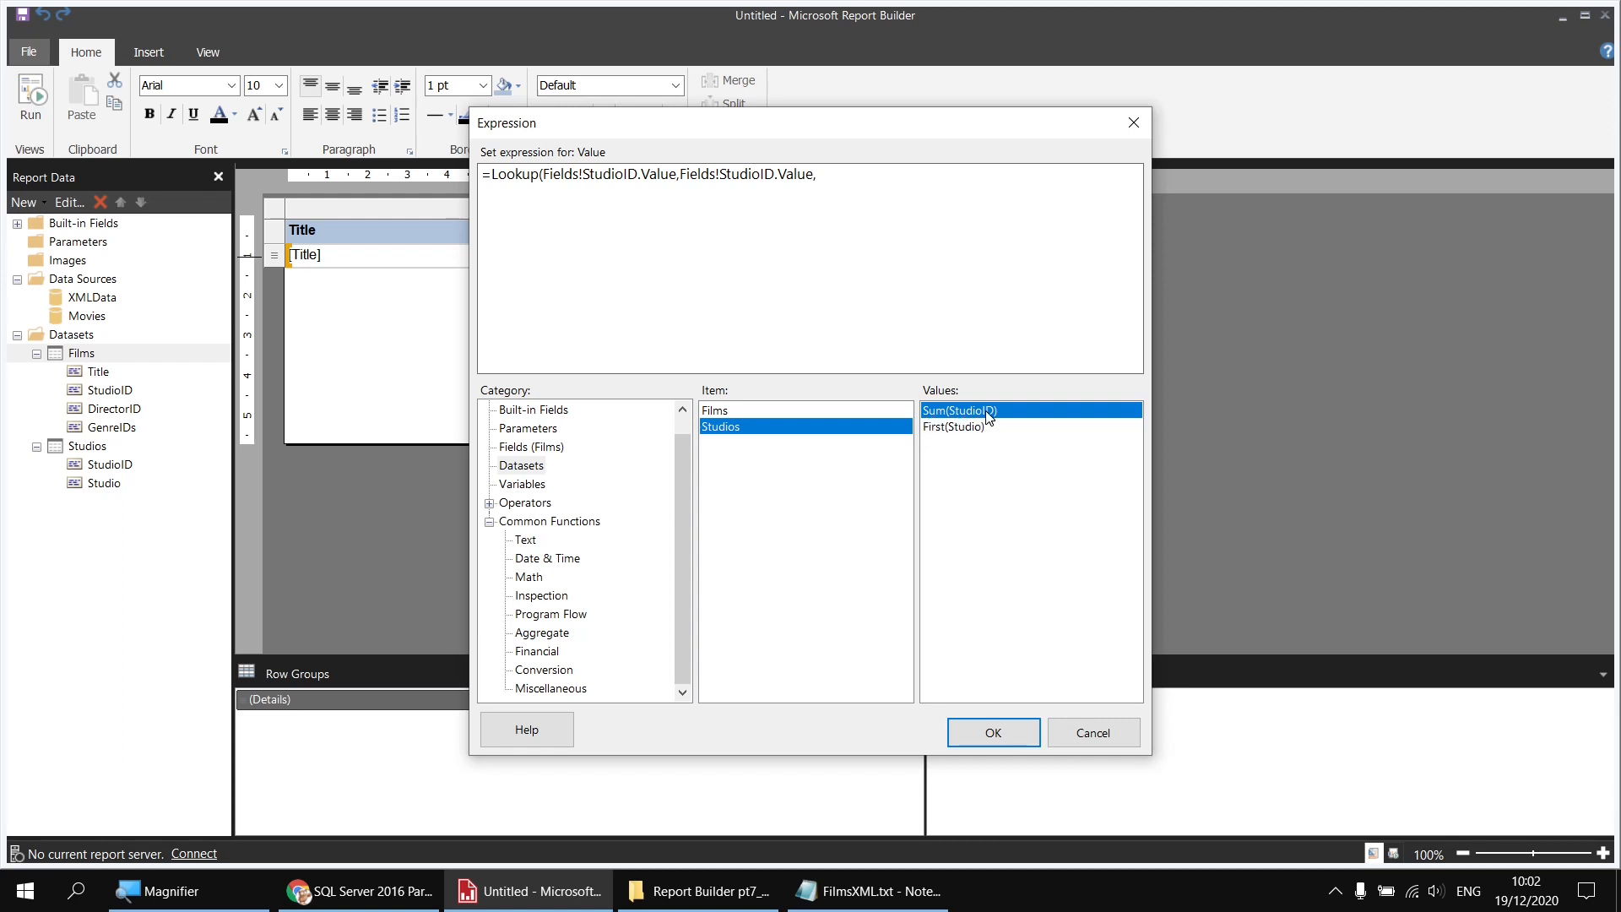
double_click(943, 429)
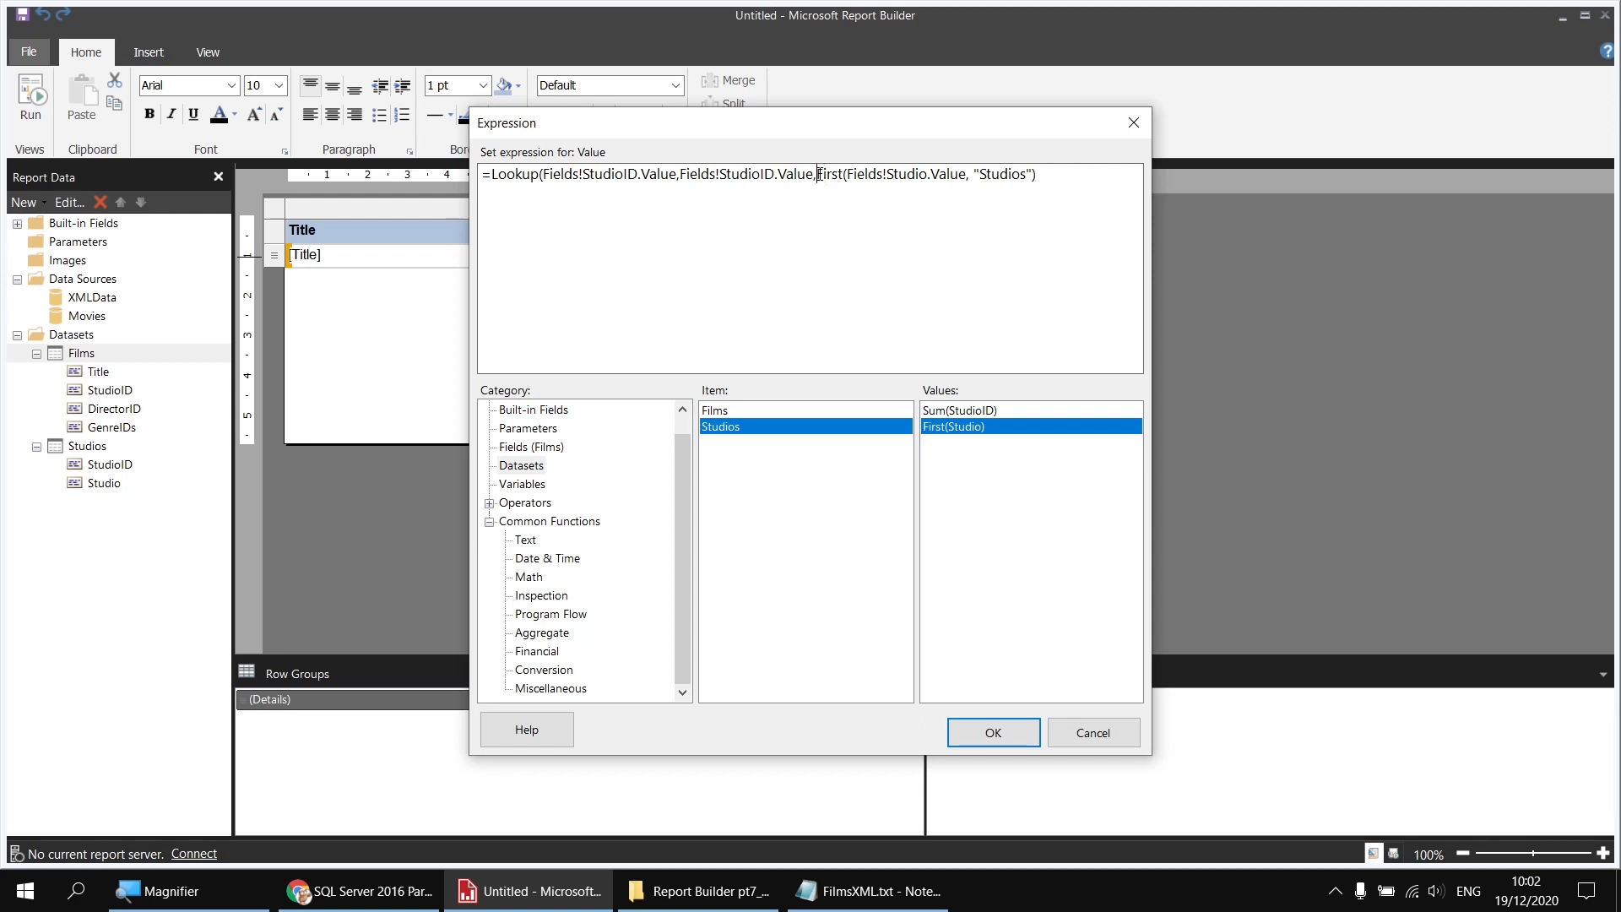
drag(817, 175, 848, 174)
key(Delete)
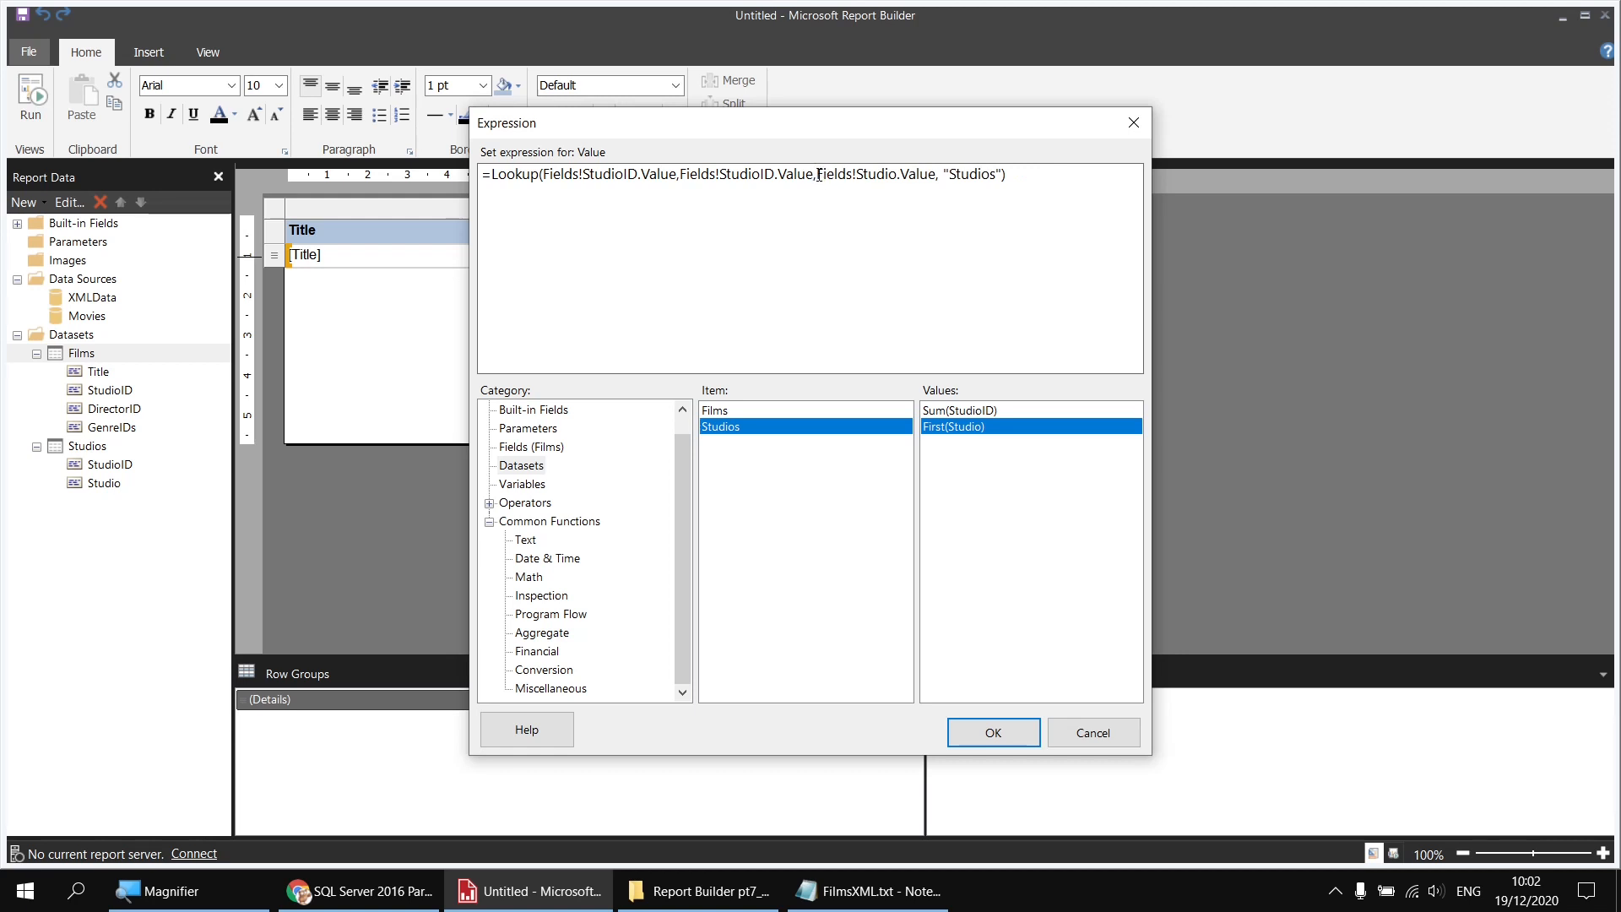
drag(818, 174, 937, 174)
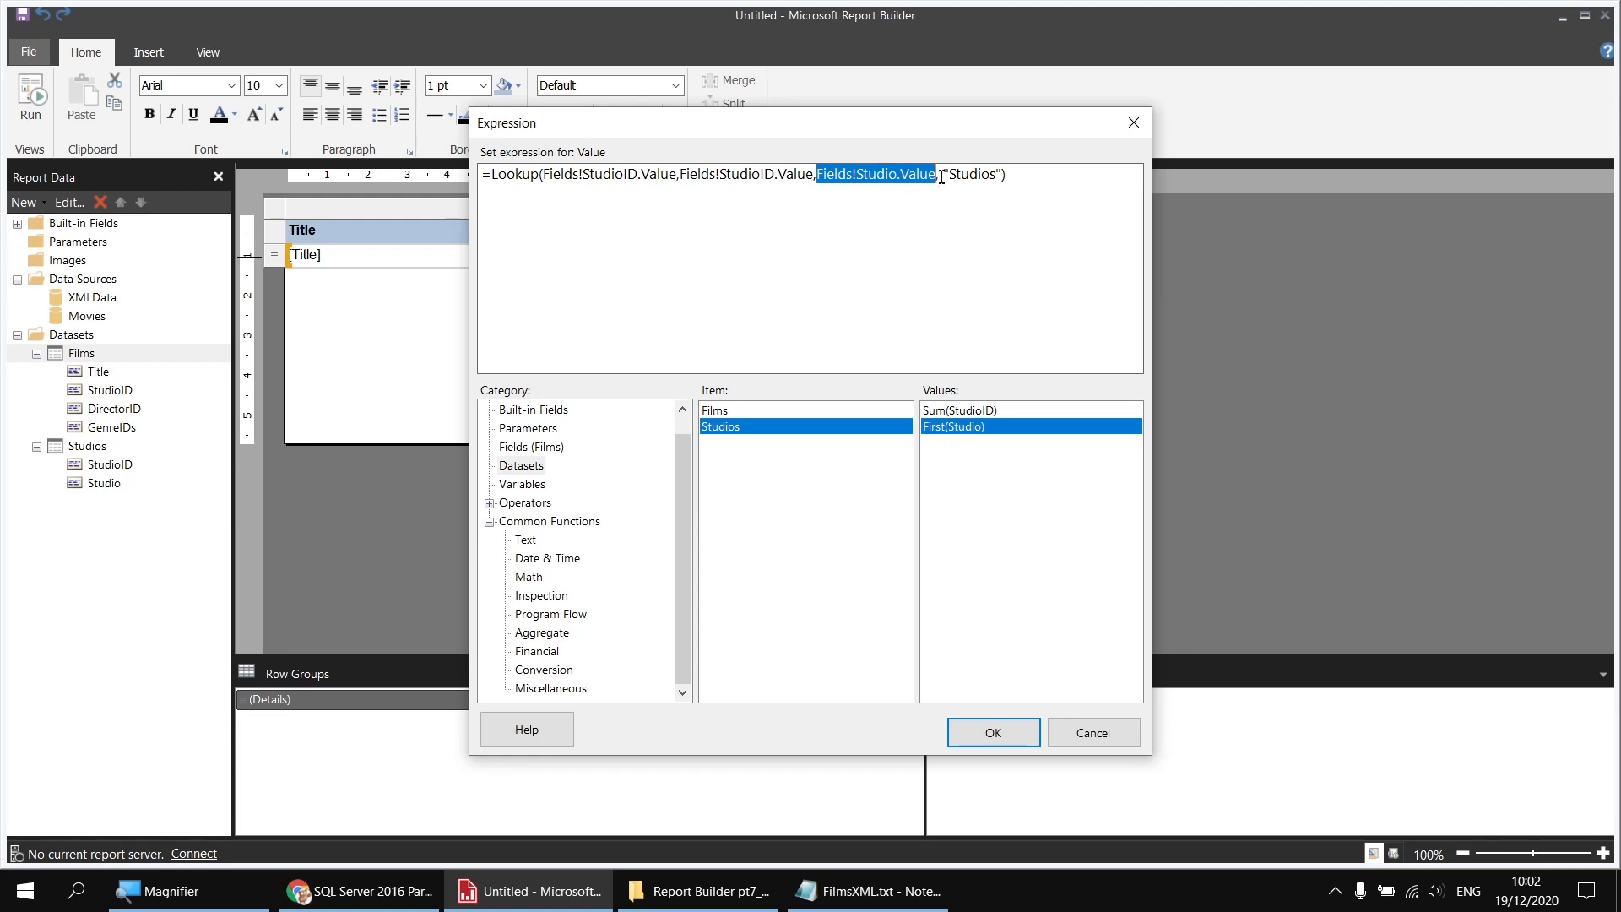
drag(941, 175, 1003, 175)
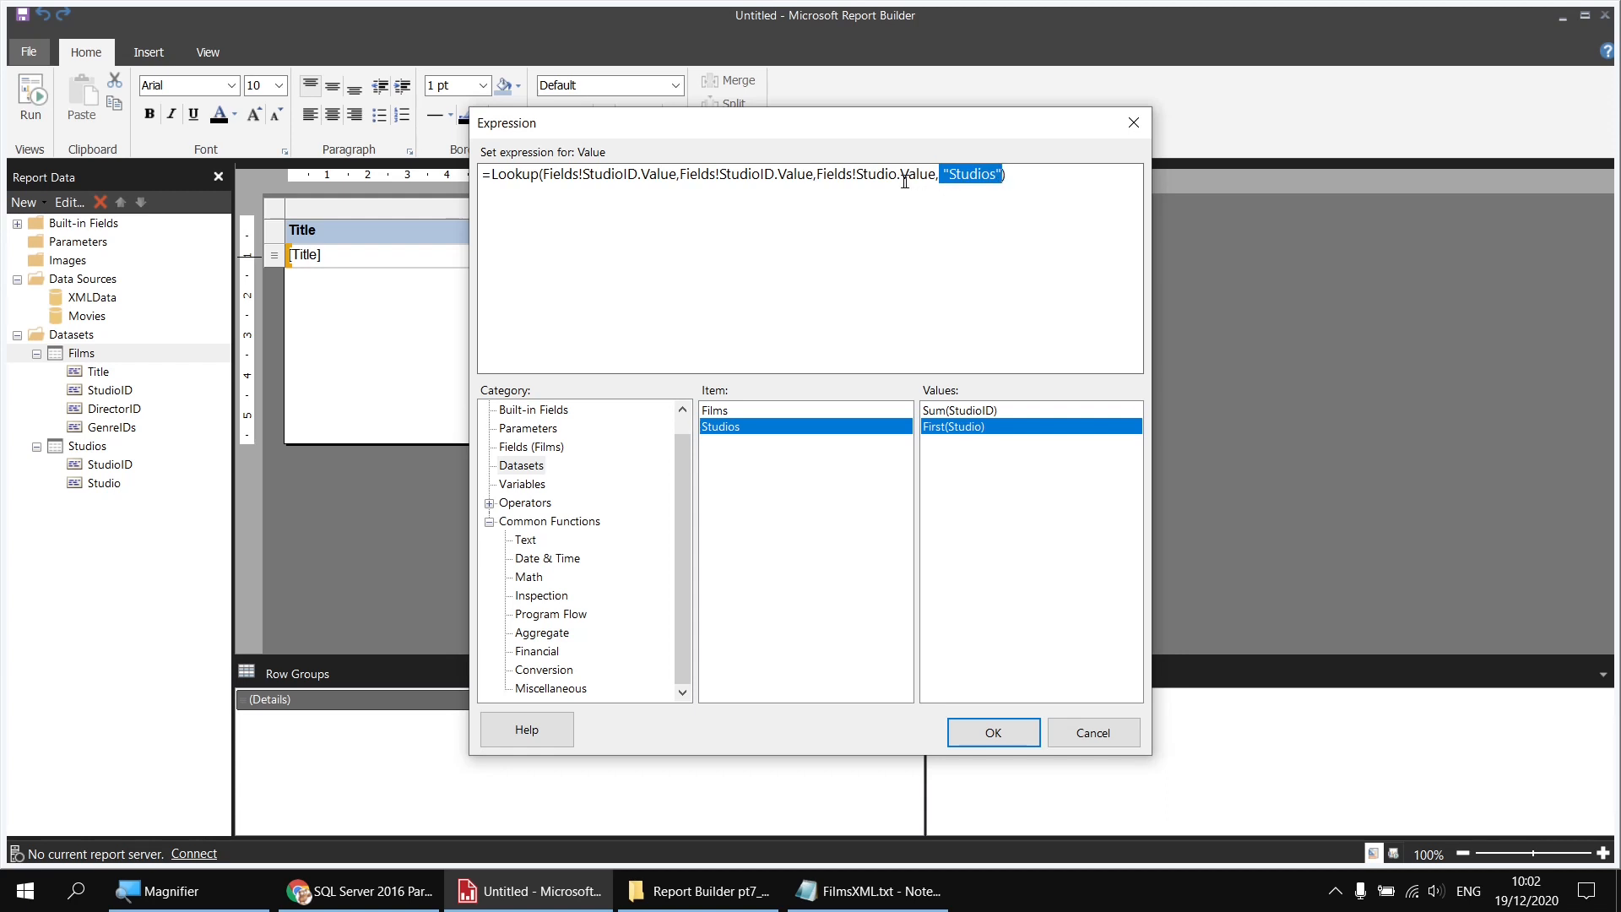
click(877, 174)
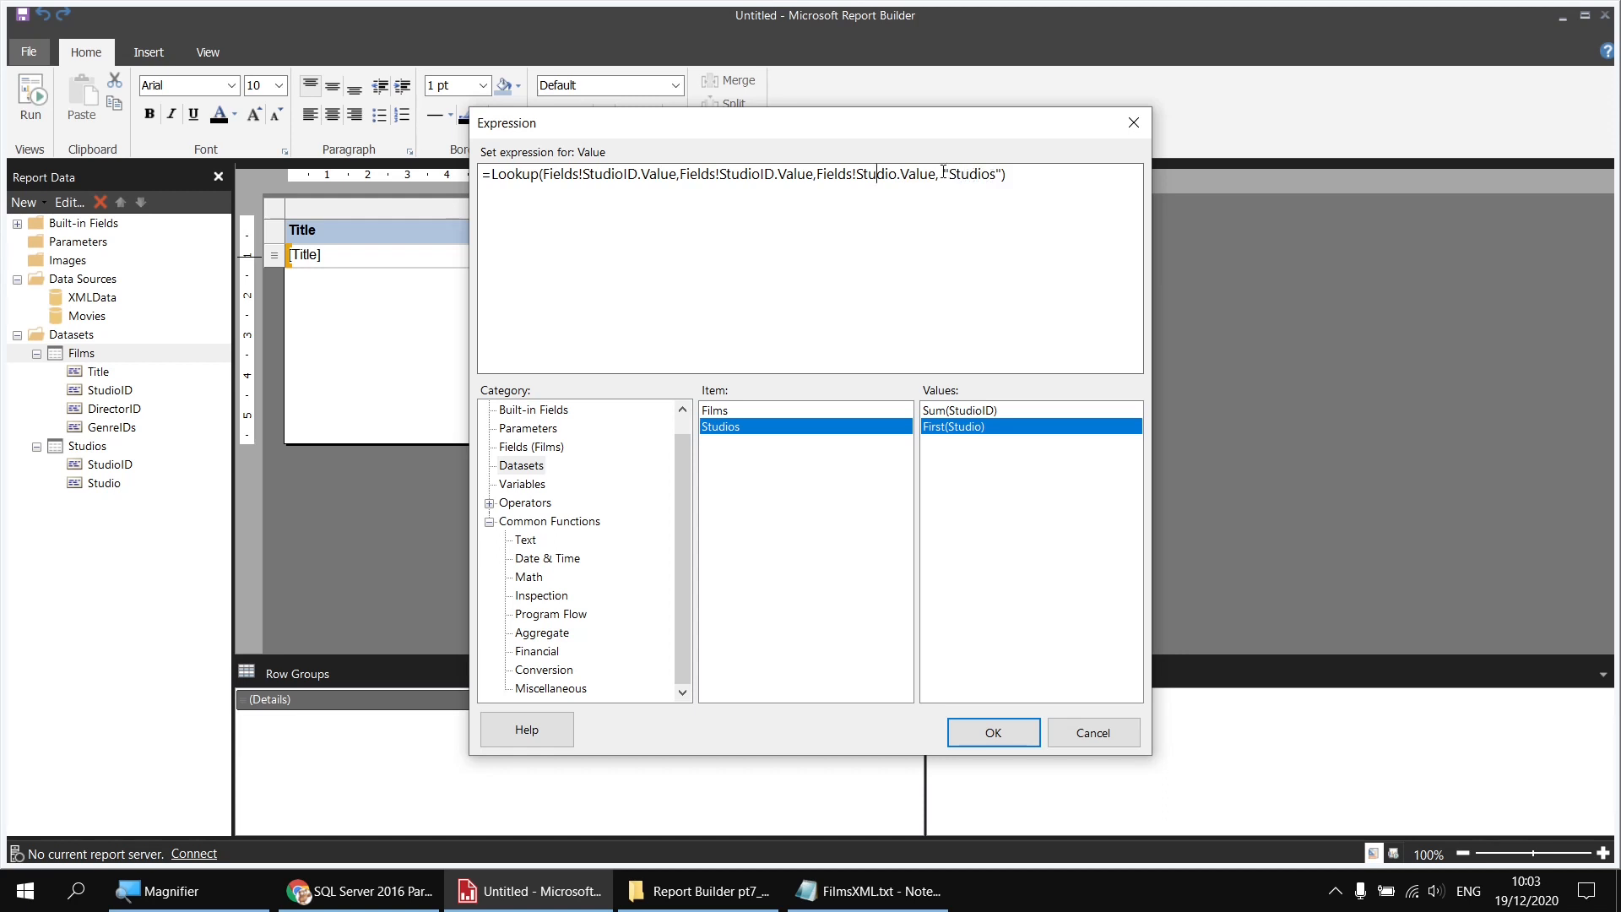
drag(935, 175, 682, 180)
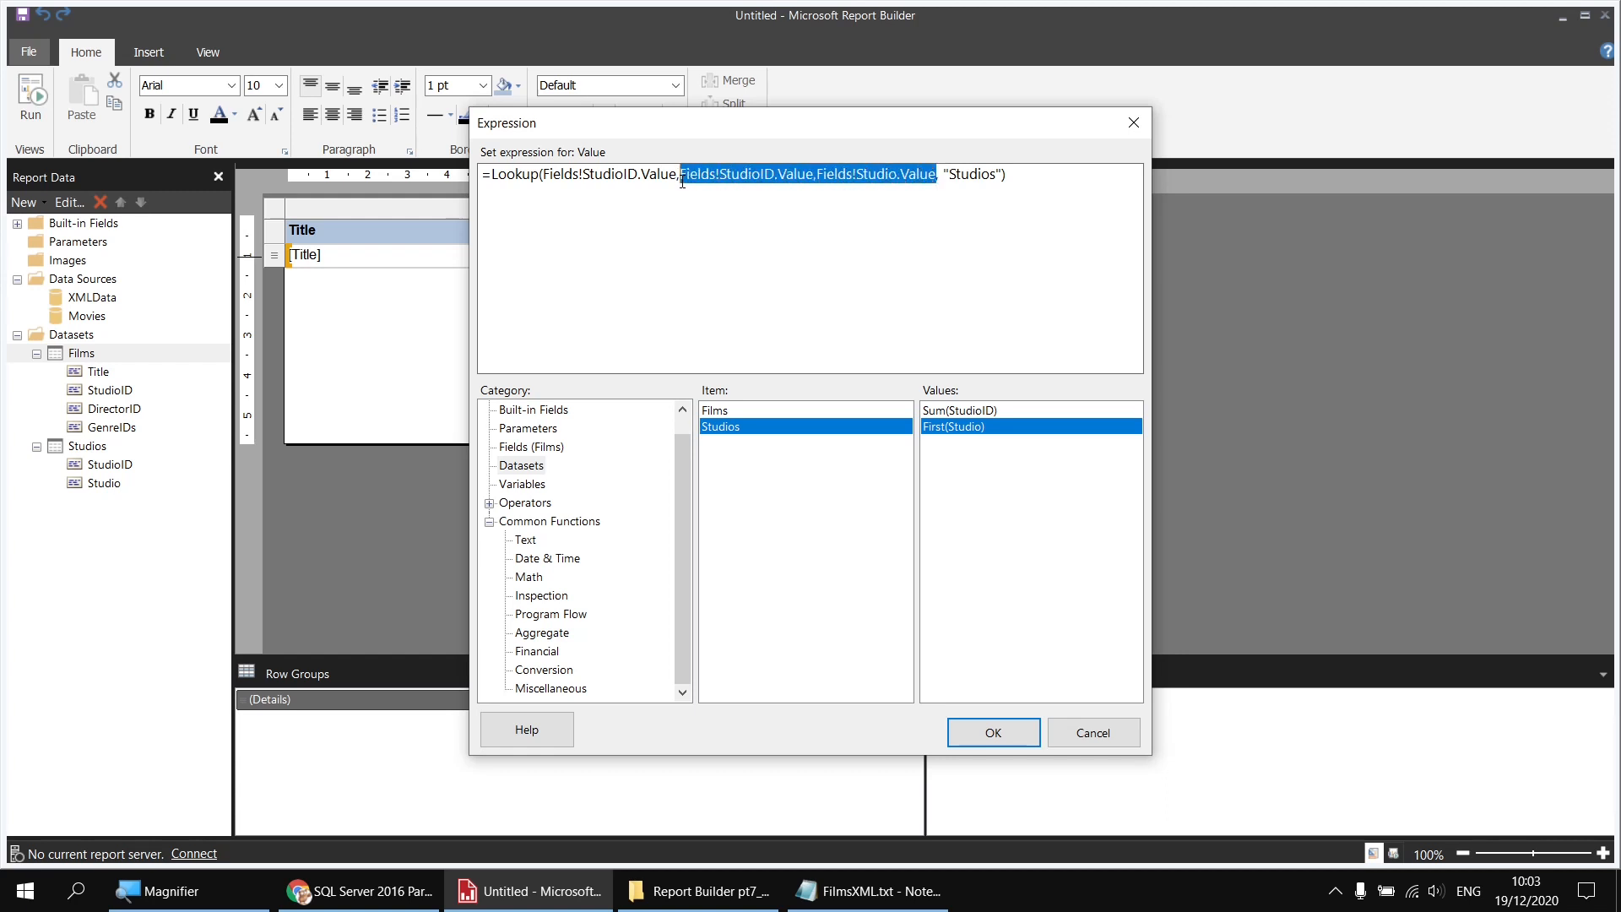
click(942, 175)
drag(942, 174, 999, 173)
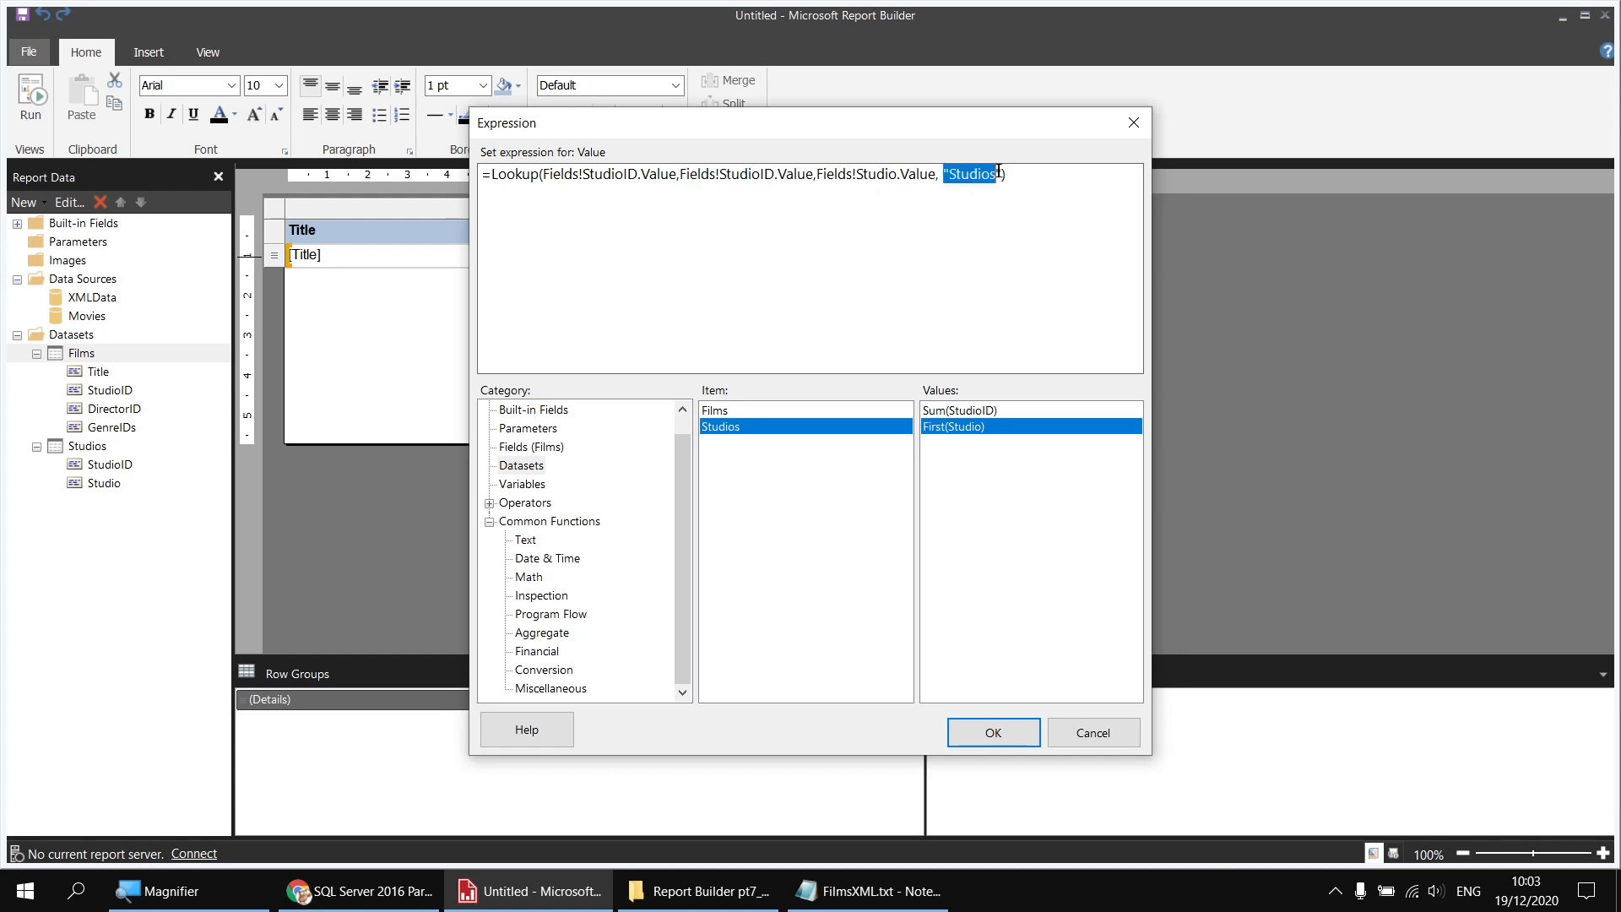
Step: Split the Lookup expression over several lines so that each of its four arguments sits on its own line
click(1010, 176)
key(Return)
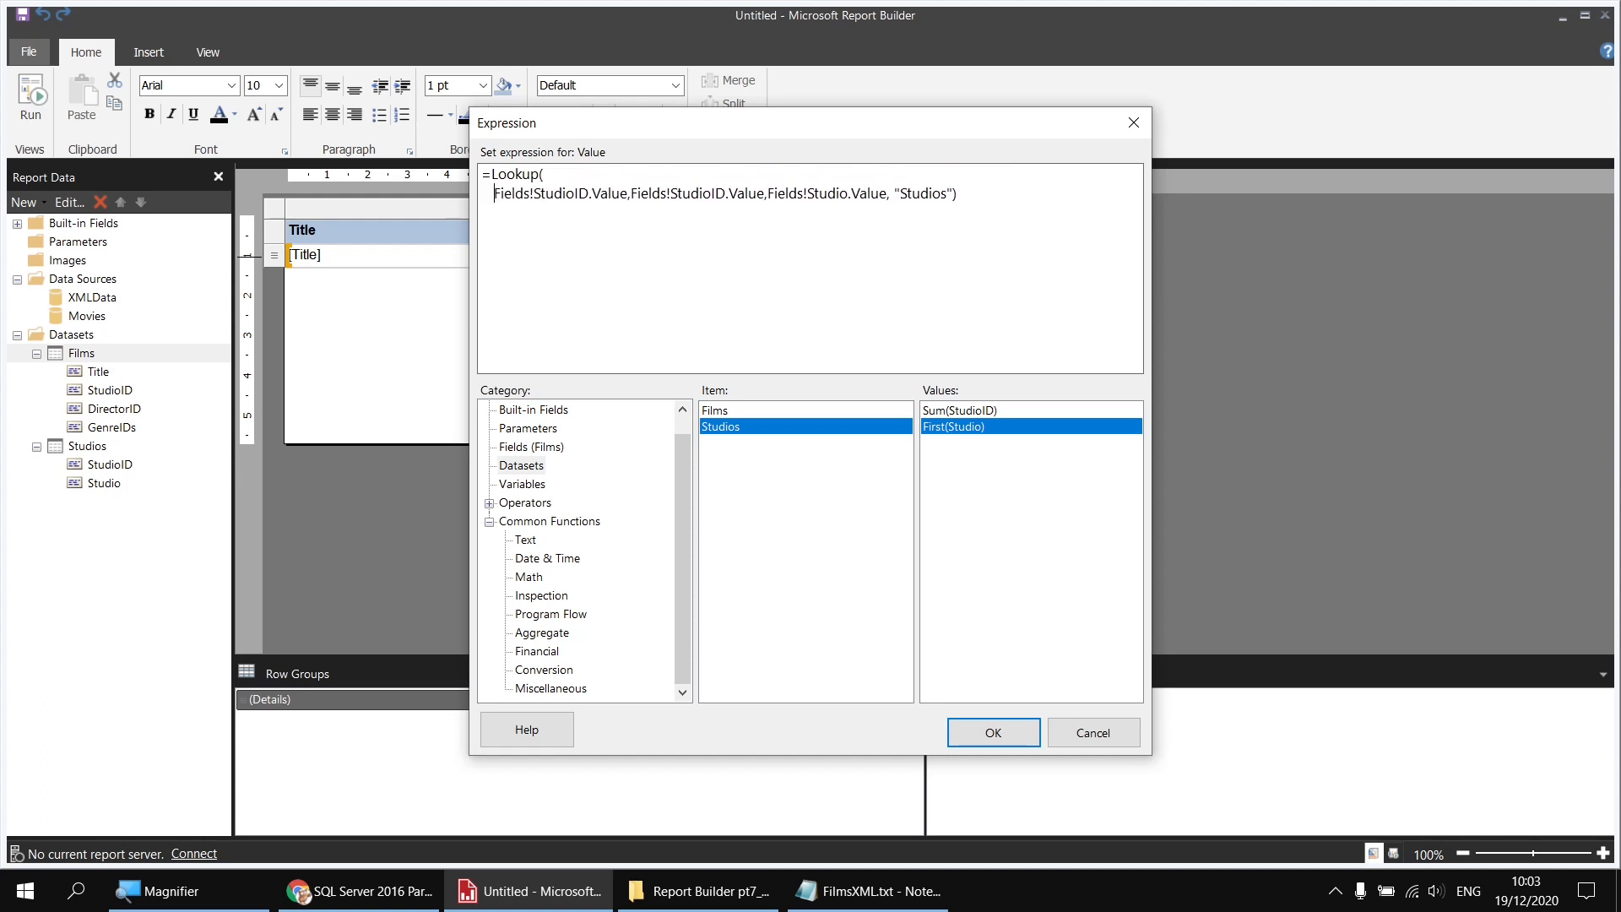
click(636, 195)
key(Return)
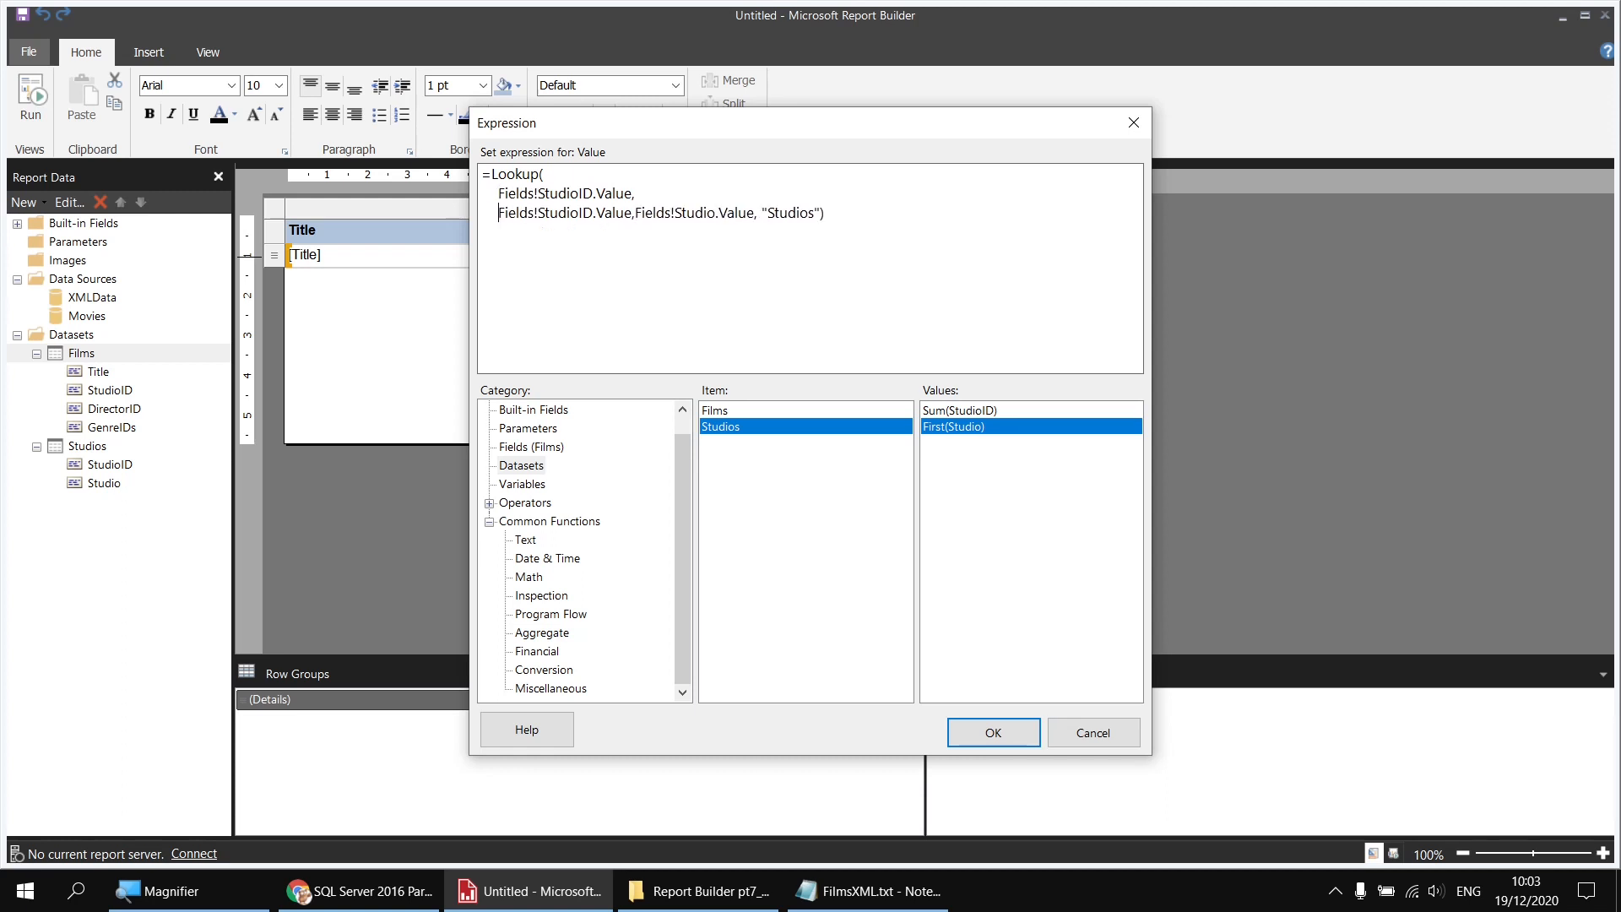
click(636, 212)
key(Return)
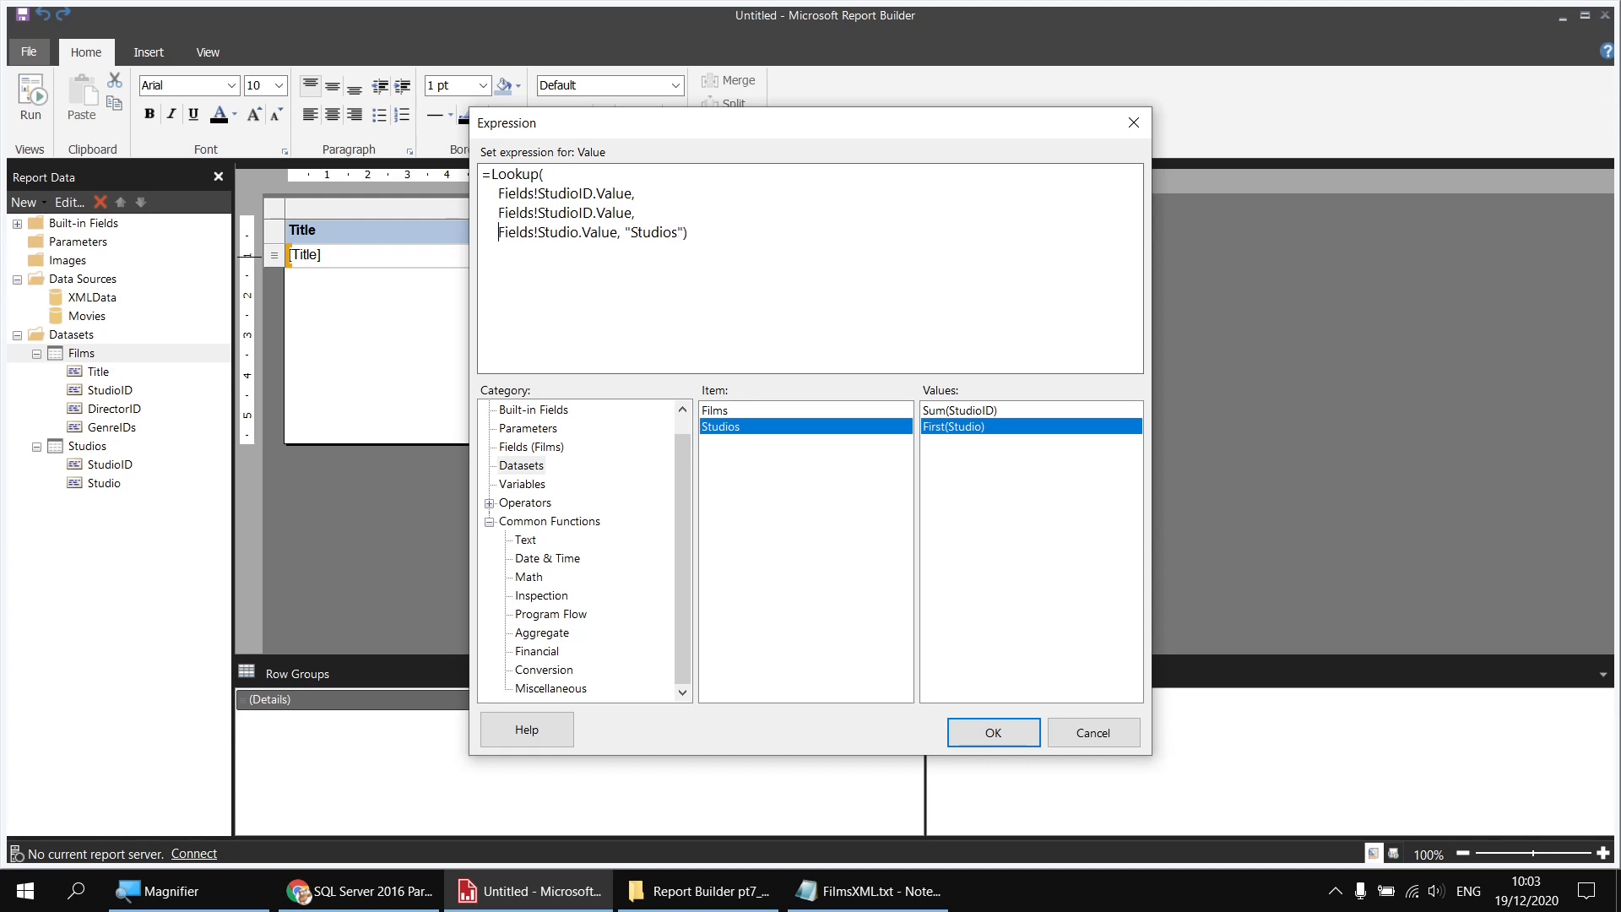
click(627, 233)
key(Return)
Step: Check each Lookup argument in turn against the fields of the Films and Studios datasets
drag(499, 193, 574, 194)
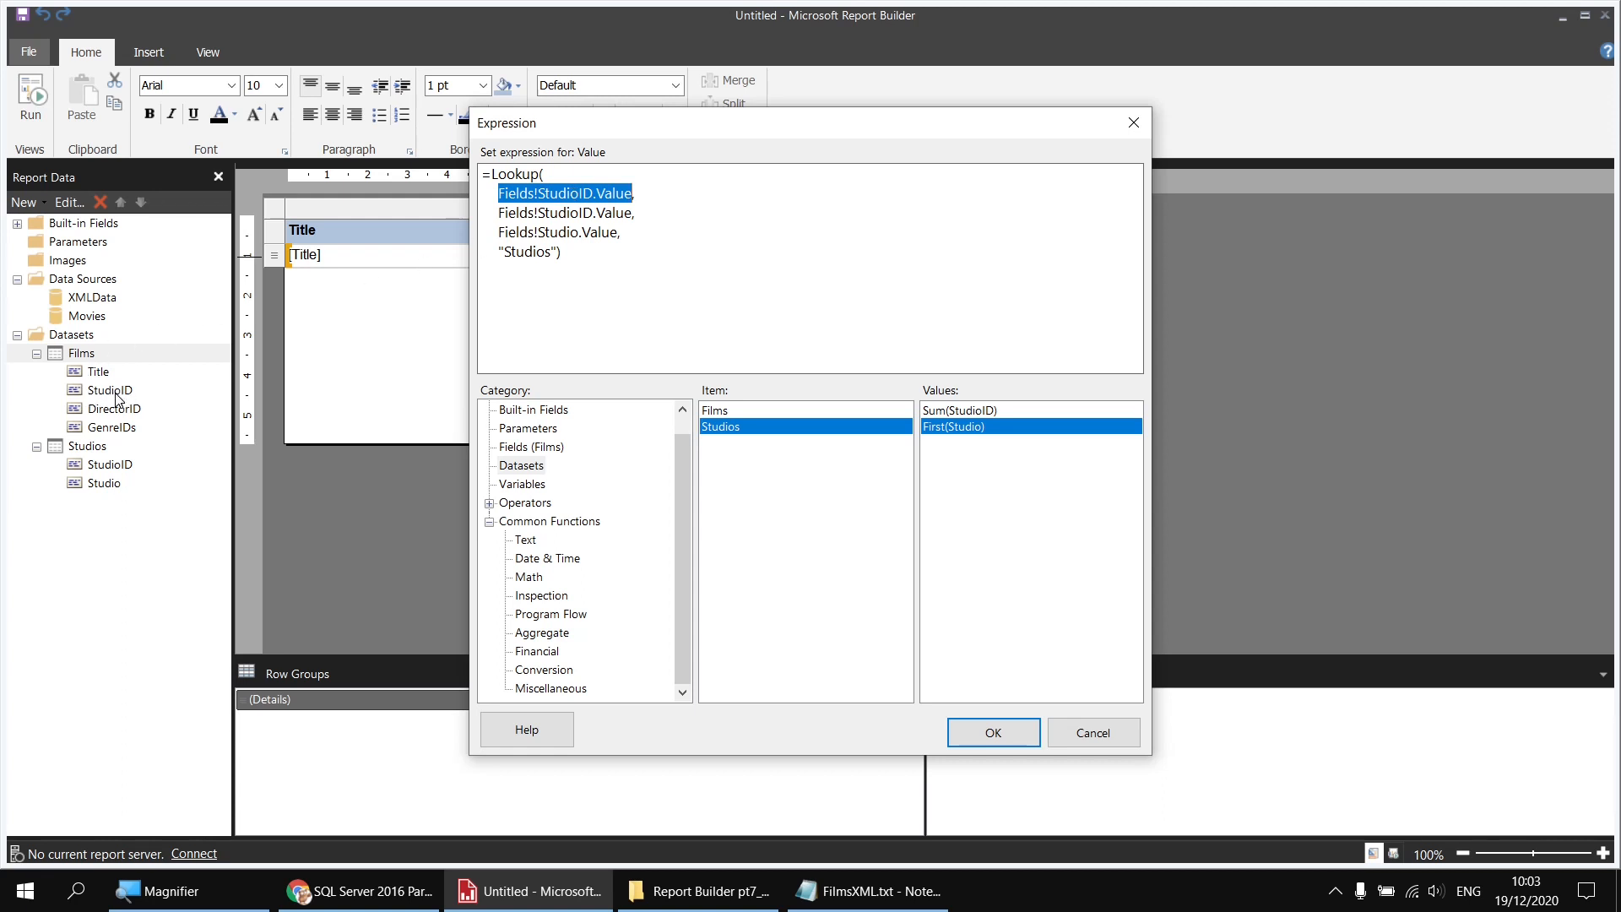
click(500, 216)
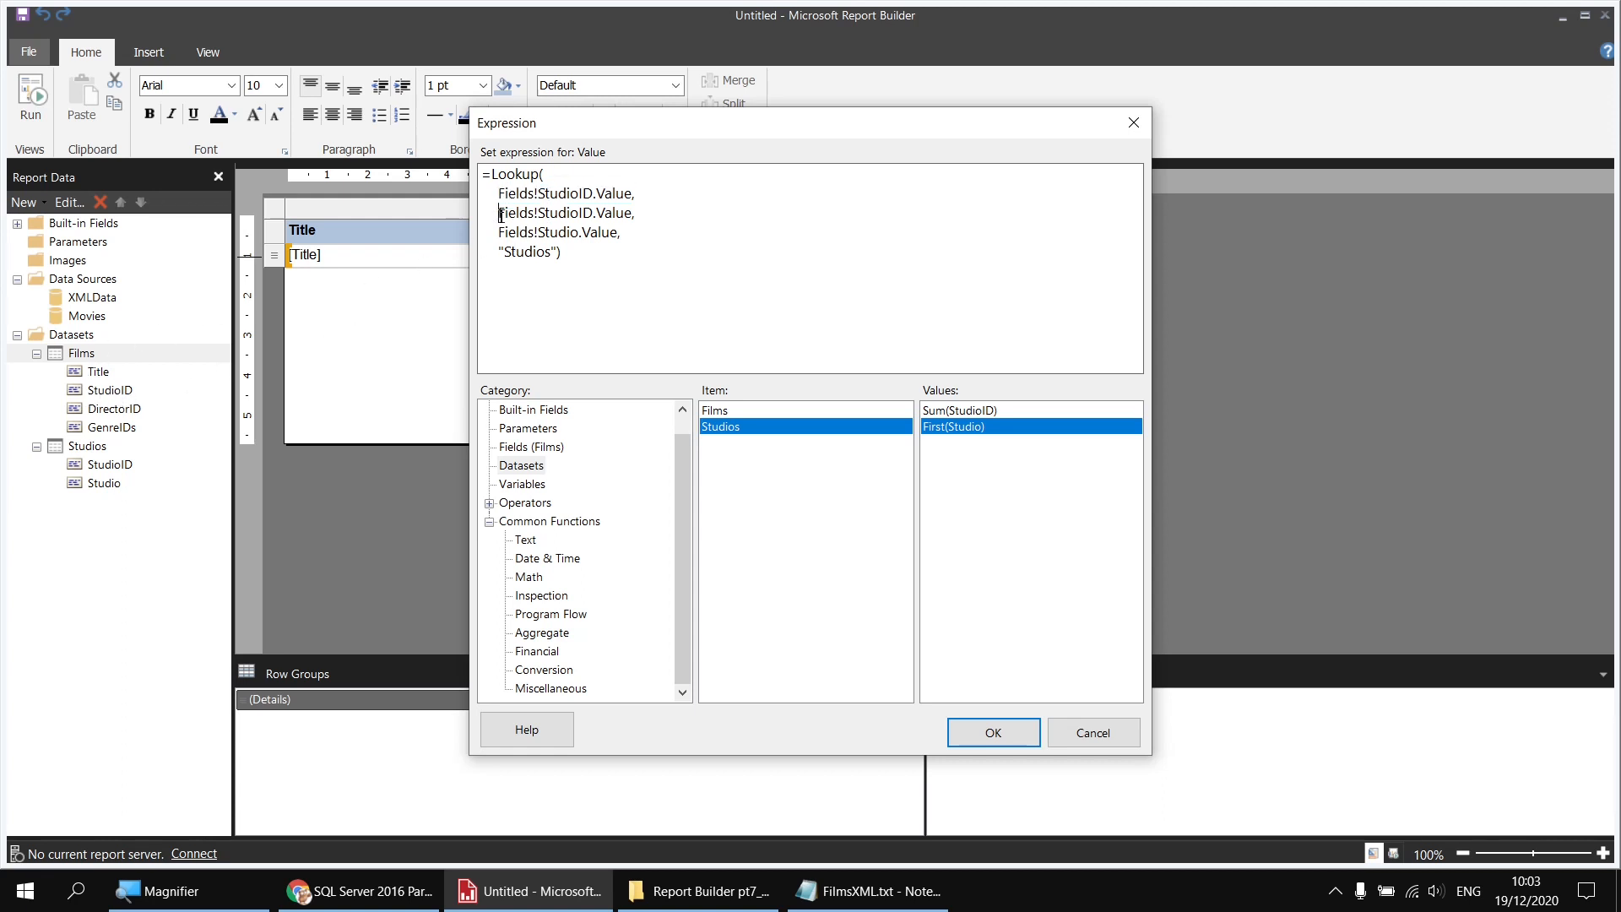
drag(501, 216, 631, 216)
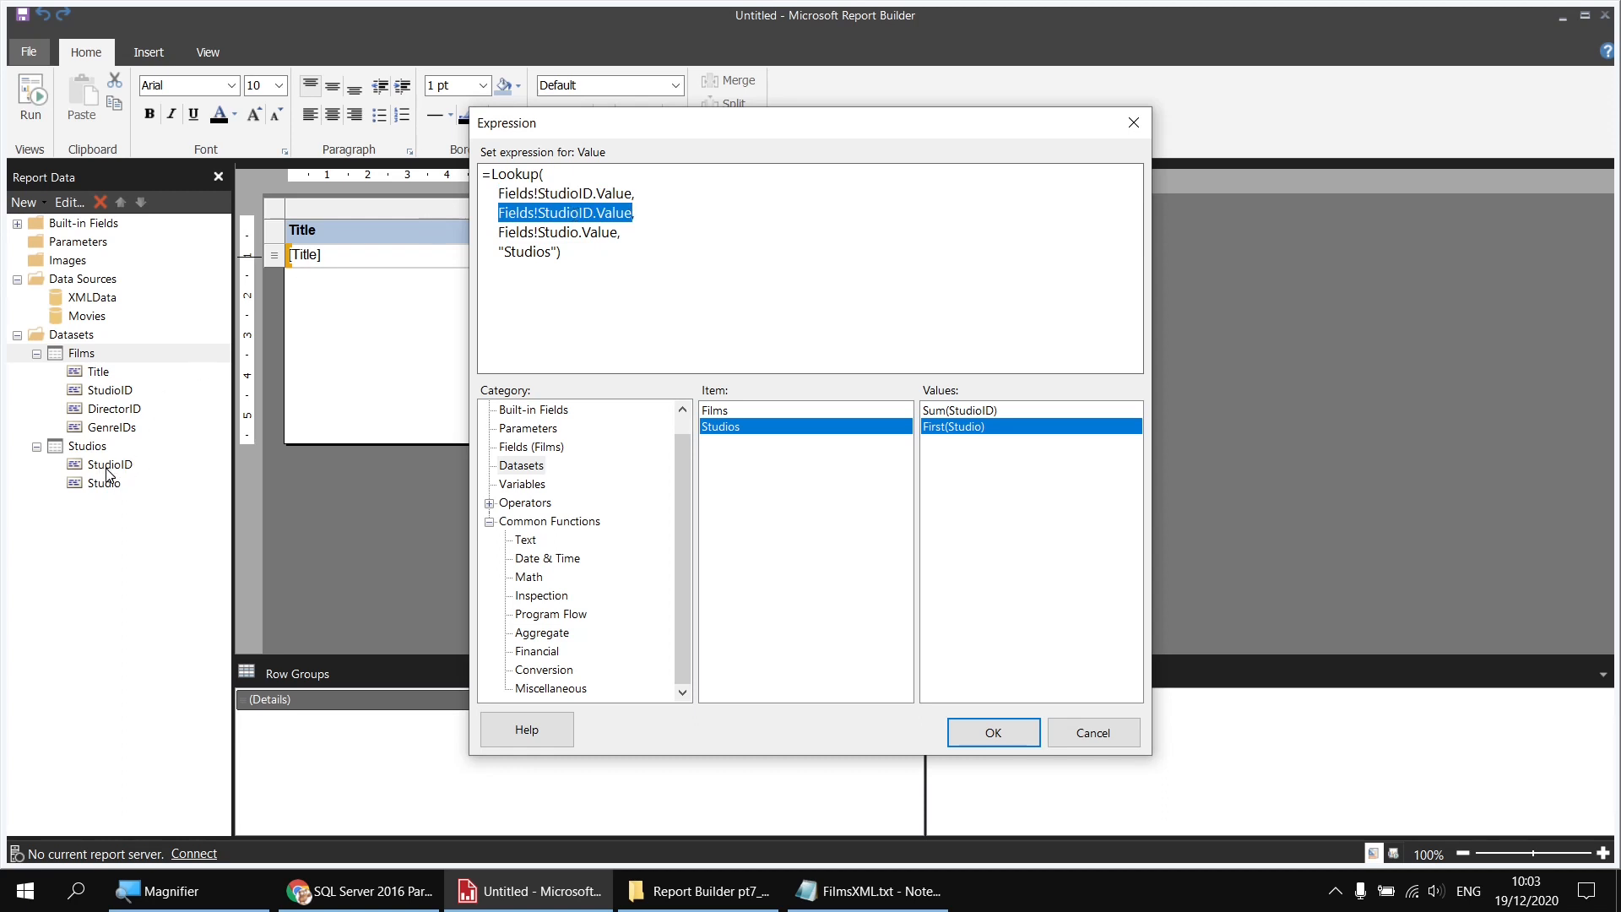
drag(498, 233, 618, 233)
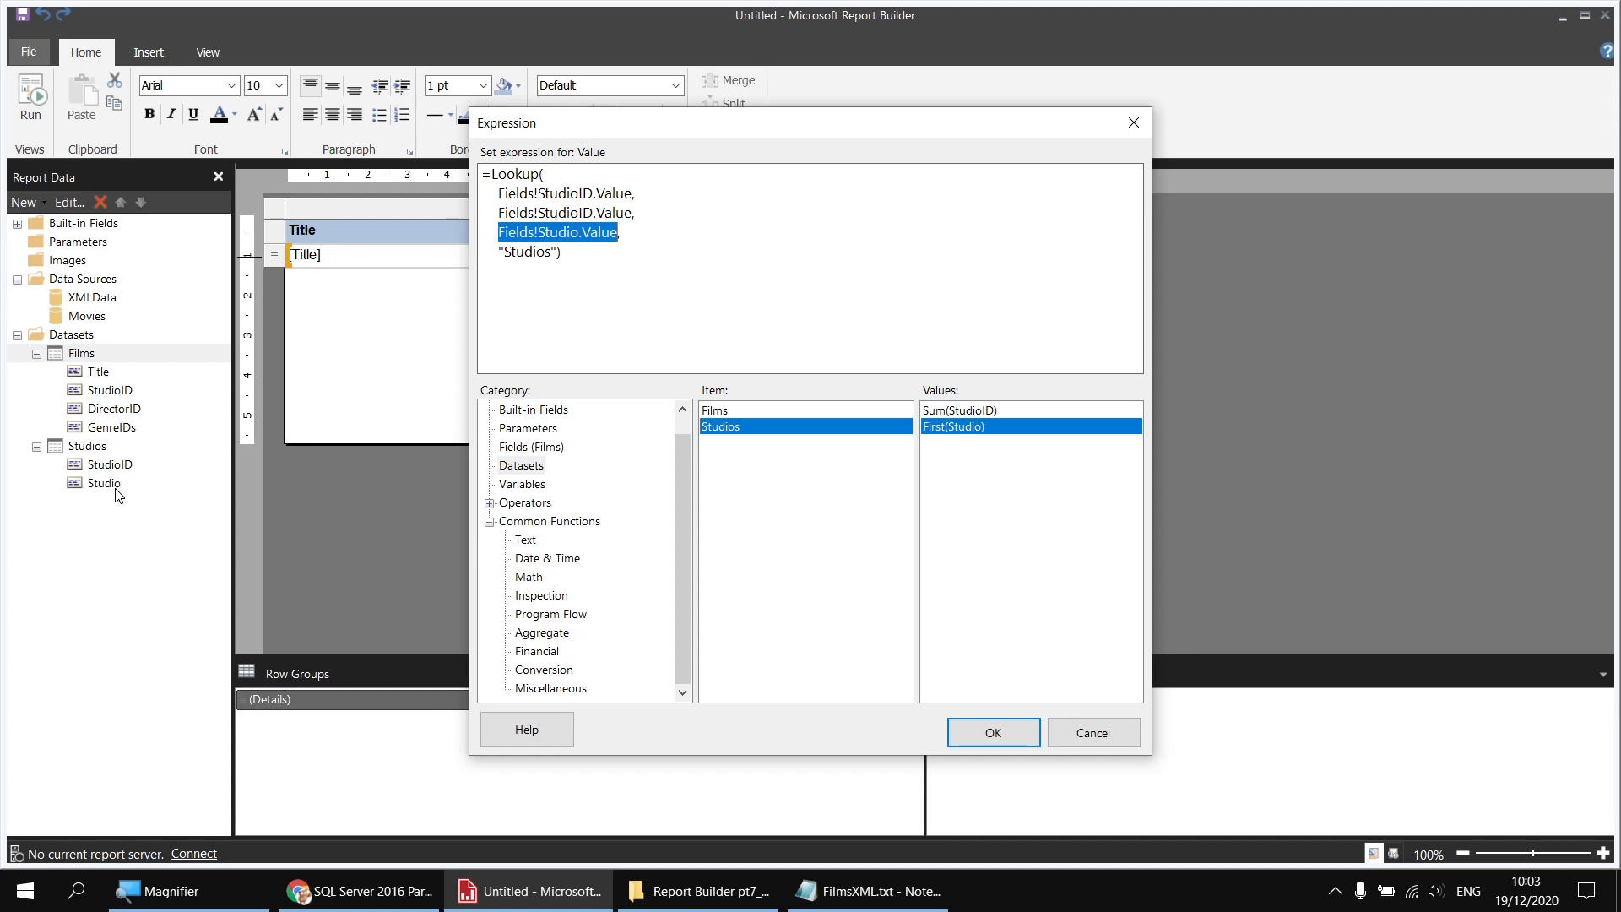
drag(499, 252, 558, 251)
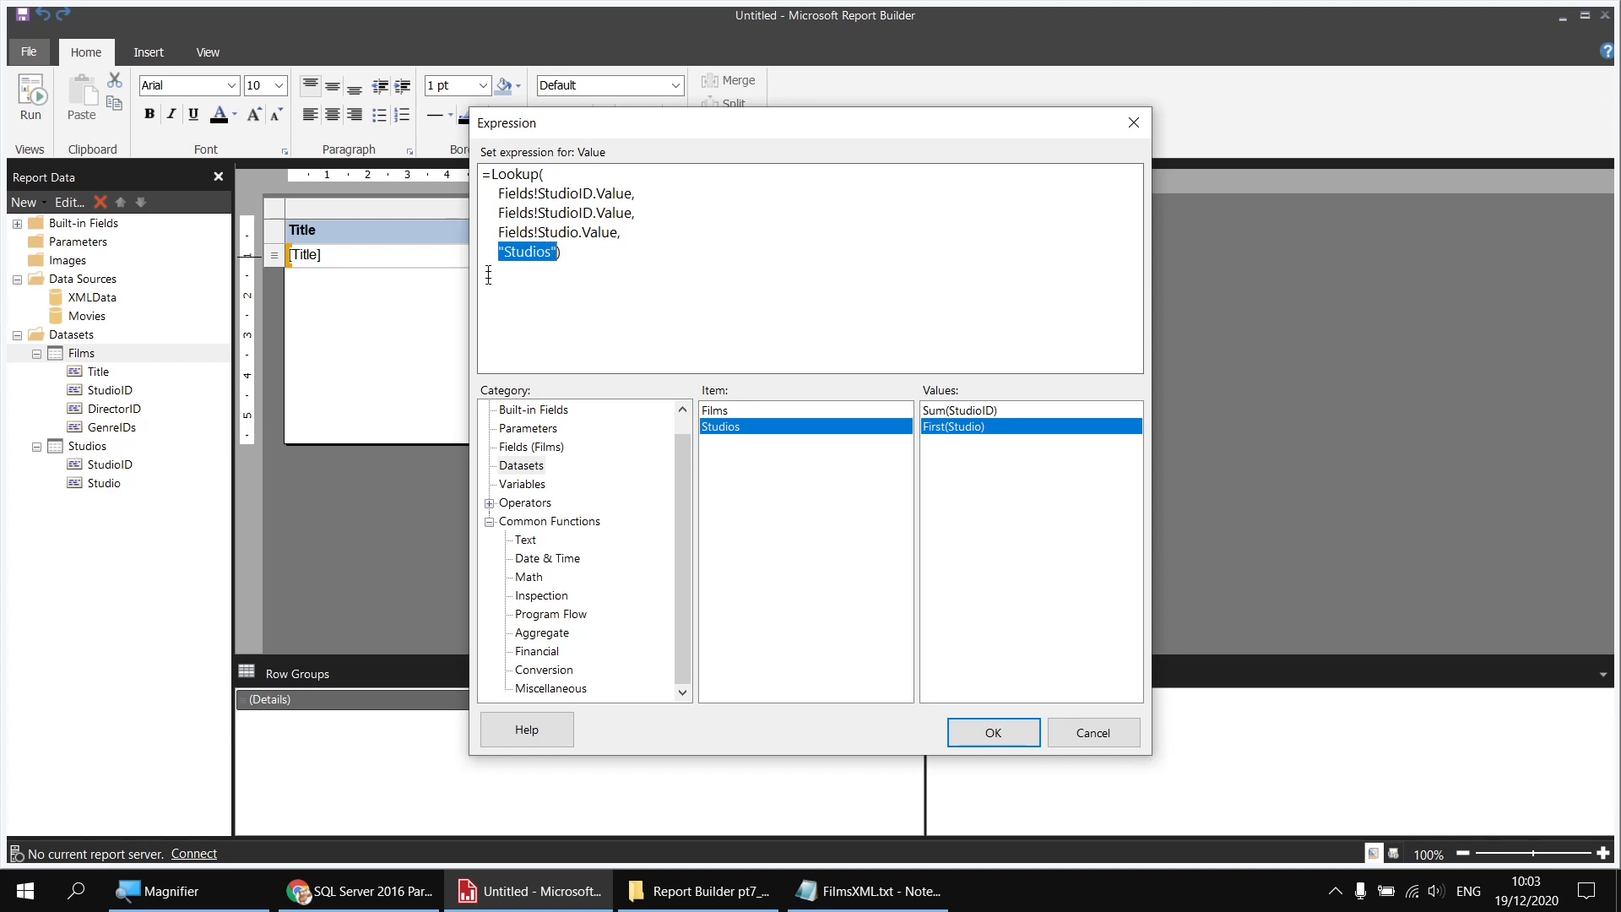
drag(501, 208, 625, 232)
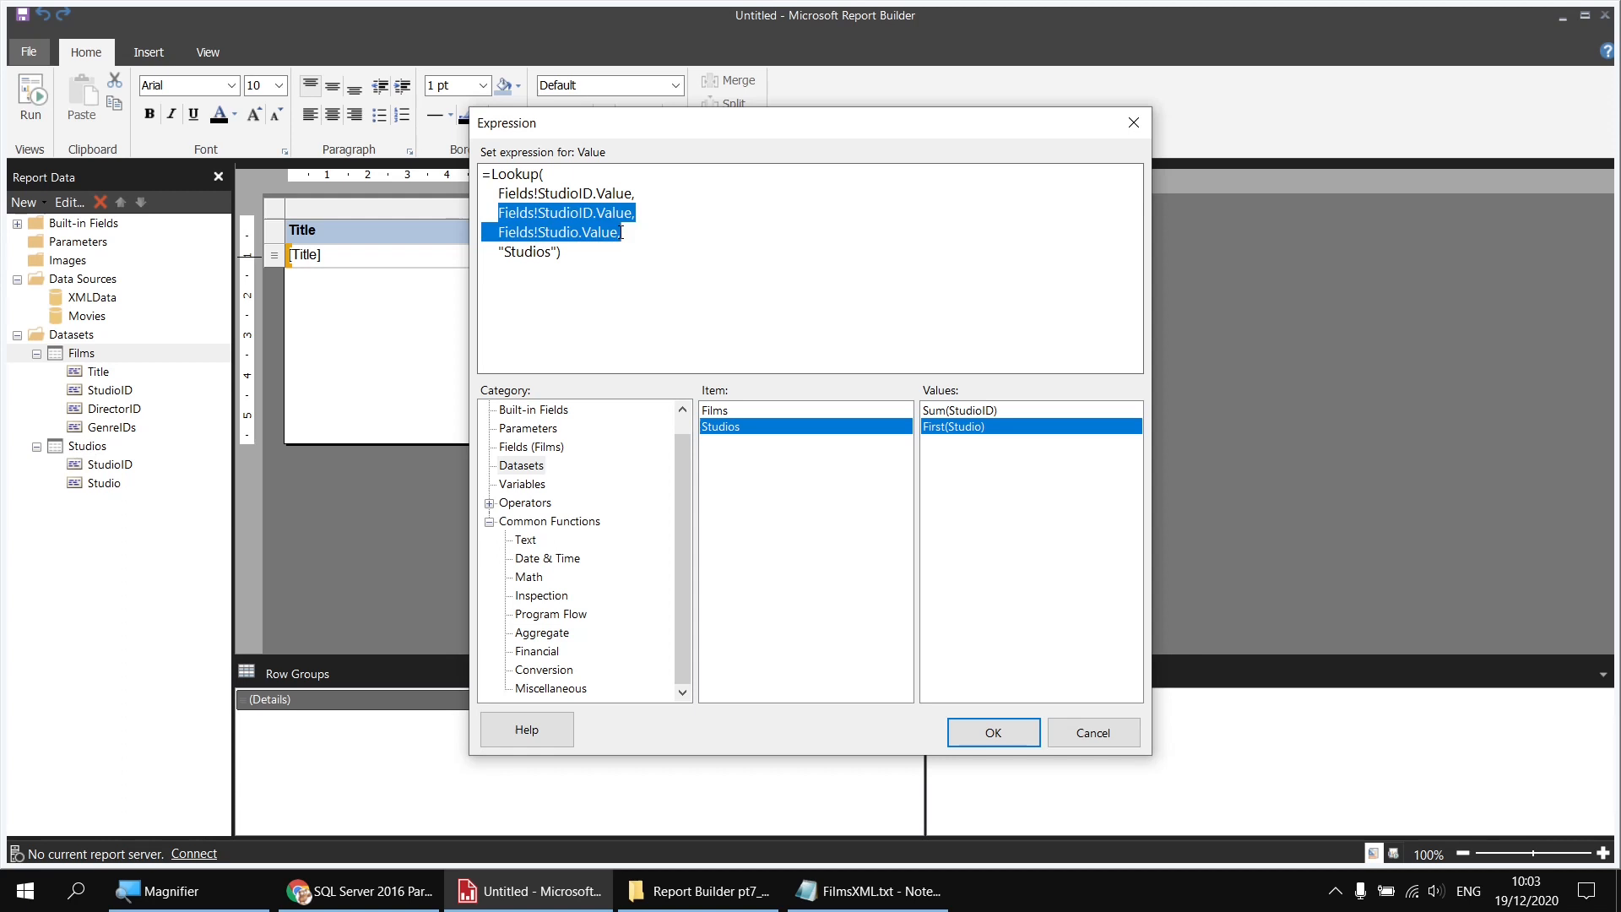
click(587, 253)
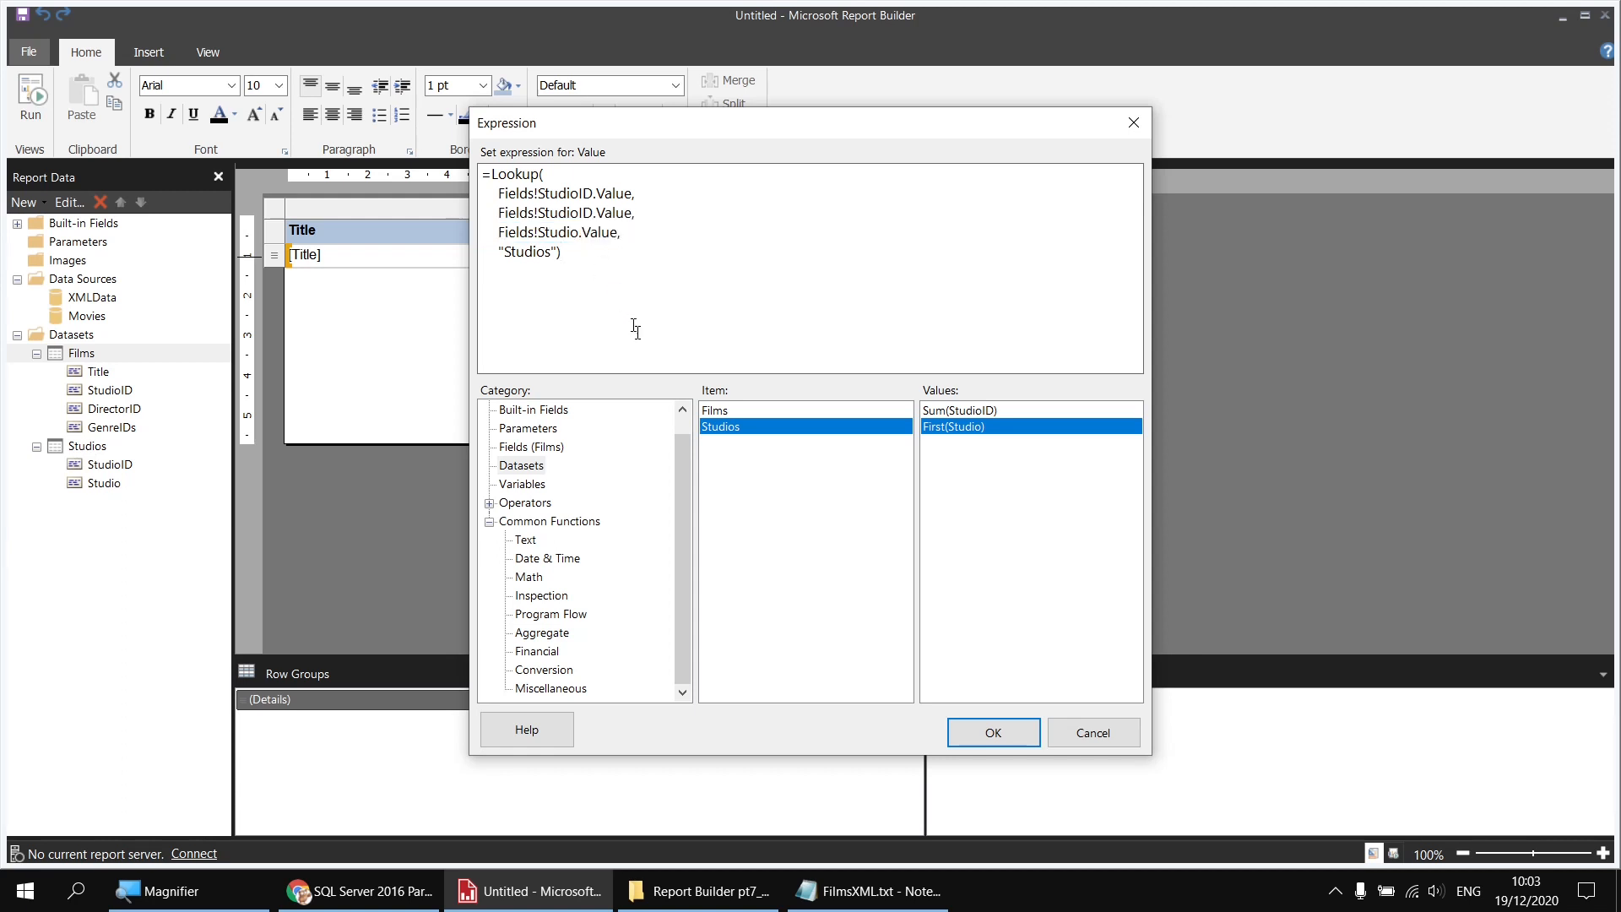
Step: Save the Lookup expression and run the report to check the third column, returning to the design view
click(980, 731)
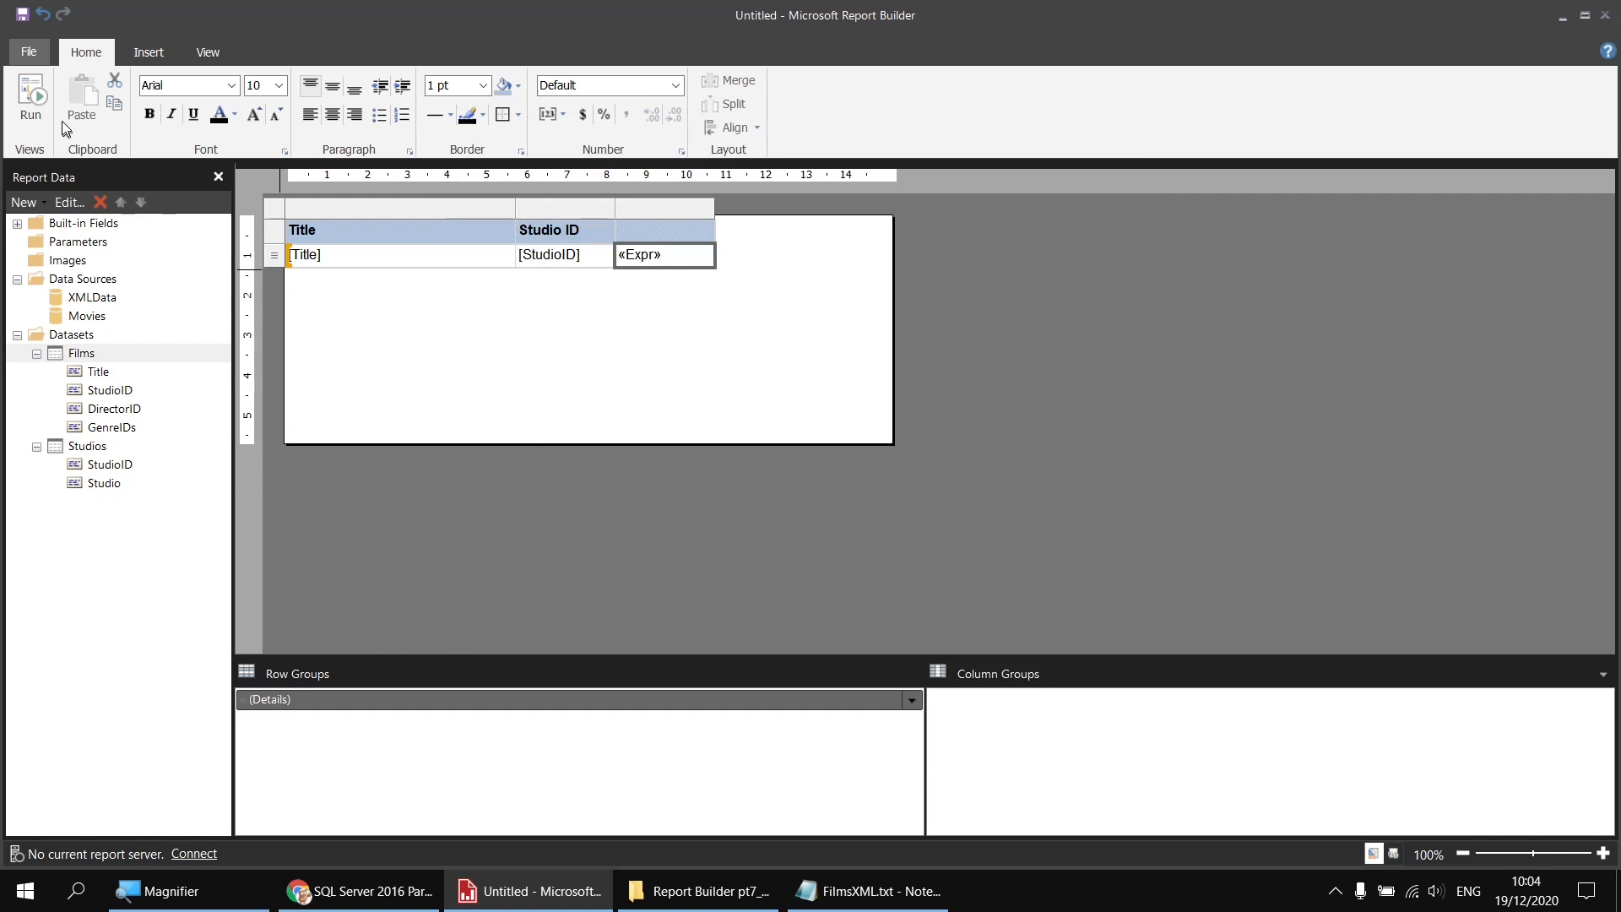
click(38, 105)
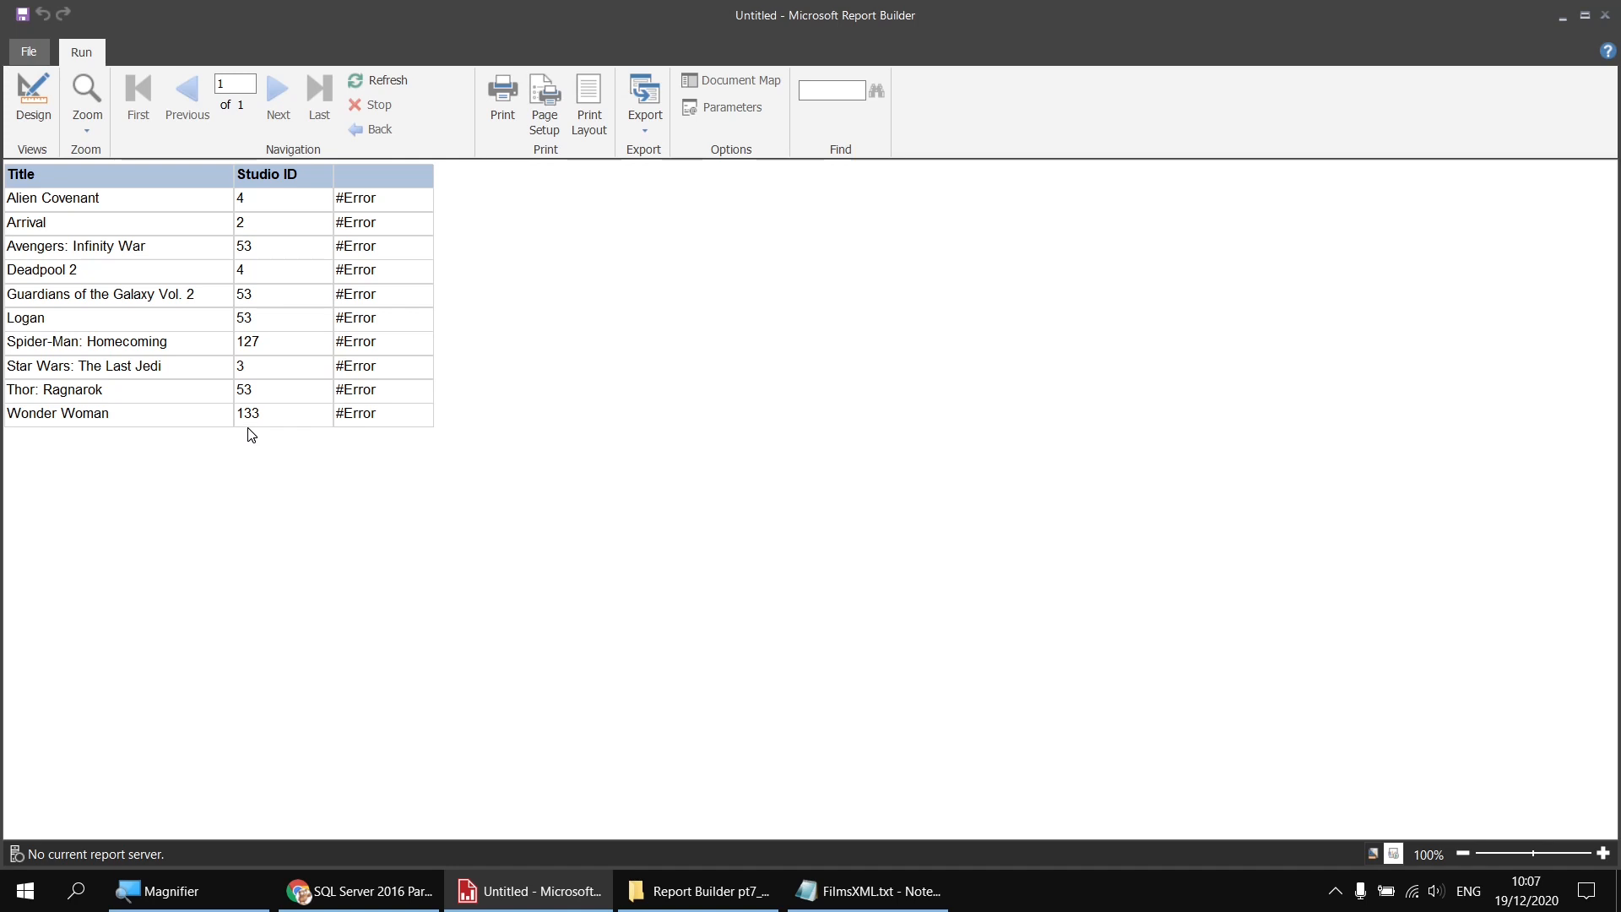
click(33, 100)
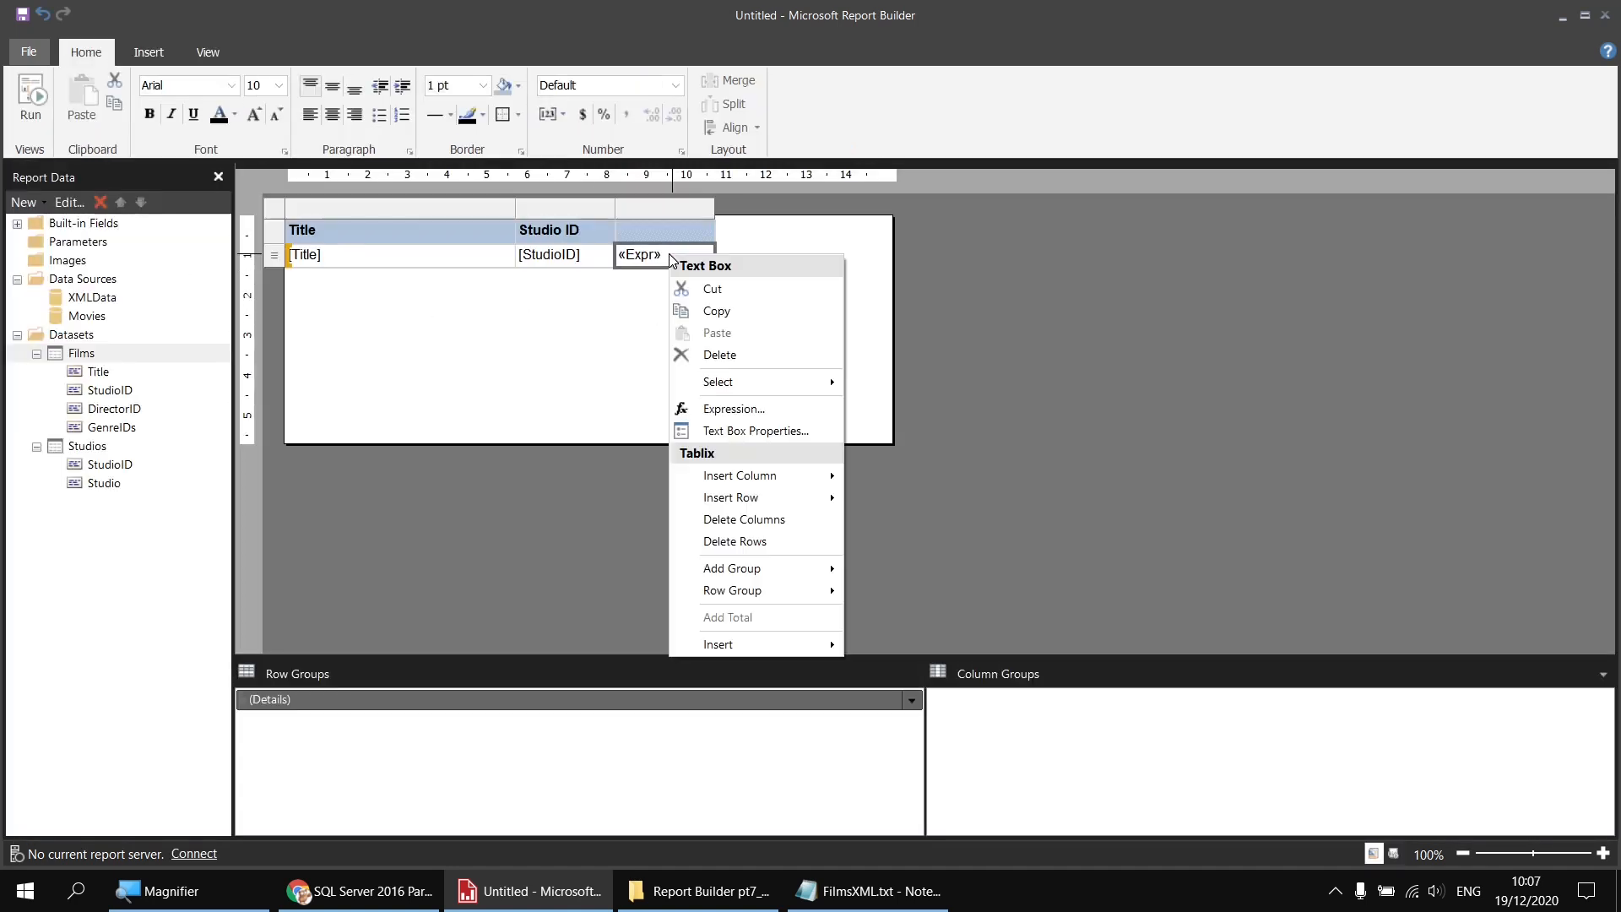
Step: Edit the third column's Lookup expression so that its first argument reads CInt(Fields!StudioID.Value)
right_click(673, 259)
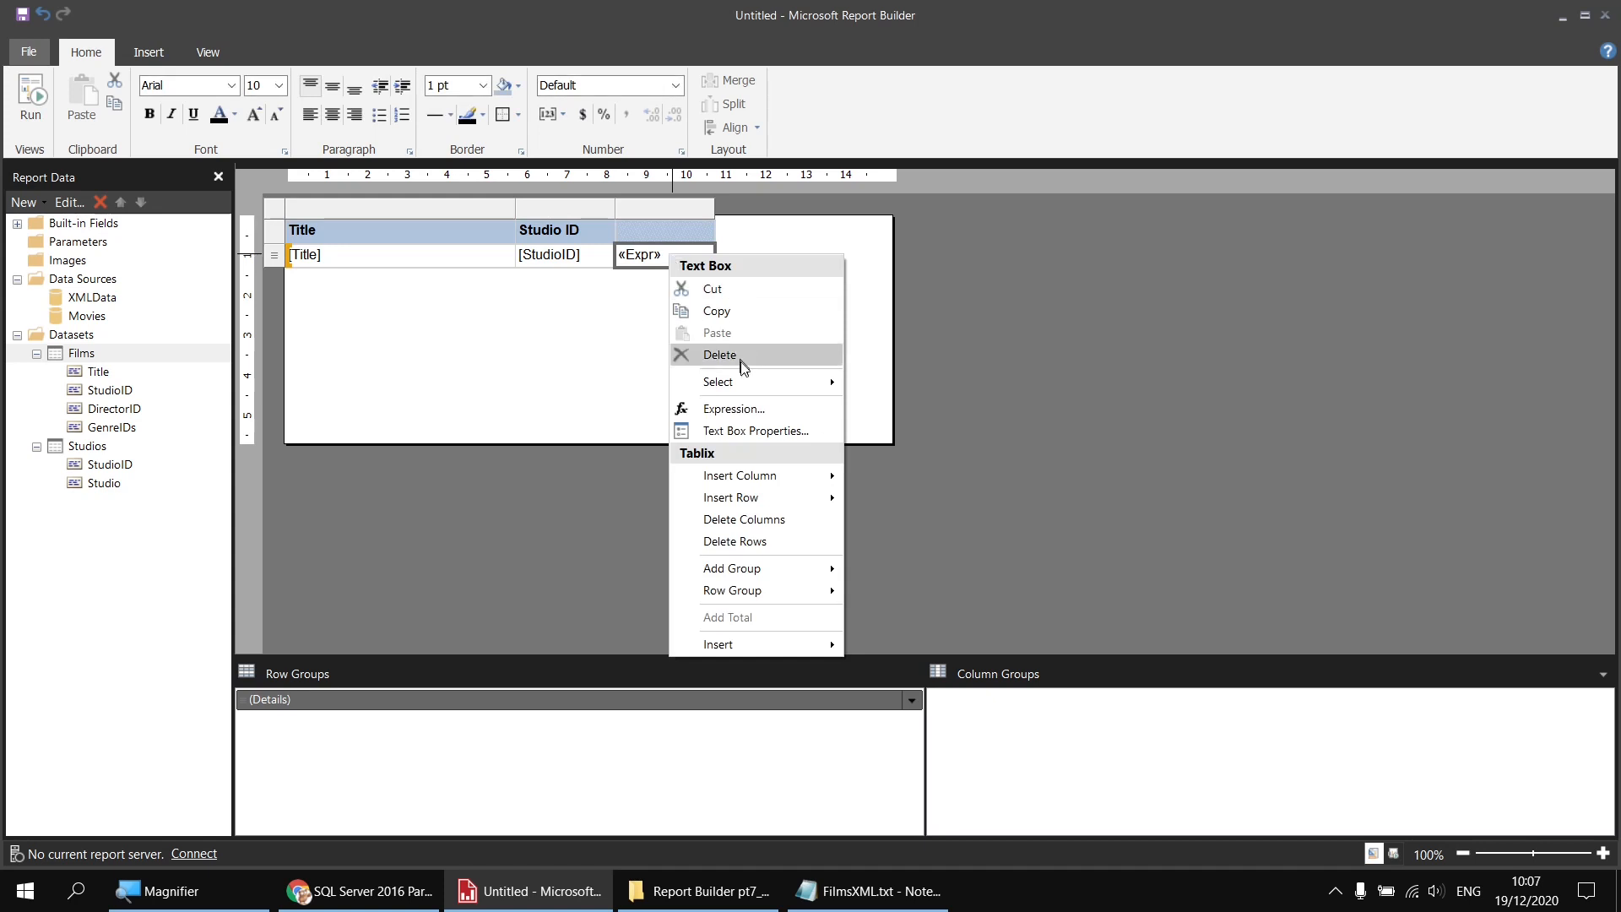
click(743, 417)
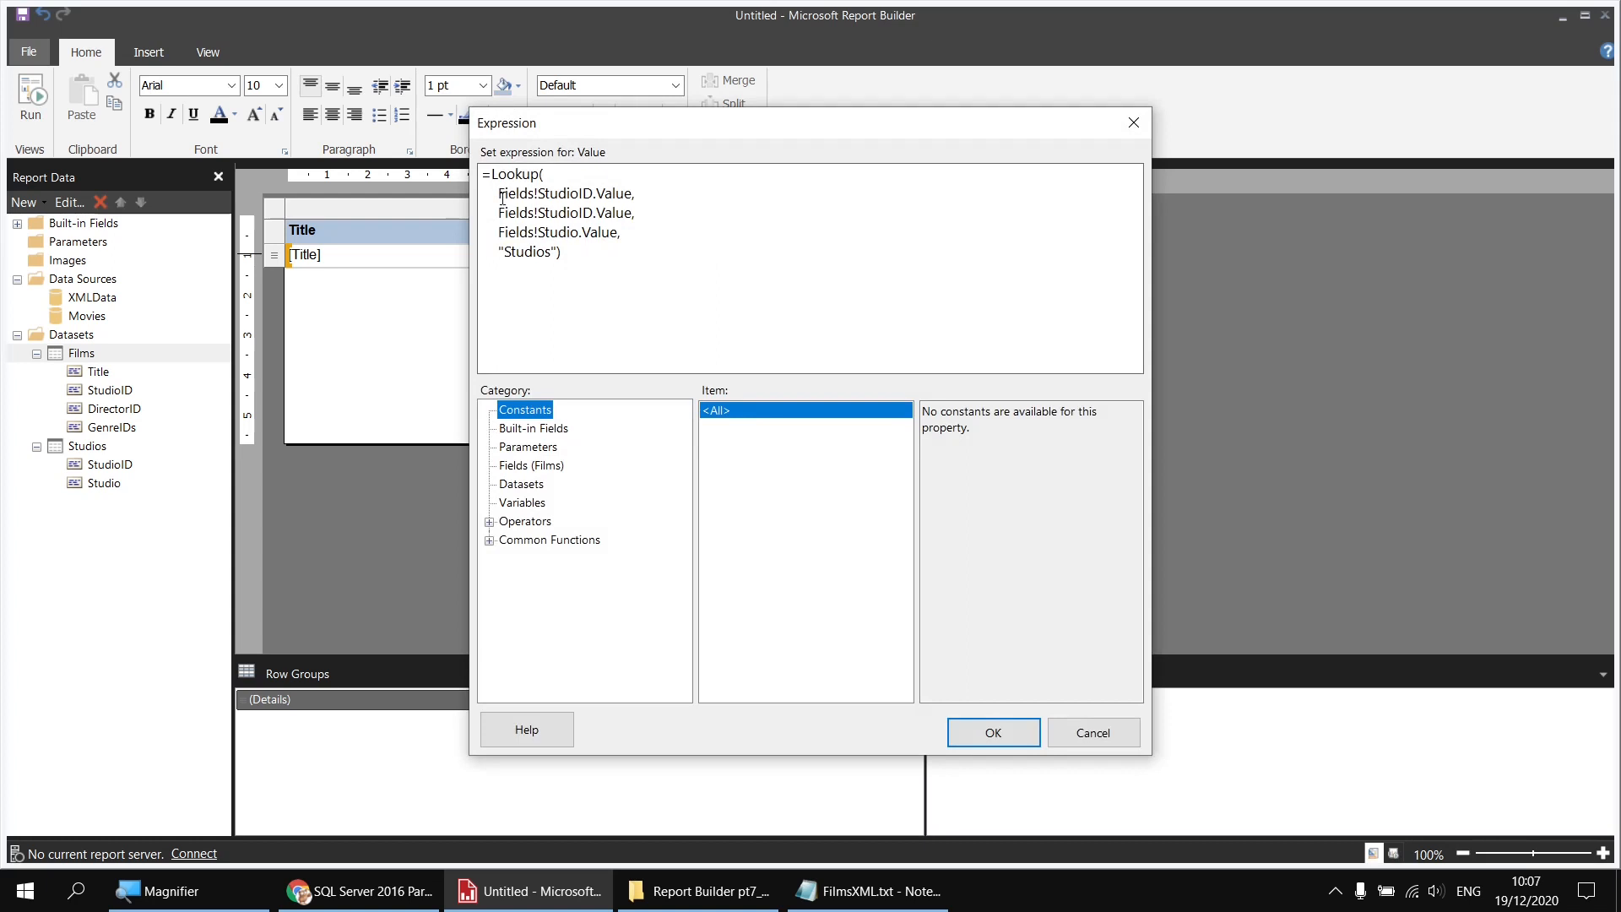
drag(499, 193, 633, 195)
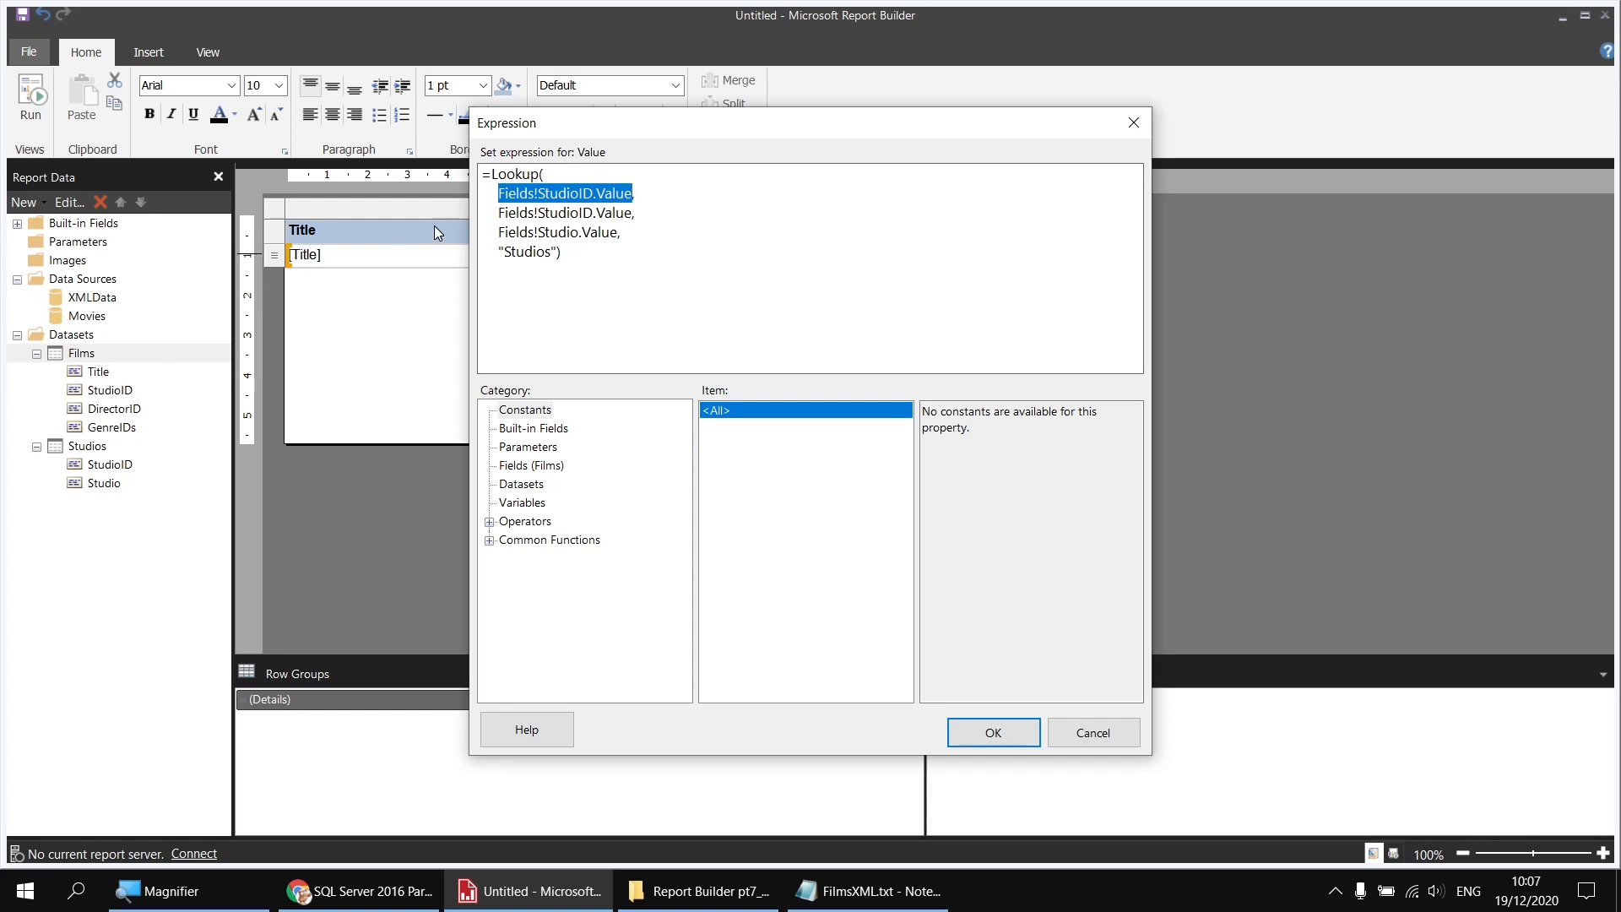
click(497, 193)
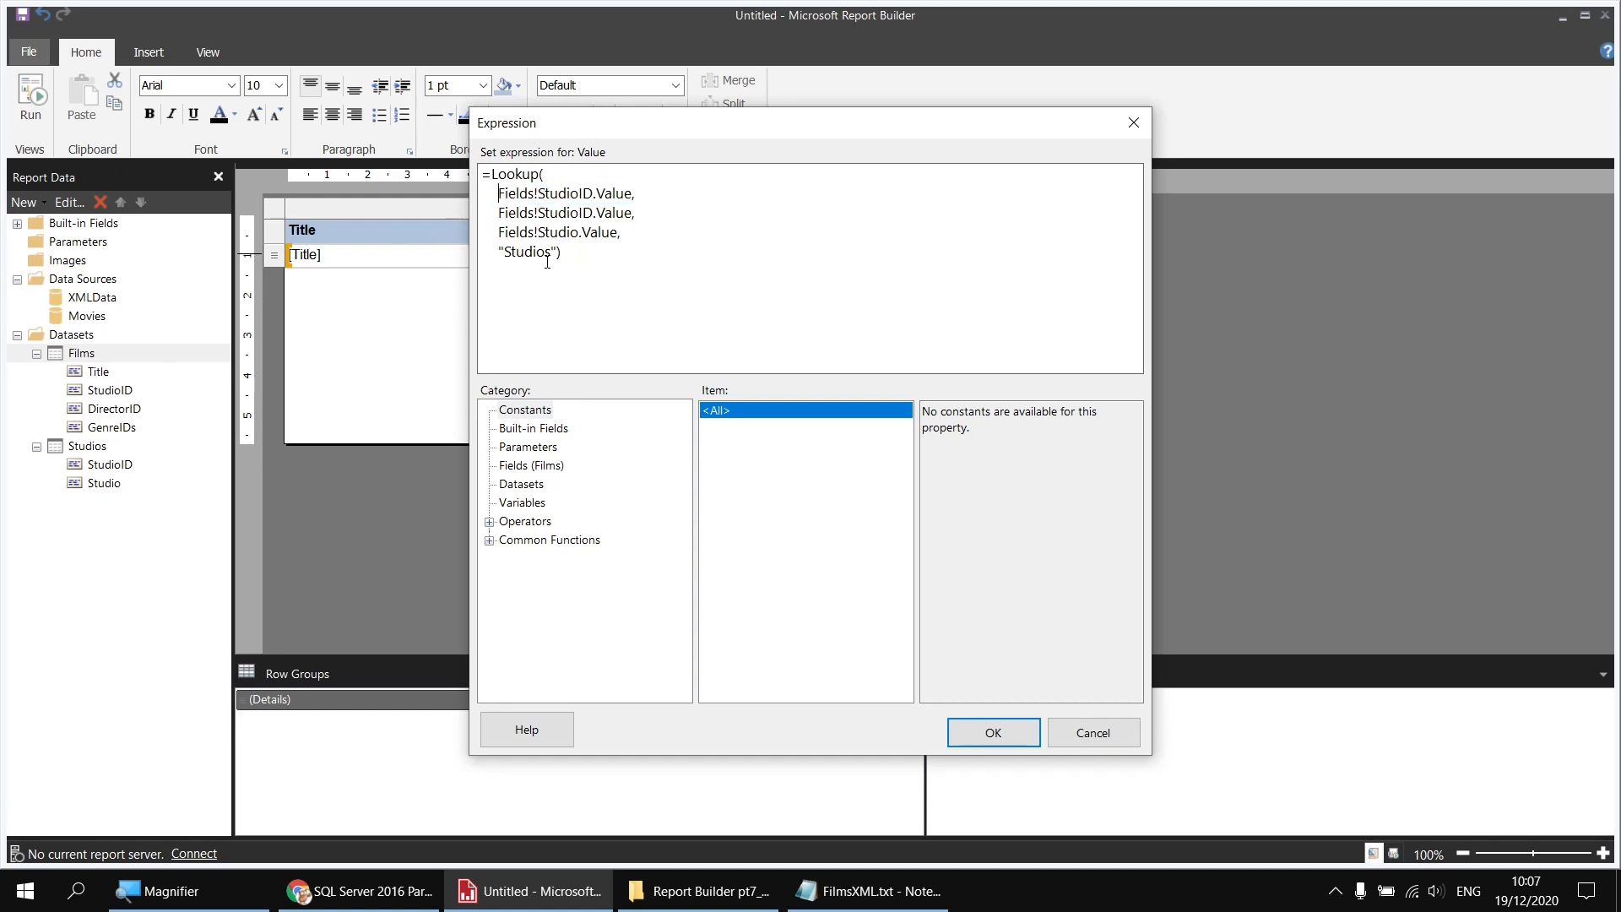
text(CInt)
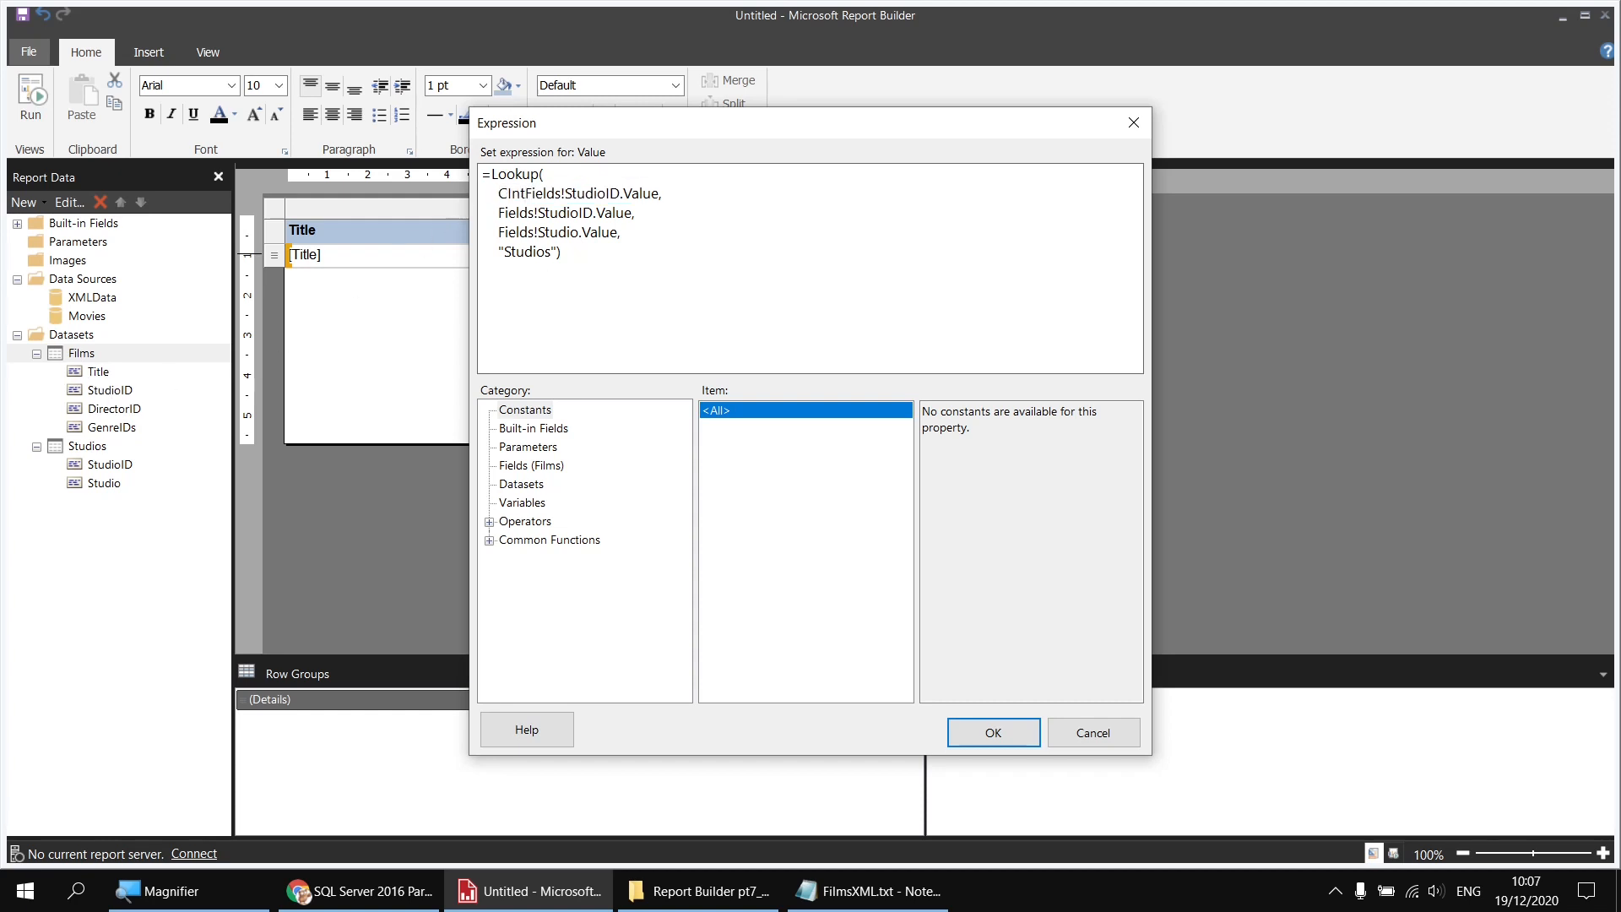
text(()
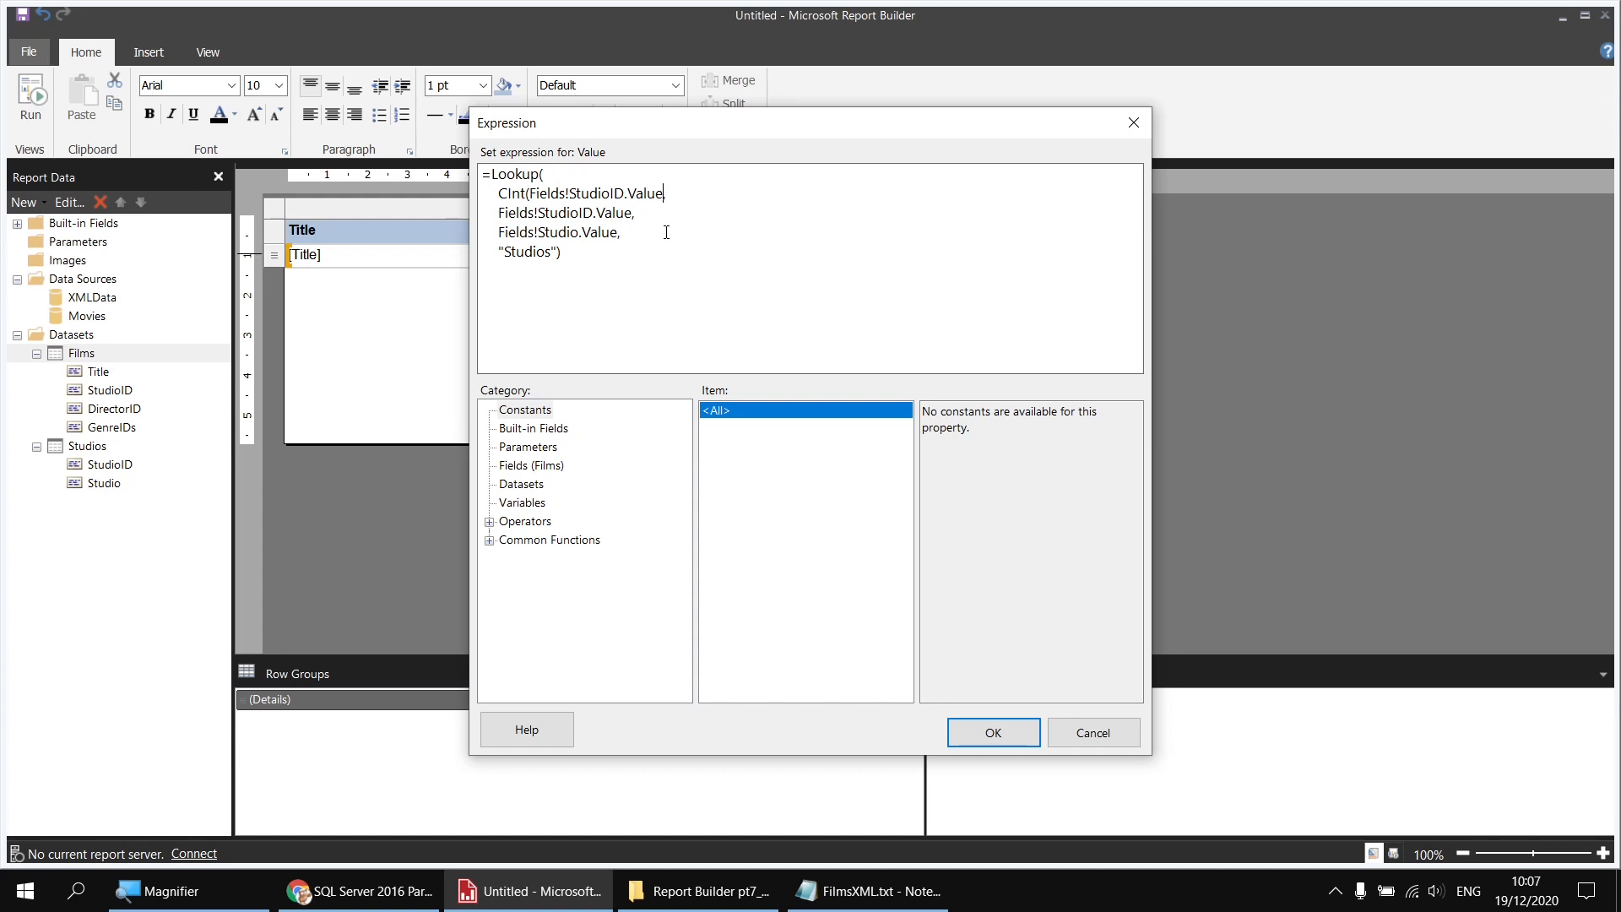
text())
Step: Look through the Conversion category of common functions and save the edited expression
click(491, 542)
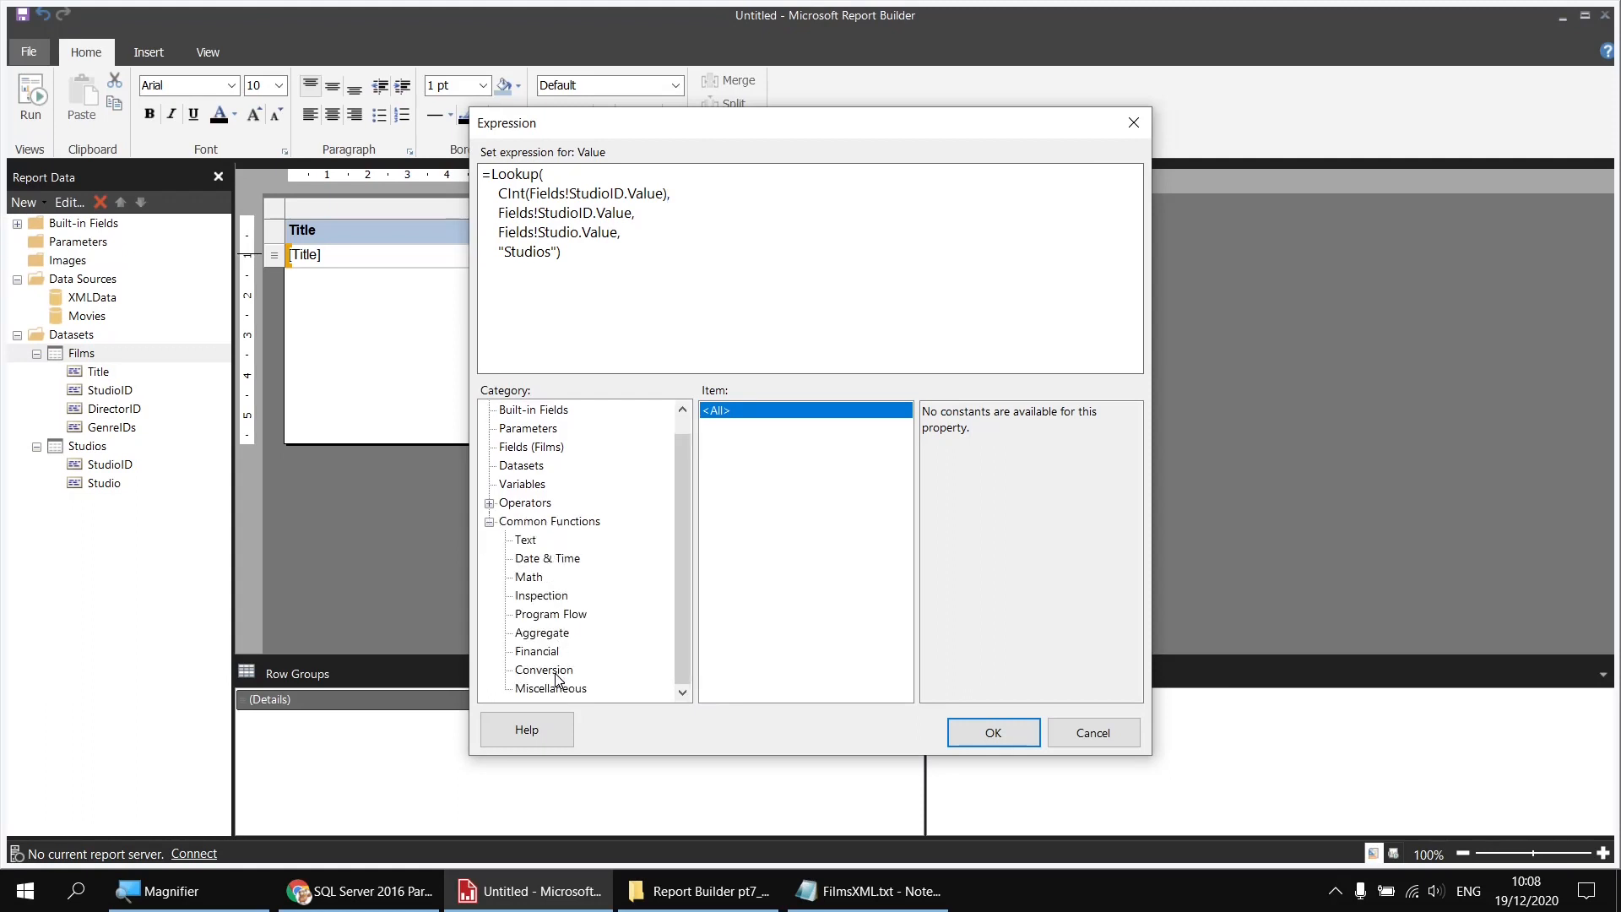
click(544, 670)
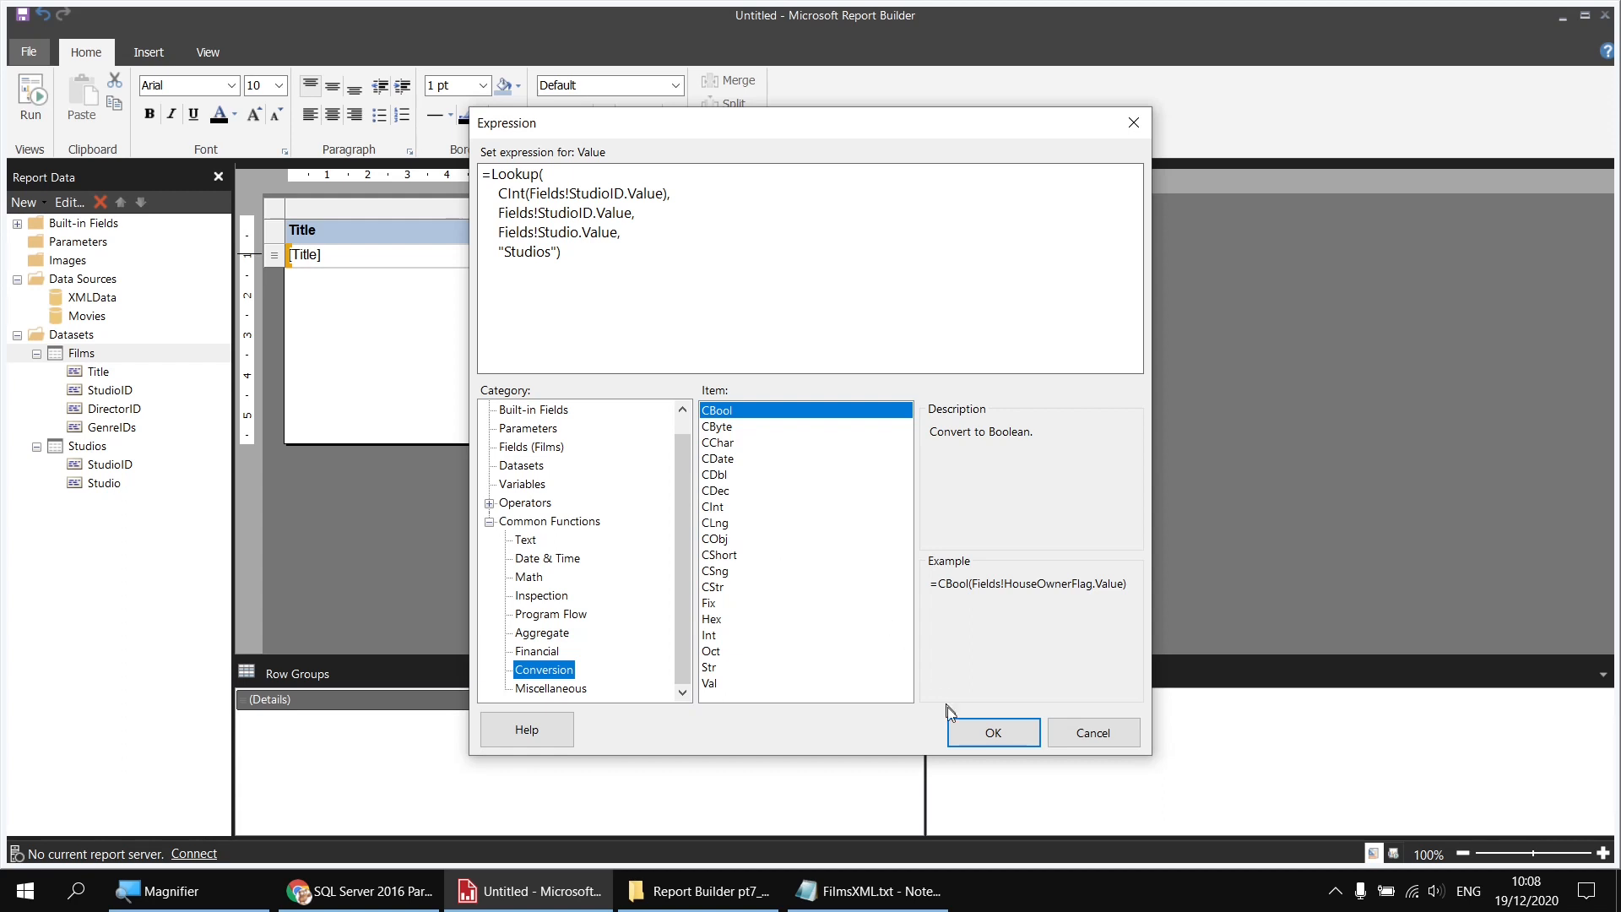
click(993, 733)
Step: Widen the table's third column and run the report to check the studio names, returning to the design view
drag(709, 206, 811, 205)
click(29, 103)
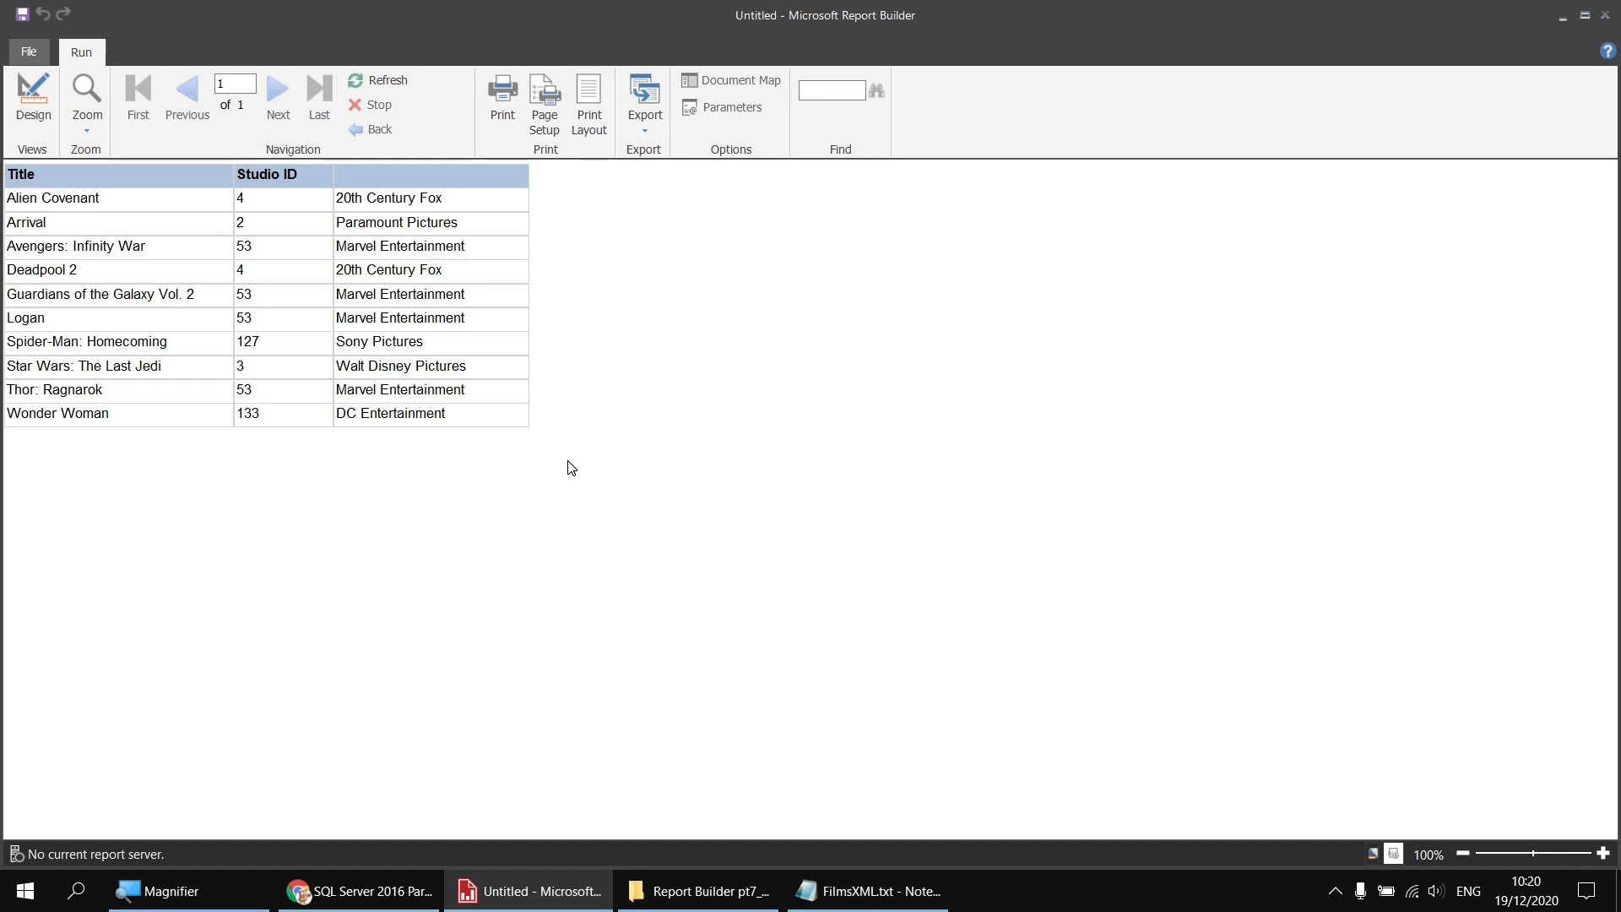
click(32, 100)
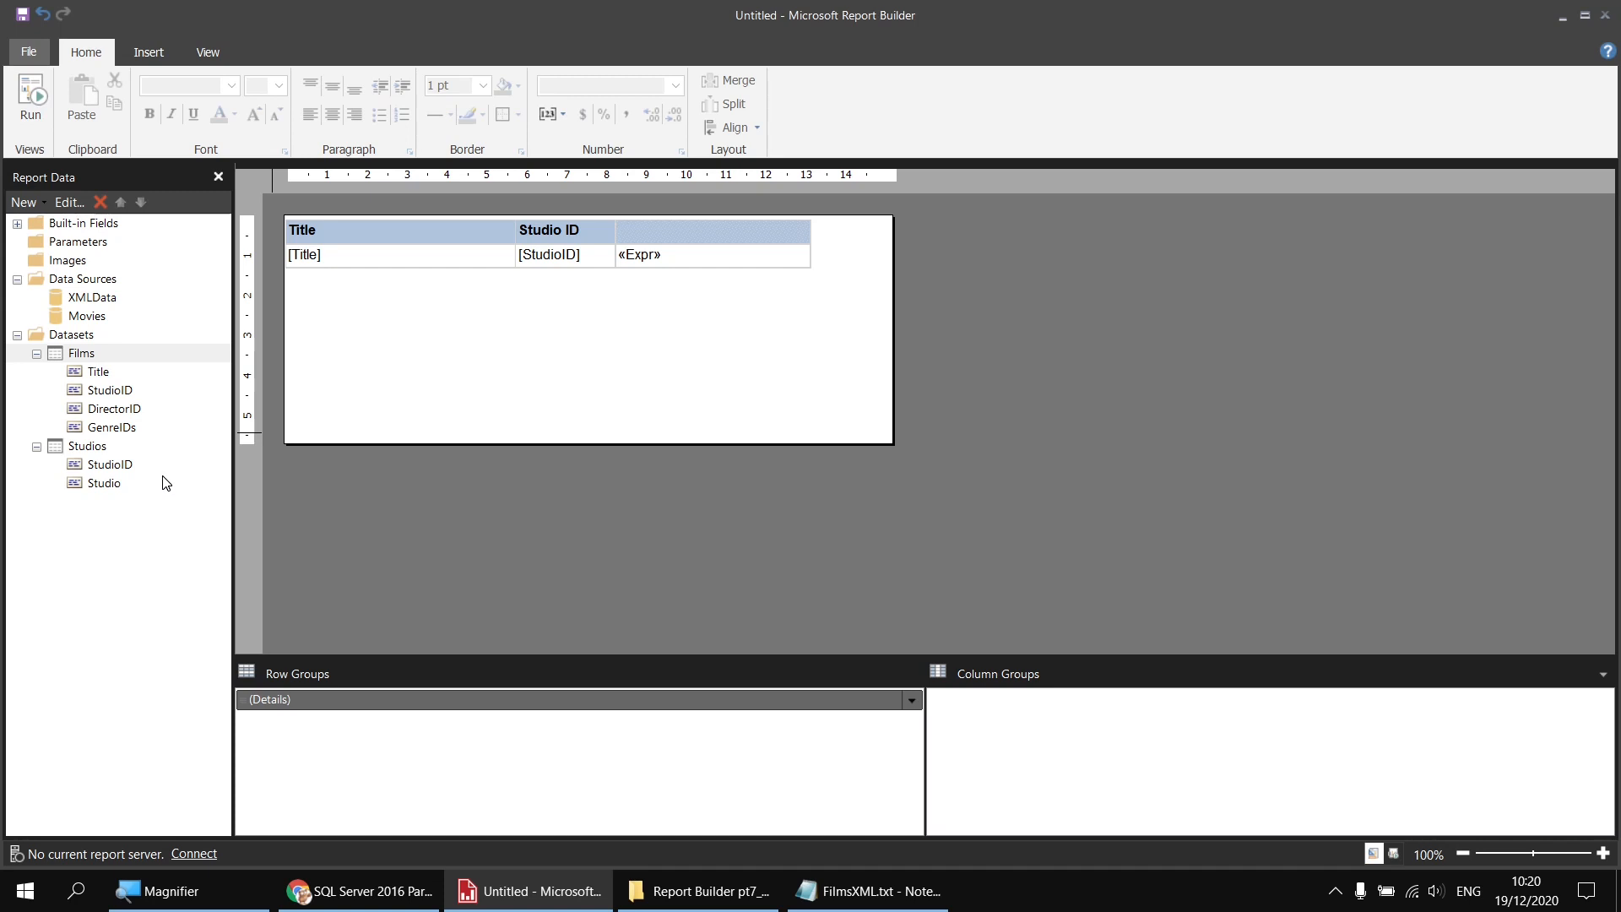
Step: Add an embedded dataset named Directors based on the Movies data source
right_click(108, 320)
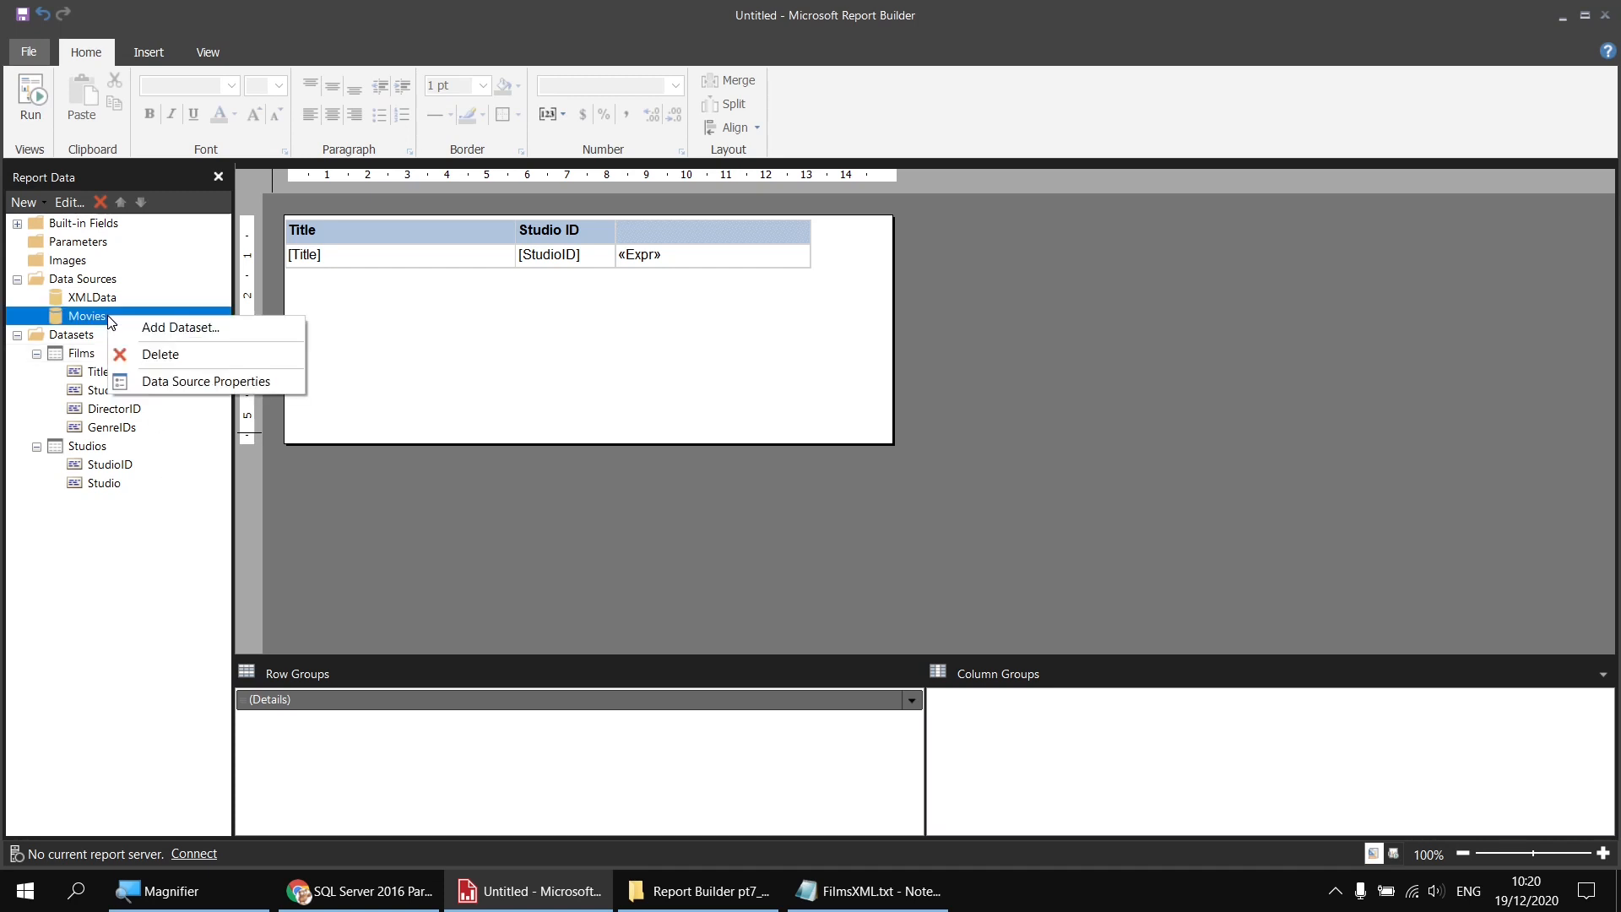
click(183, 328)
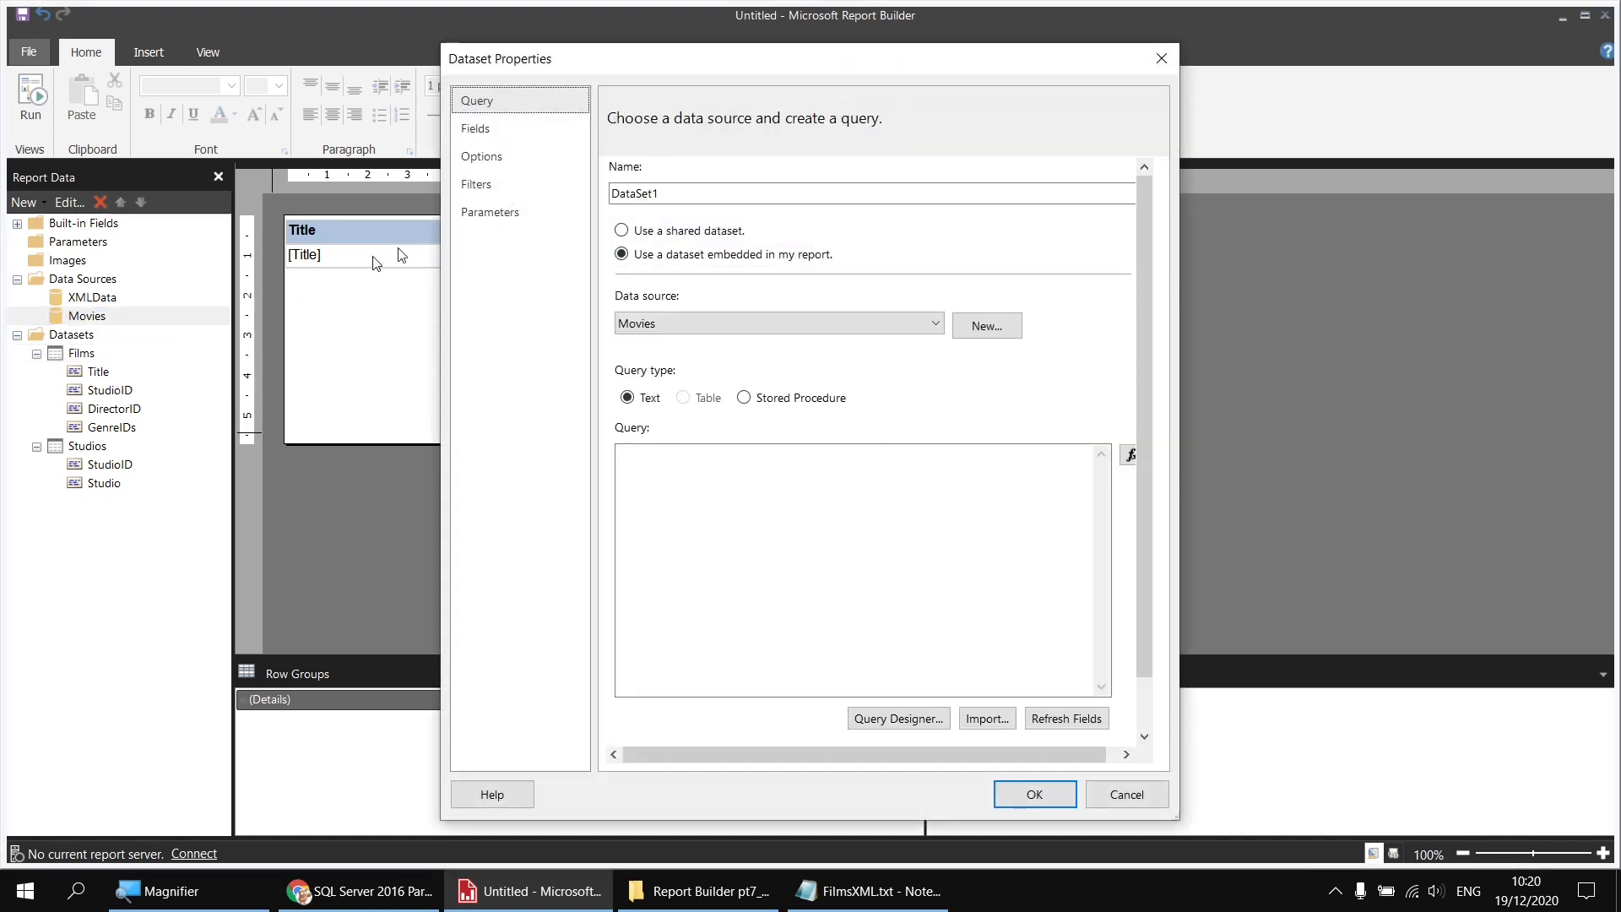
double_click(622, 192)
text(Directors)
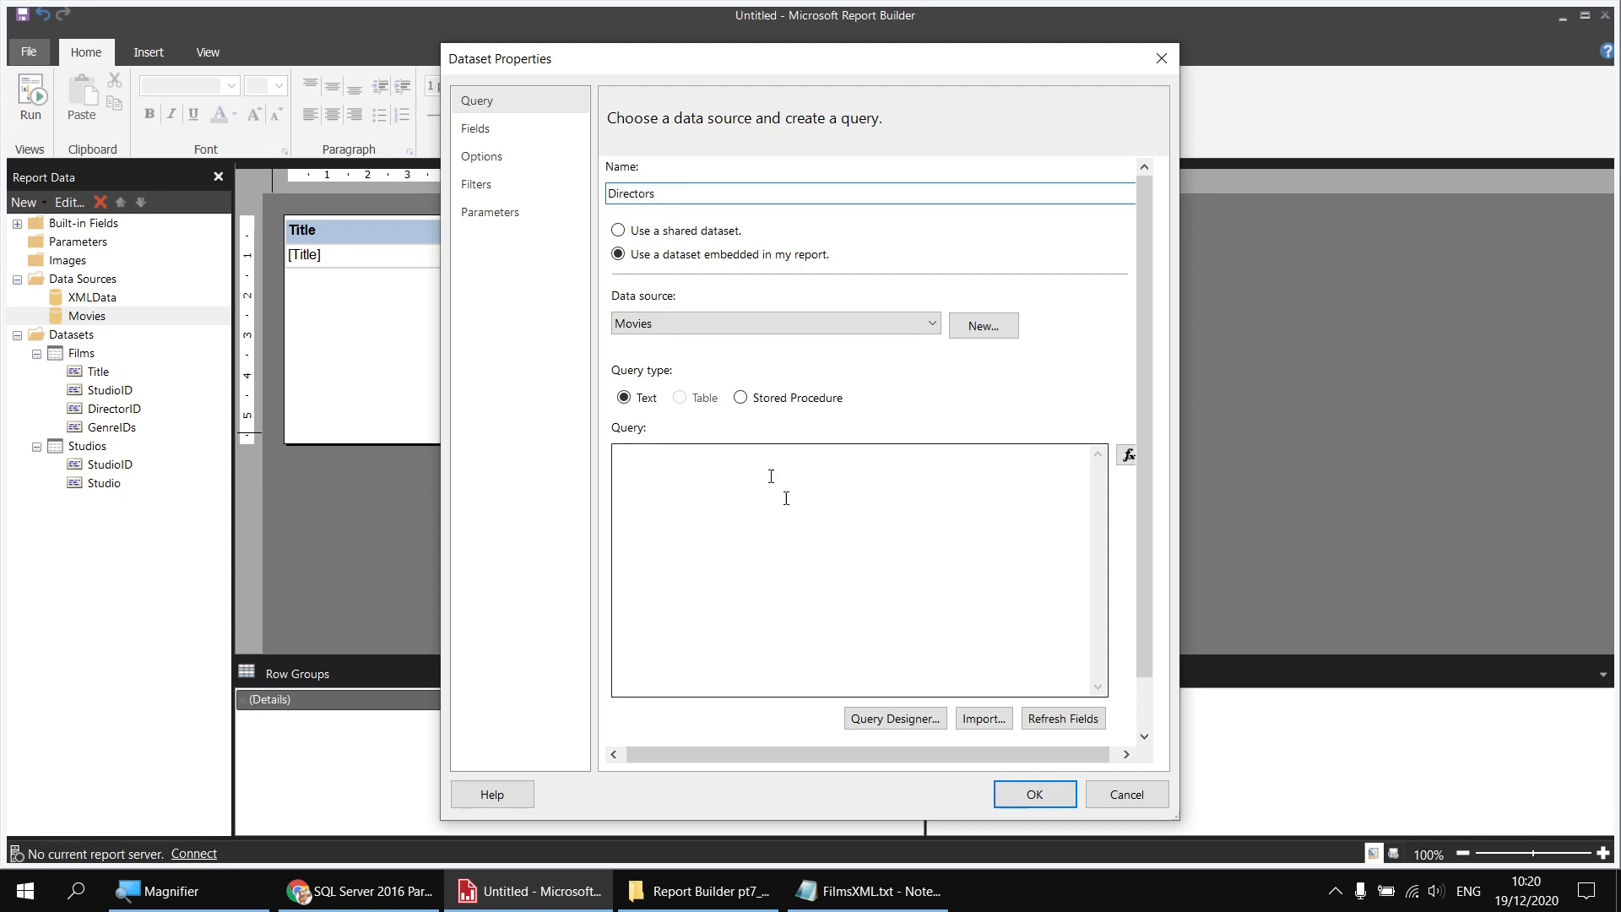
Step: Design the Directors dataset's query with the DirectorID and FullName fields of the Director table
click(886, 720)
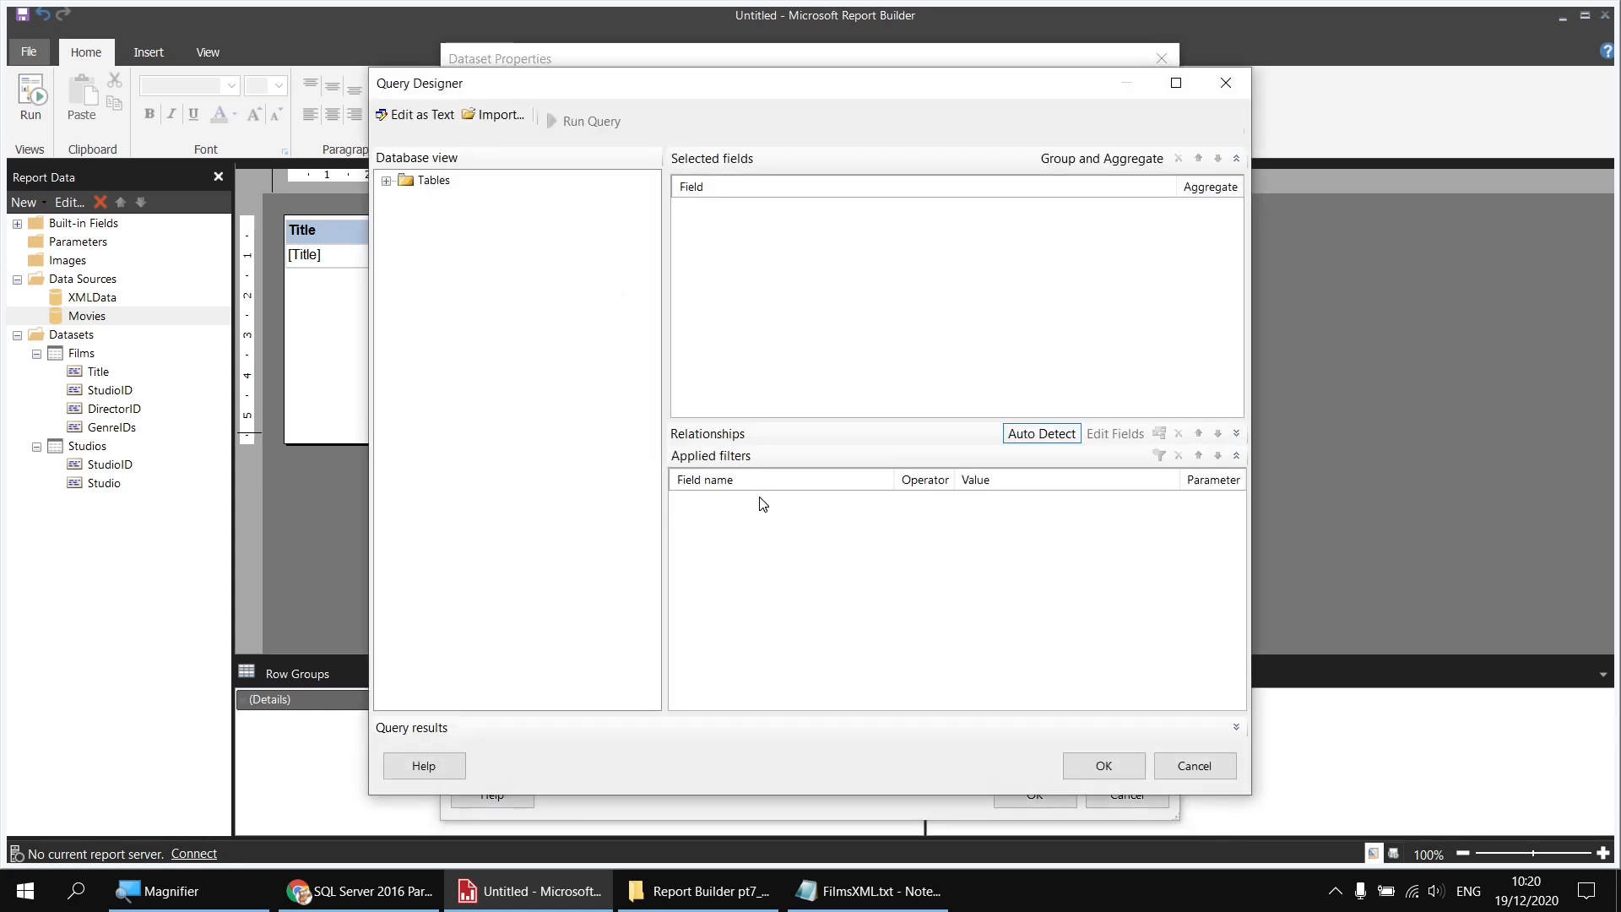
click(387, 181)
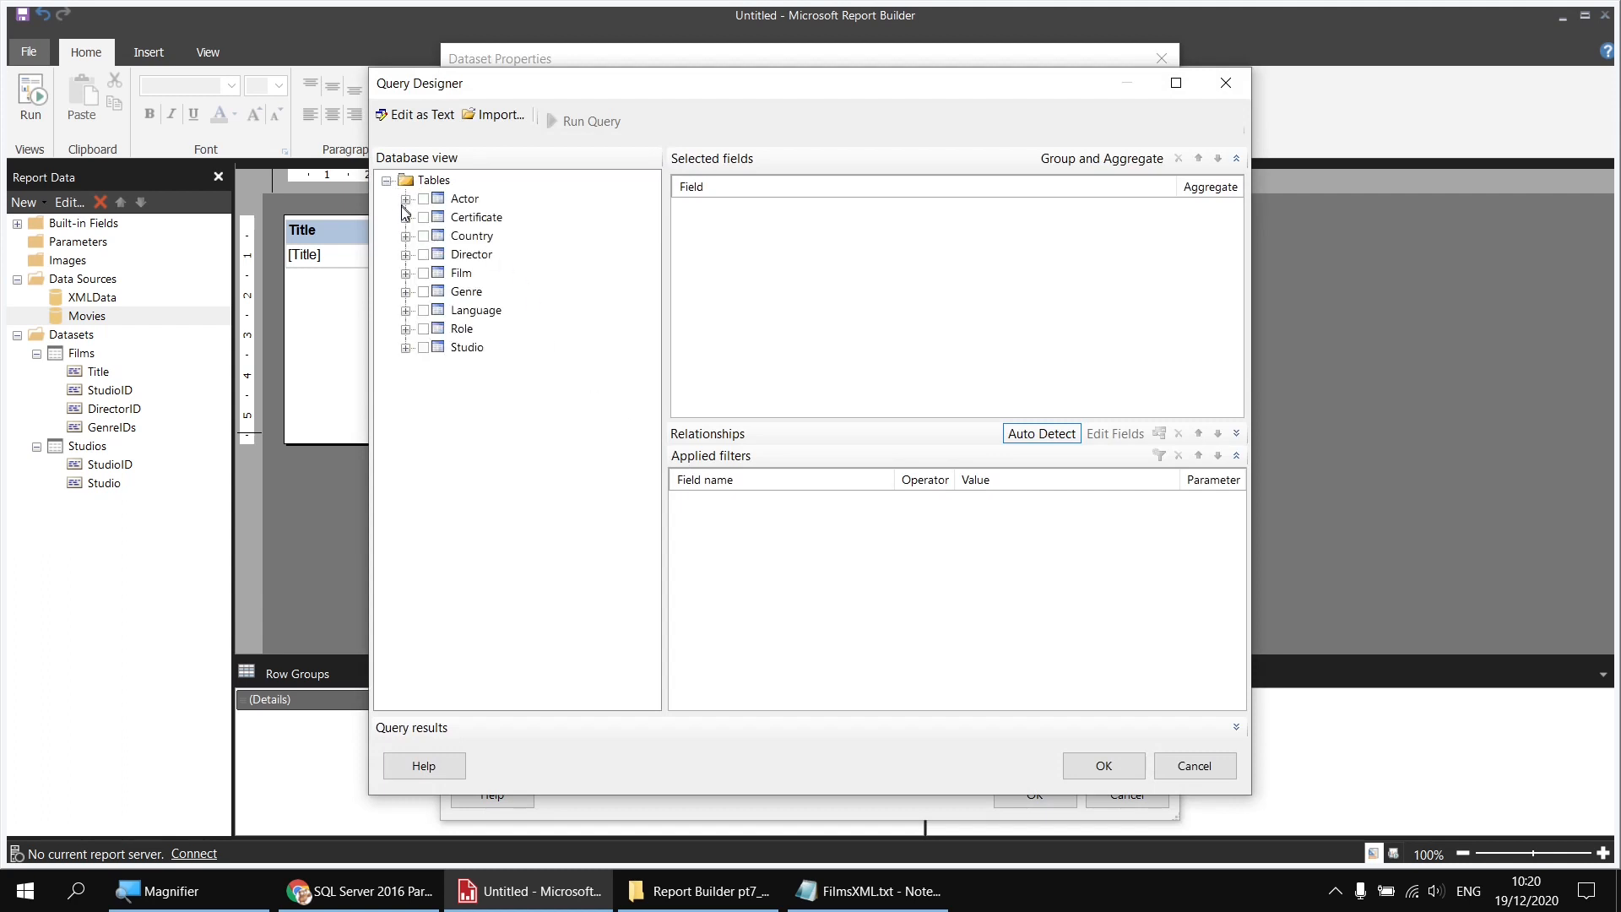
click(405, 255)
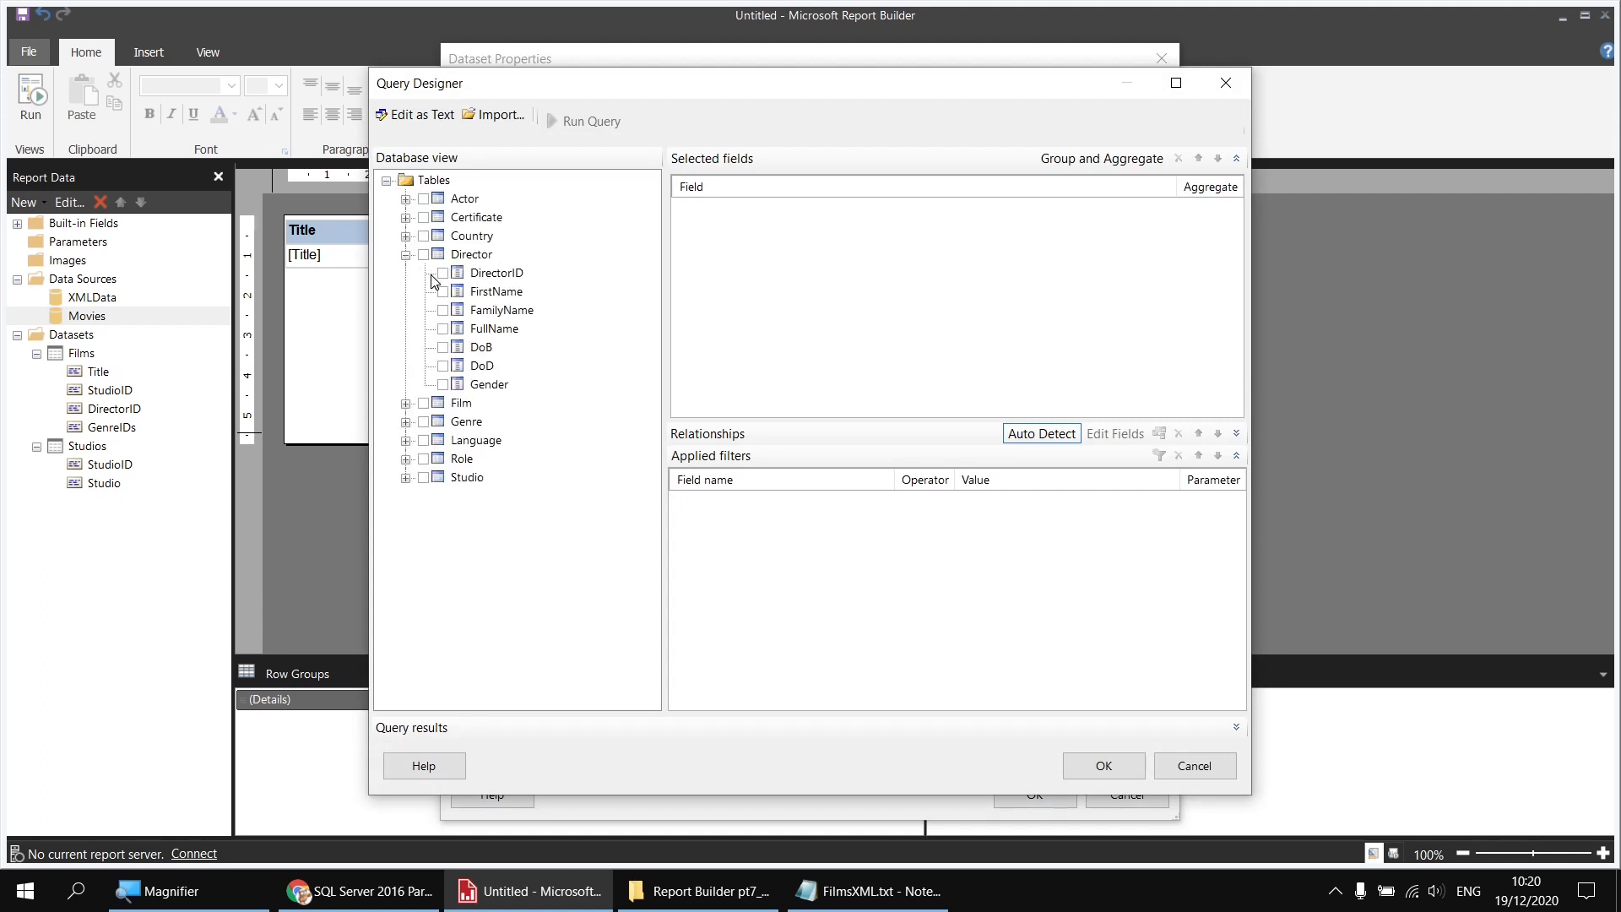
click(442, 273)
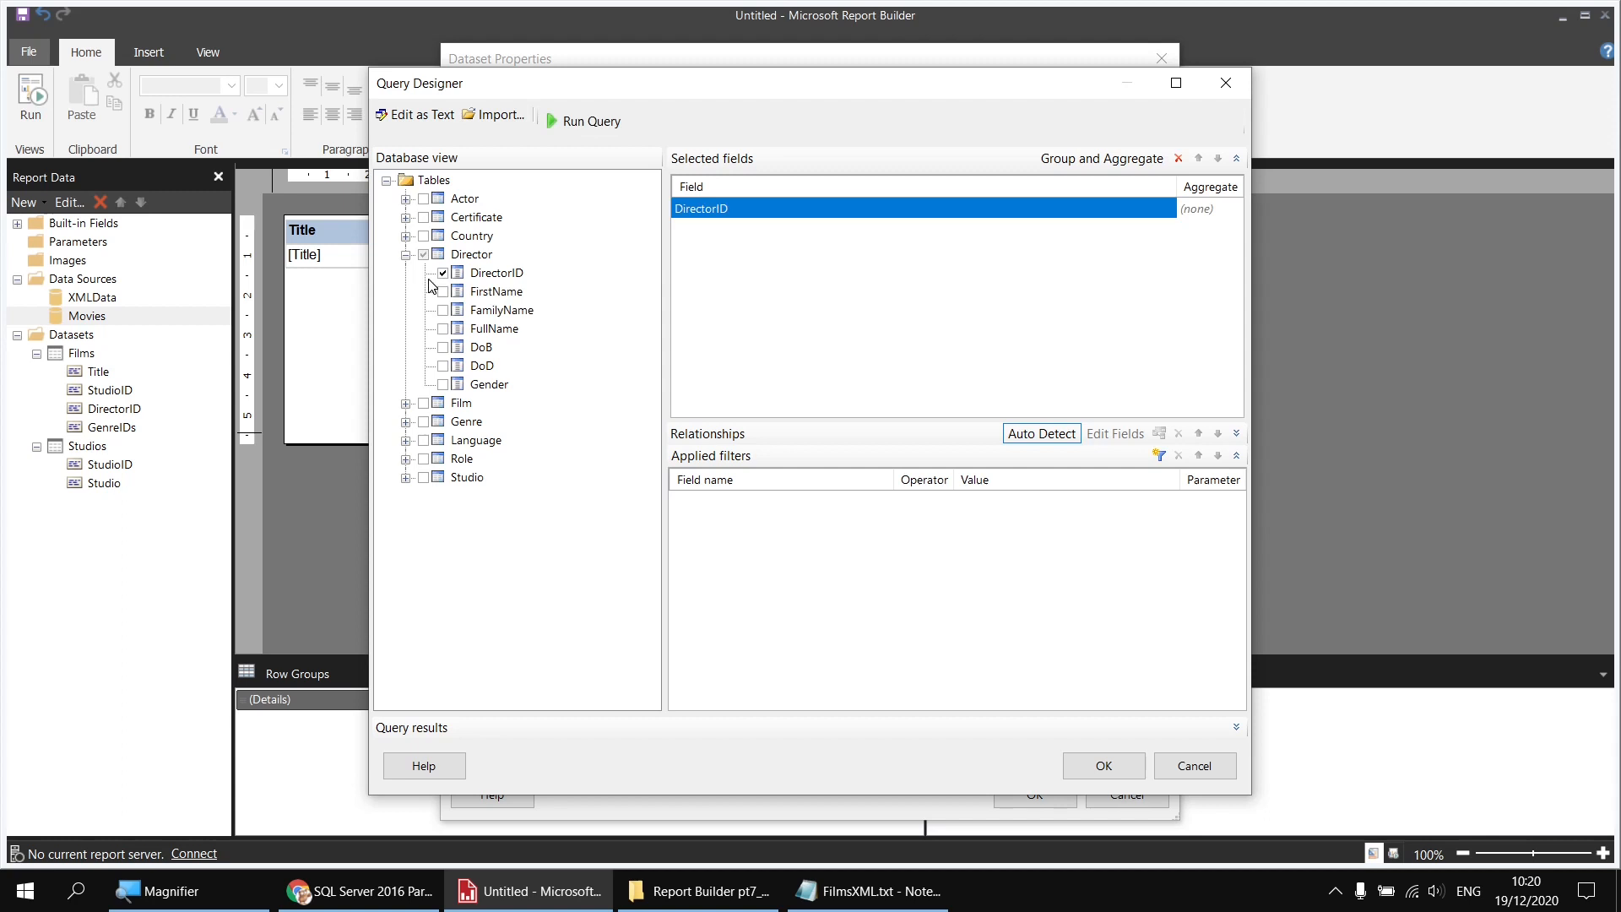
click(443, 329)
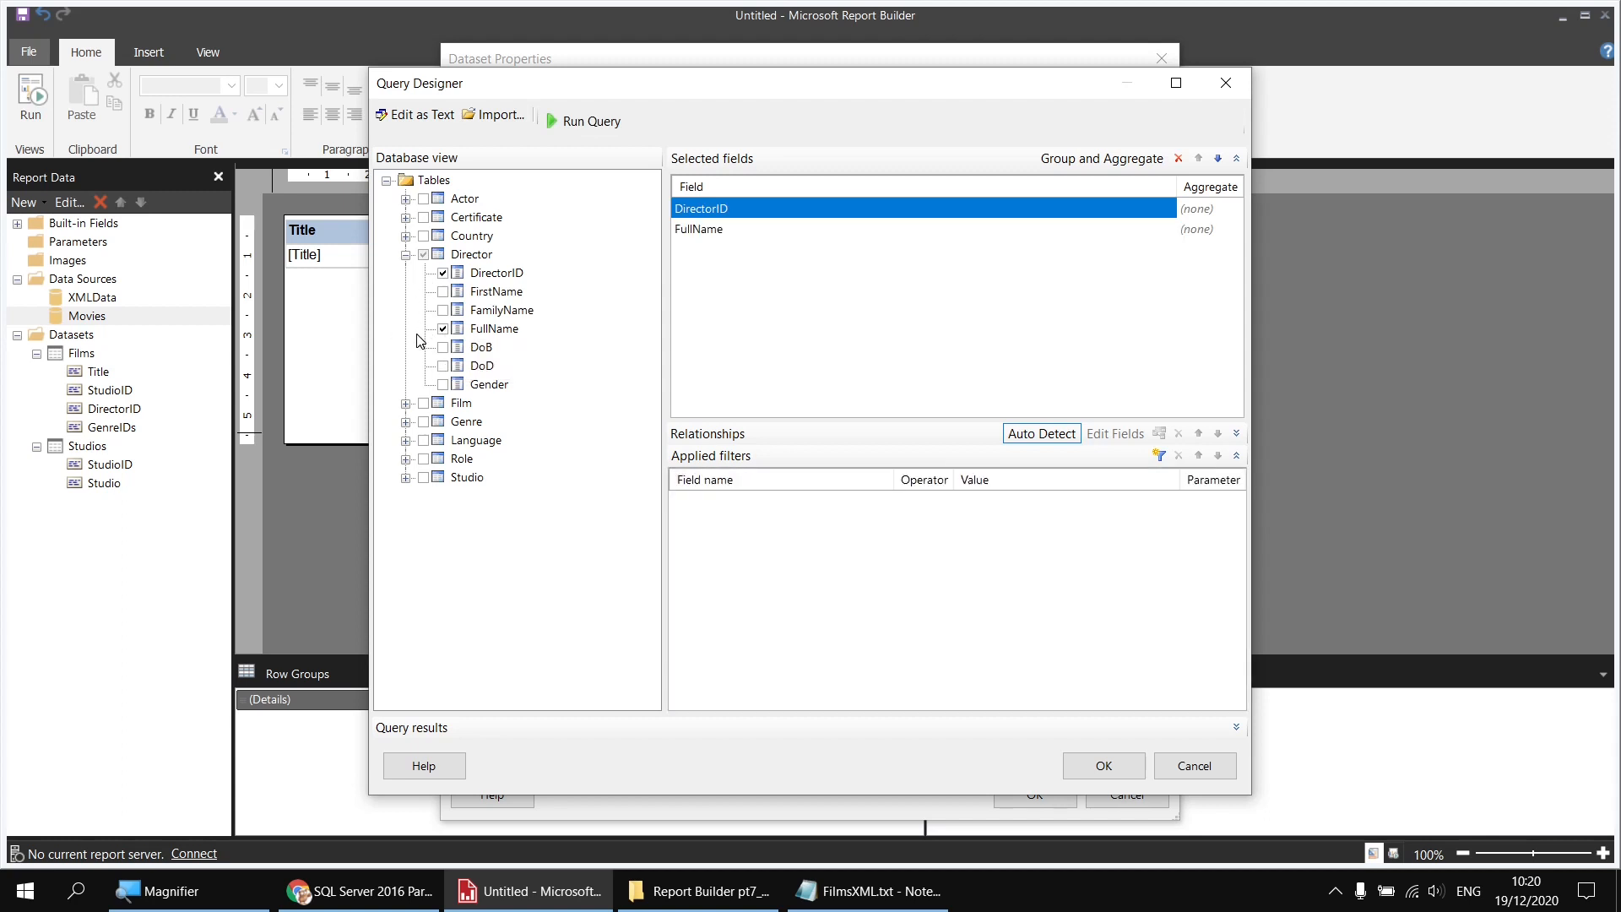
click(1096, 765)
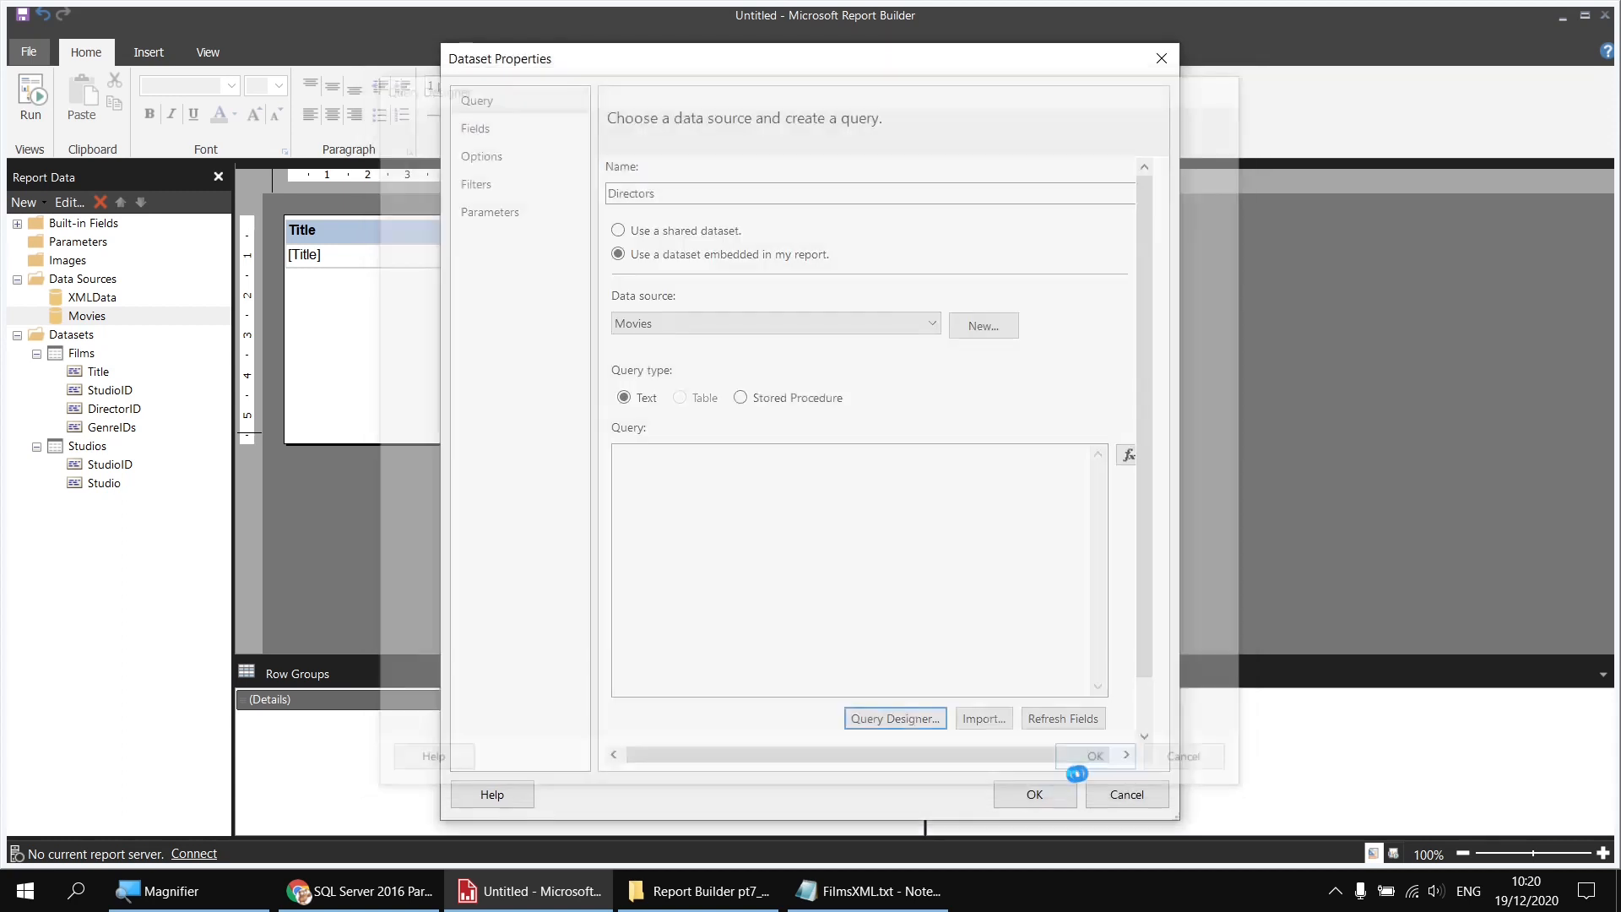
Step: Save the Directors dataset and add the Films dataset's DirectorID field as a new column at the table's right end
click(1035, 796)
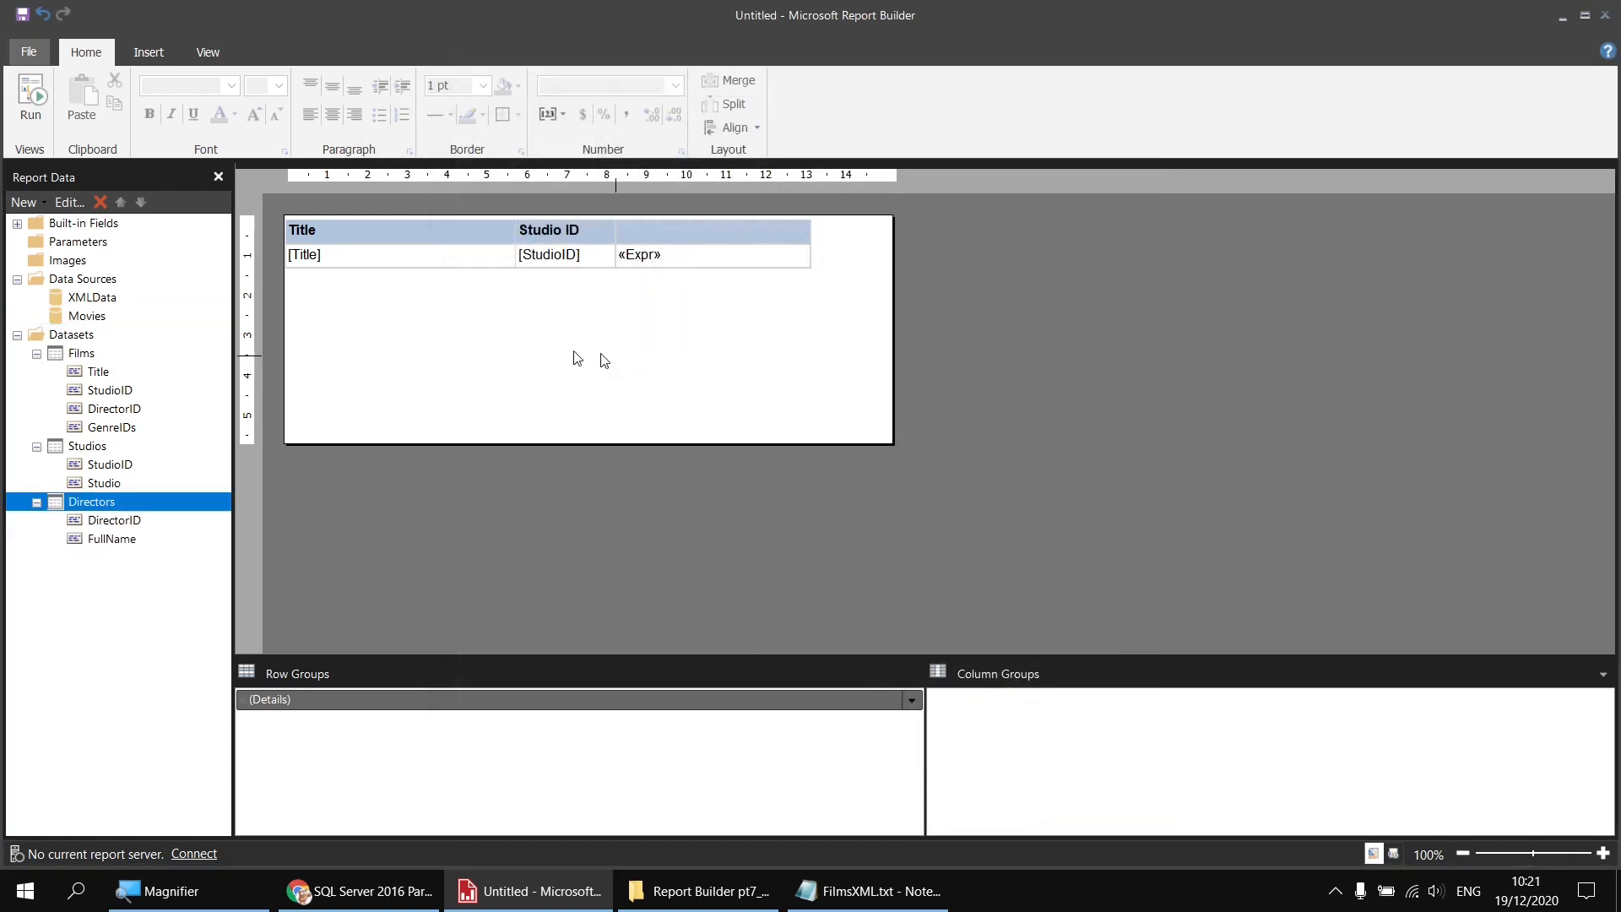
click(111, 412)
drag(111, 412, 798, 256)
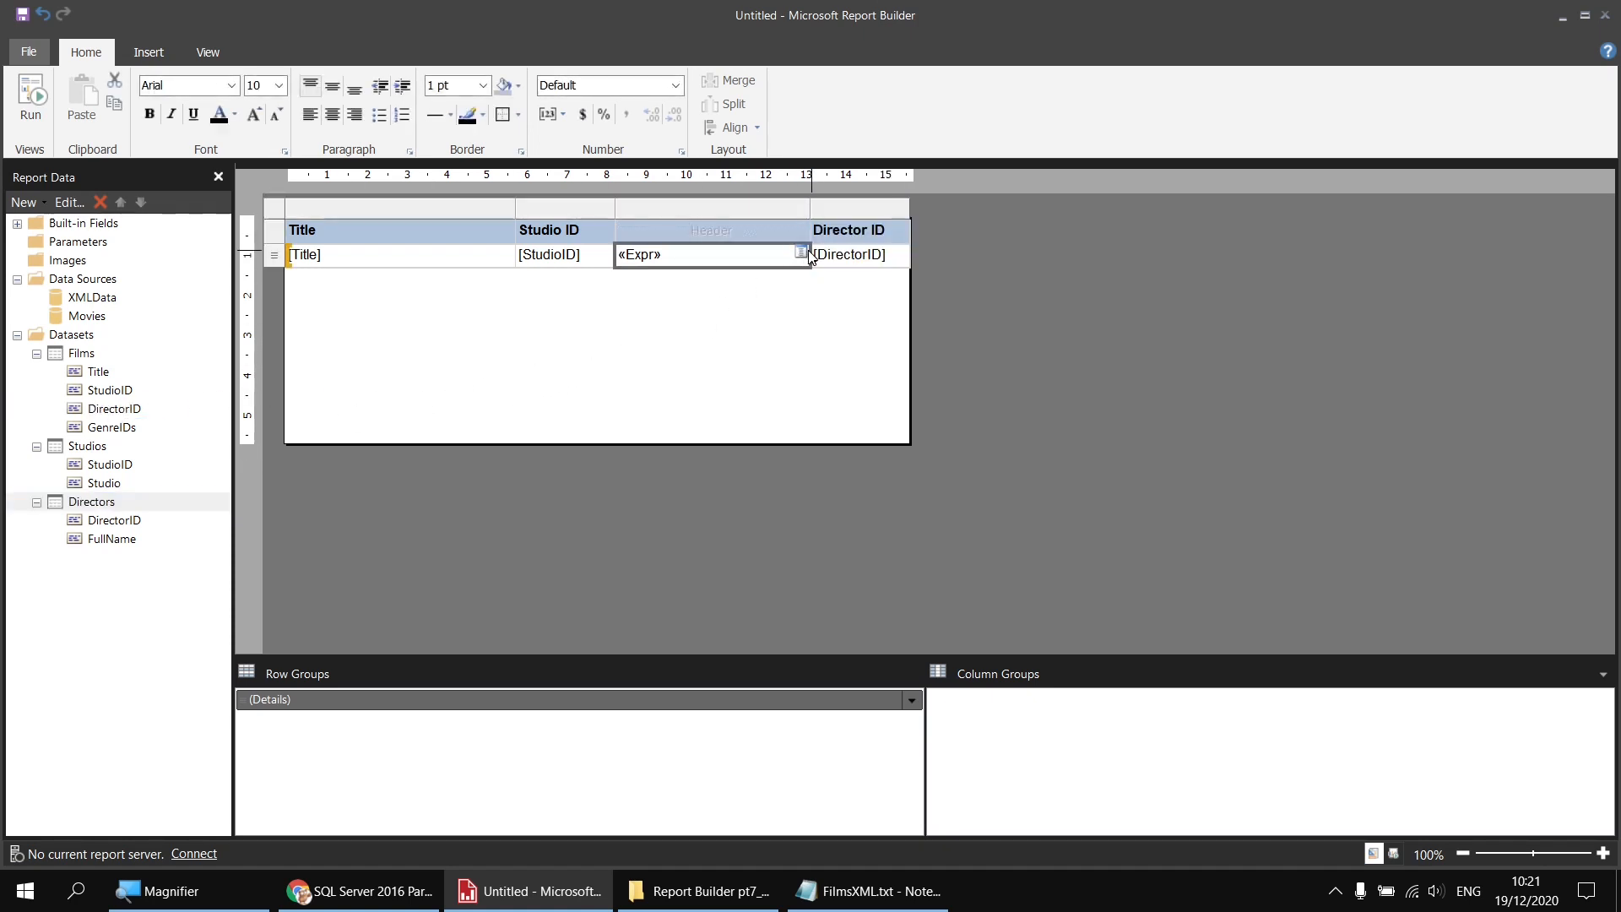
Step: Insert an empty column to the right of the Director ID column and widen it
right_click(865, 209)
mouse_move(924, 222)
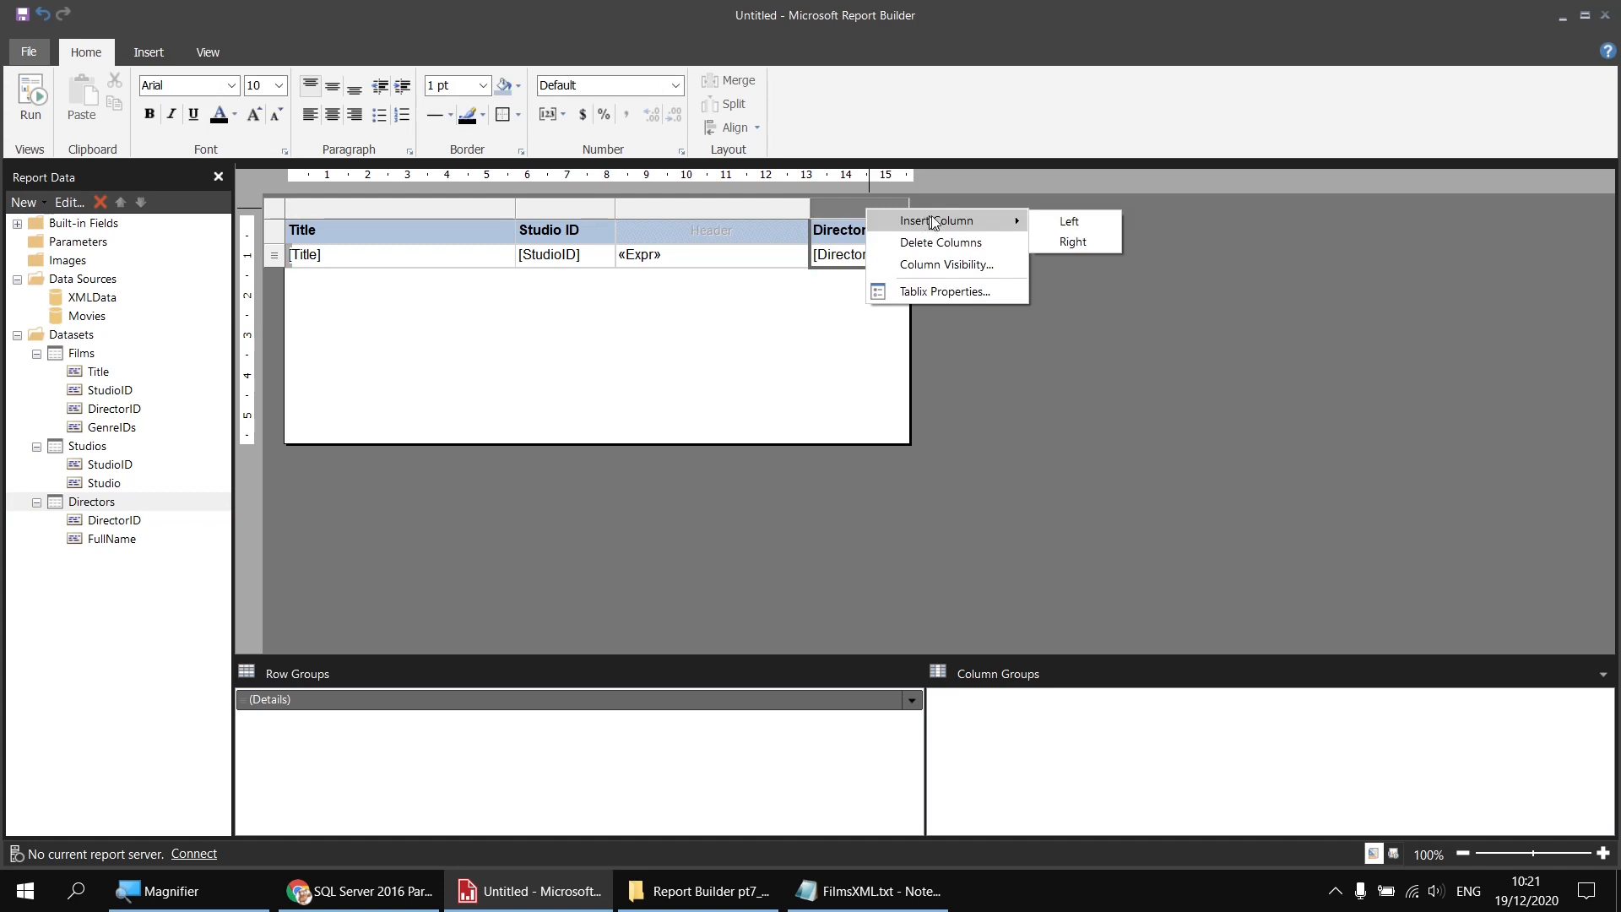
click(1062, 242)
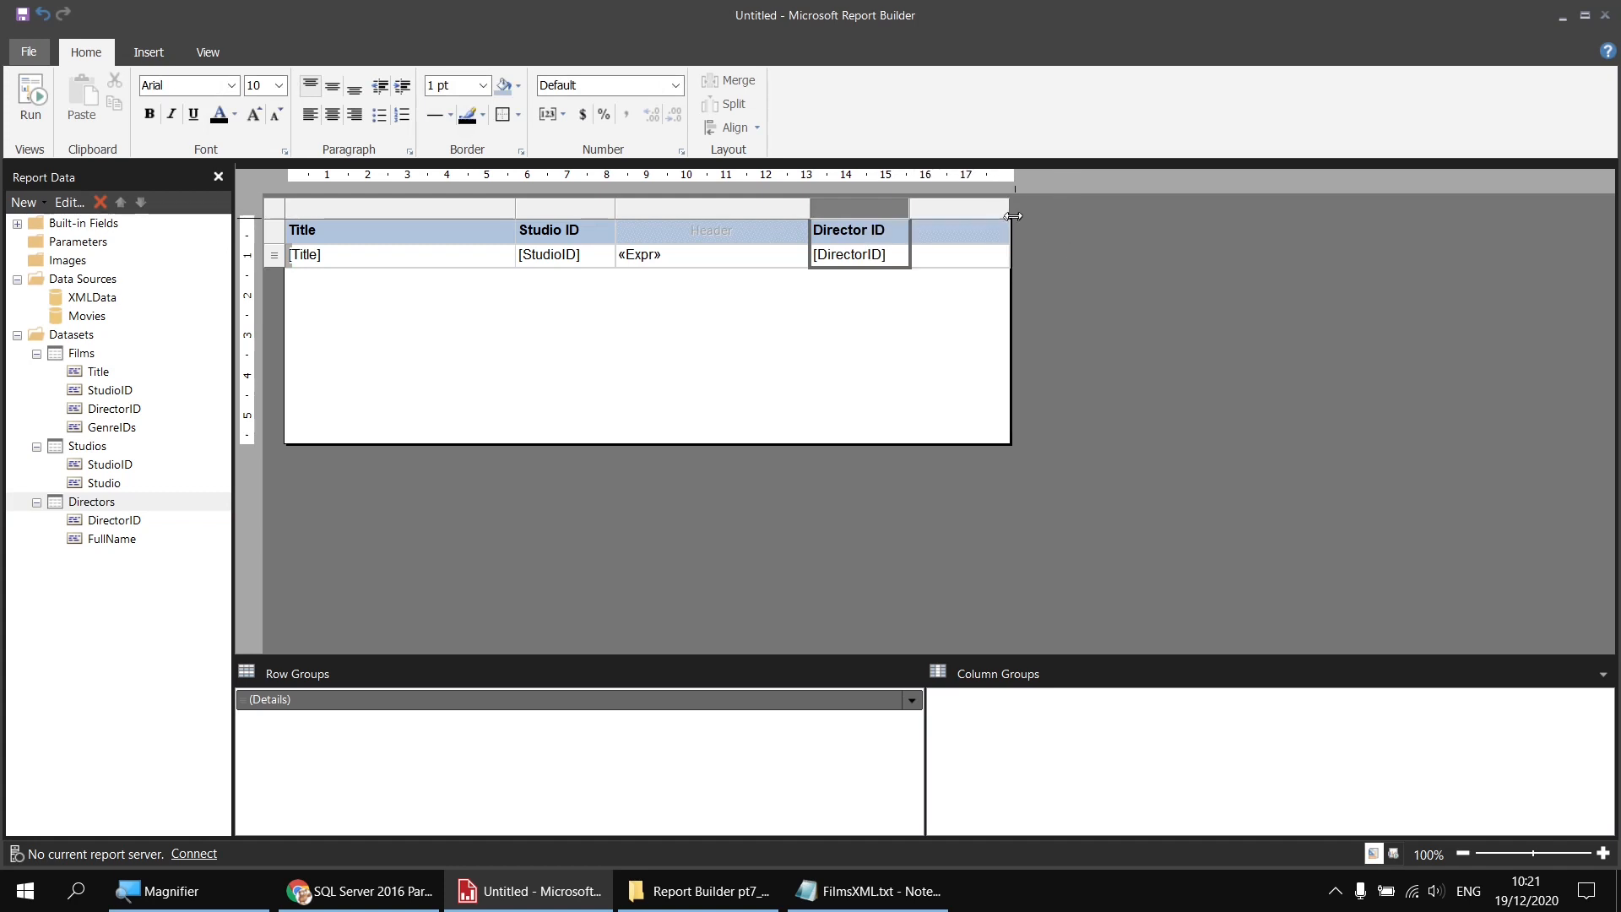
drag(1008, 209, 1089, 210)
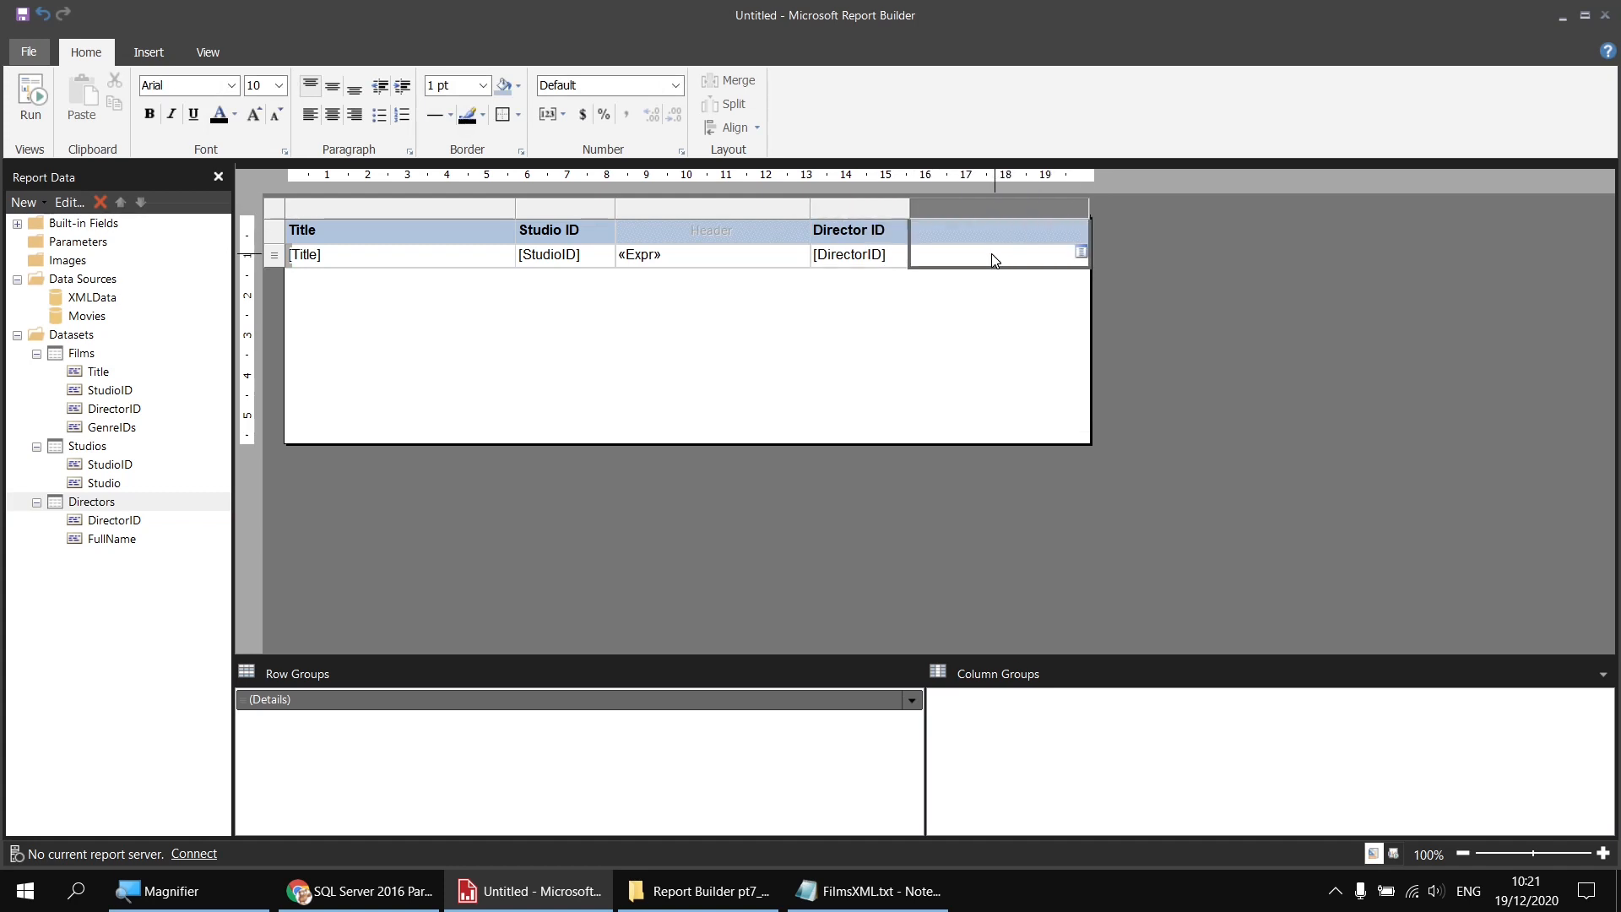
Step: Start an expression in the new column's detail cell with the Lookup function from the Miscellaneous functions
right_click(991, 253)
click(1056, 409)
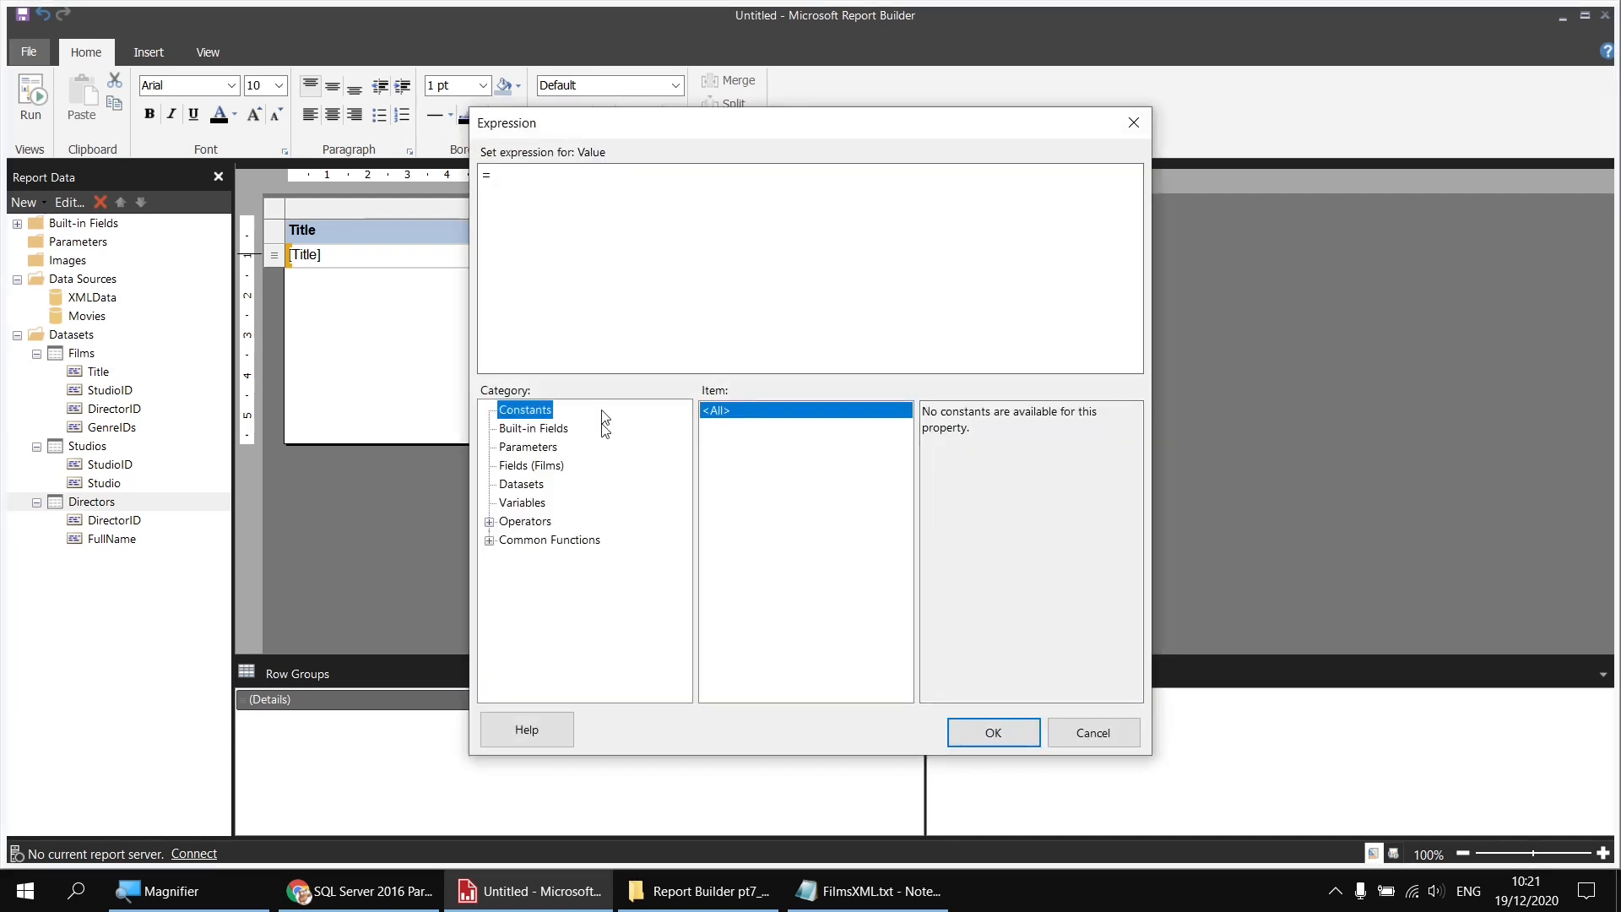
click(488, 540)
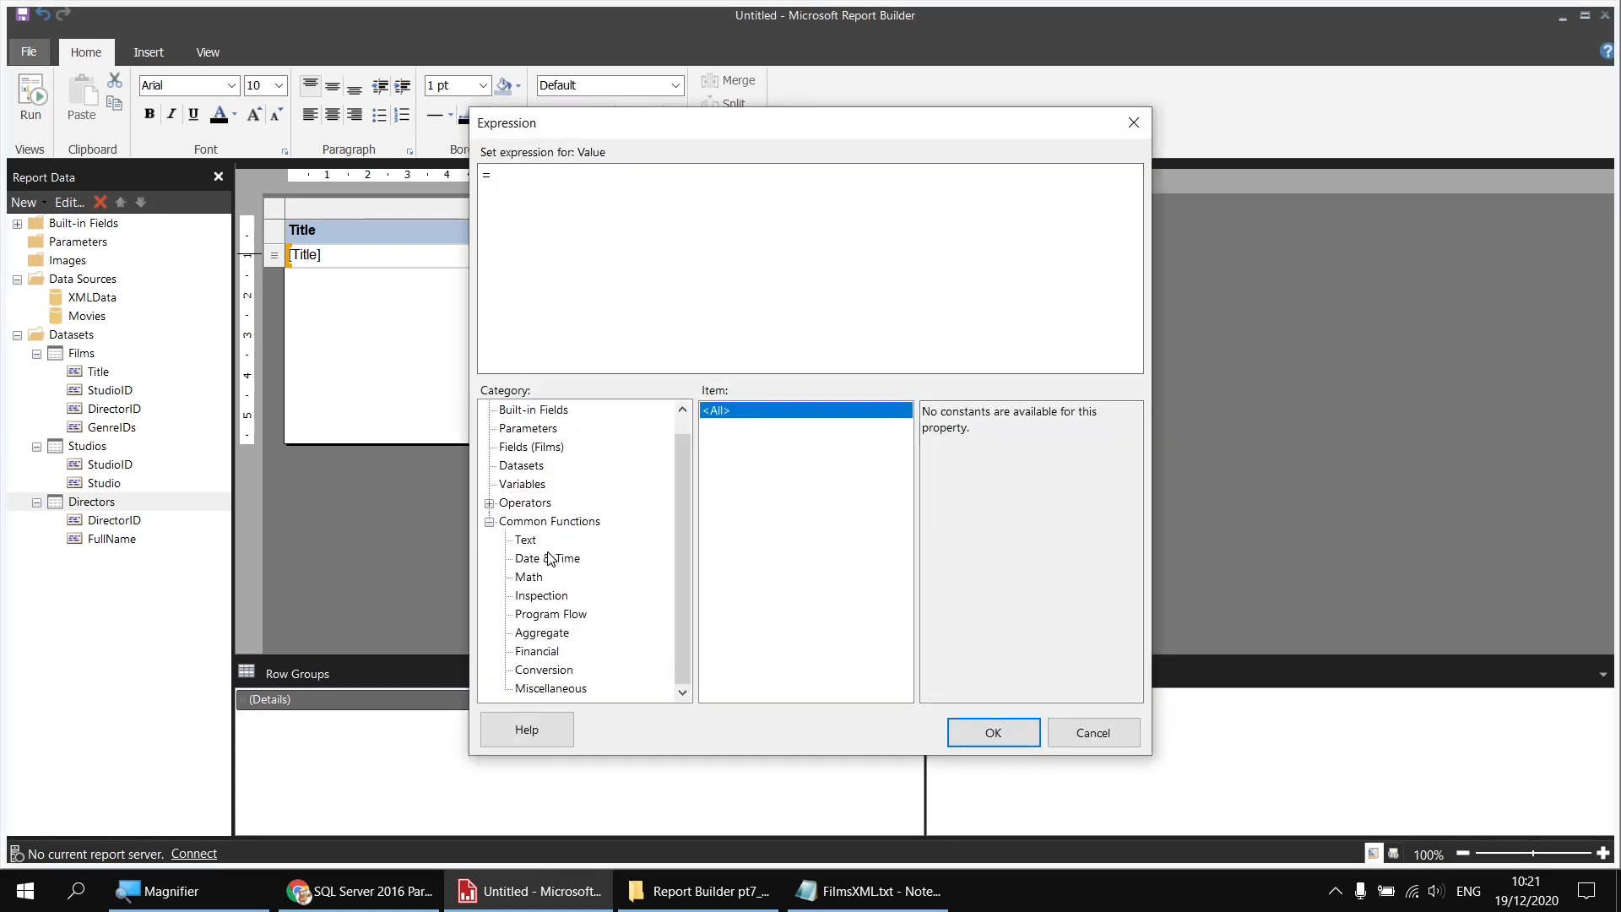
click(544, 688)
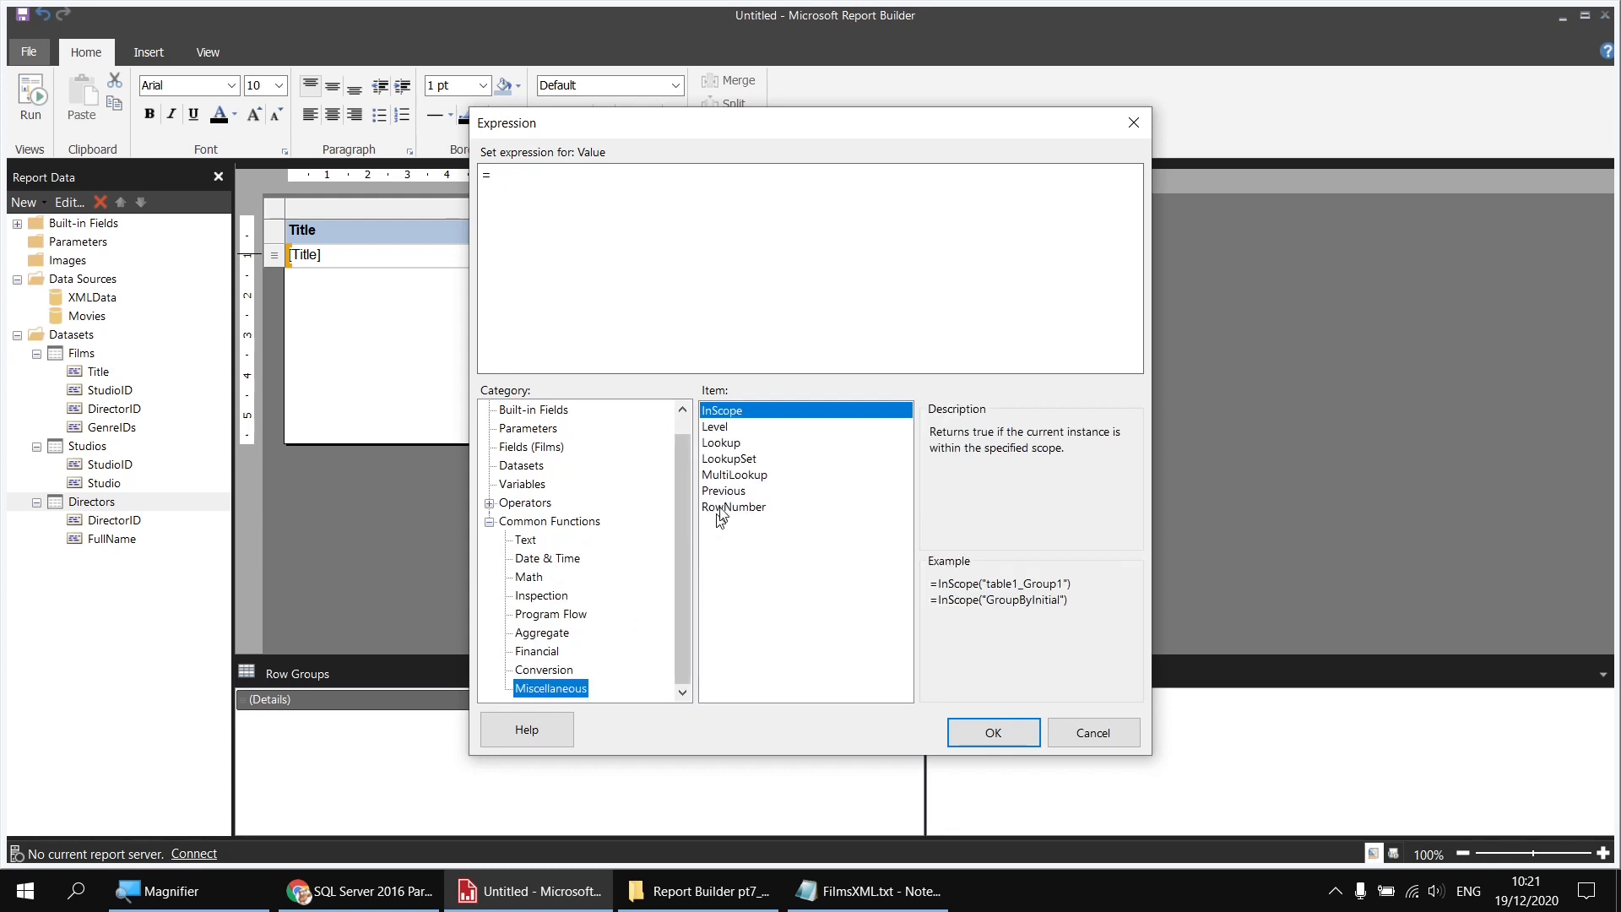
double_click(732, 443)
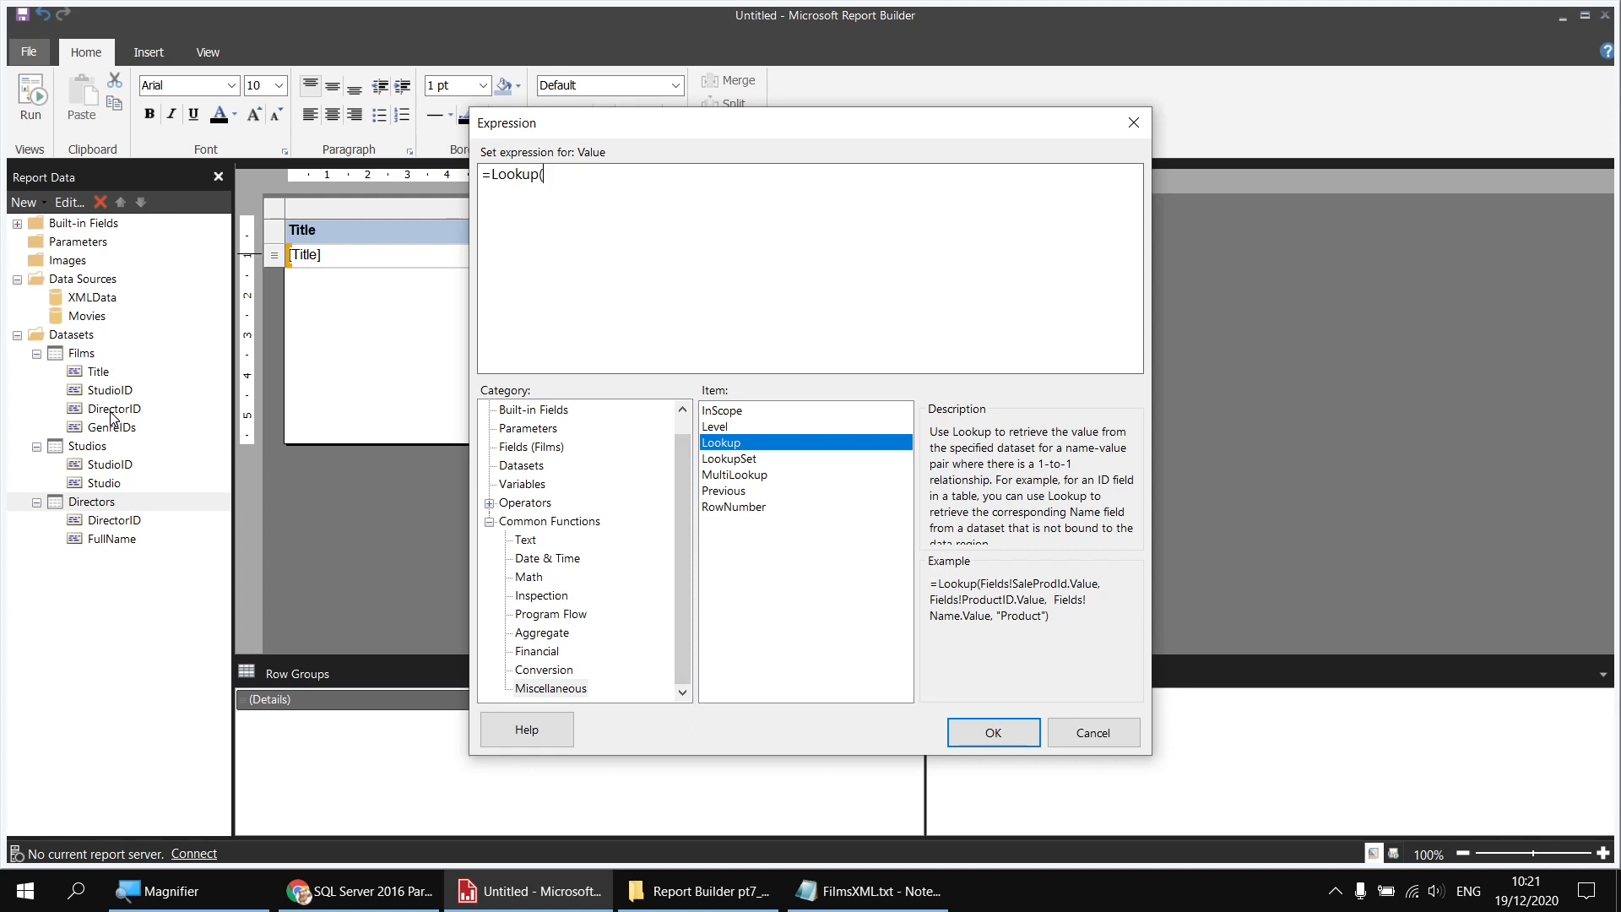
Step: Add the first two Lookup arguments: the Films DirectorID converted with CInt, and Fields!DirectorID.Value
click(555, 670)
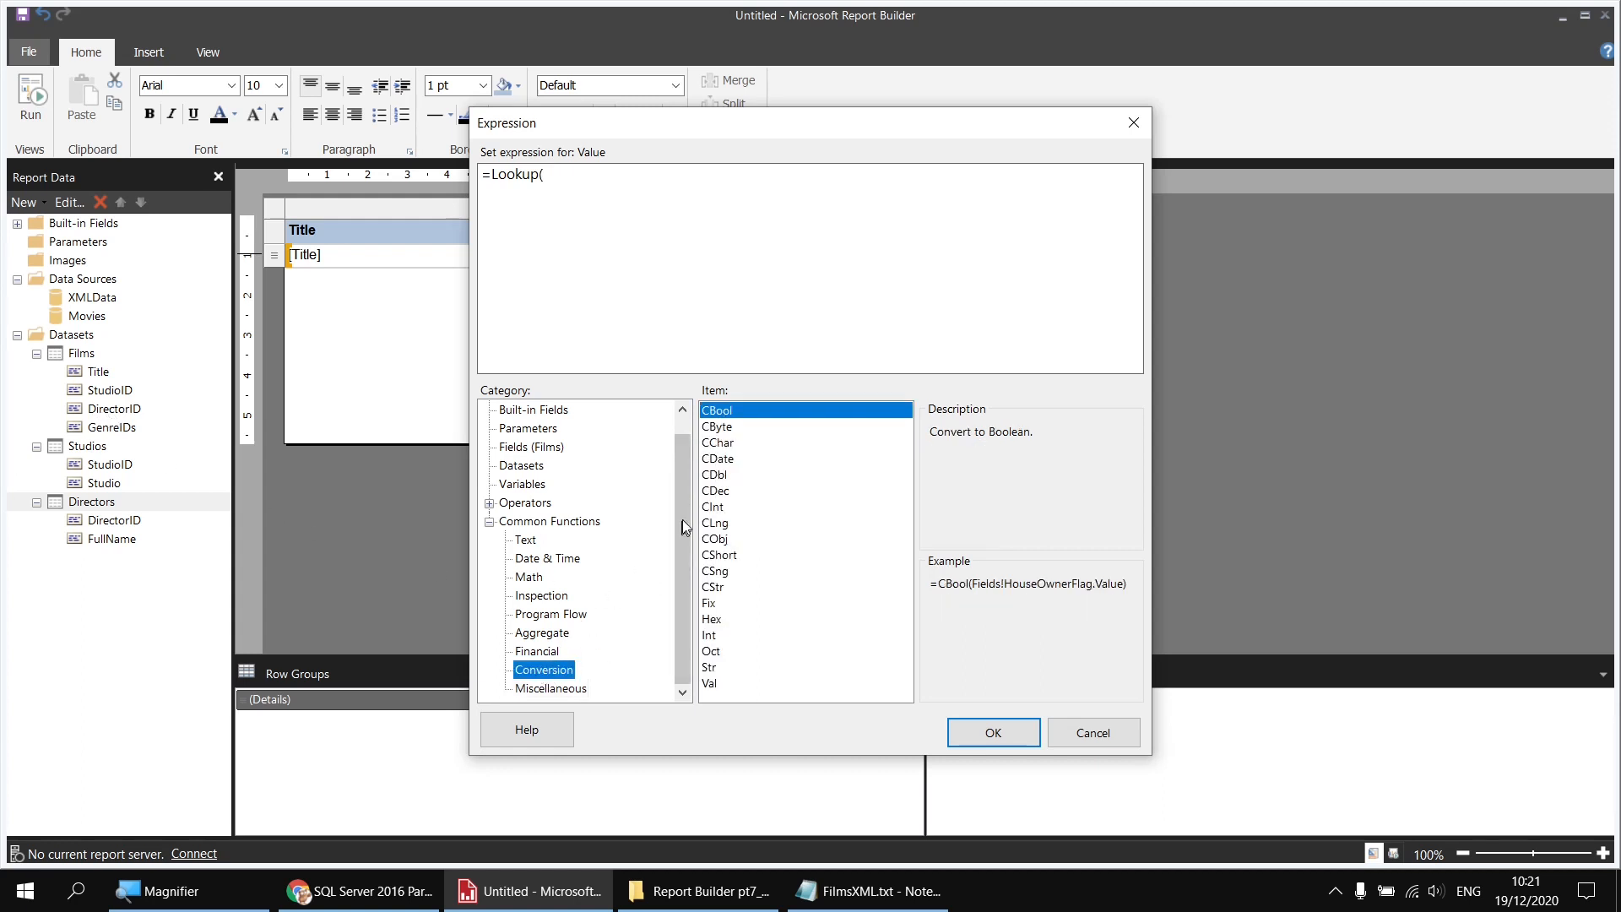
click(717, 508)
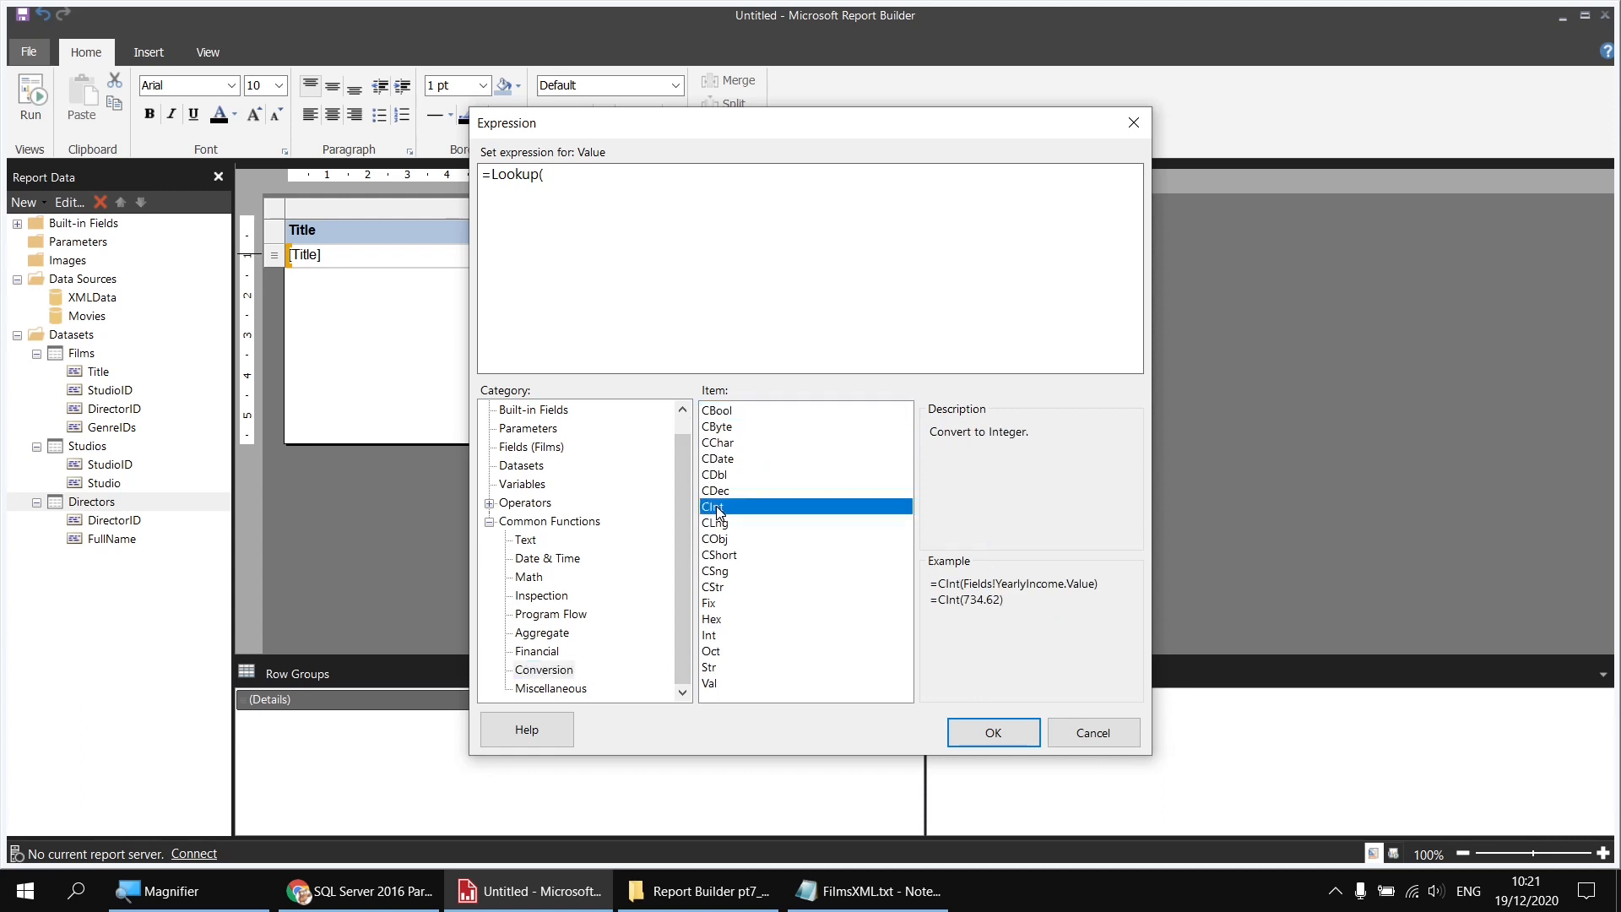
double_click(717, 508)
click(529, 447)
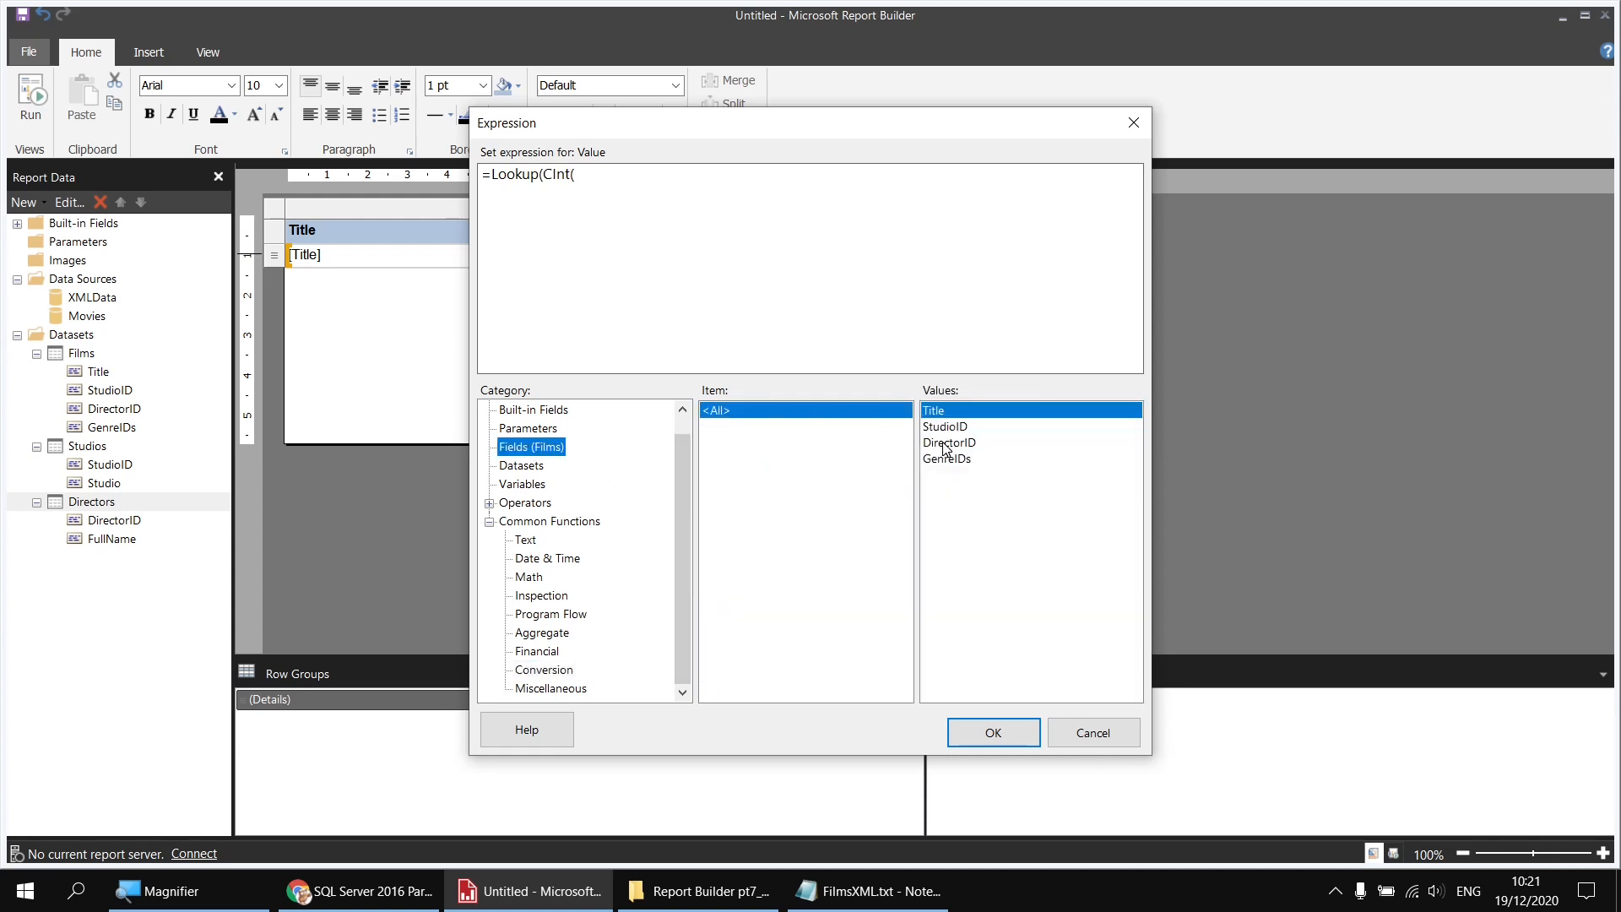
double_click(945, 447)
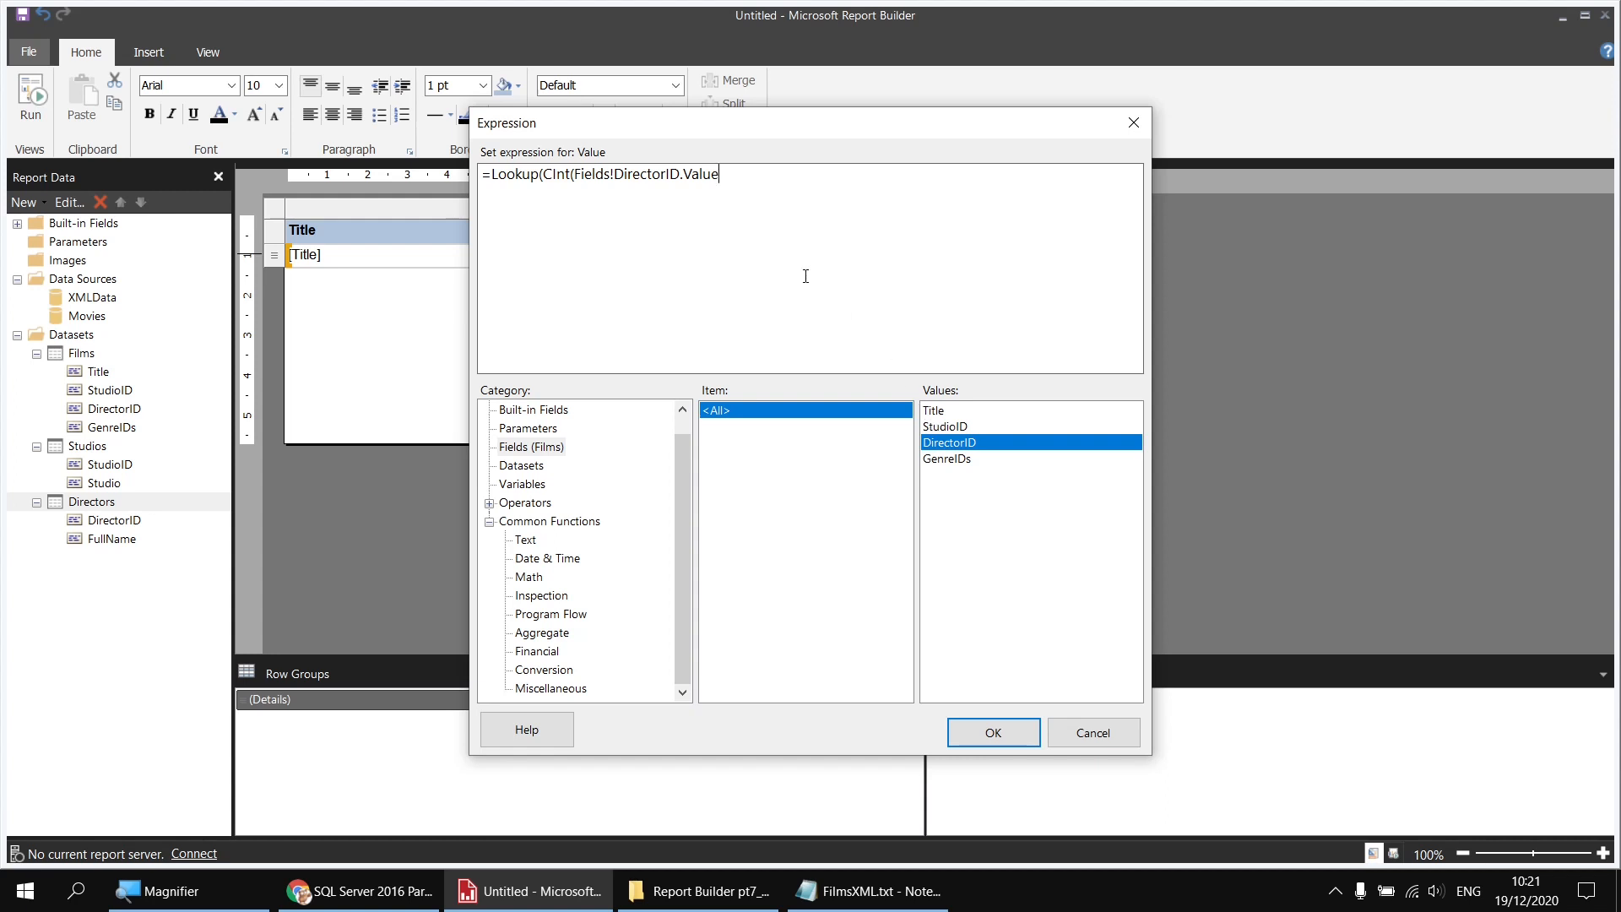
text(),)
double_click(967, 447)
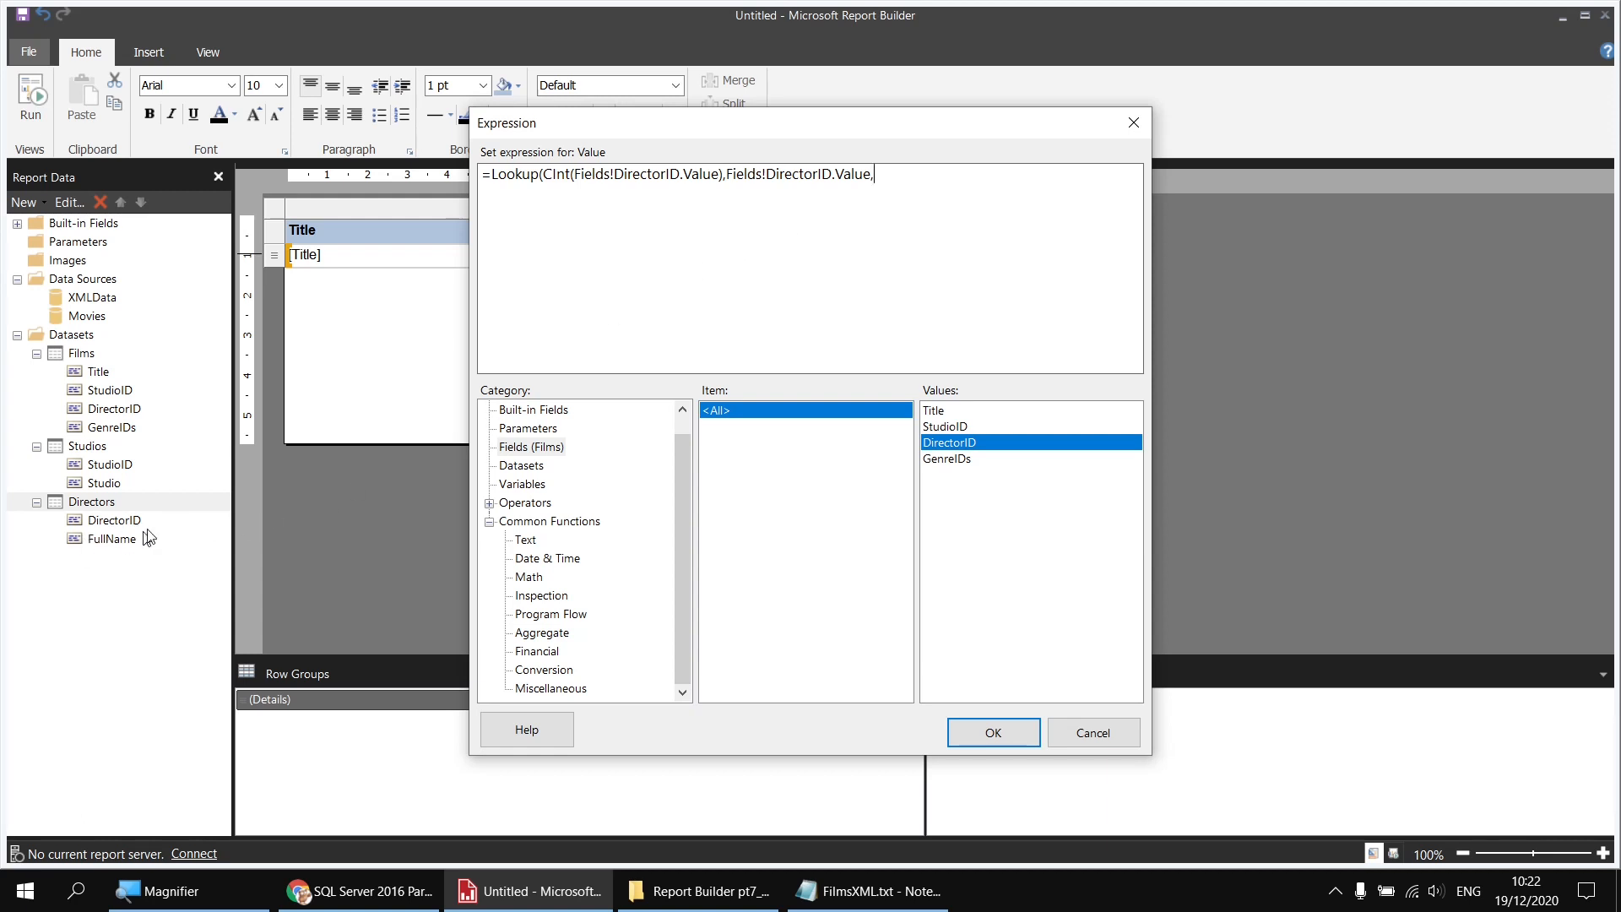
Step: Add FullName from the Directors dataset as the Lookup result, removing the First function but keeping the "Directors" dataset argument
click(523, 467)
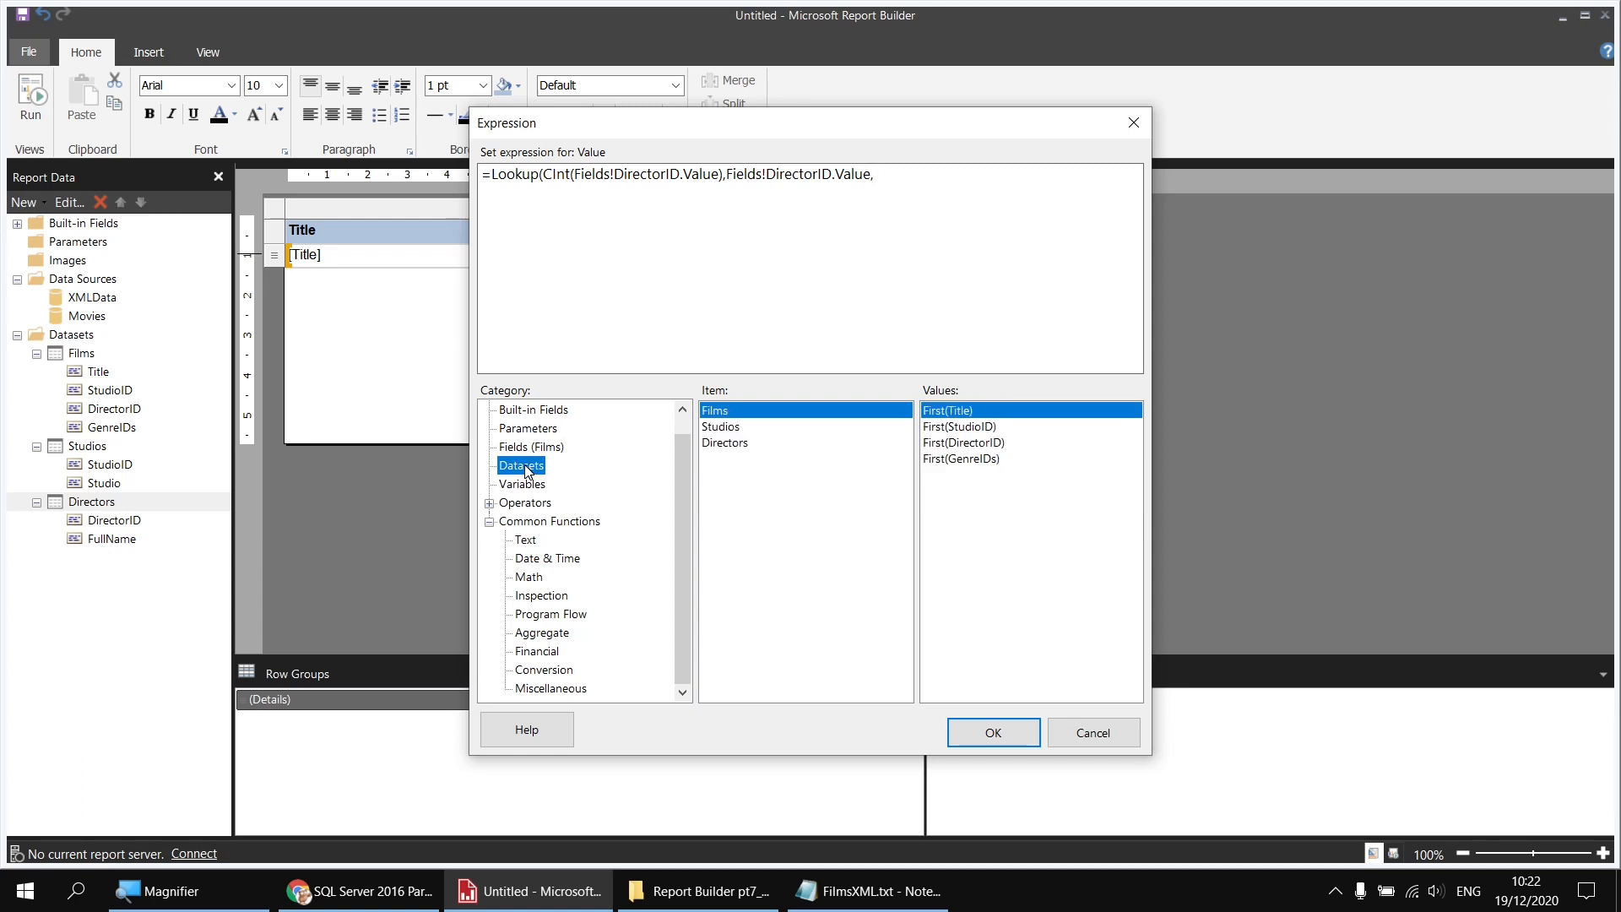
click(727, 447)
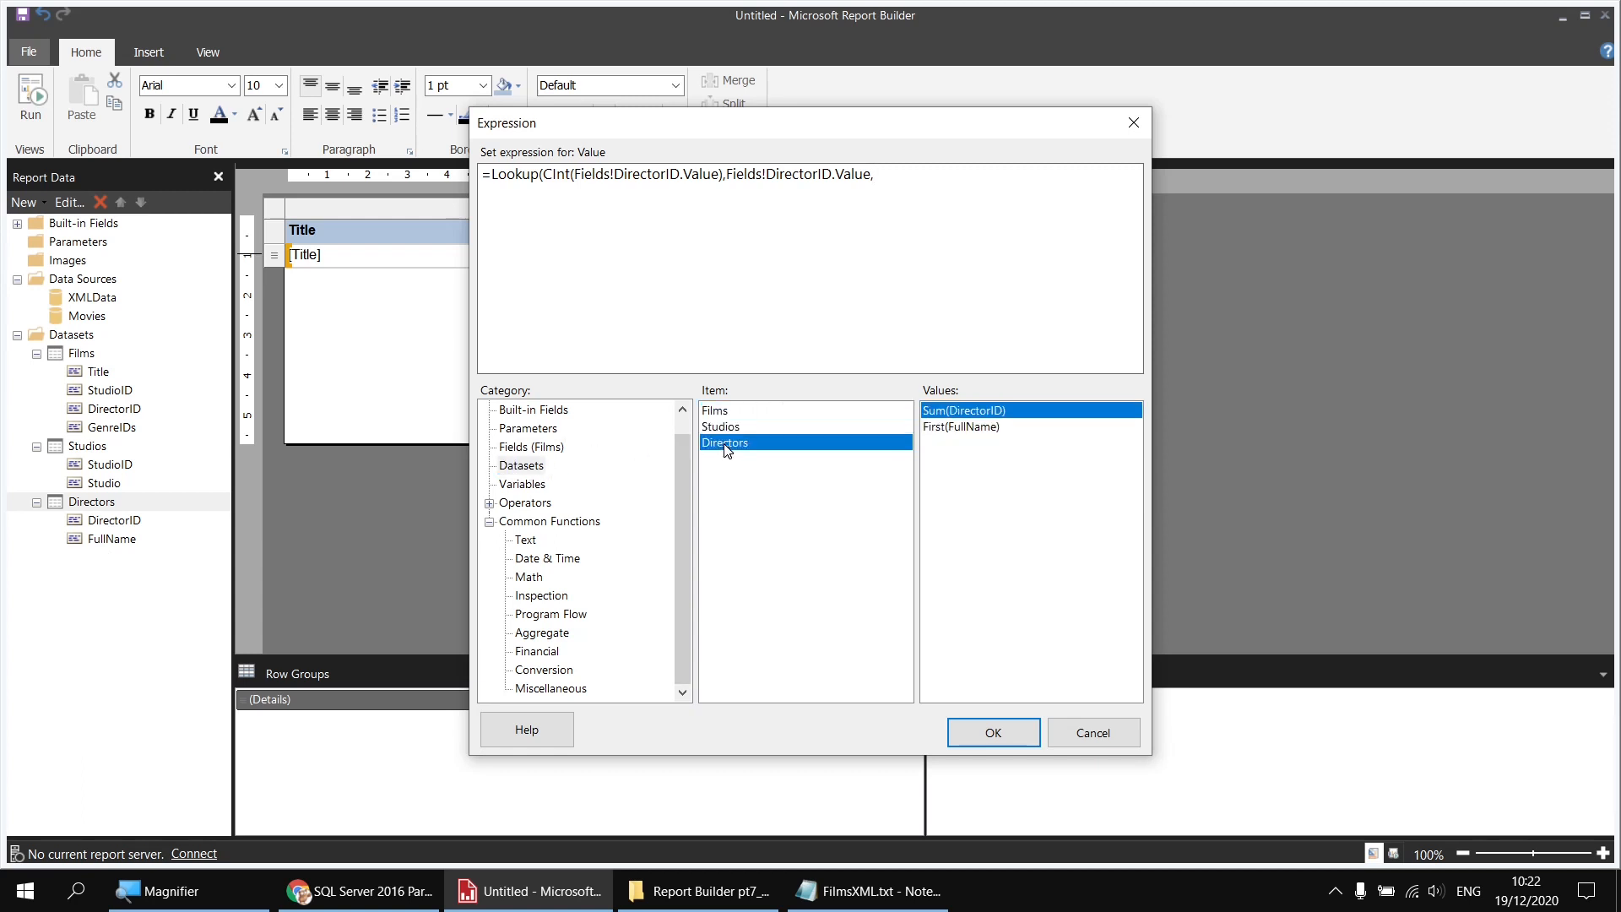
double_click(952, 428)
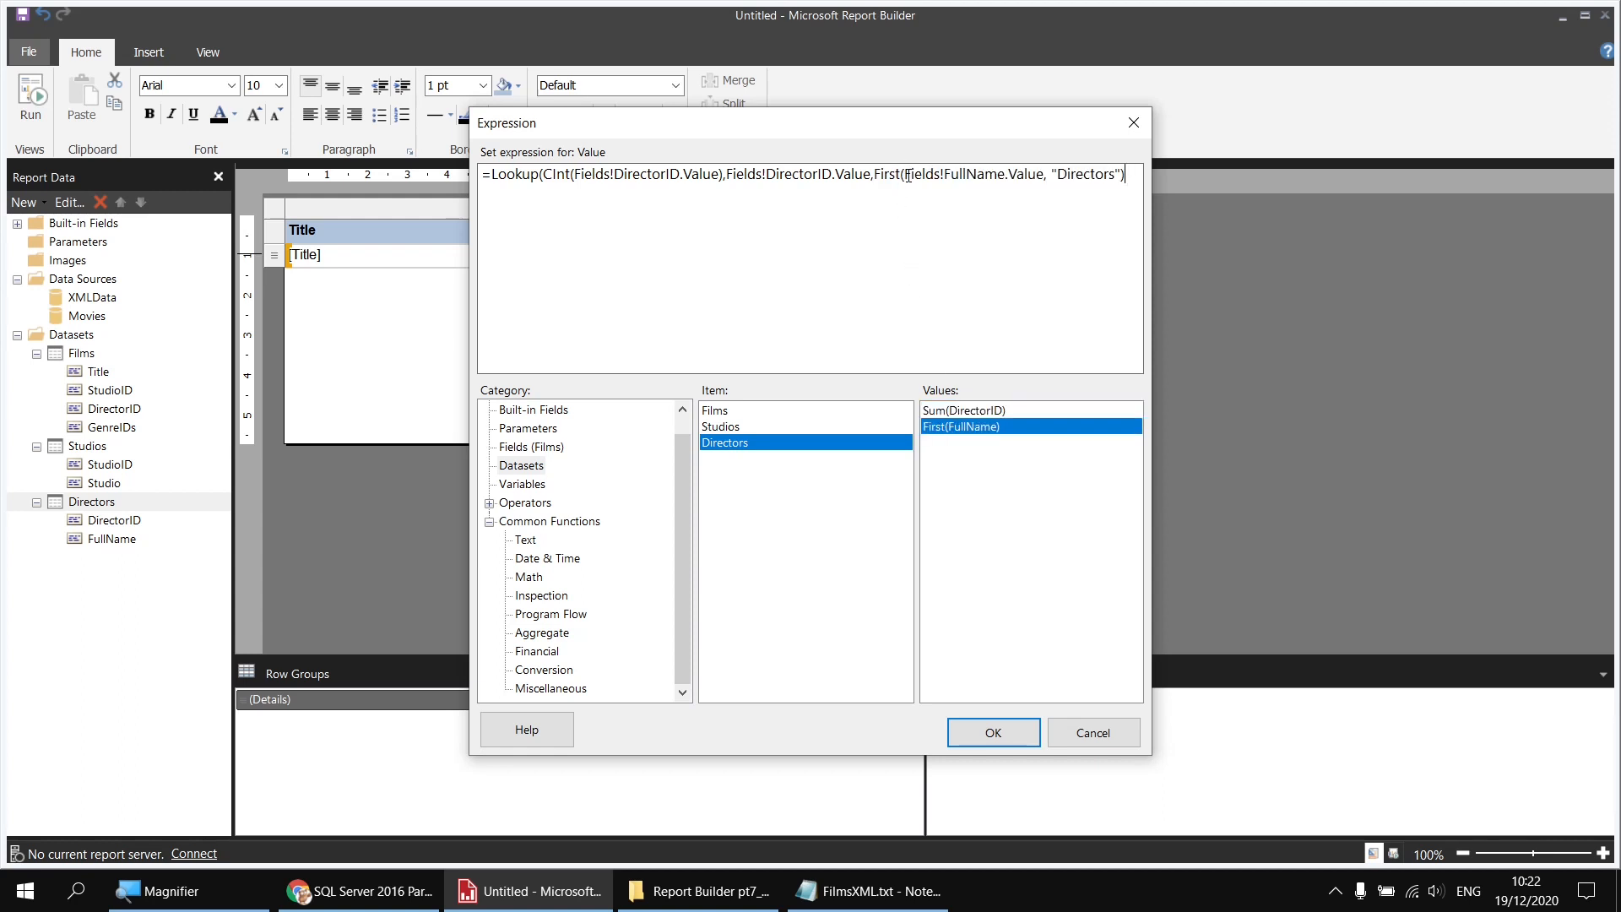
drag(904, 175, 875, 175)
key(Delete)
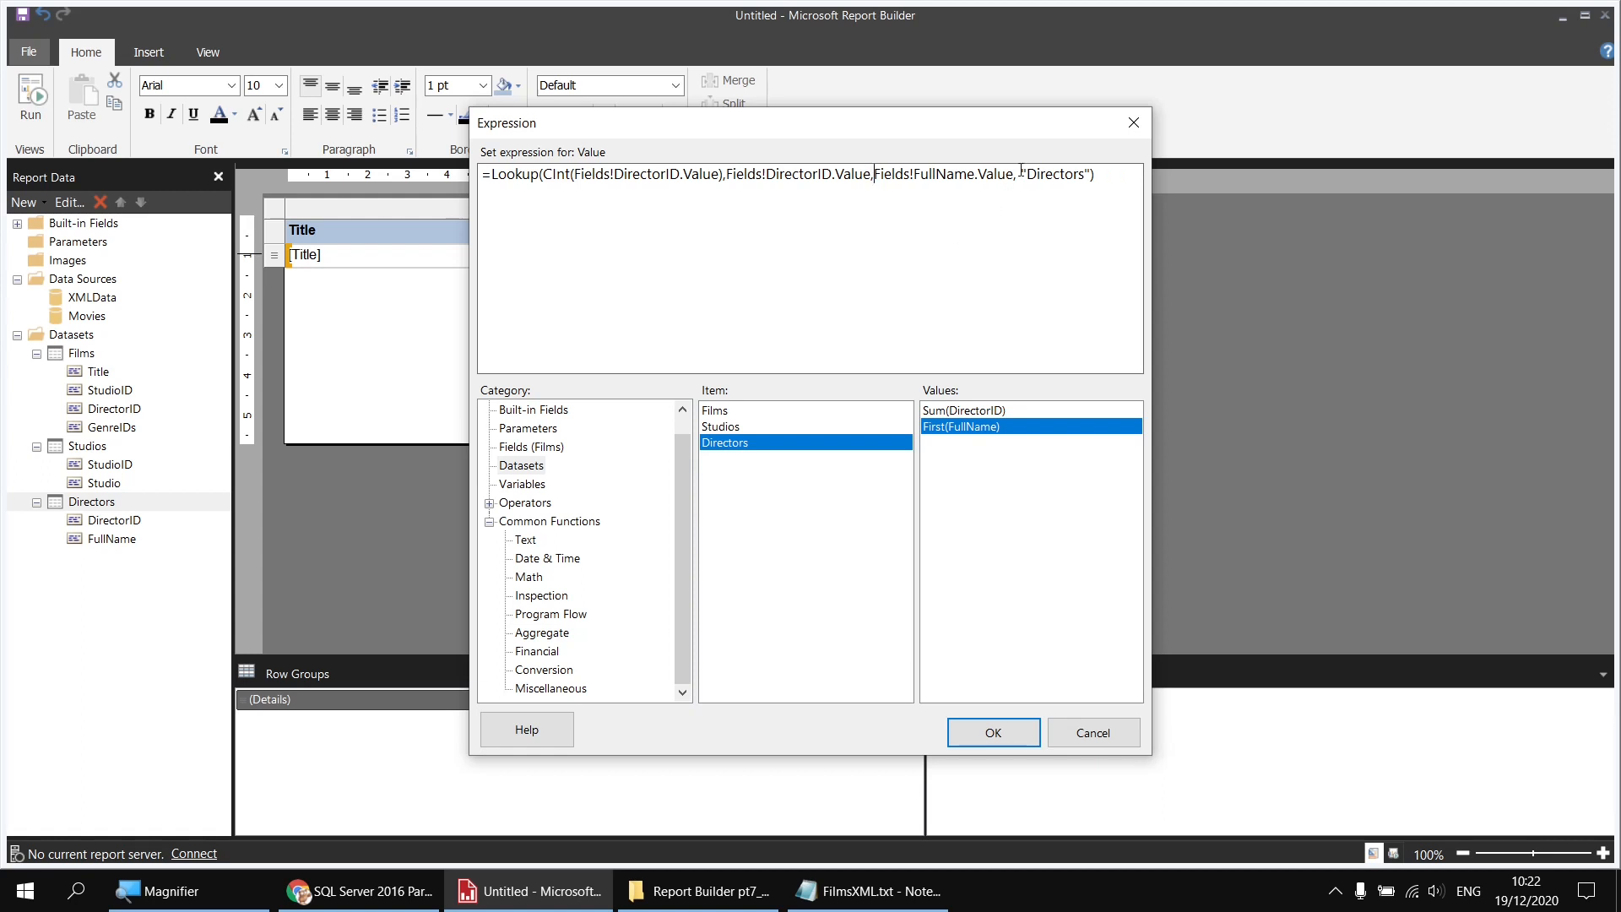
drag(1022, 174, 1099, 175)
click(1100, 174)
Step: Lay out the Lookup expression with each of its four arguments on a separate indented line
click(543, 175)
key(Return)
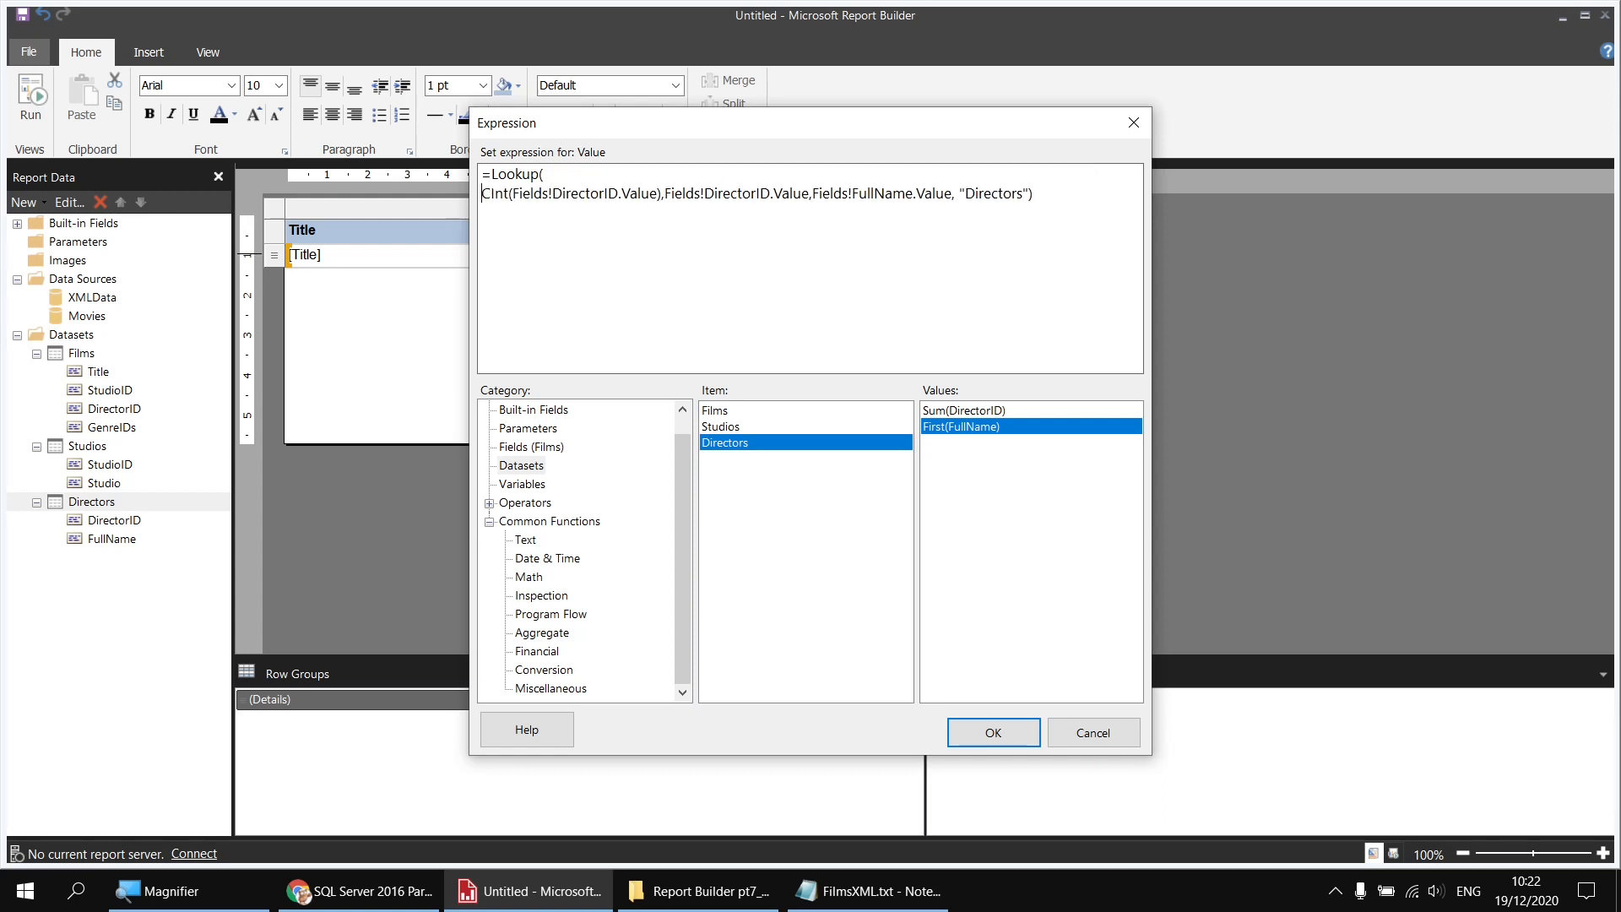
click(682, 194)
key(Return)
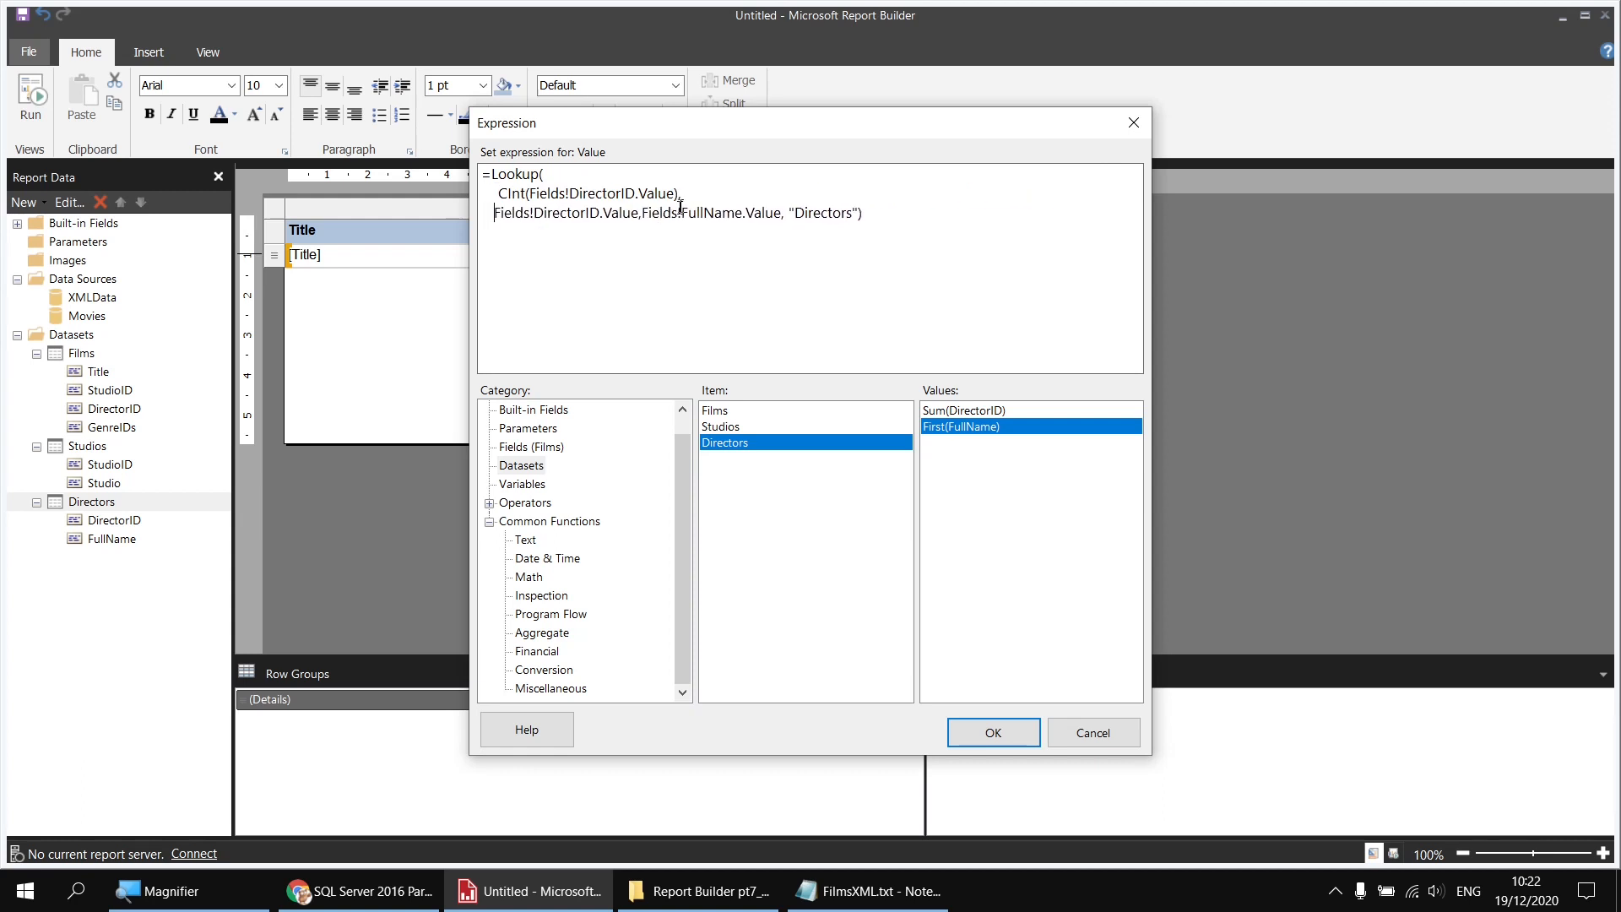
click(647, 212)
key(Return)
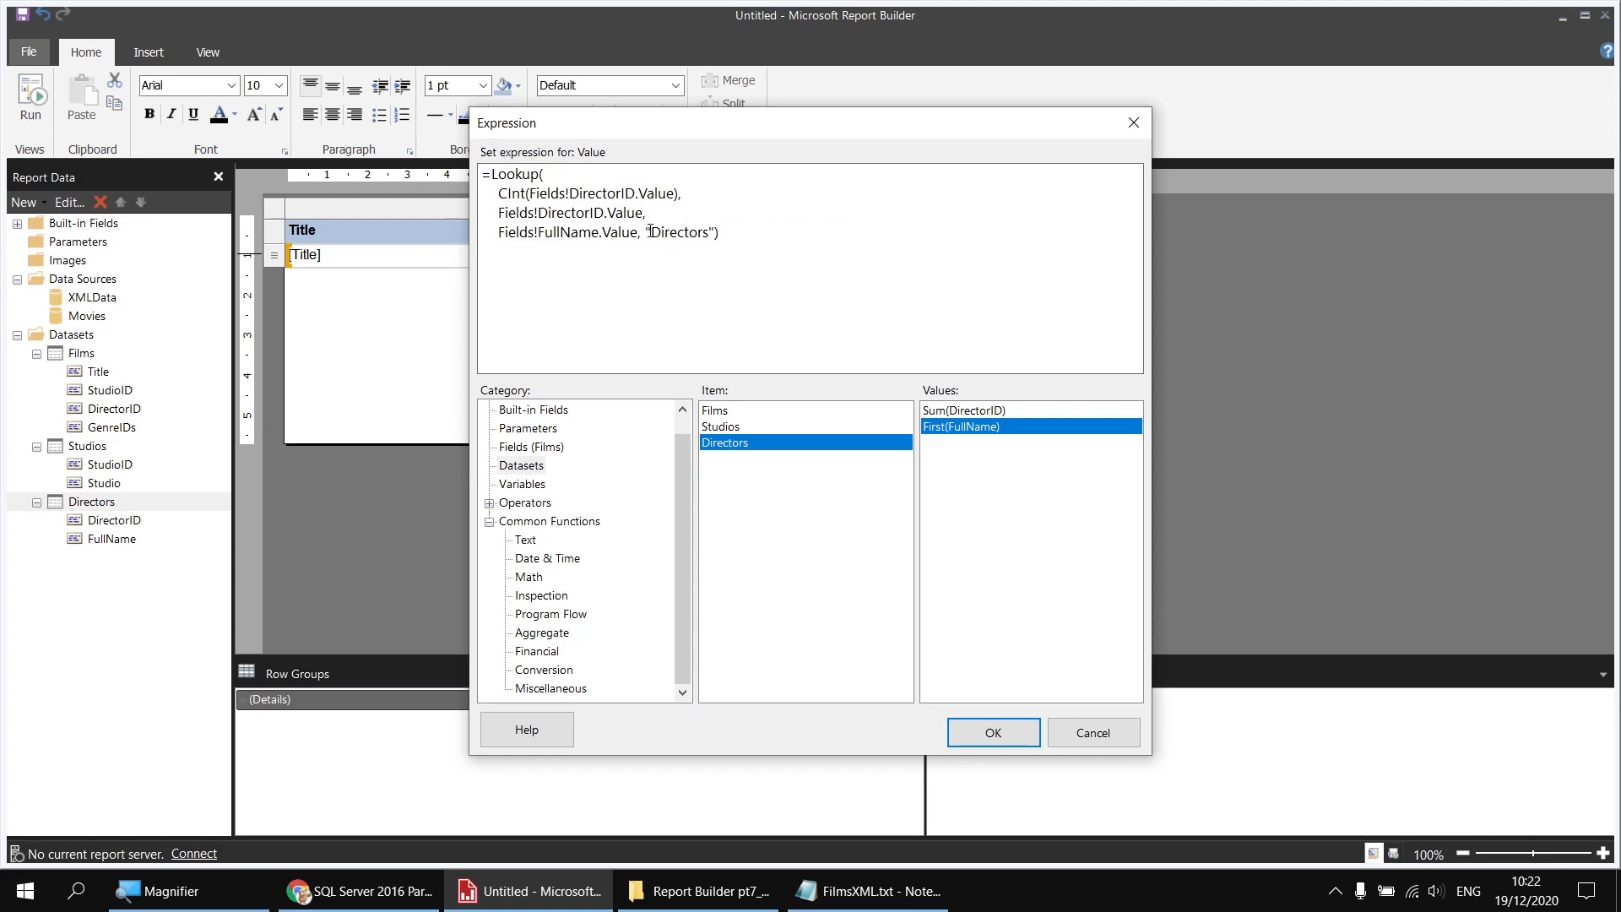
click(646, 231)
key(Return)
click(591, 252)
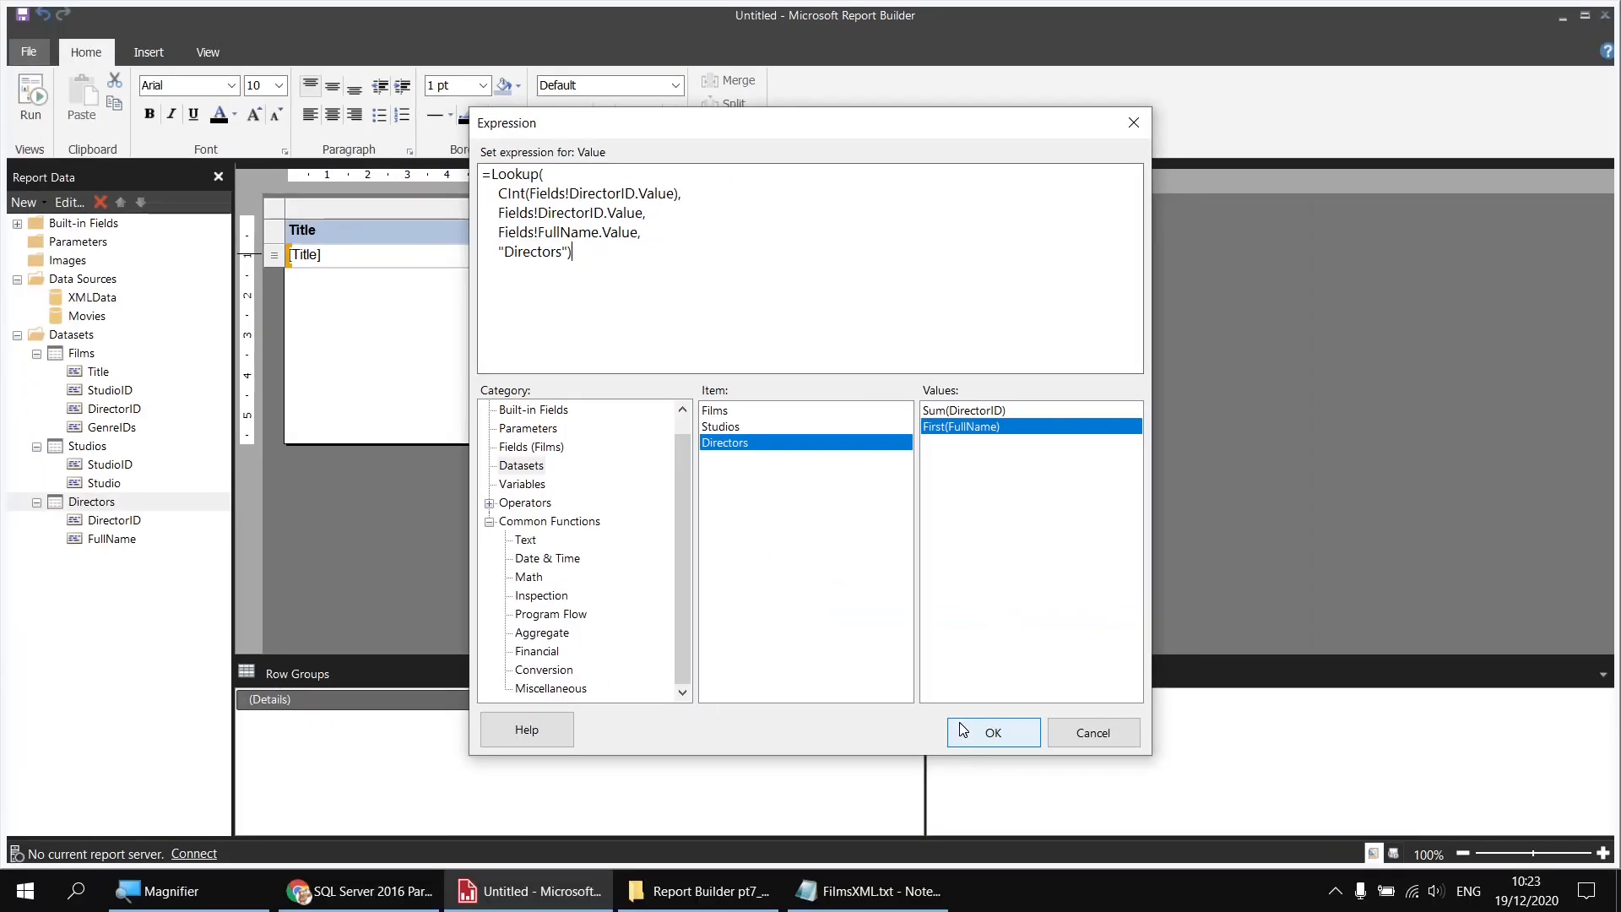
Step: Save the director Lookup expression and run the report to check the director names, returning to the design view
click(962, 728)
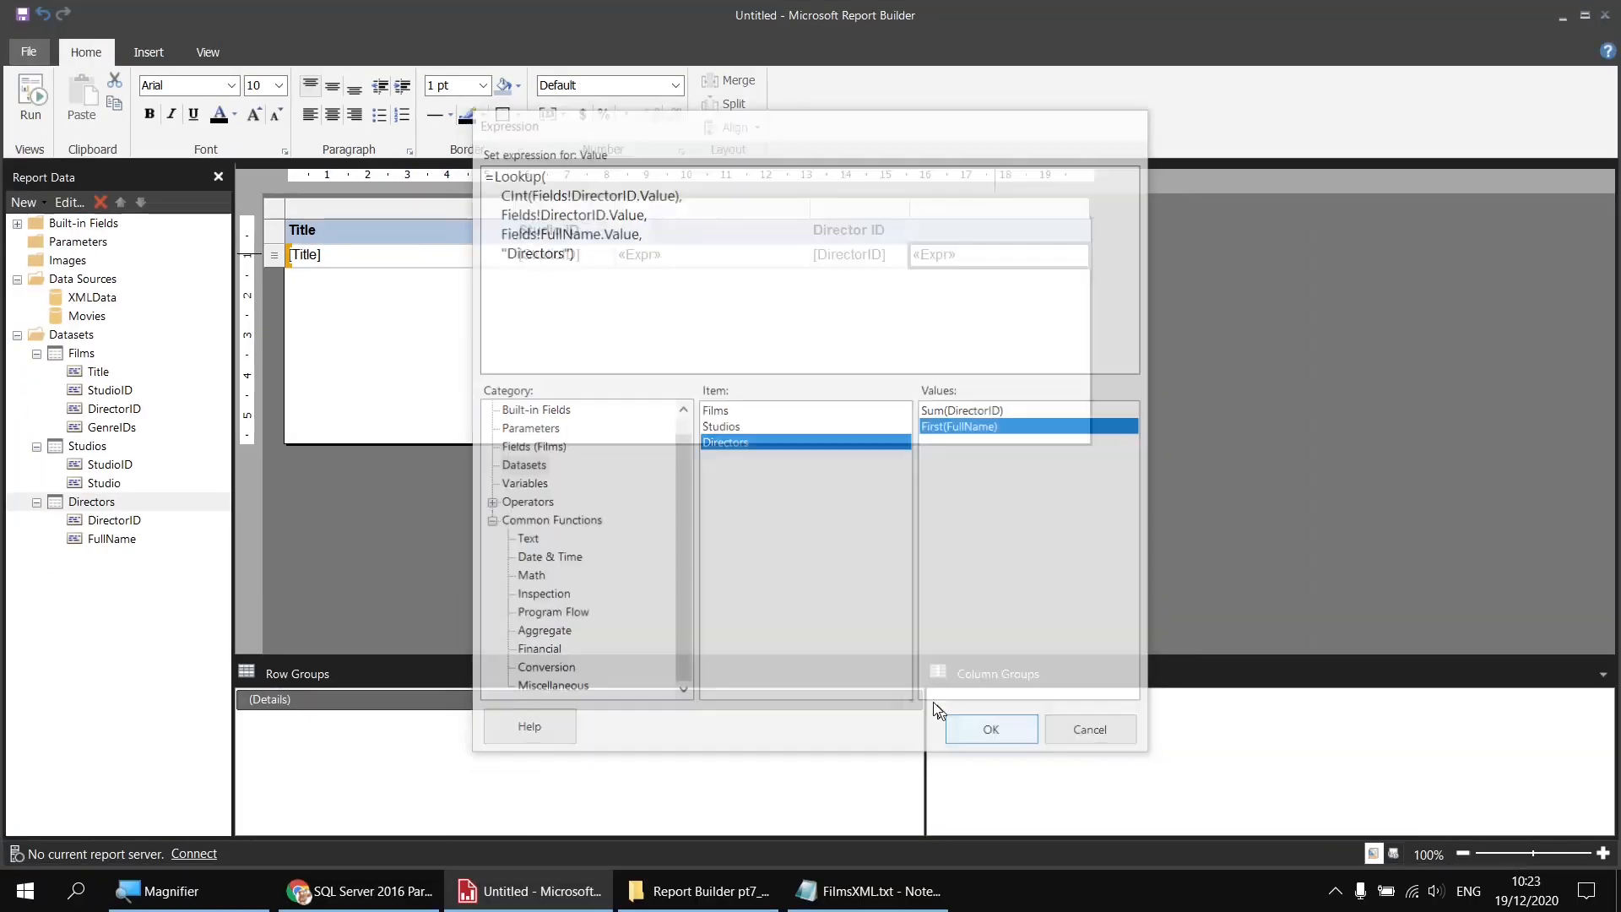
click(30, 101)
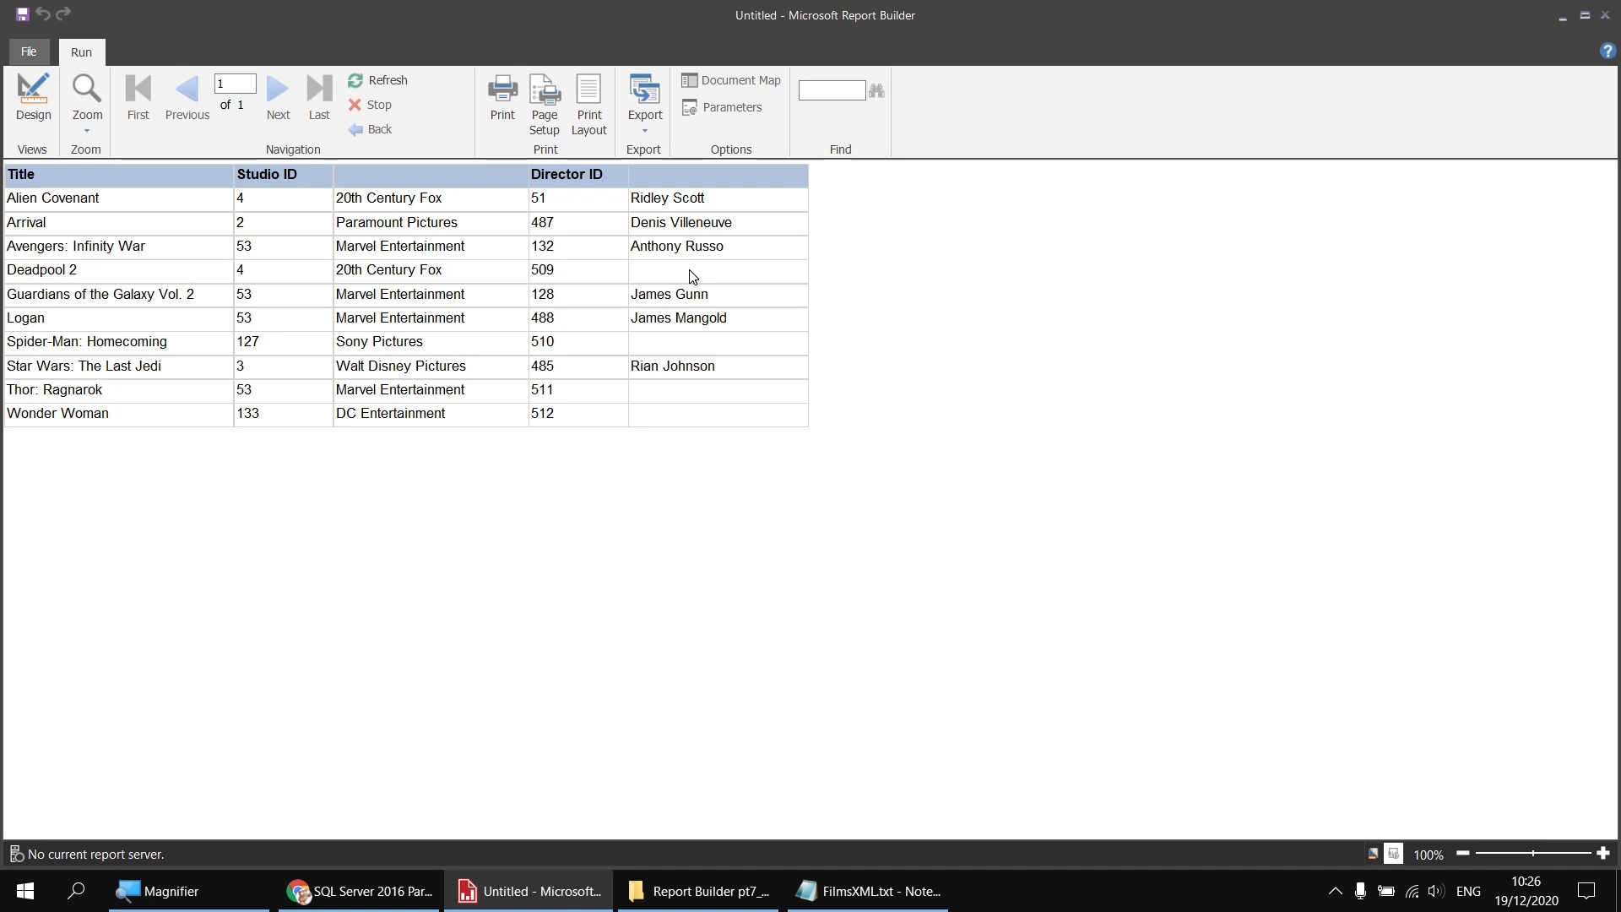
click(34, 103)
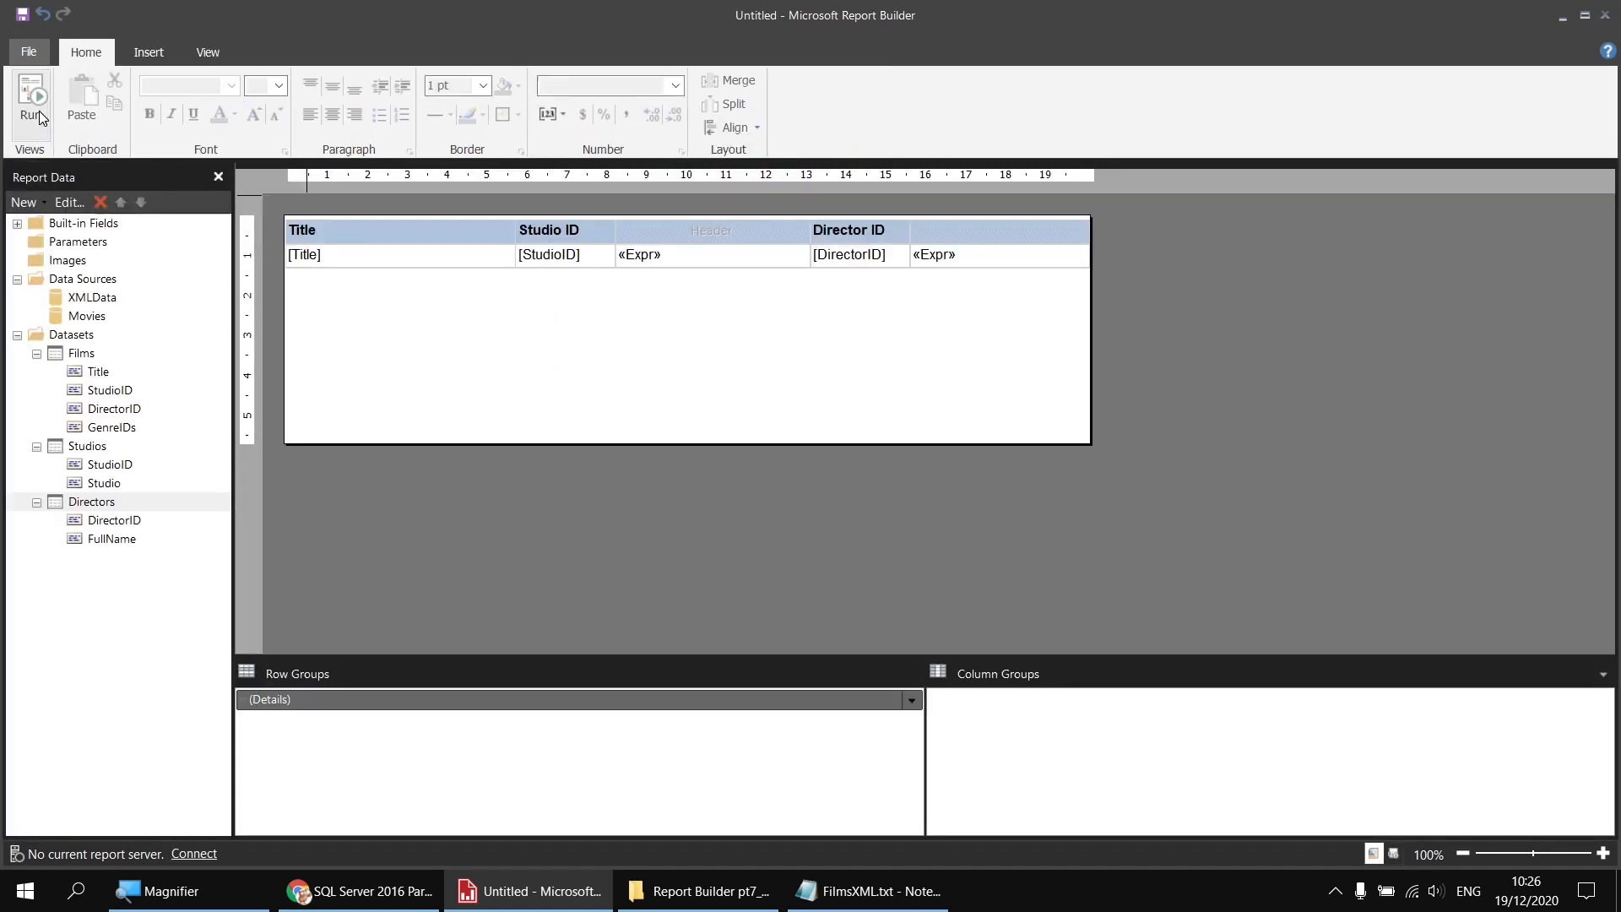
Step: Reopen the director name expression, put IIf( before the Lookup, and view the IIf function's description and example
right_click(978, 261)
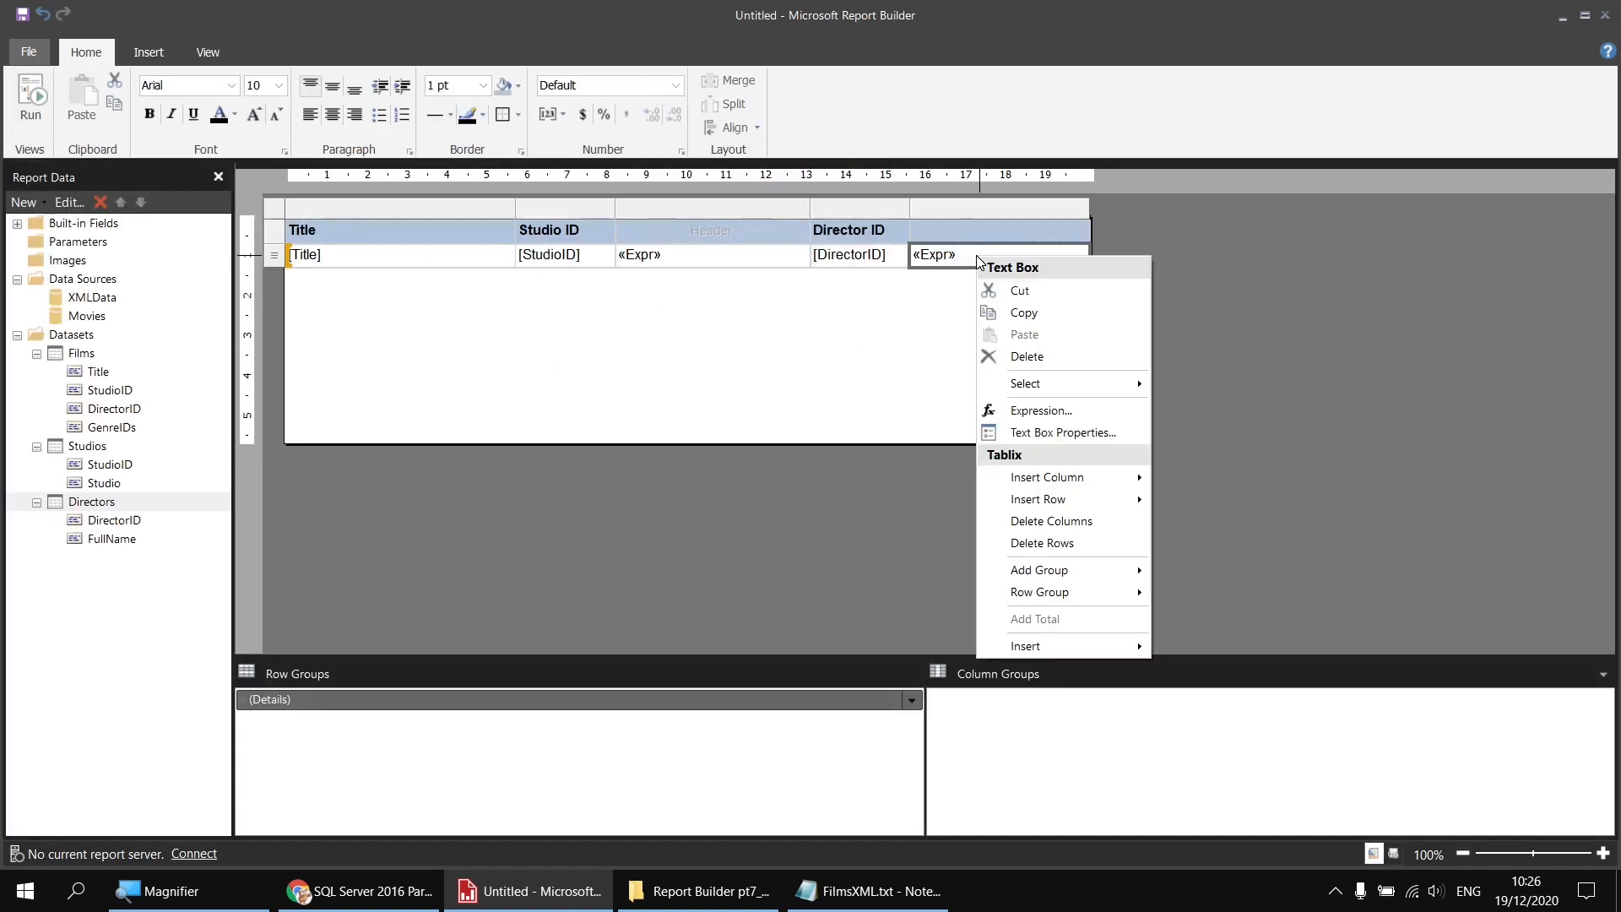
click(1018, 414)
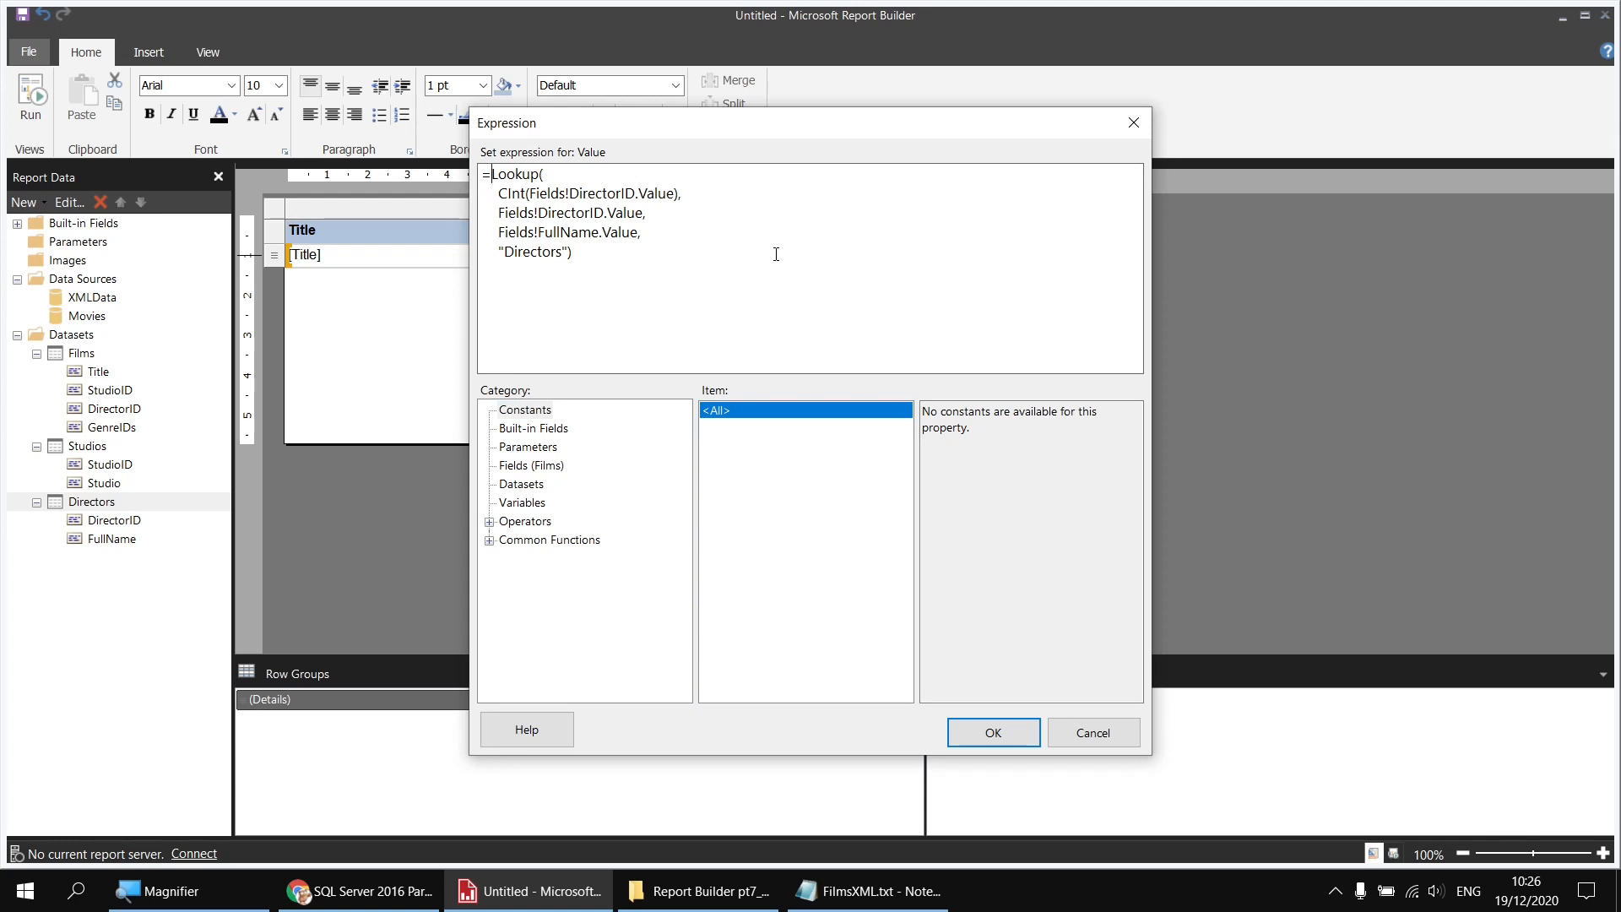
text(IIf()
click(490, 541)
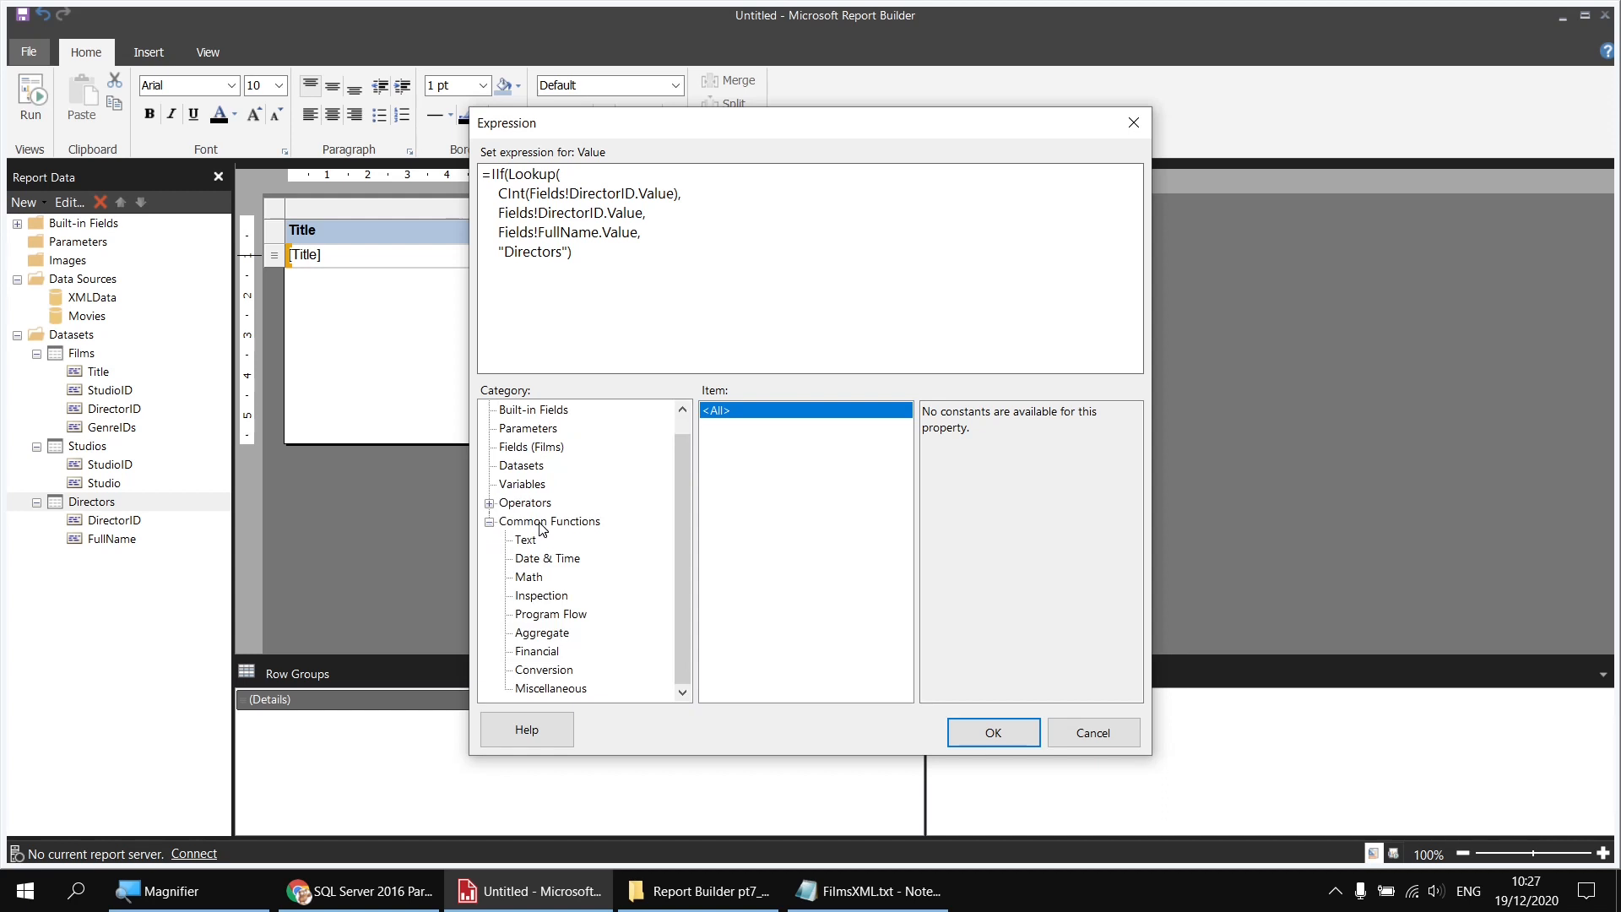
click(547, 614)
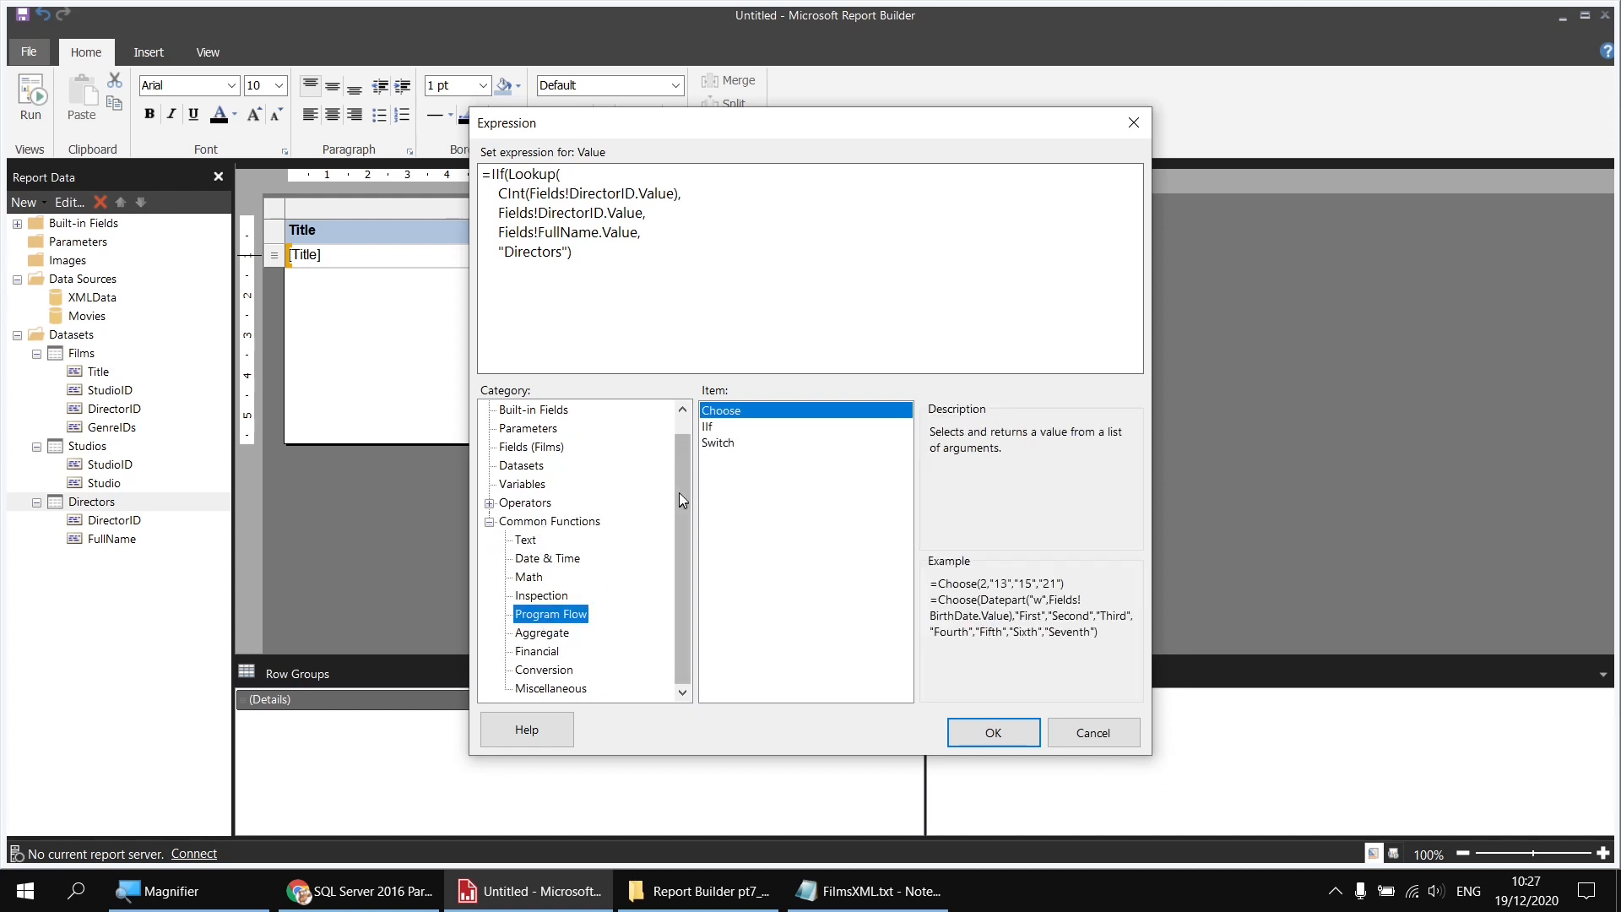
click(720, 427)
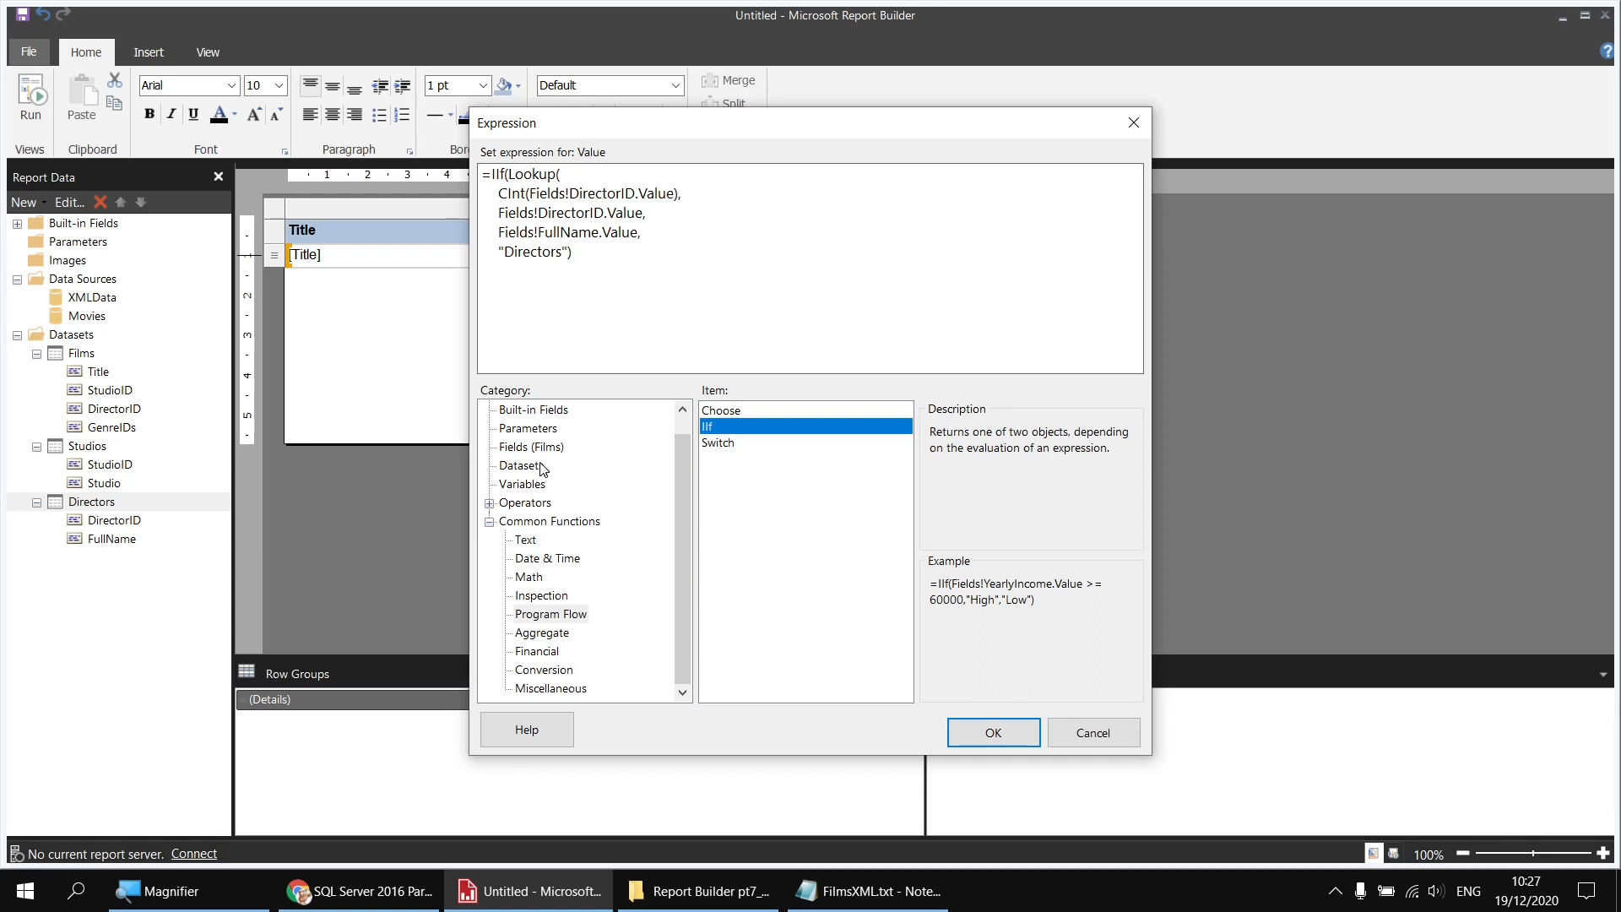
Step: Check the IsNothing function's help, complete the IIf condition with Is Nothing, and set the true result to "No director found"
click(540, 596)
click(723, 444)
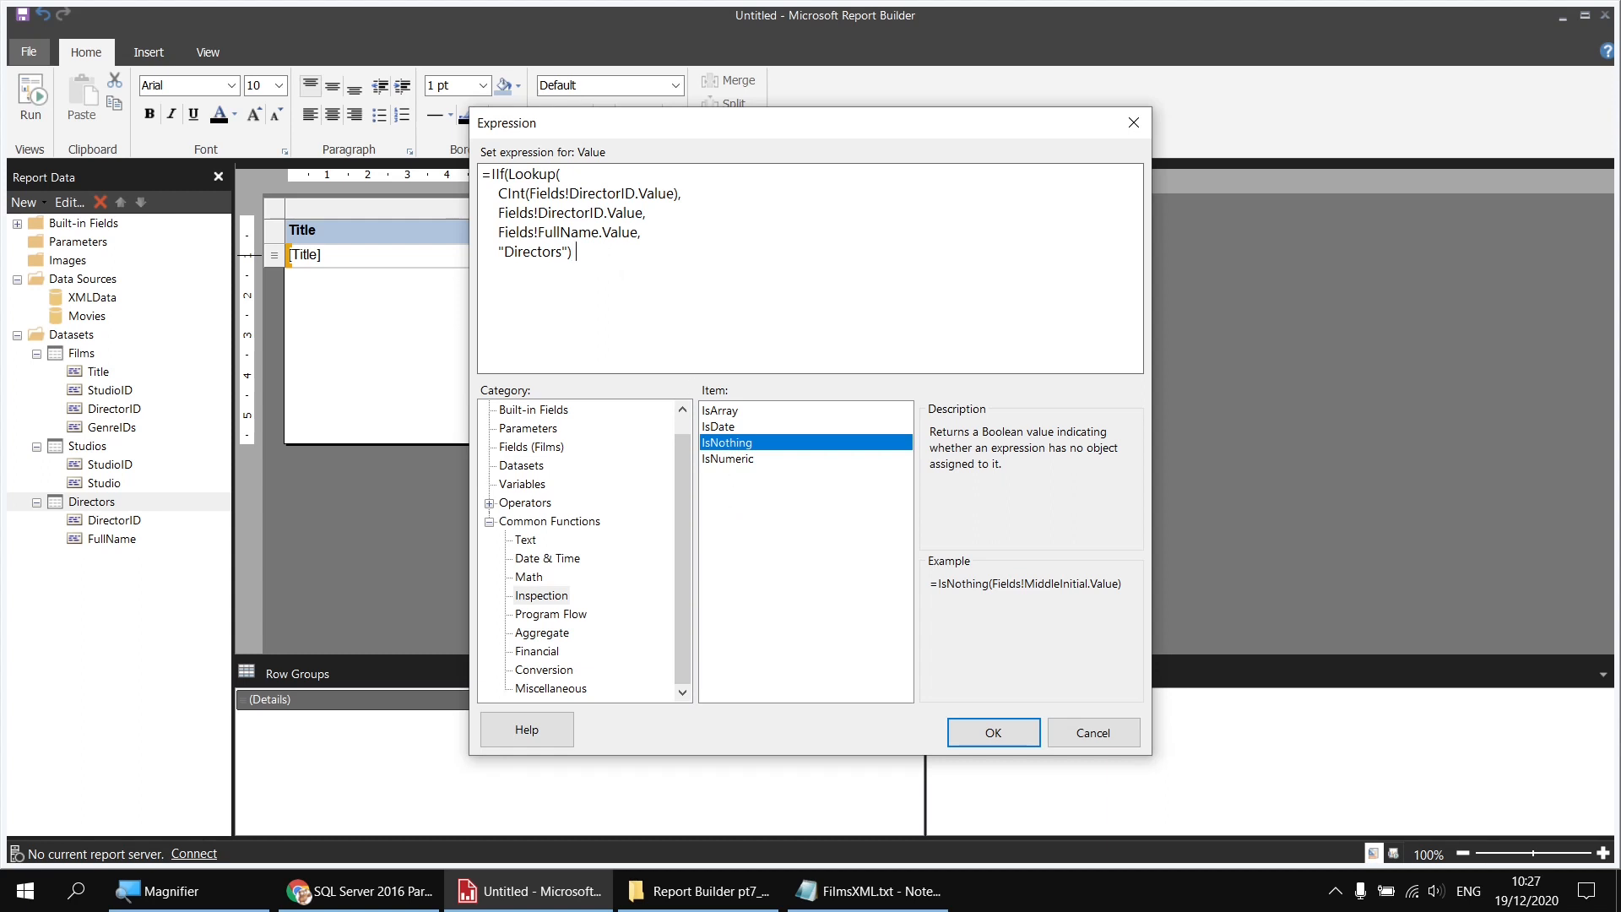
text(Is Nothin)
text(g)
text(, )
text(    "No direc)
text(tor foun)
text(d",)
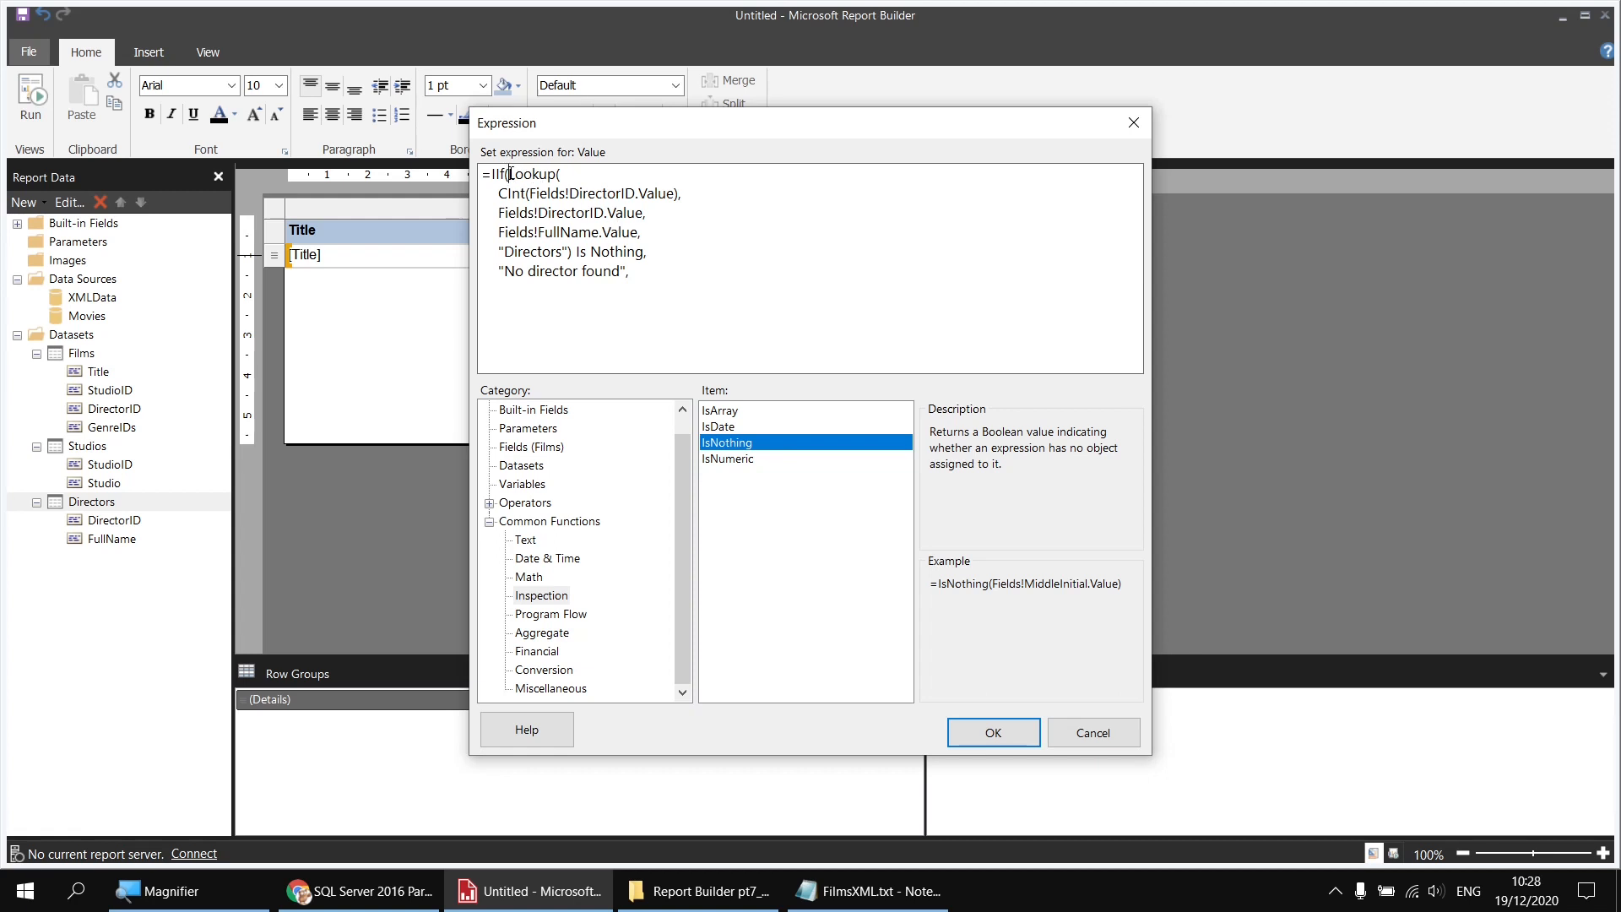
Step: Copy the whole Lookup function and paste it on a new line as the IIf function's false result
drag(510, 174, 573, 252)
key(ctrl+c)
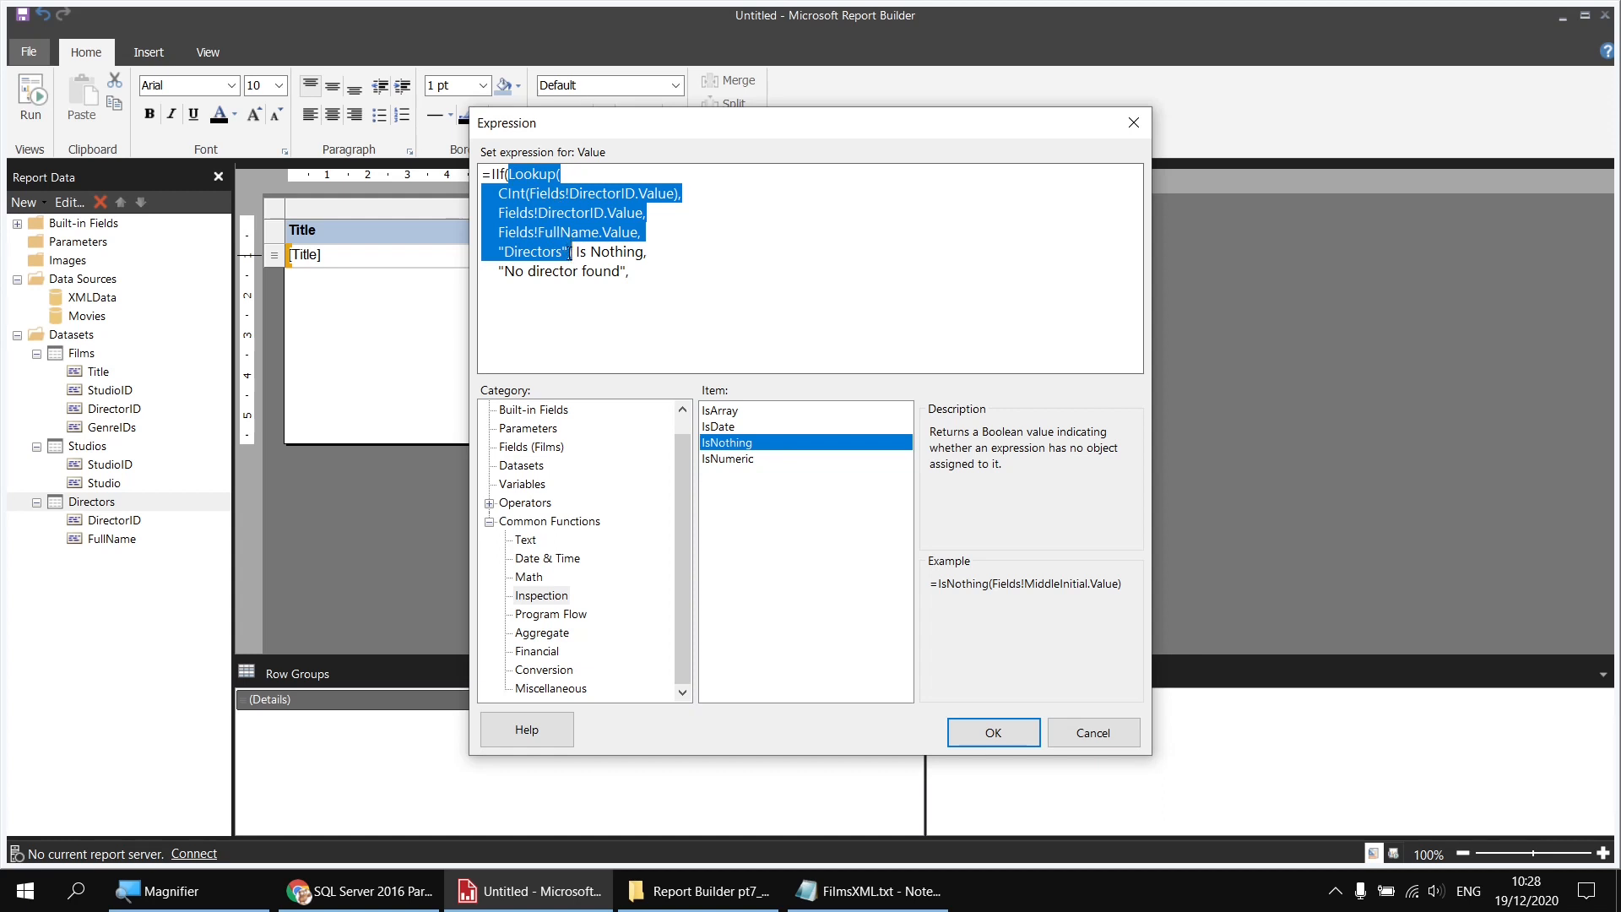
click(534, 277)
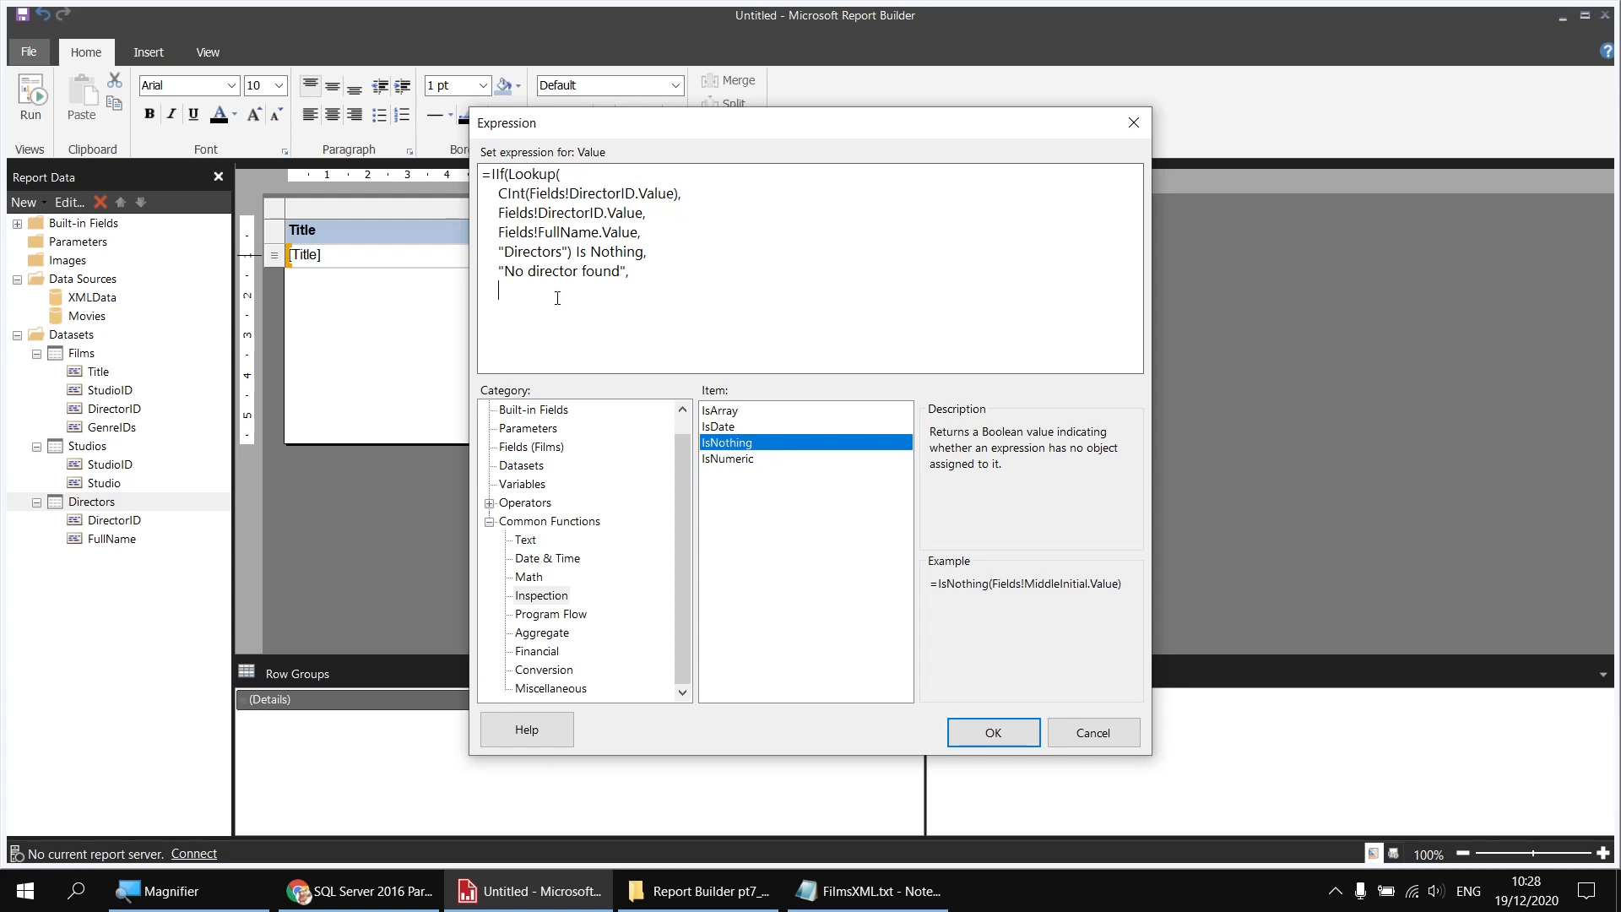
key(ctrl+v)
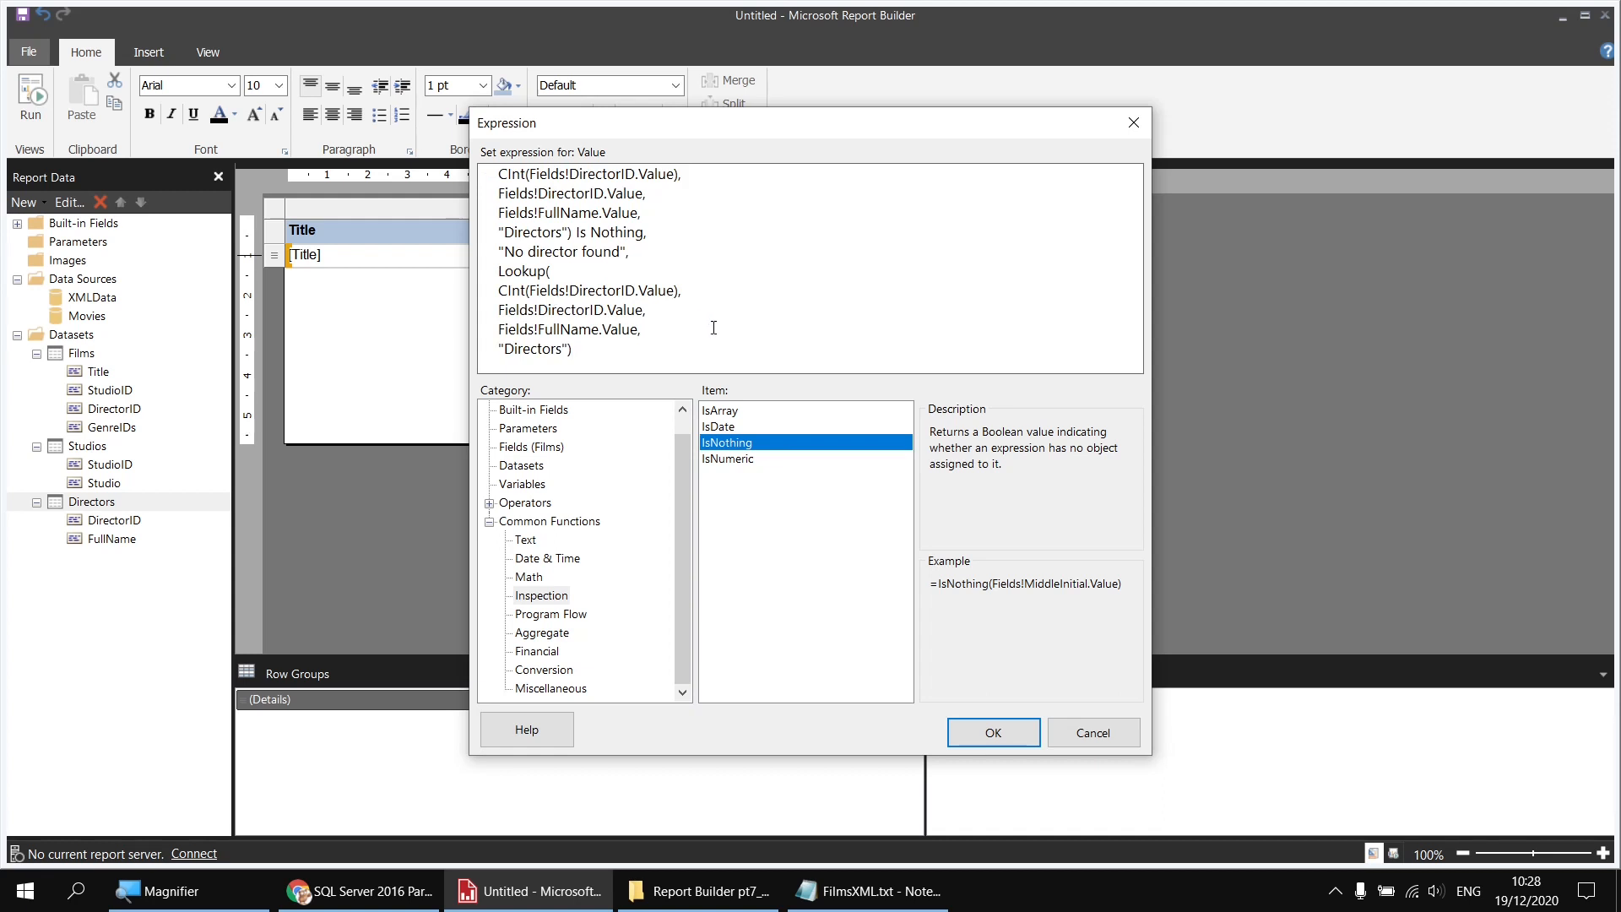
Step: Close the IIf function with a bracket, save the director expression, and run the report to check the fallback text, returning to the design view
text())
click(994, 733)
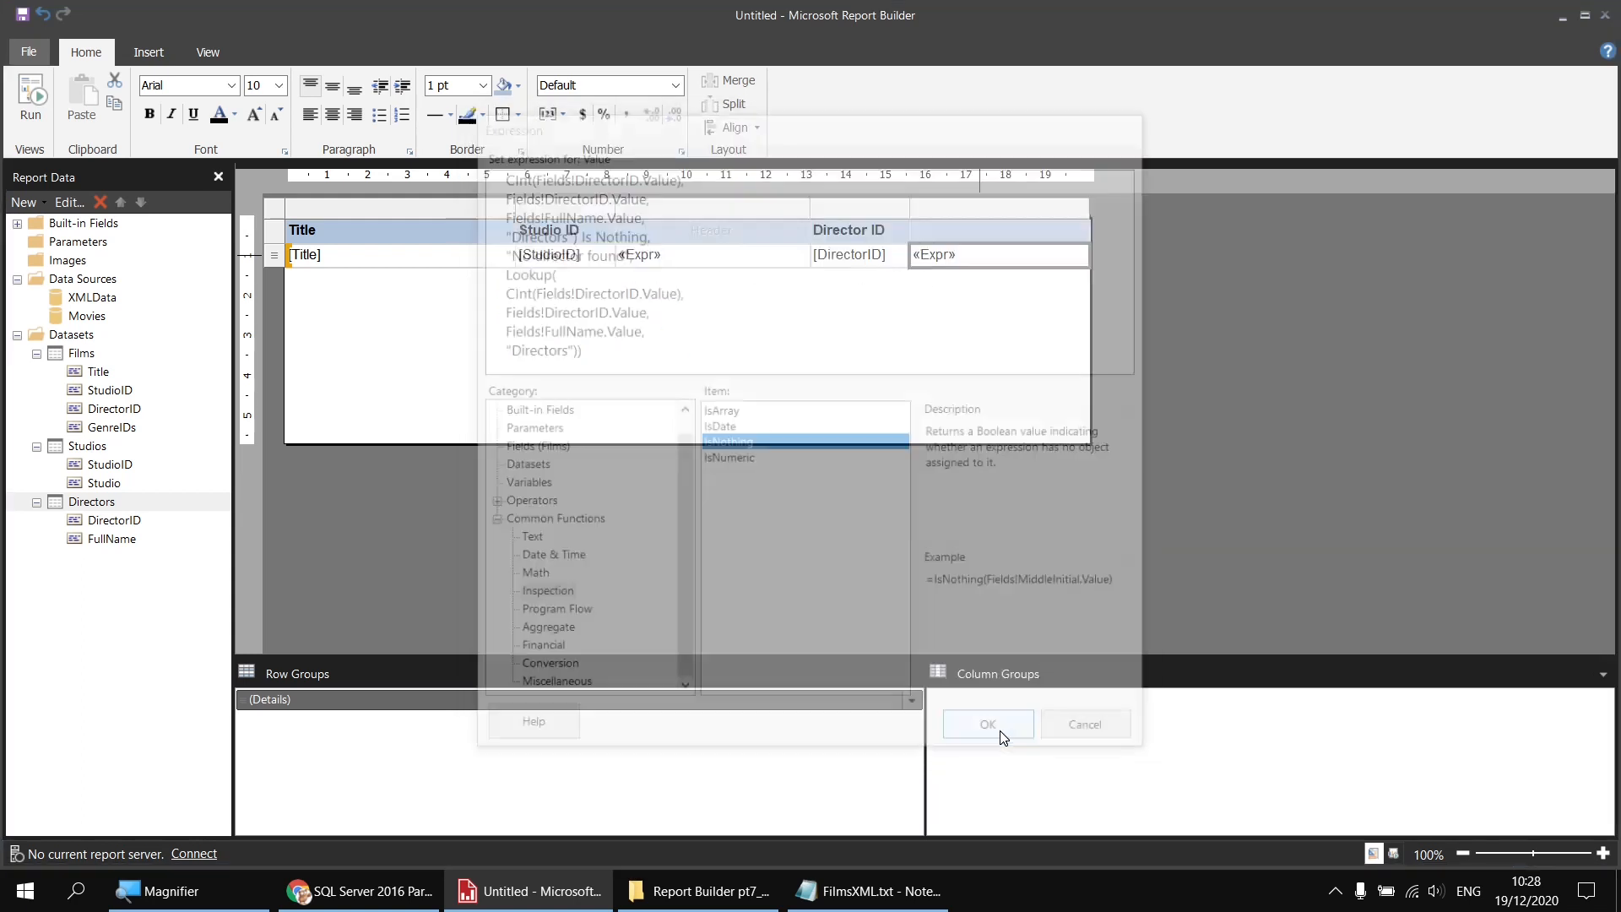
click(31, 94)
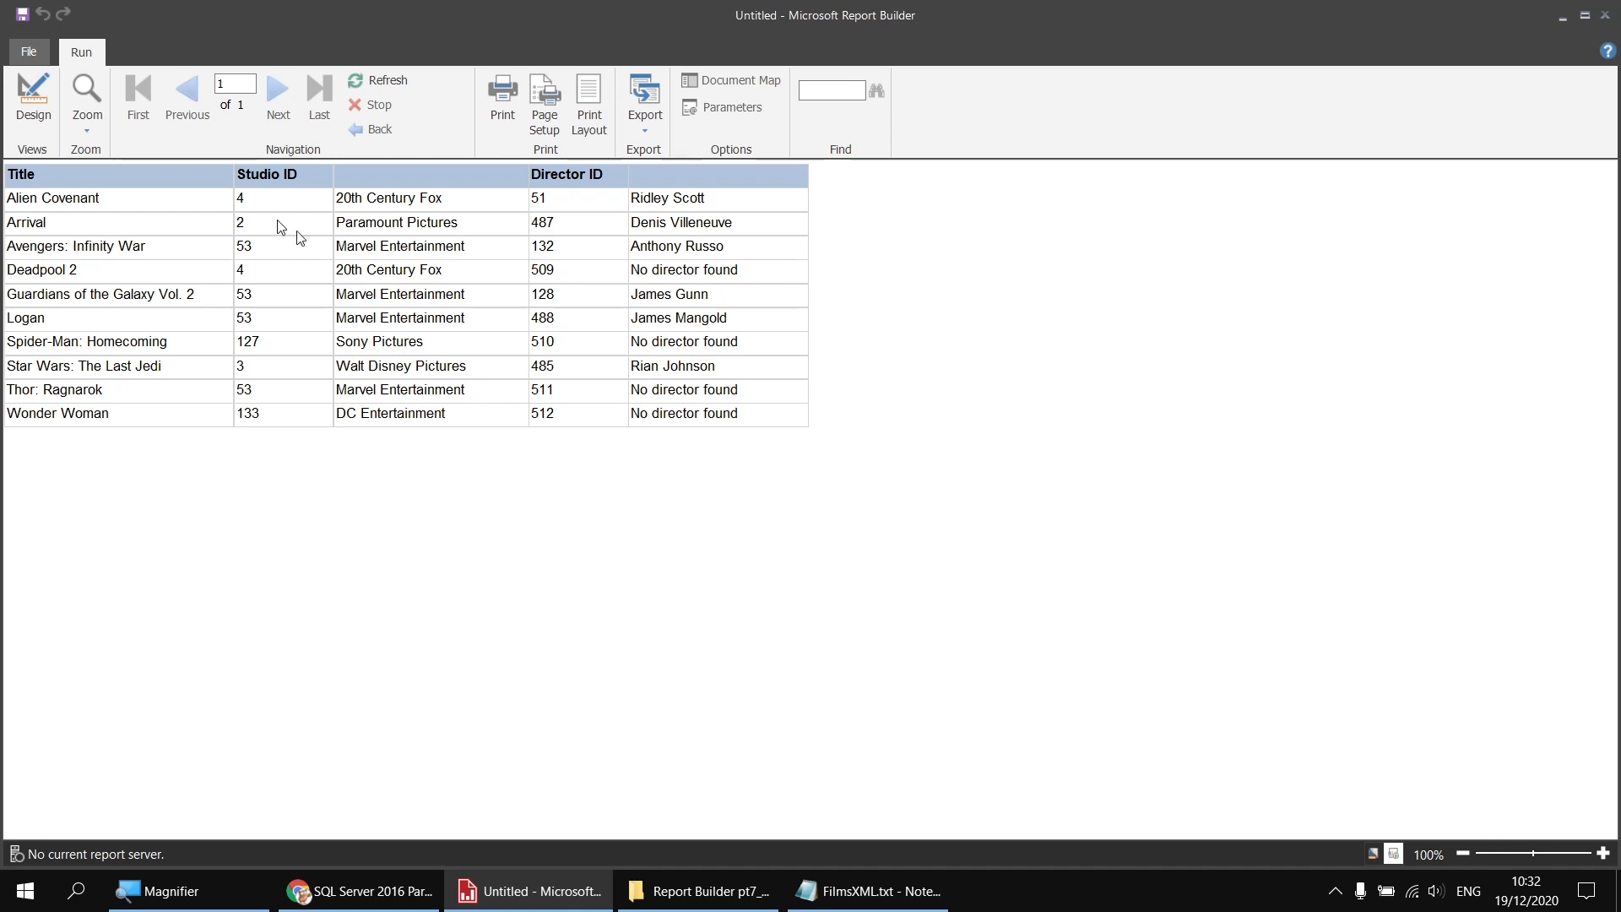
click(33, 92)
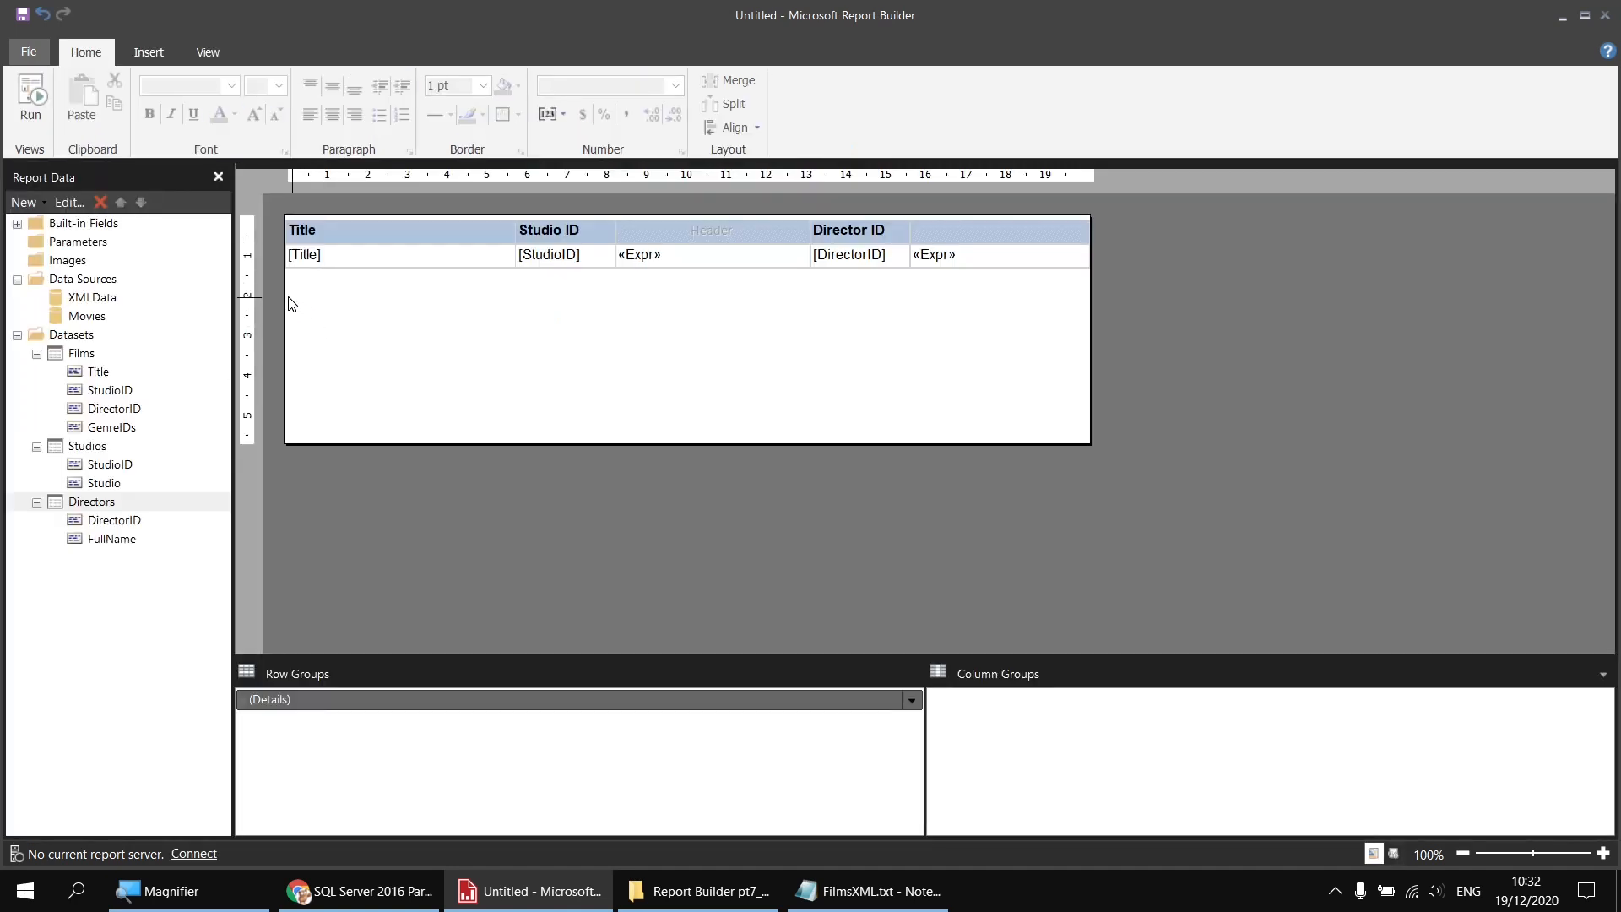
Step: Insert a second table below the films table and fill its first two columns with Studio and StudioID from the Studios dataset
right_click(291, 301)
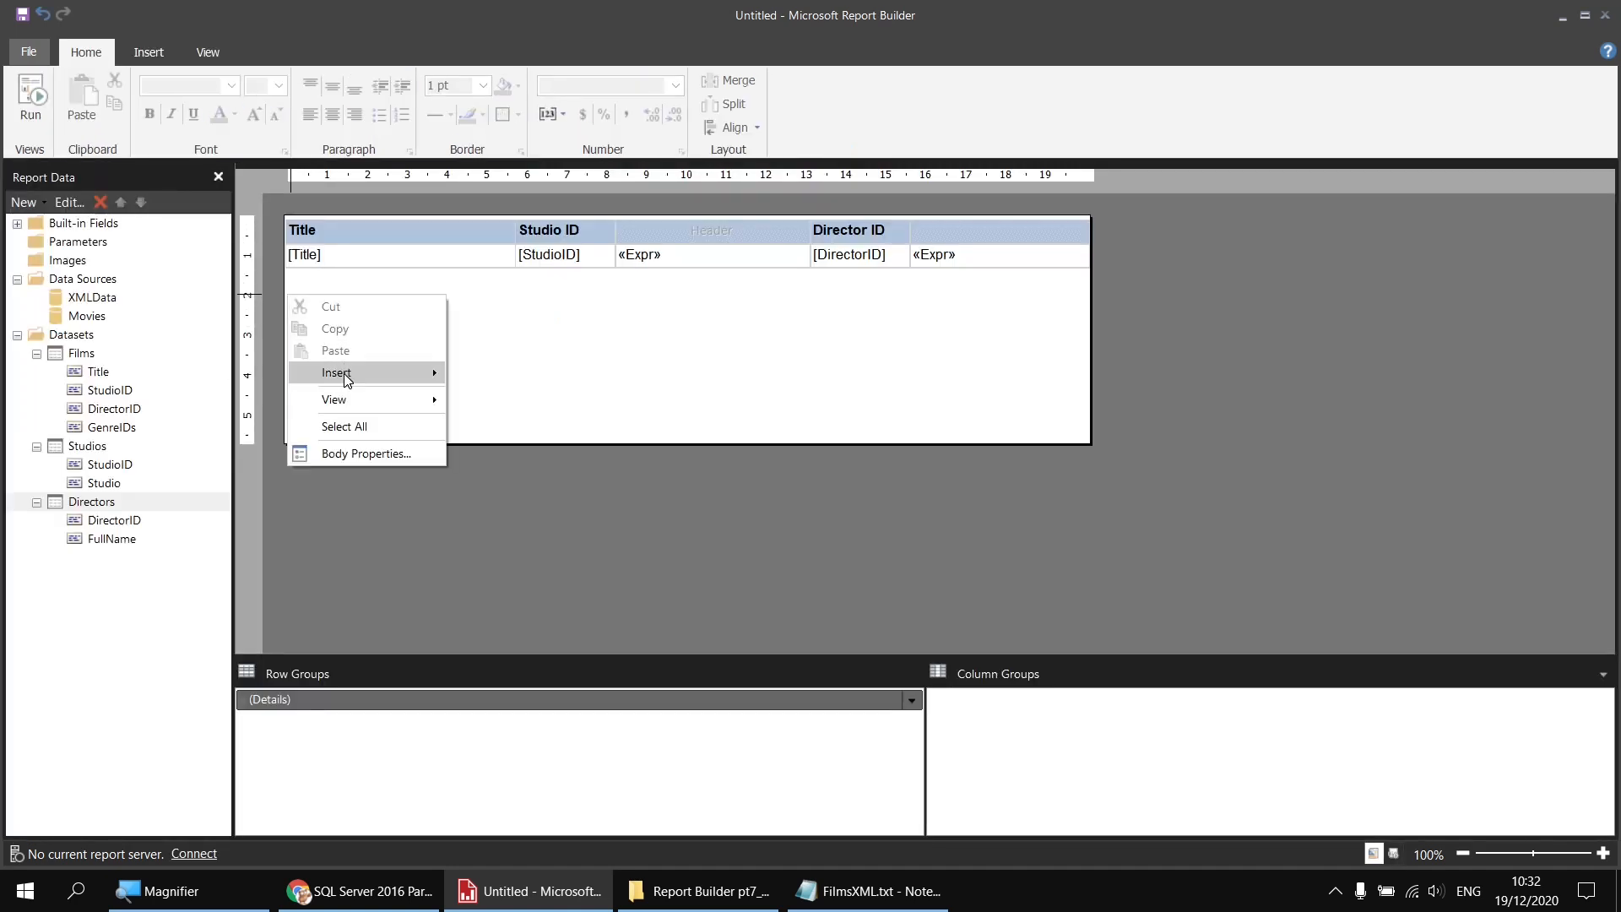
mouse_move(346, 374)
click(498, 419)
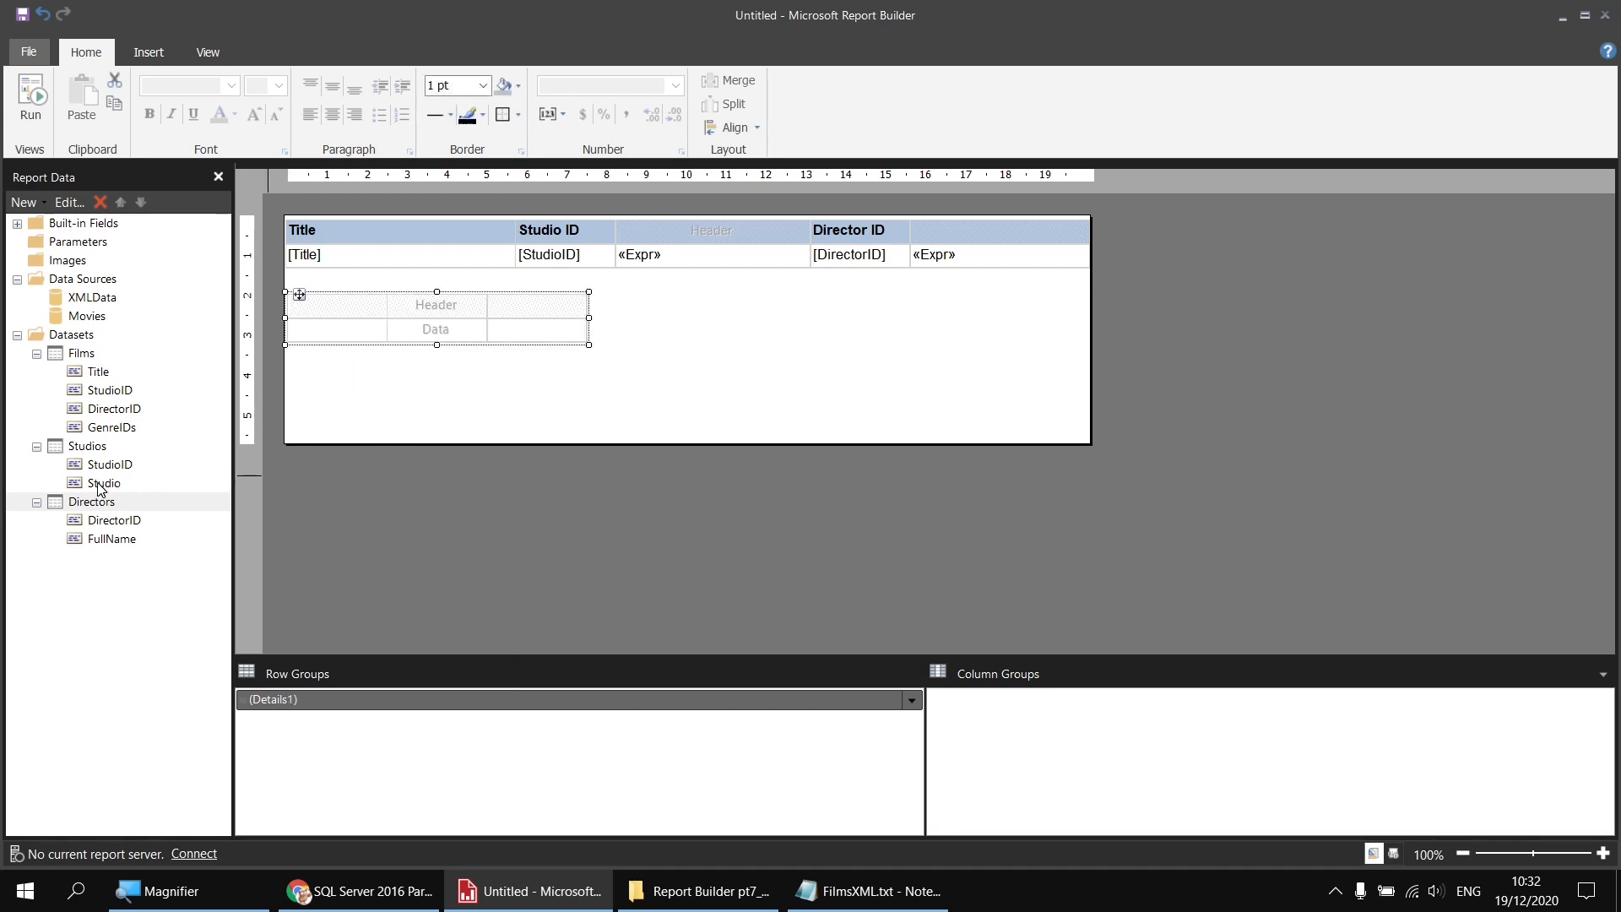
drag(91, 501, 321, 329)
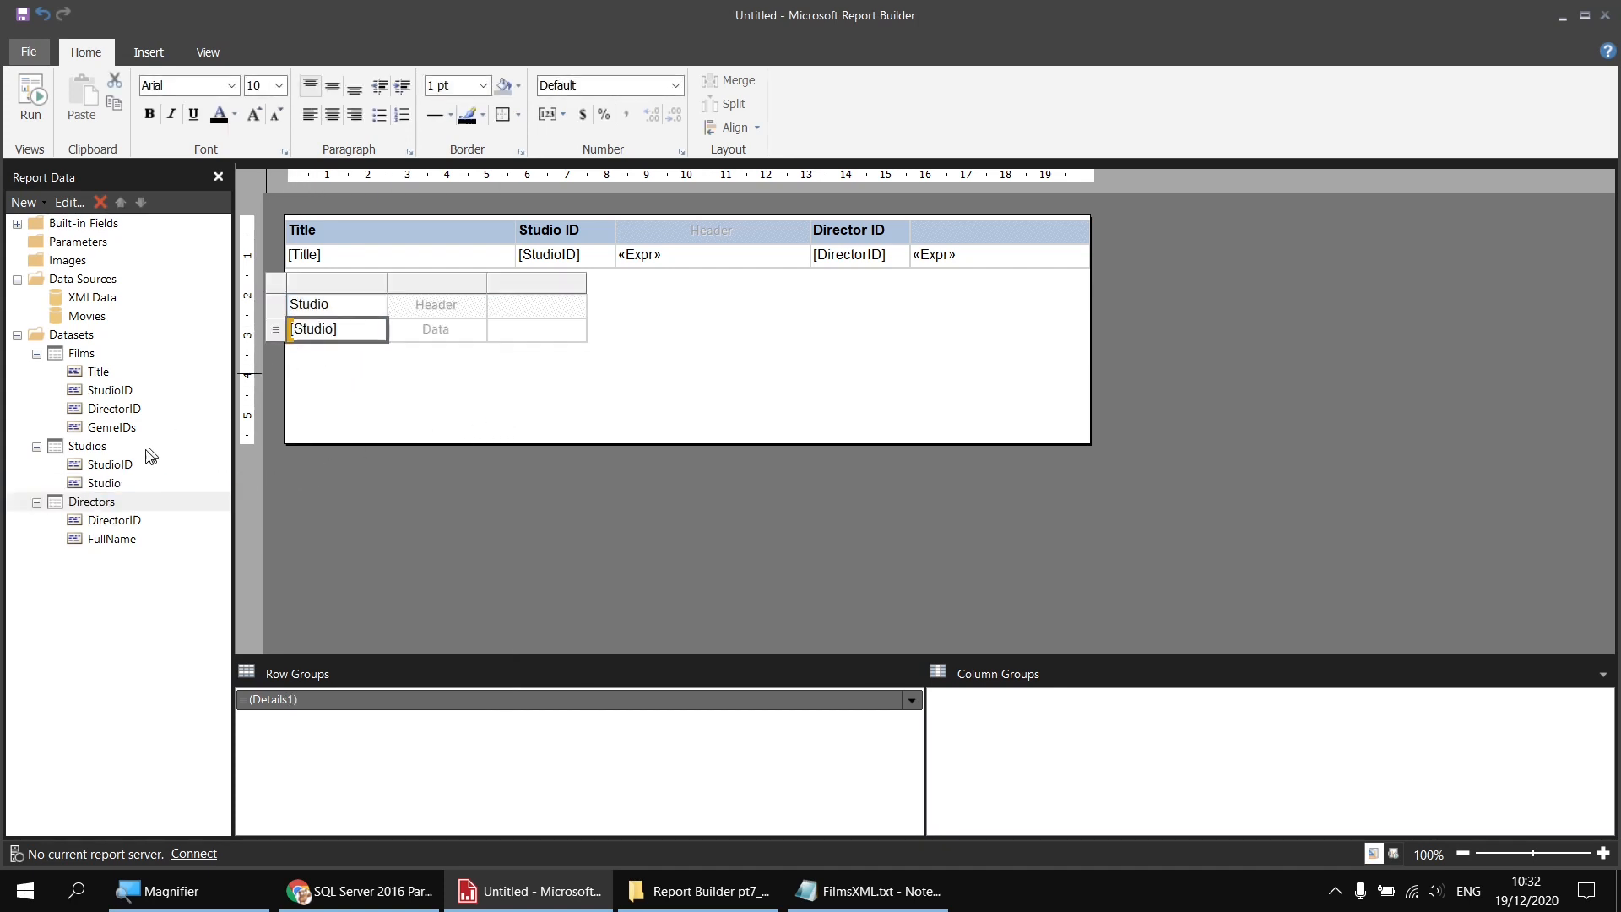
drag(119, 465, 524, 327)
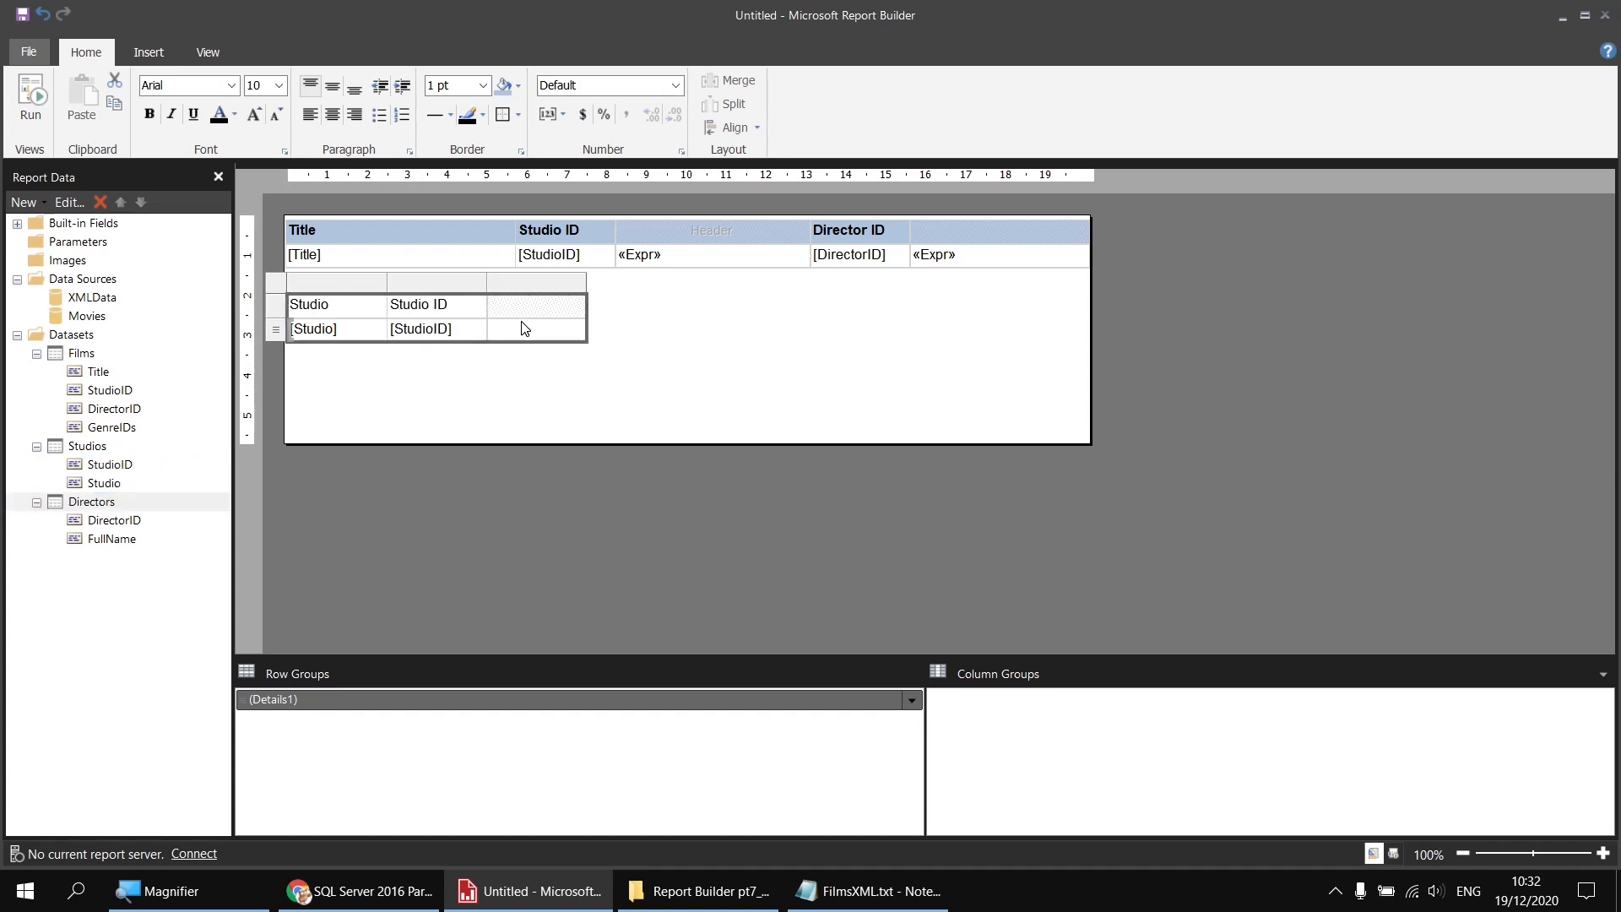
Step: Try the Arial Narrow font on the studio table's cells and return them to Arial
click(231, 85)
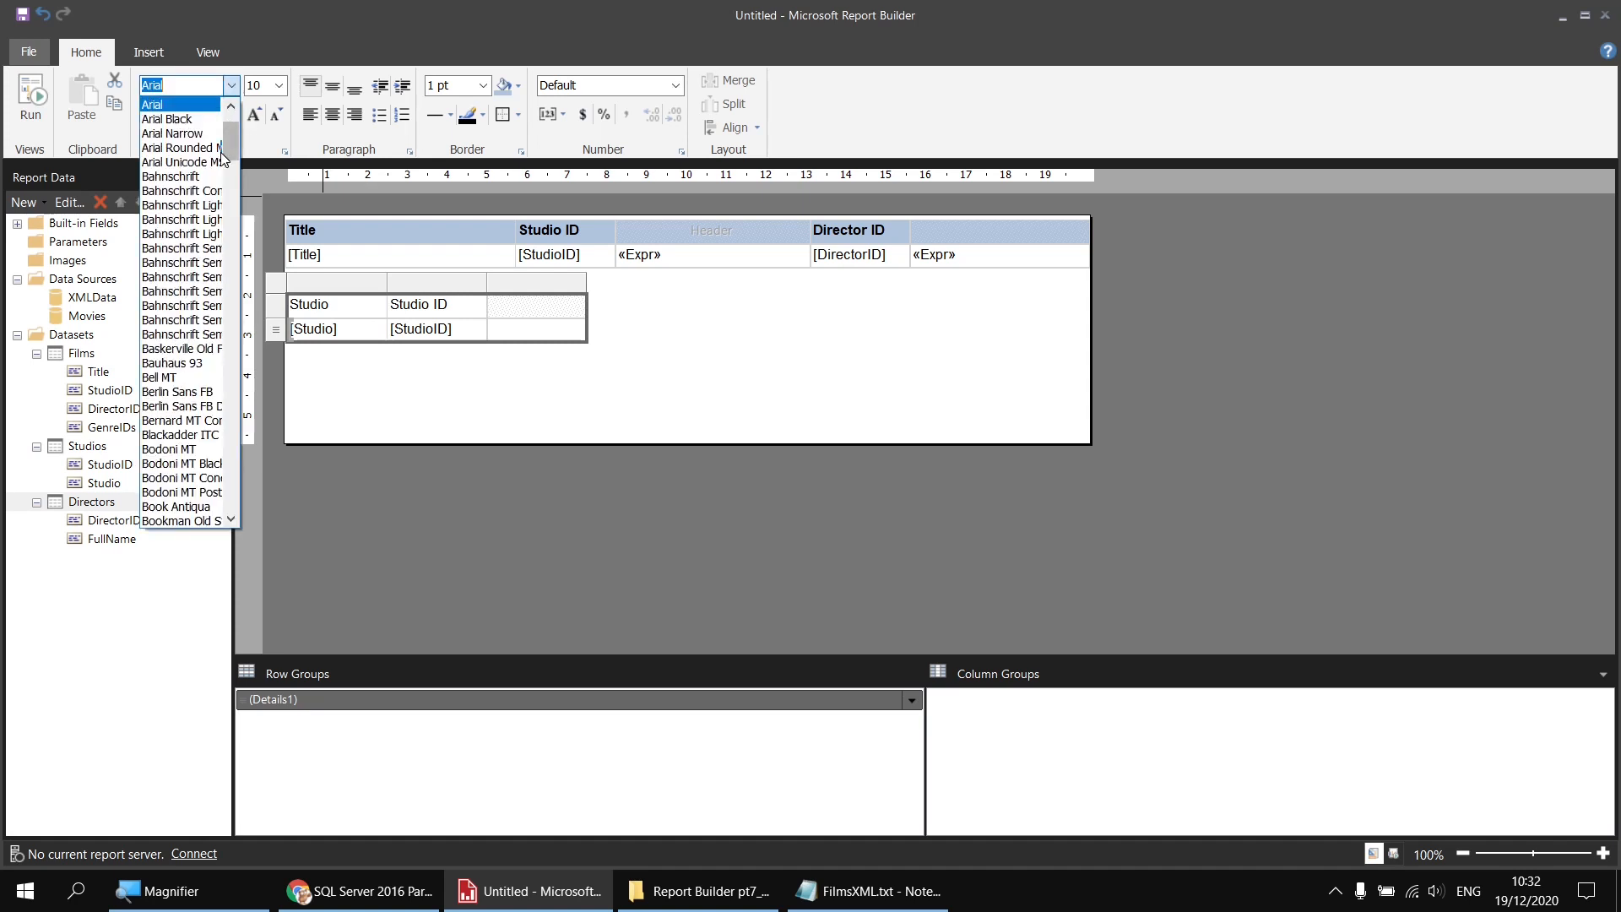
click(192, 133)
click(231, 85)
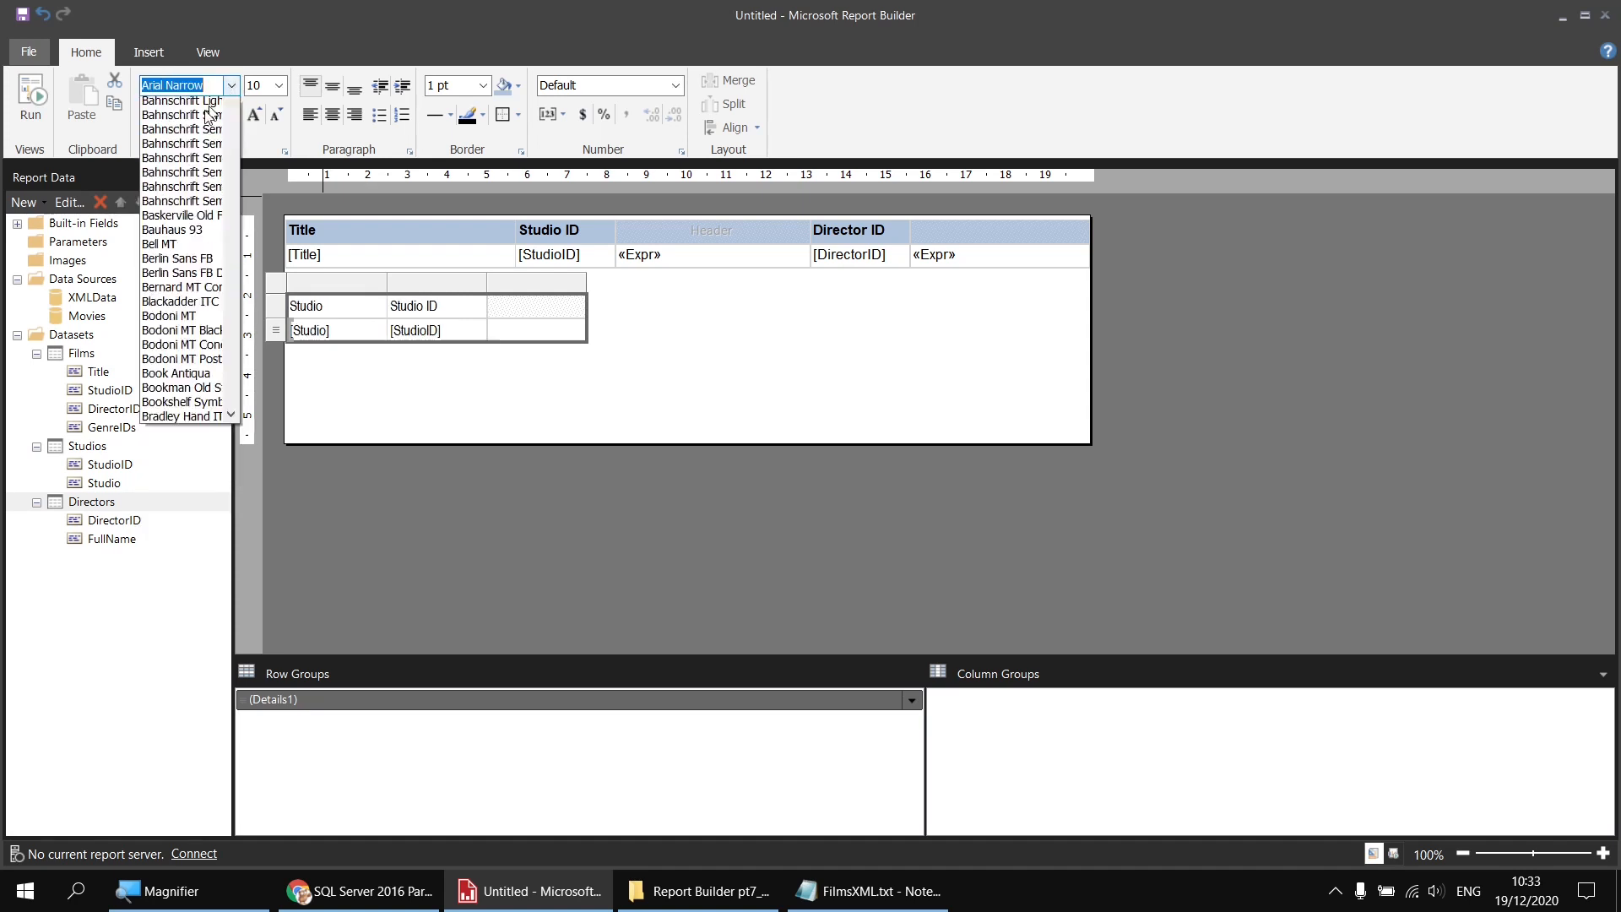
click(160, 119)
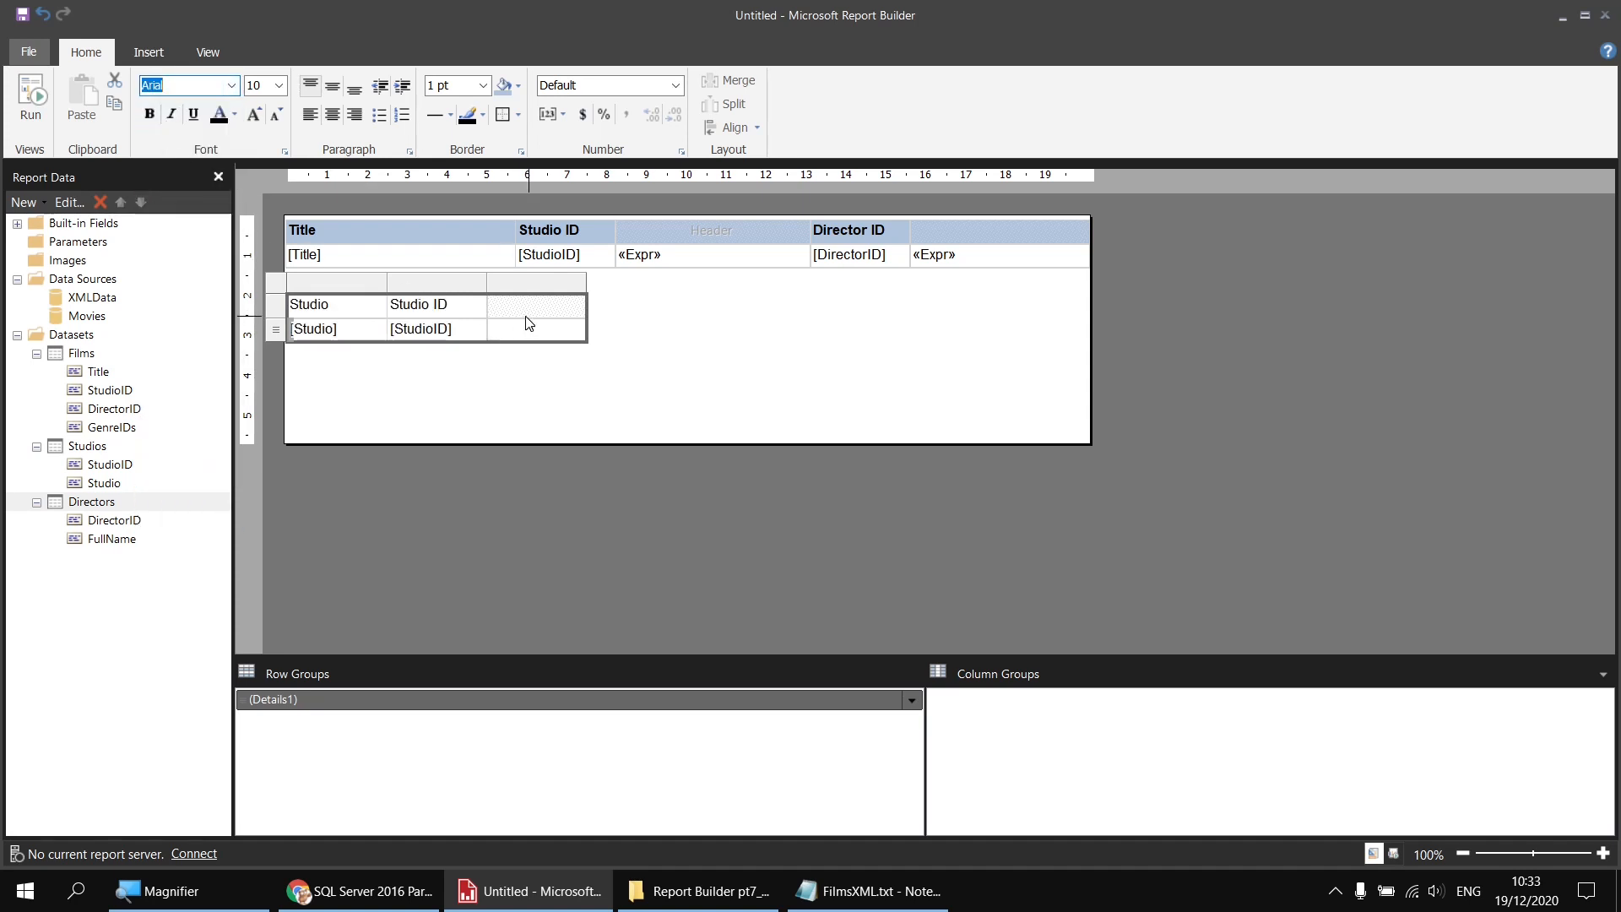
Step: Give the studio table's header row the light blue fill and bold text, and widen the Studio column to match the Title column above
click(277, 306)
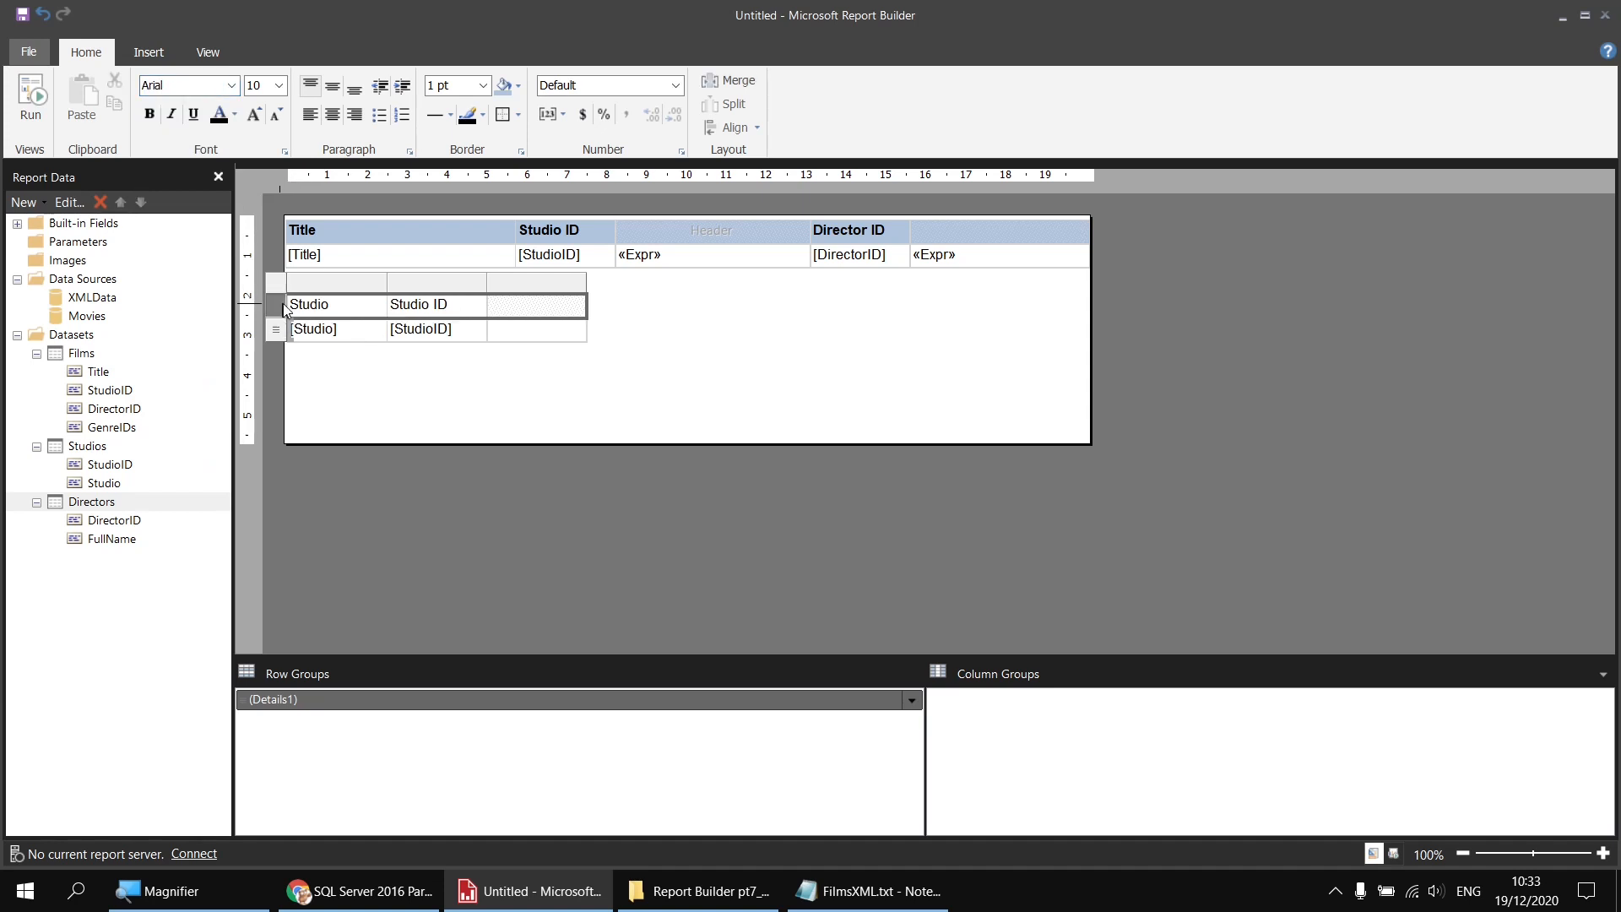
click(504, 86)
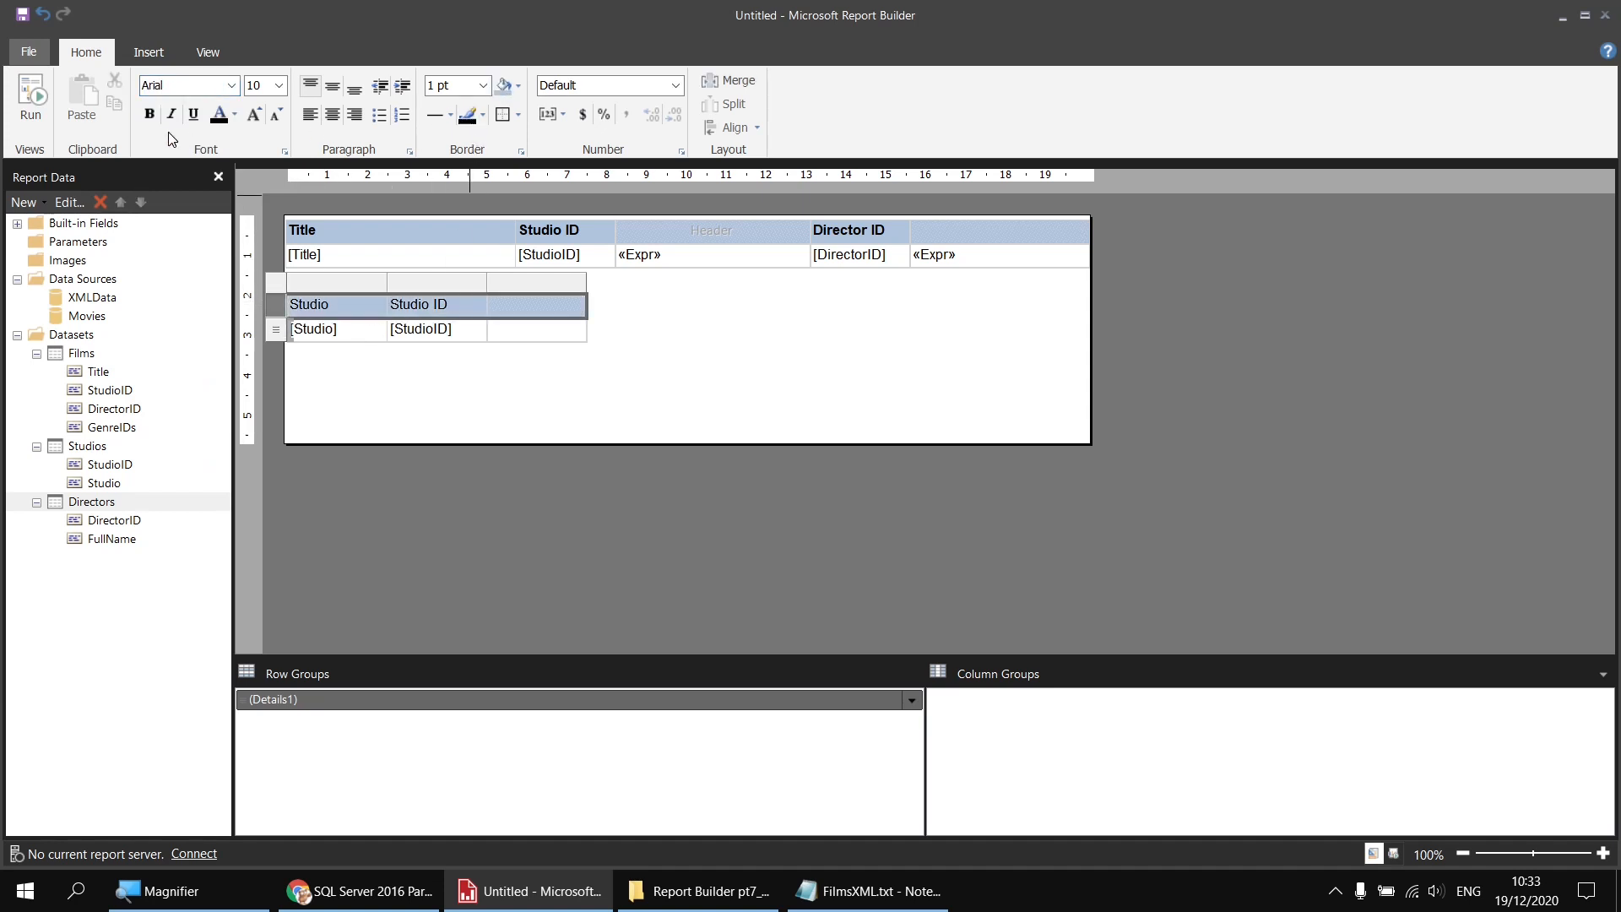
click(149, 113)
drag(386, 276, 515, 283)
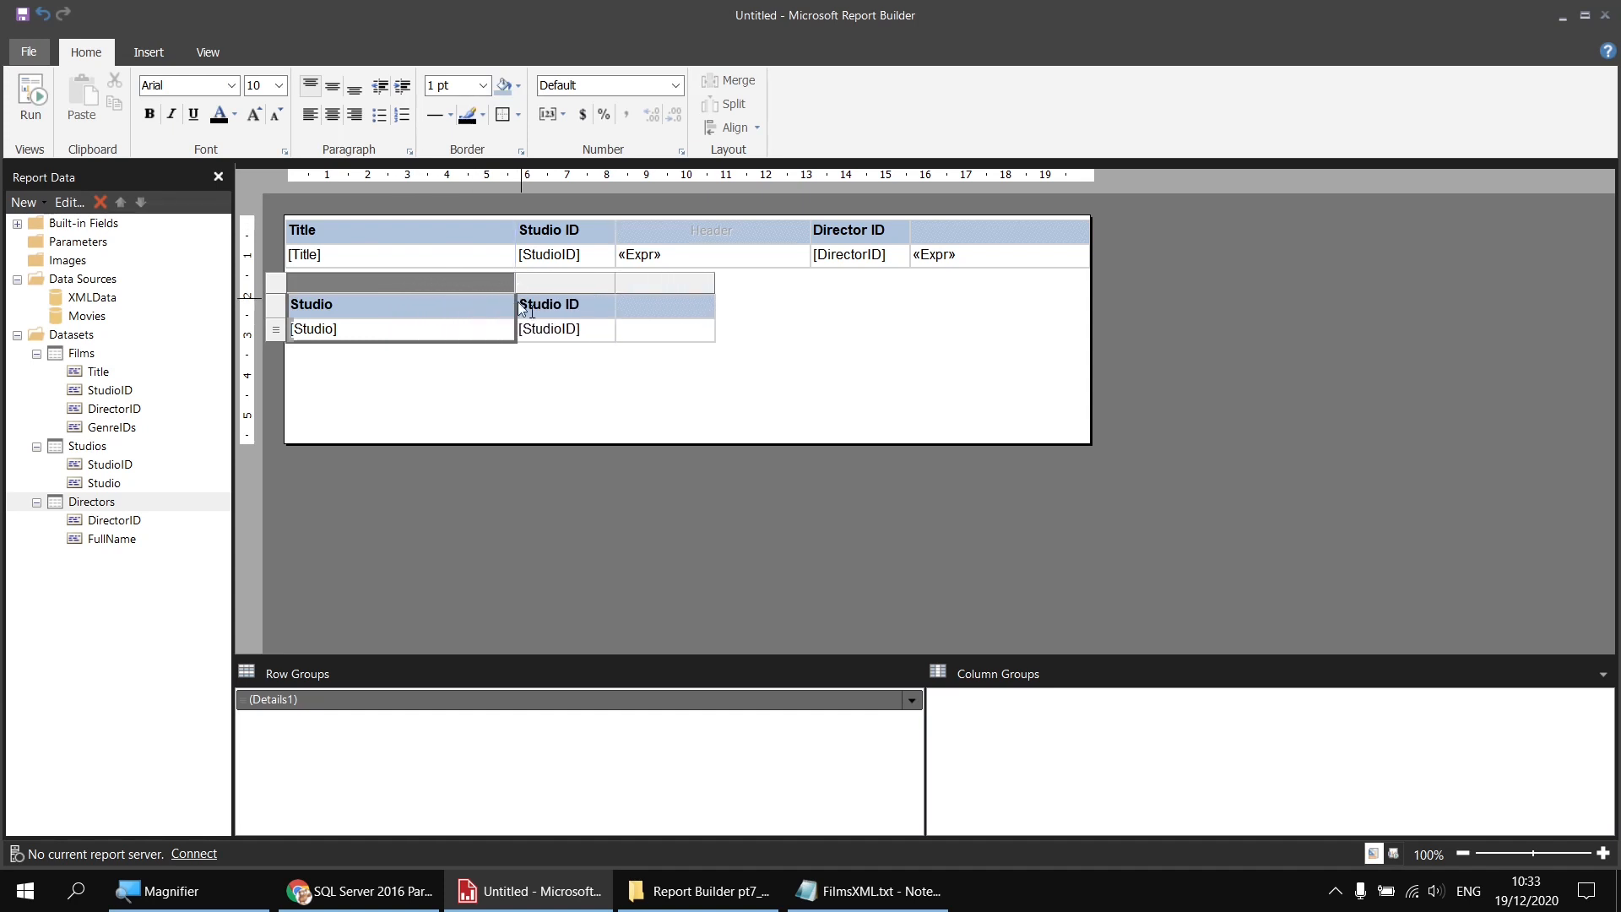
Step: Start an expression in the studio table's empty data cell and insert the LookupSet function from the Miscellaneous category
click(657, 337)
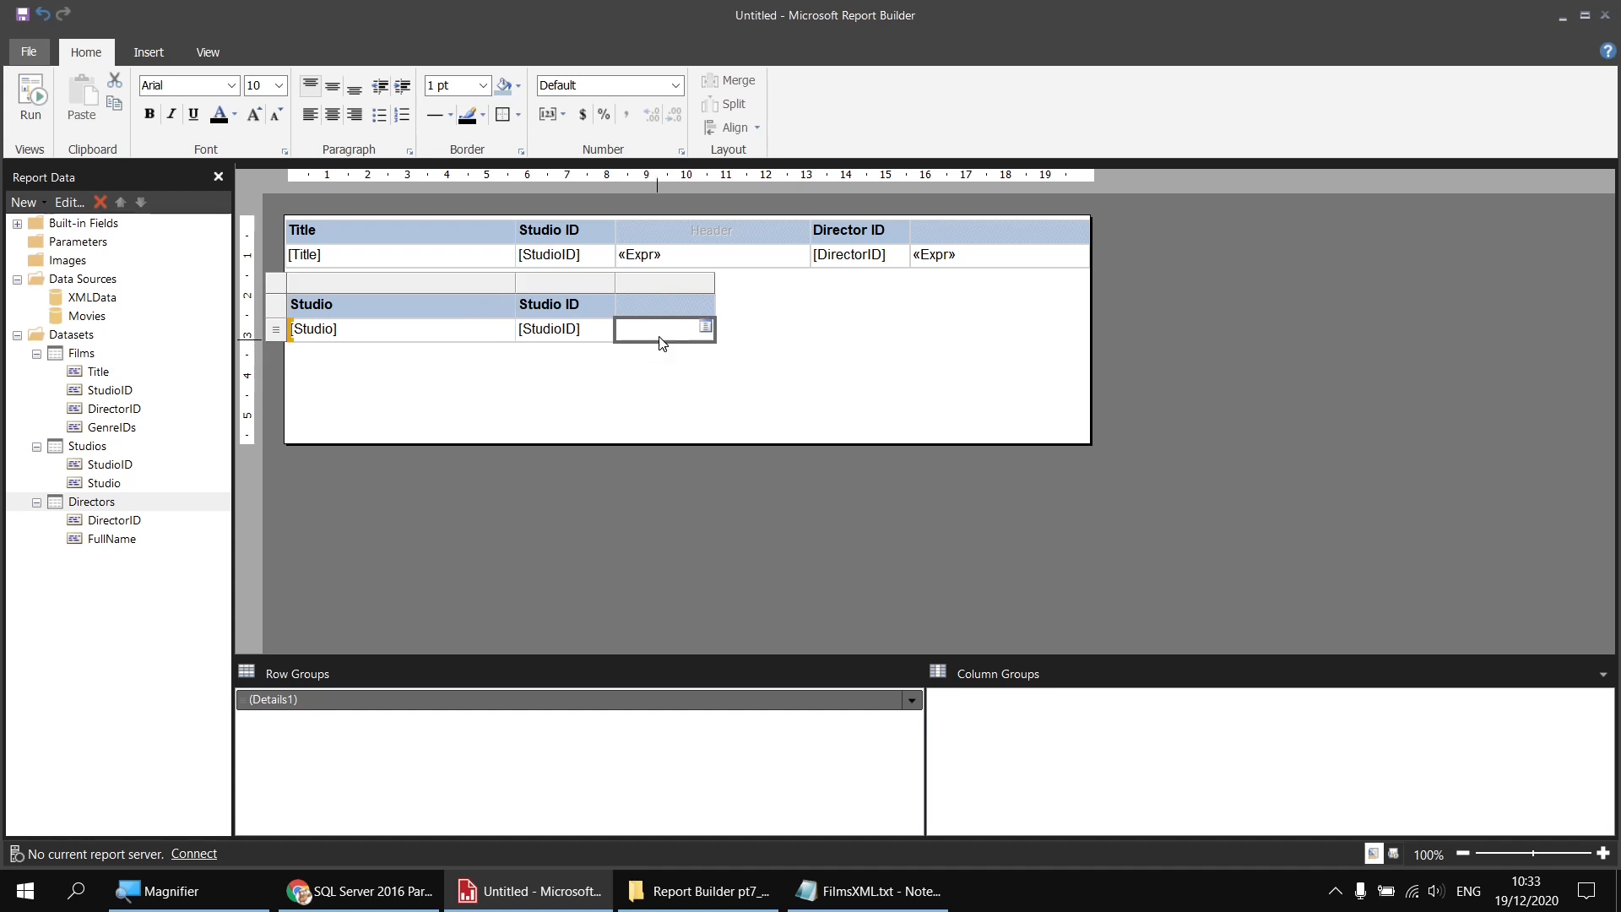
mouse_move(651, 343)
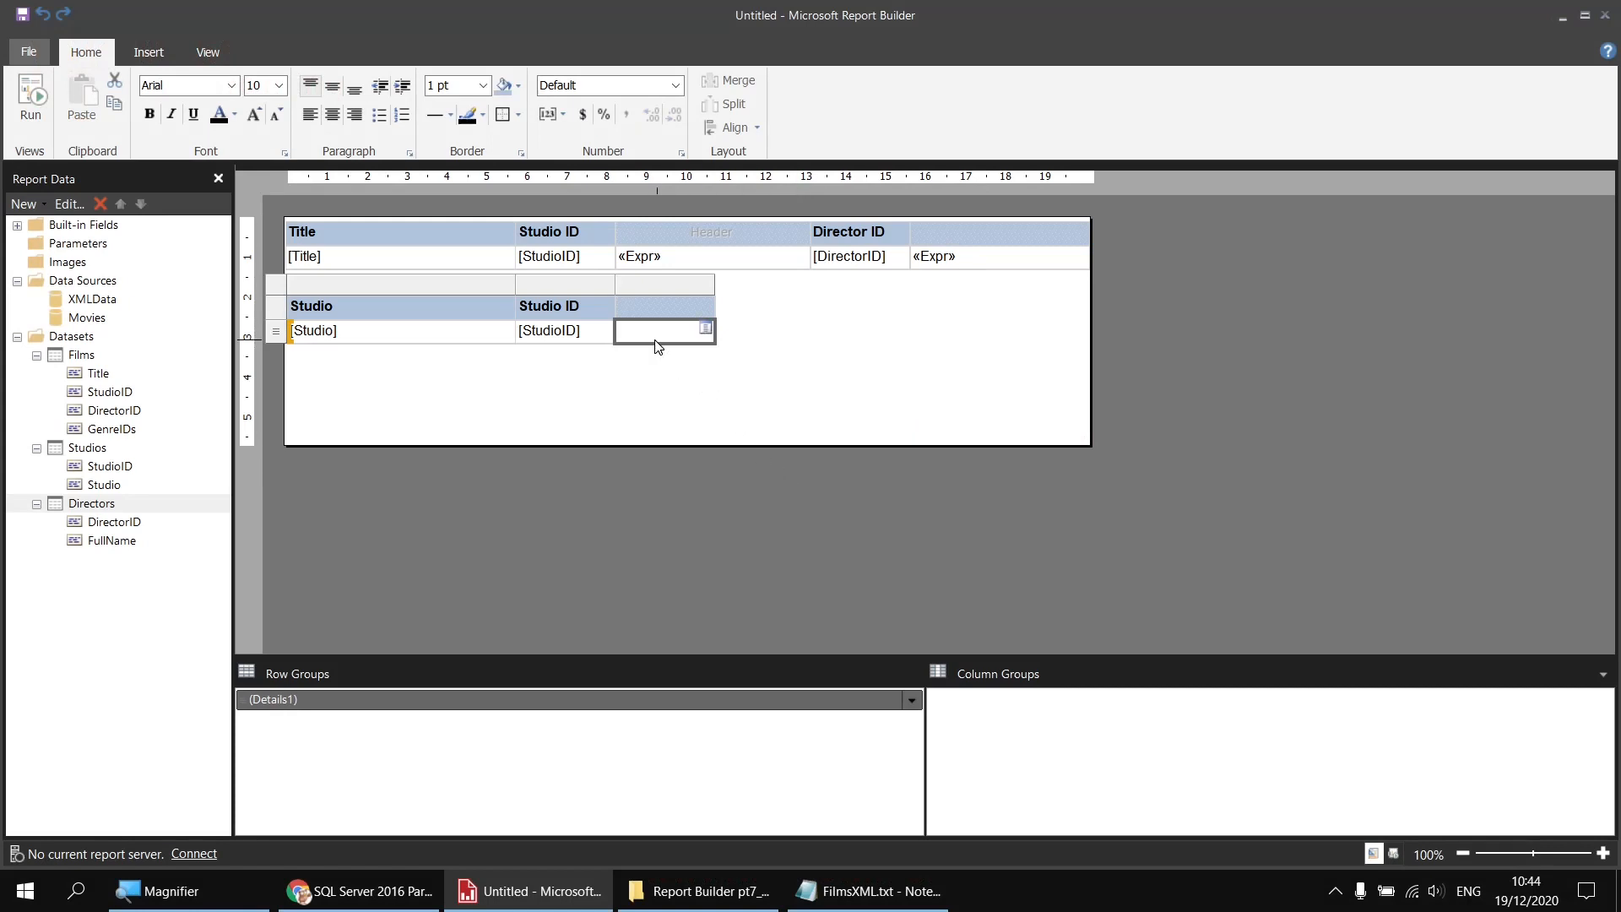
right_click(652, 332)
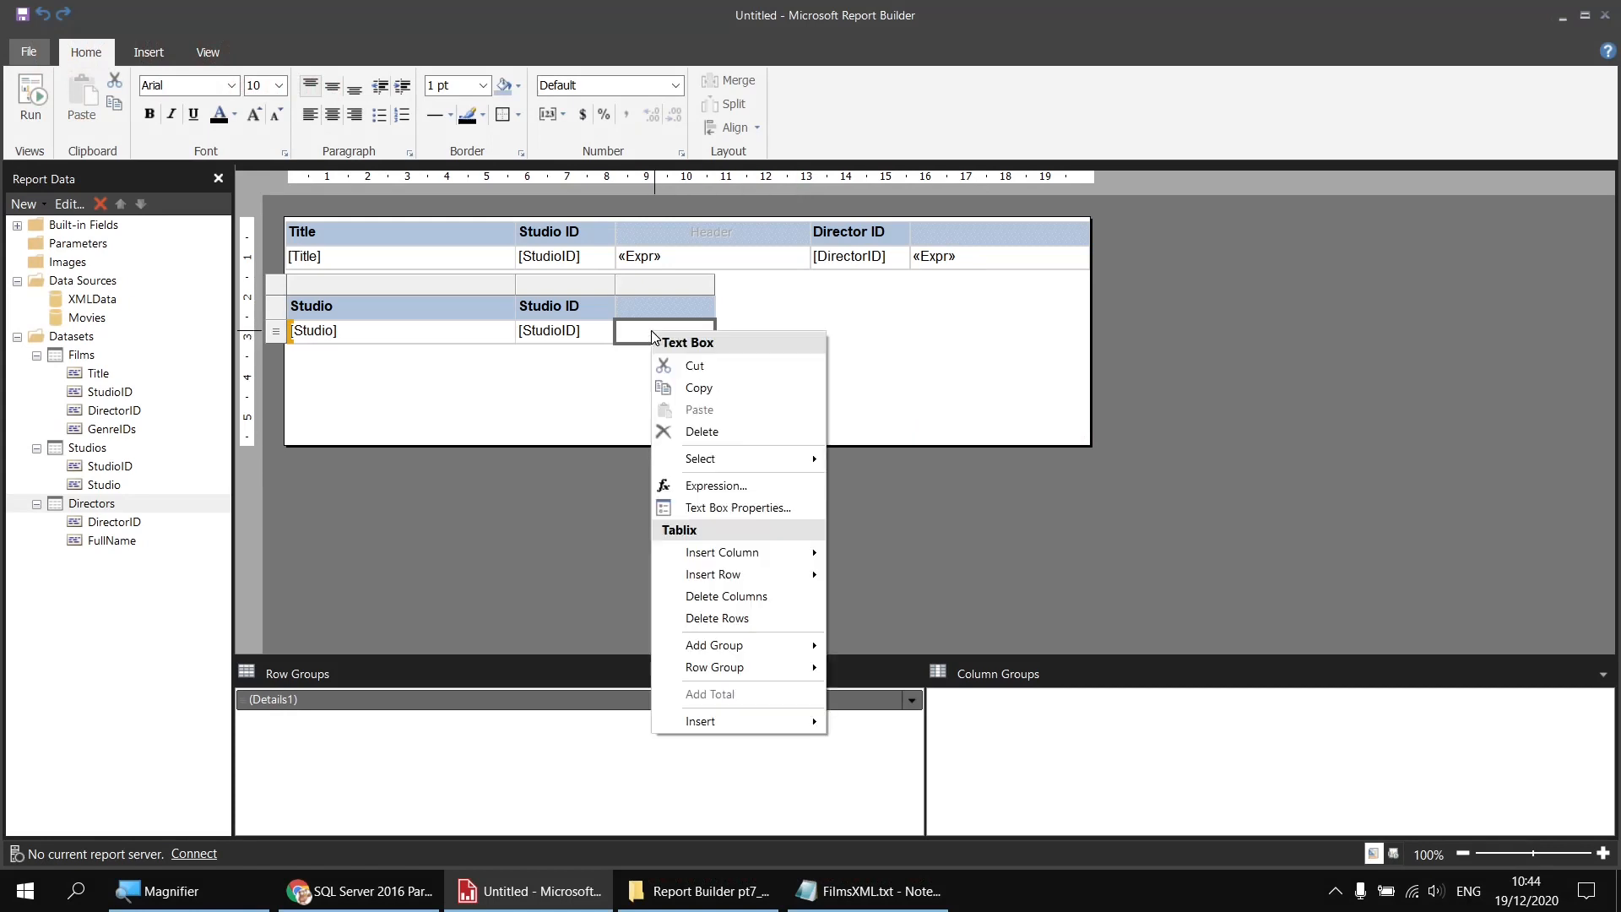
click(675, 488)
click(494, 542)
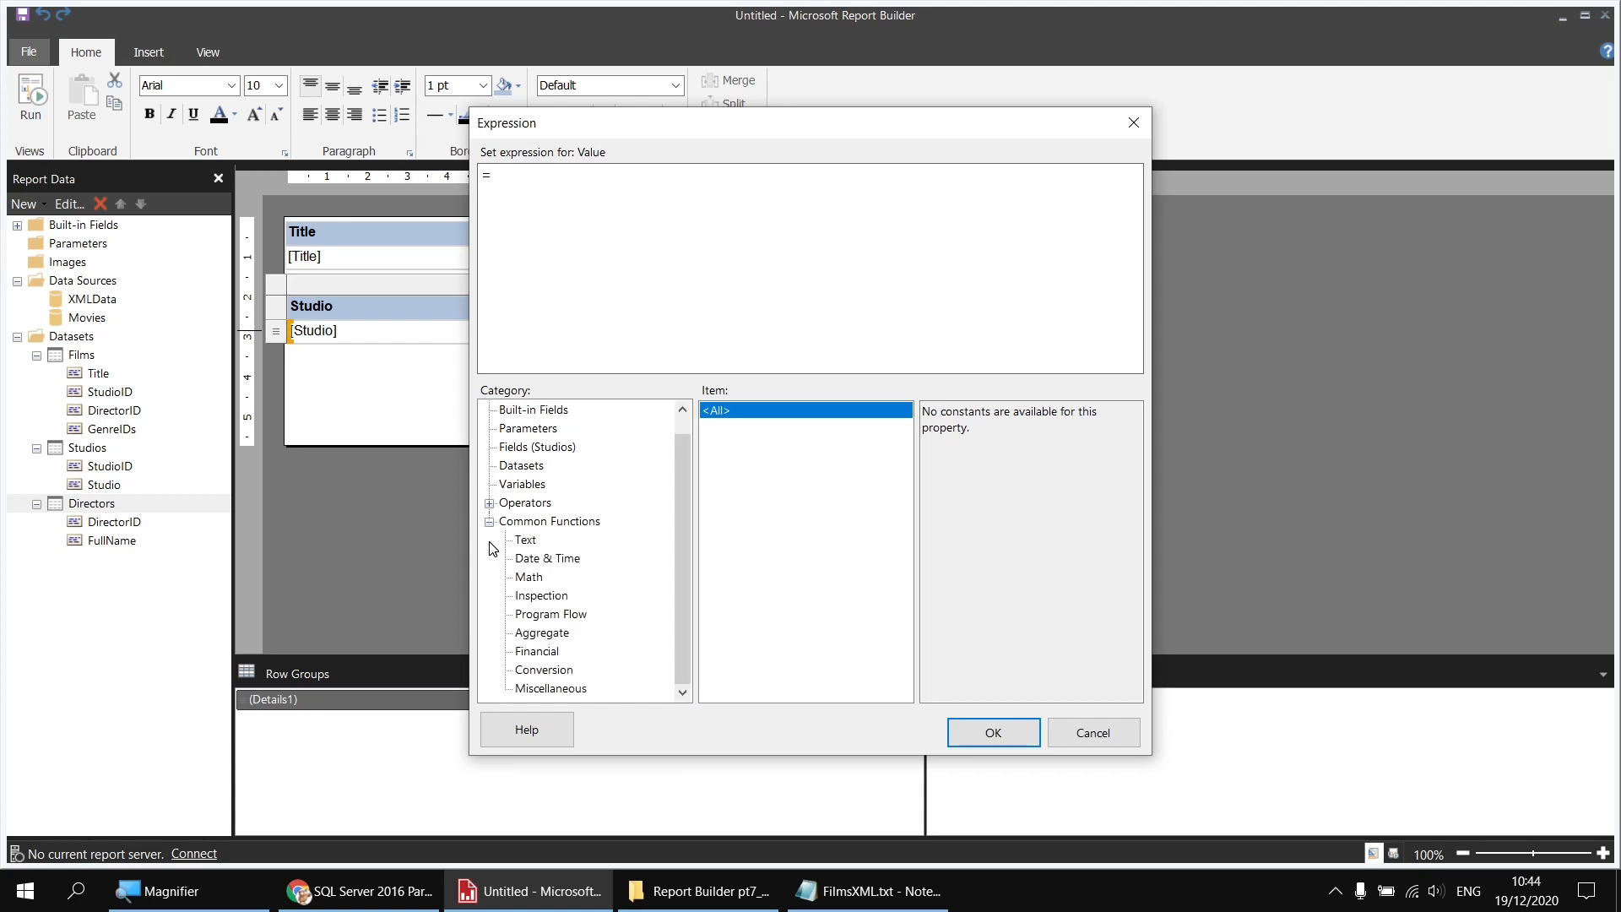
click(543, 690)
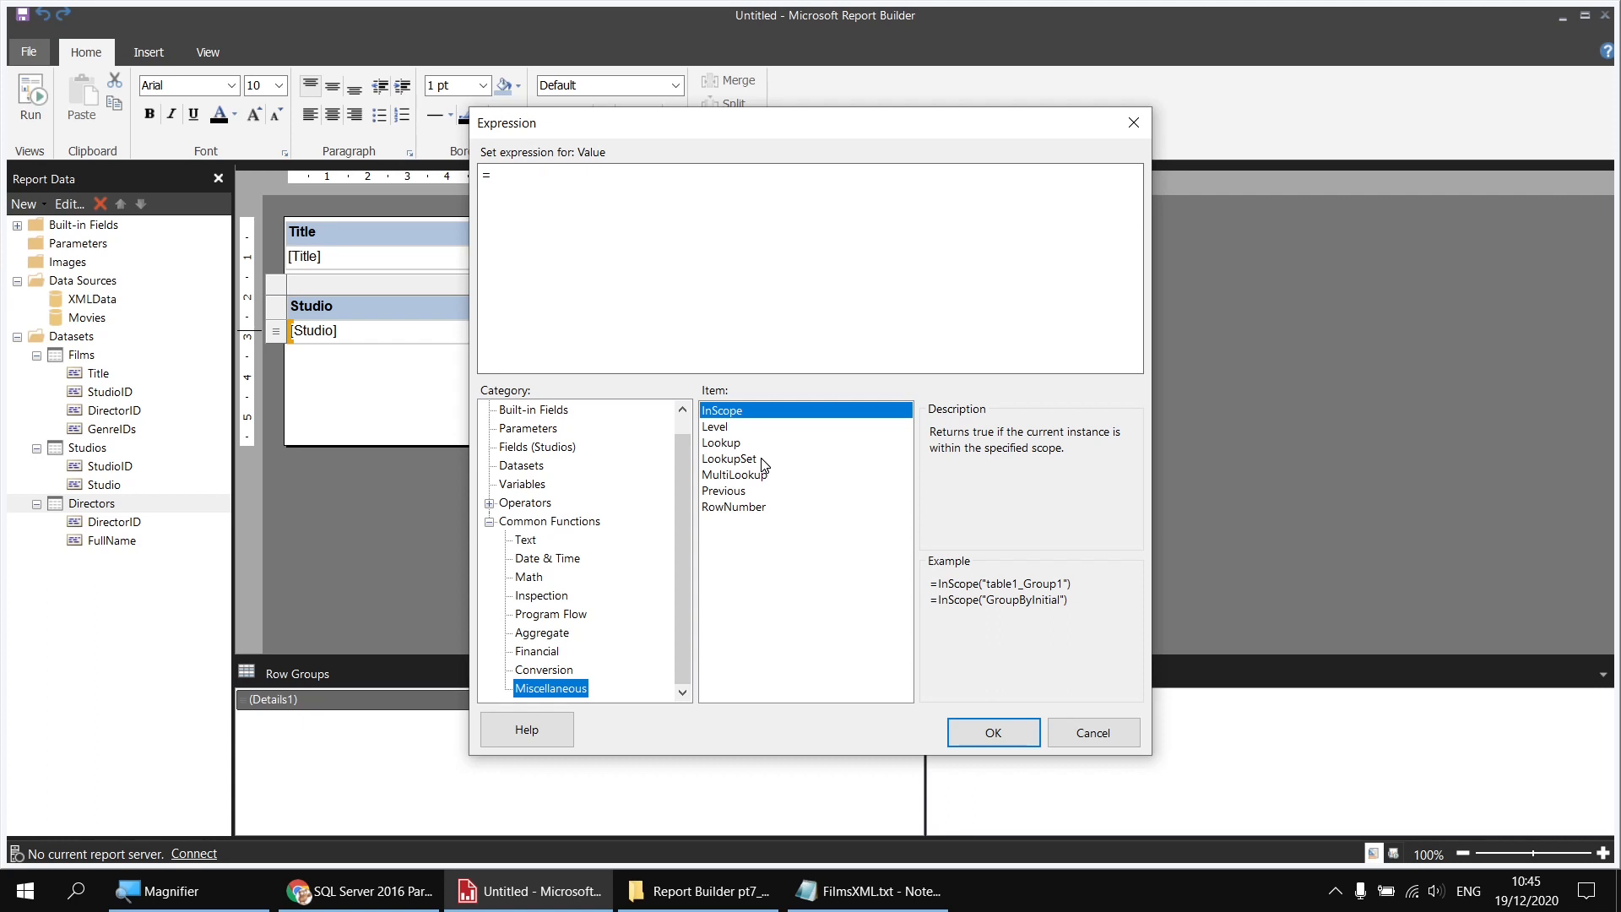
double_click(729, 459)
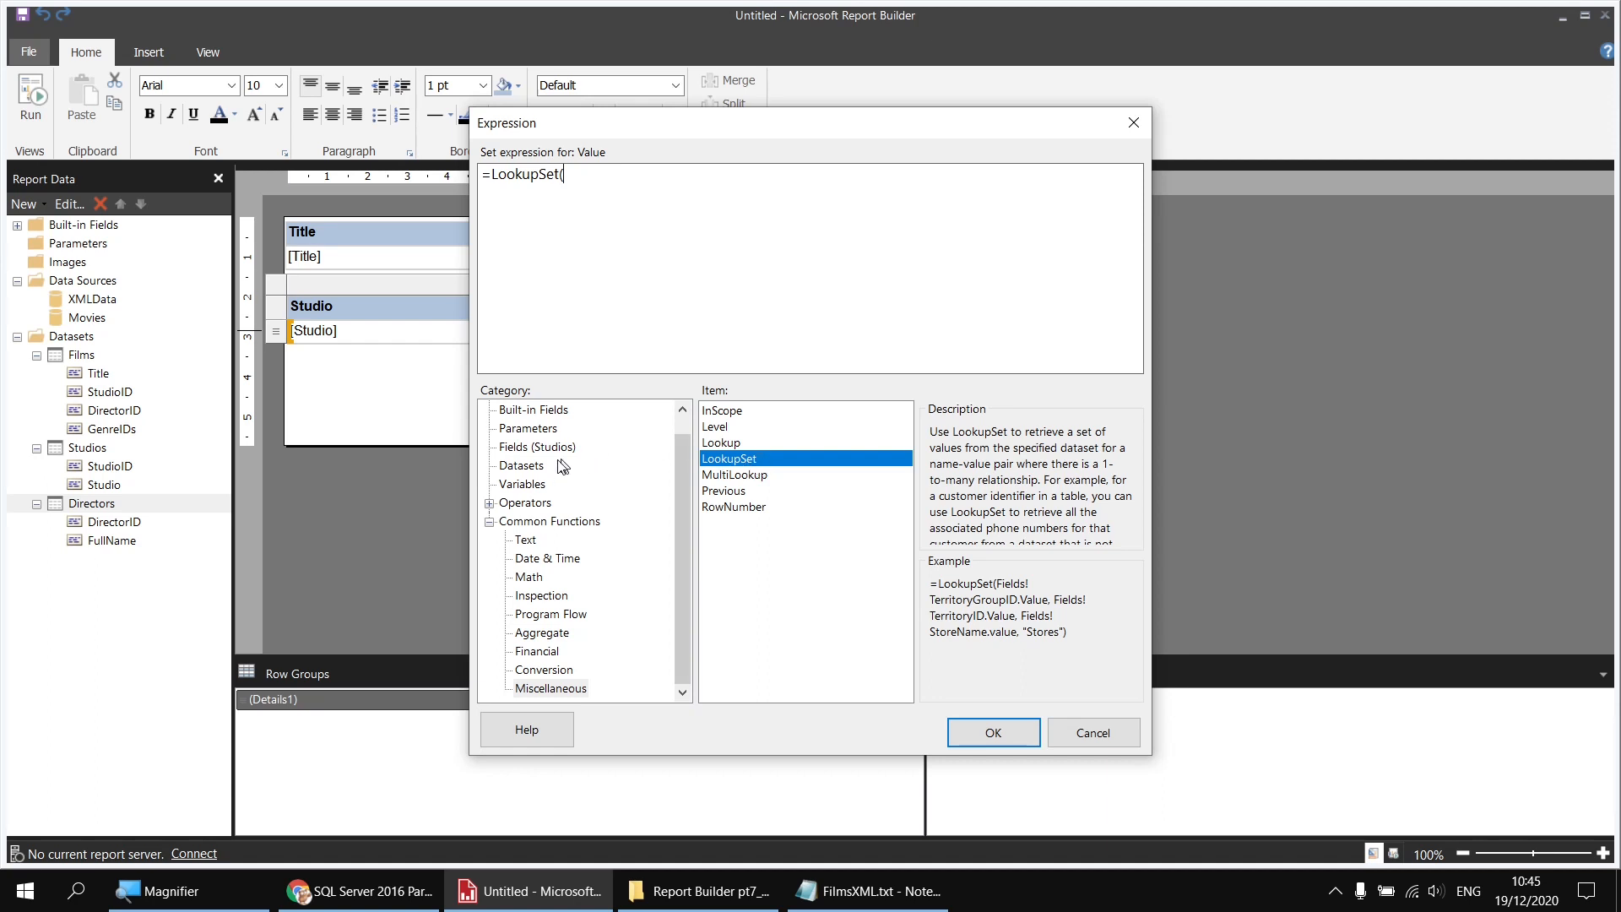
Step: Add the StudioID field as LookupSet's first argument and CInt(Fields!StudioID.Value) as its second
click(532, 454)
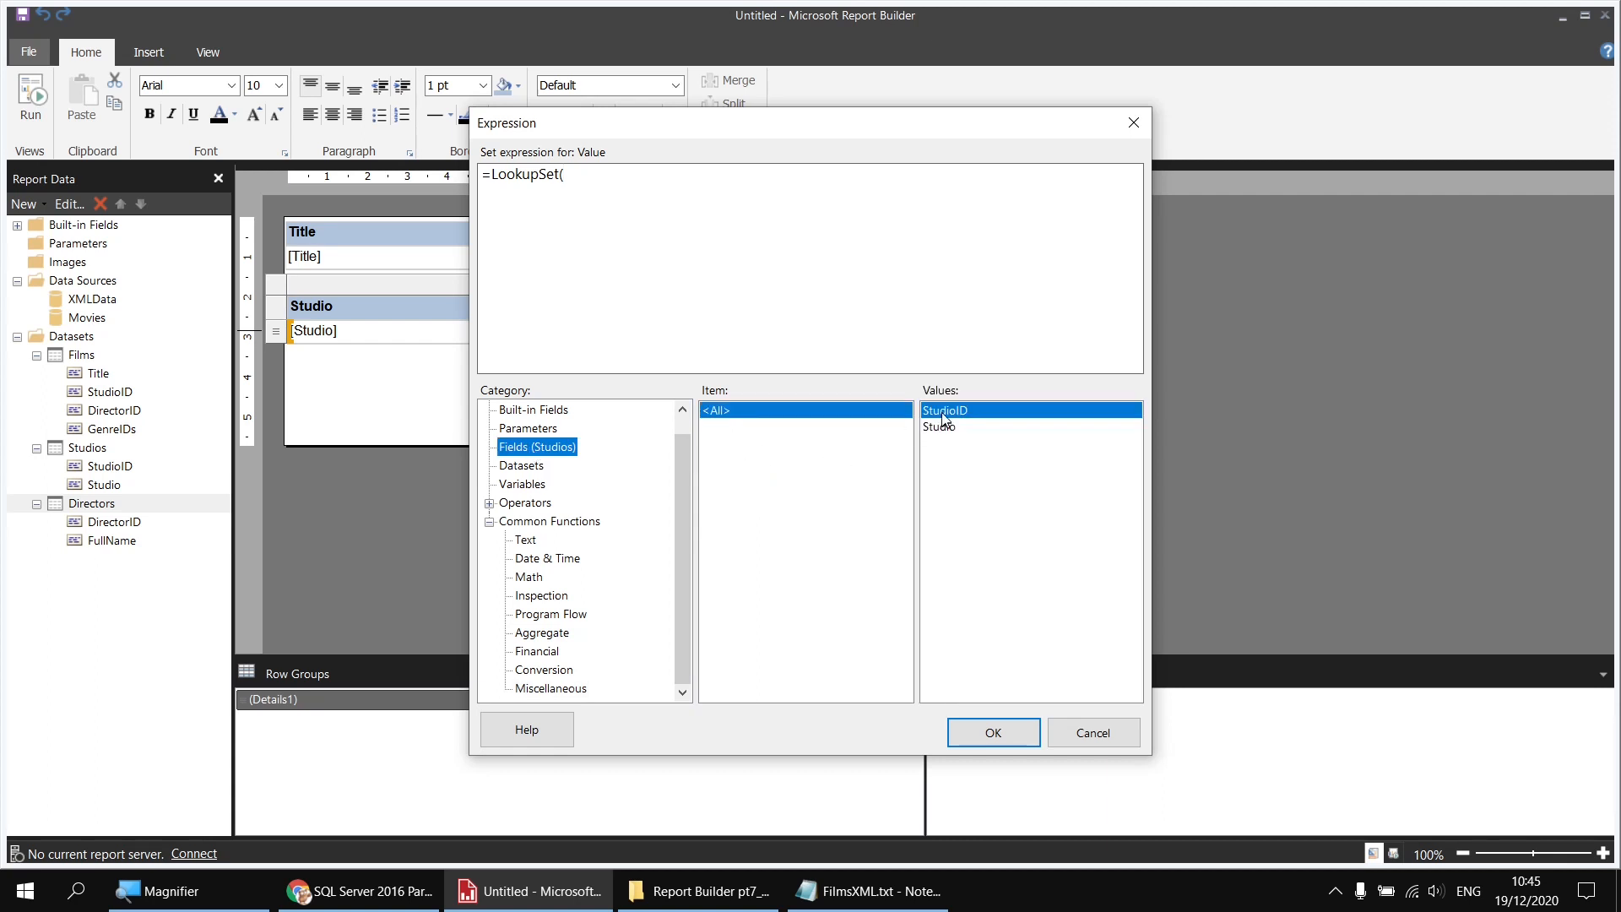
double_click(943, 410)
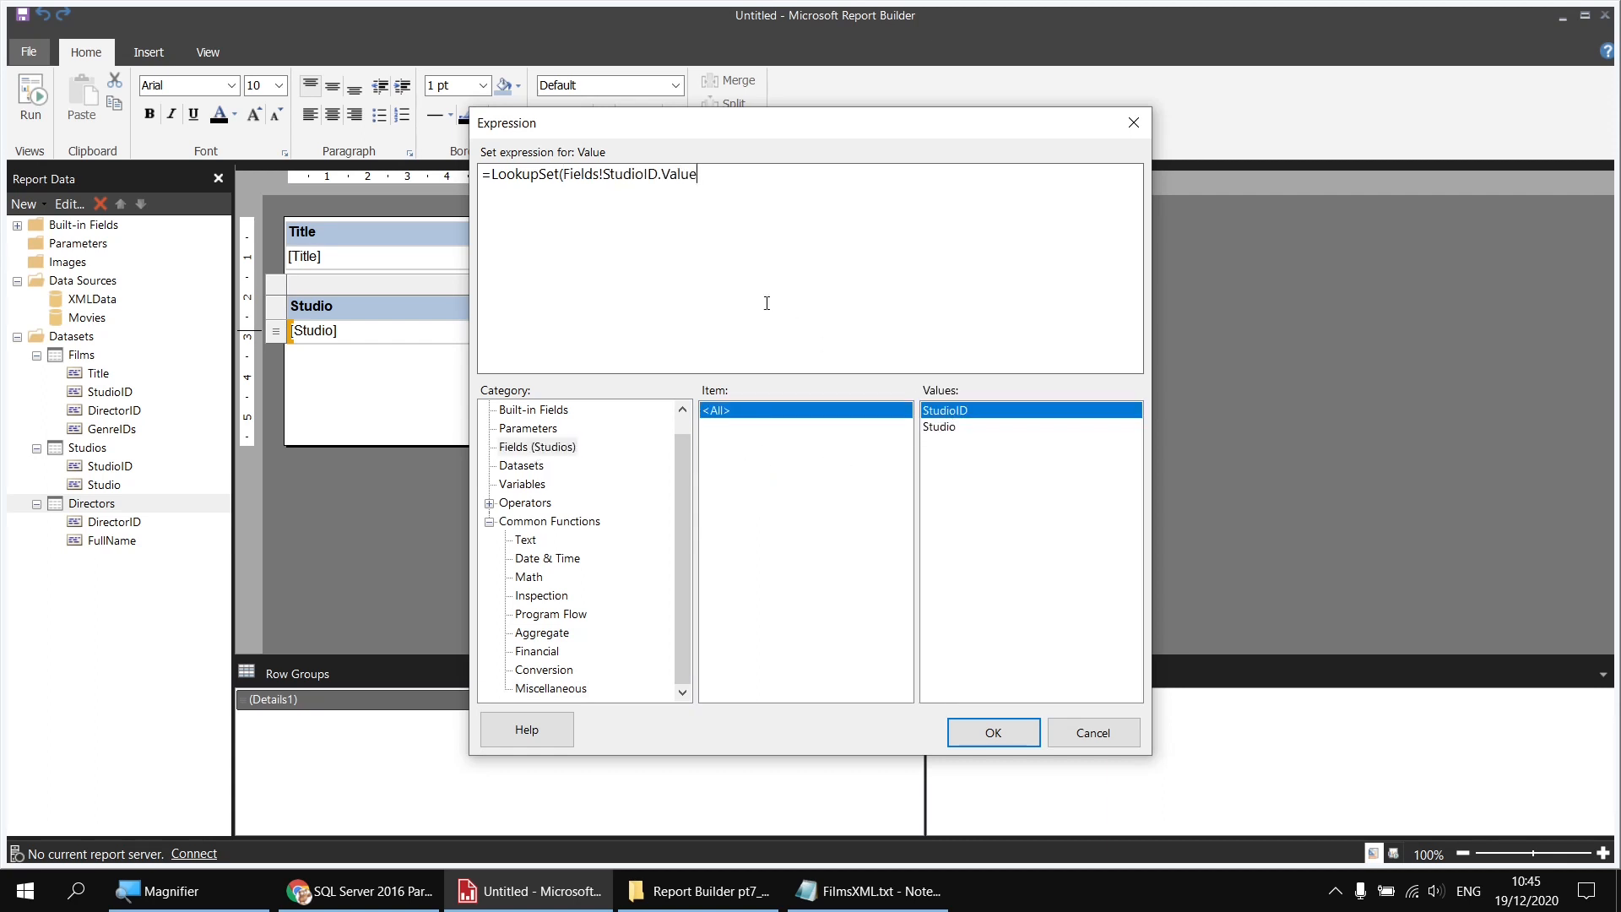
text(,)
text(CInt()
double_click(961, 412)
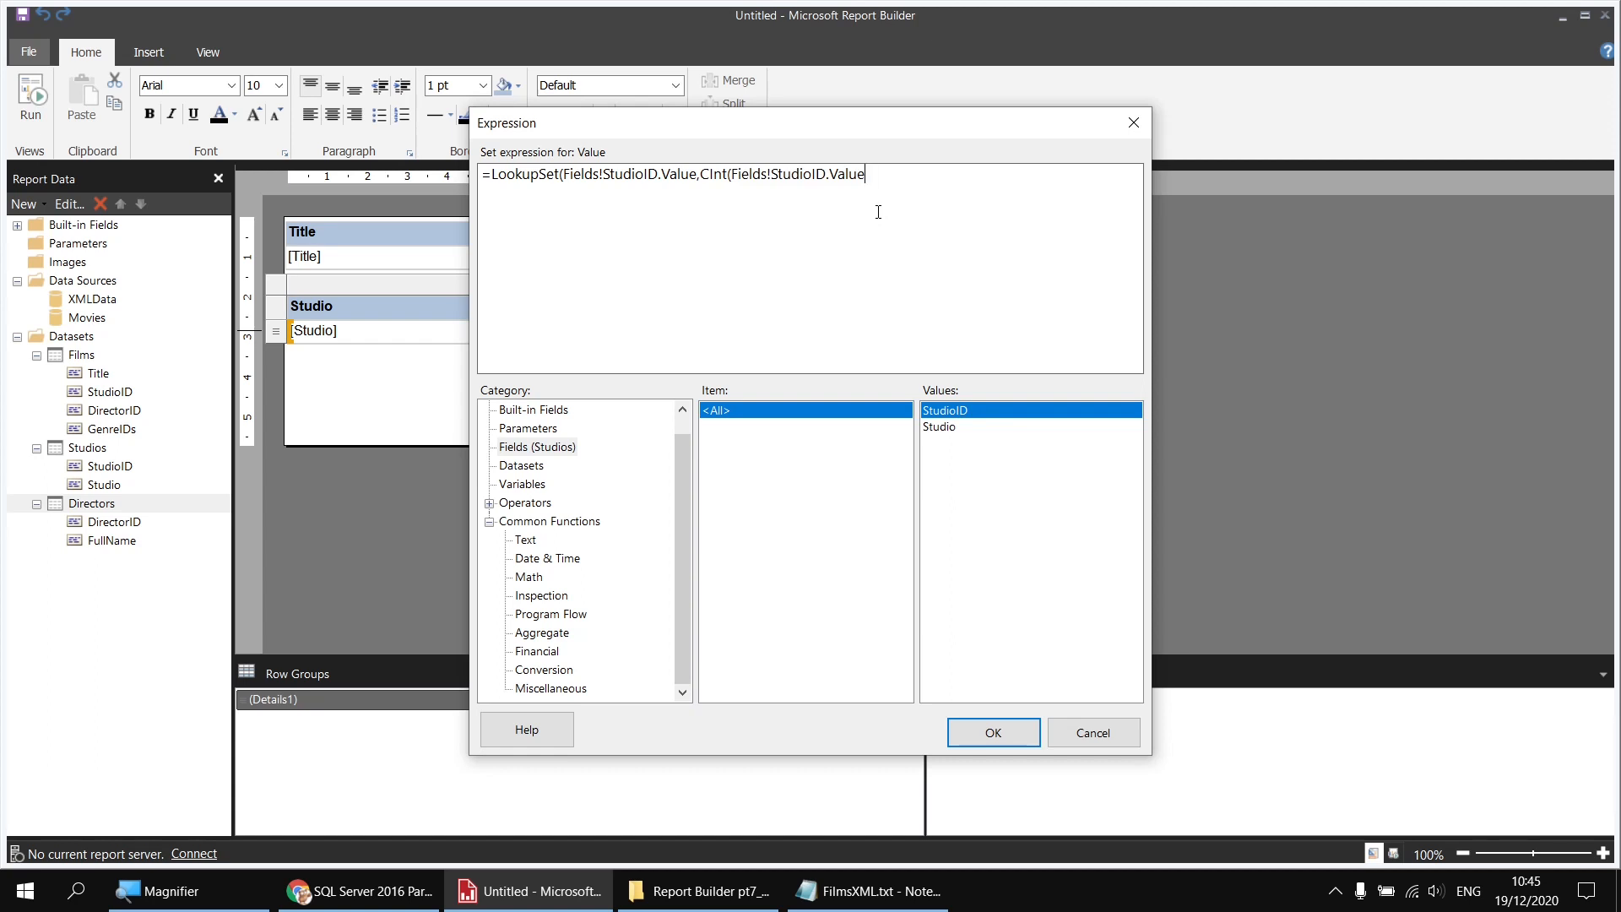
text(),)
Step: Add the Title field from the Films dataset to the LookupSet and remove the First( aggregate in front of it
click(510, 468)
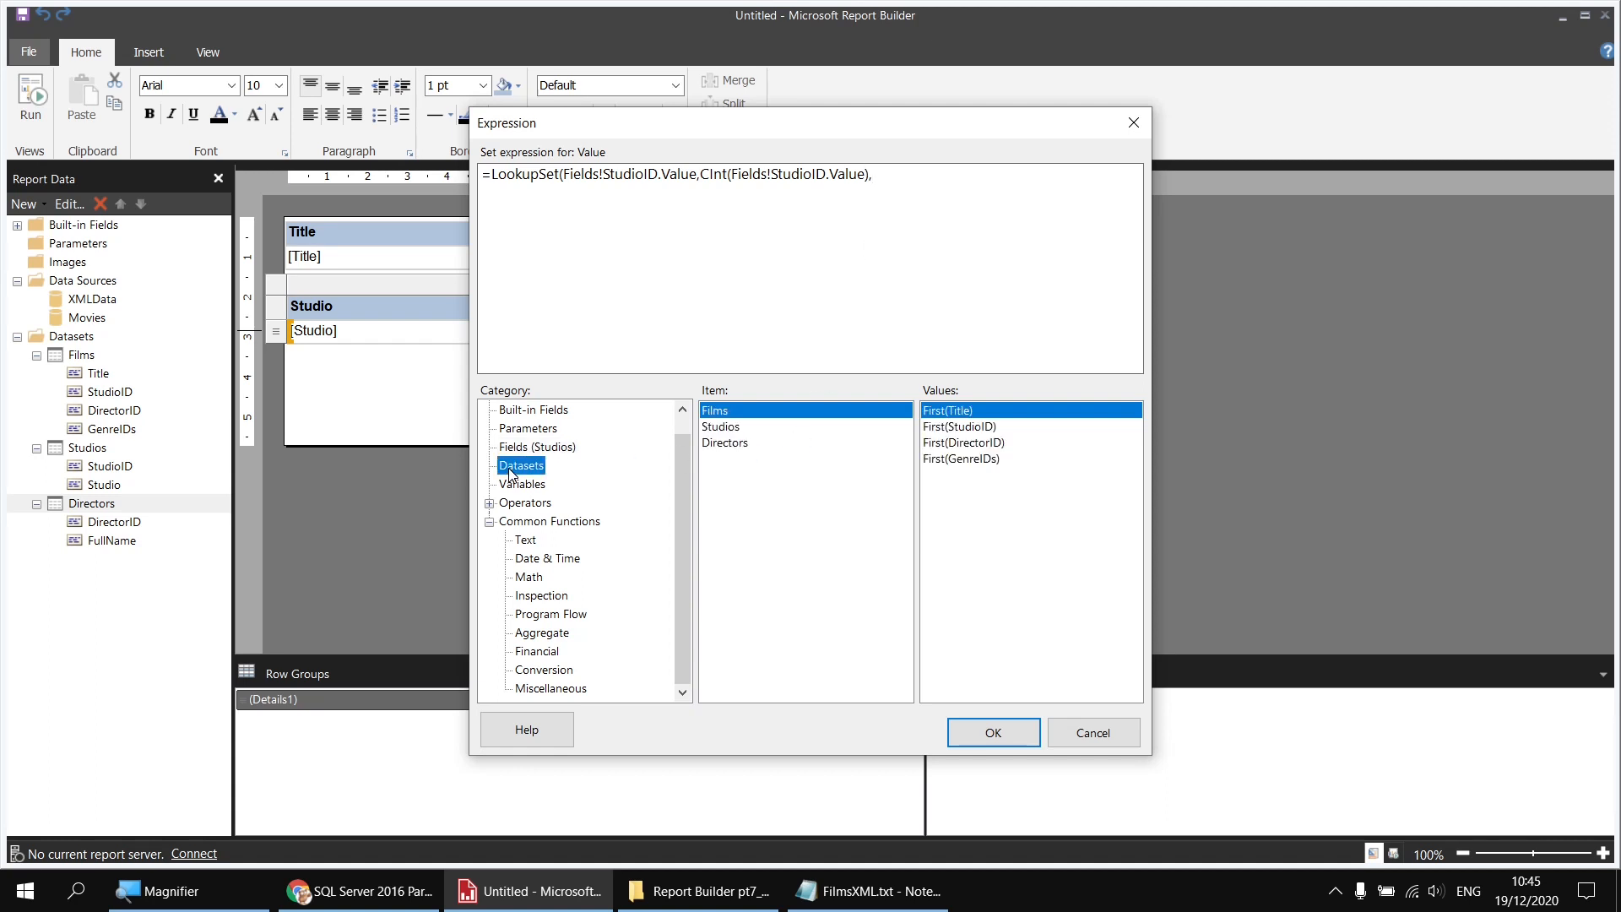
click(717, 412)
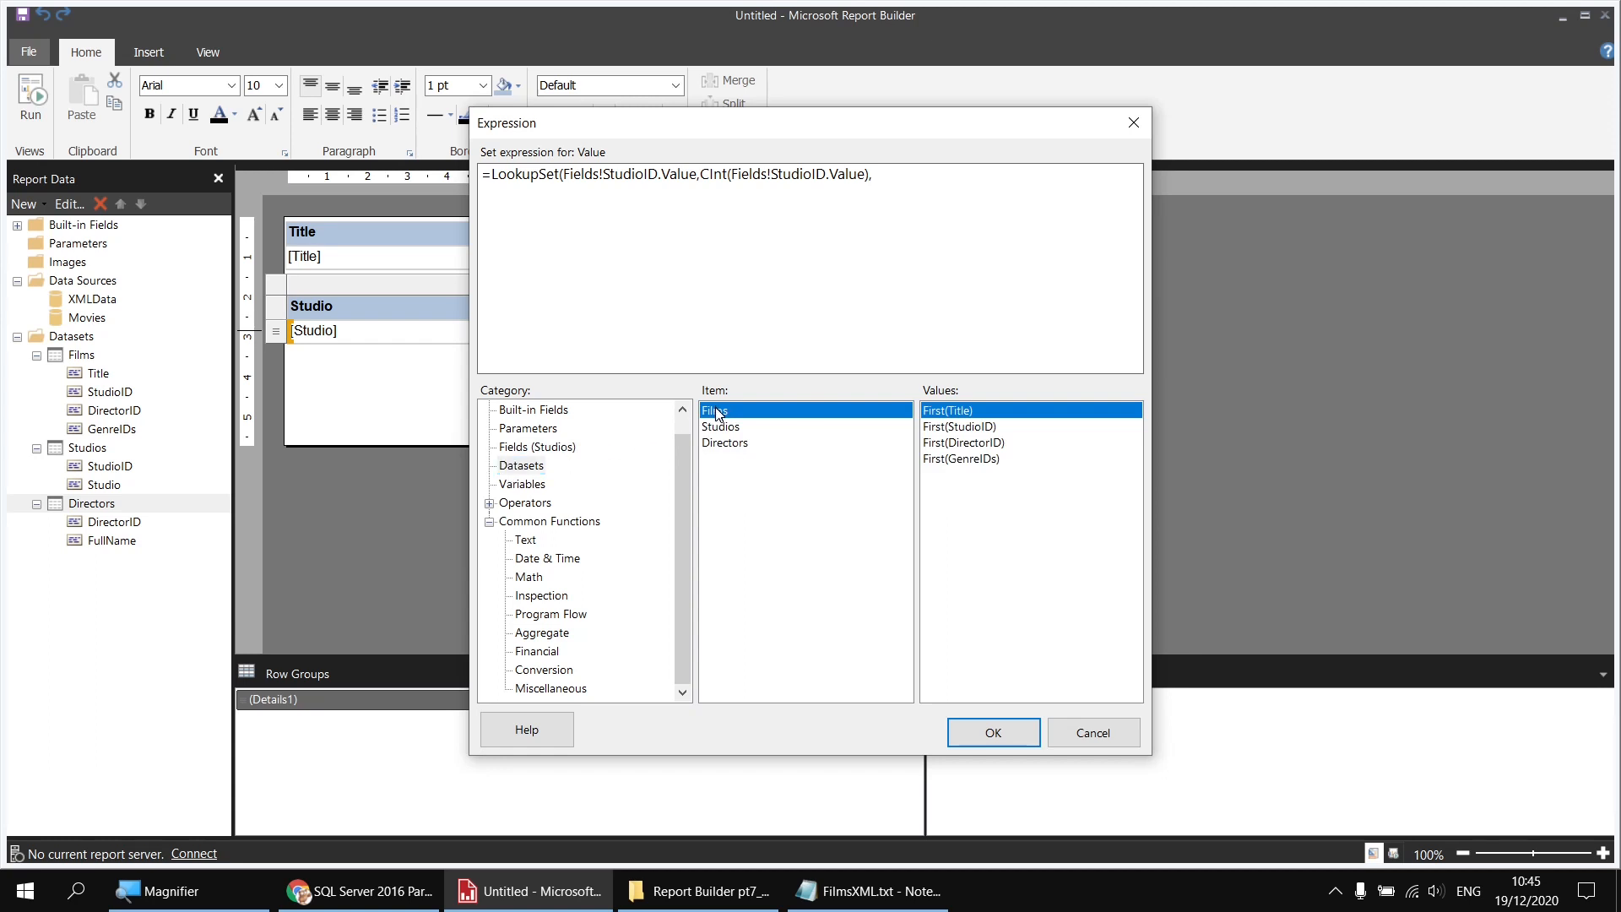
double_click(935, 414)
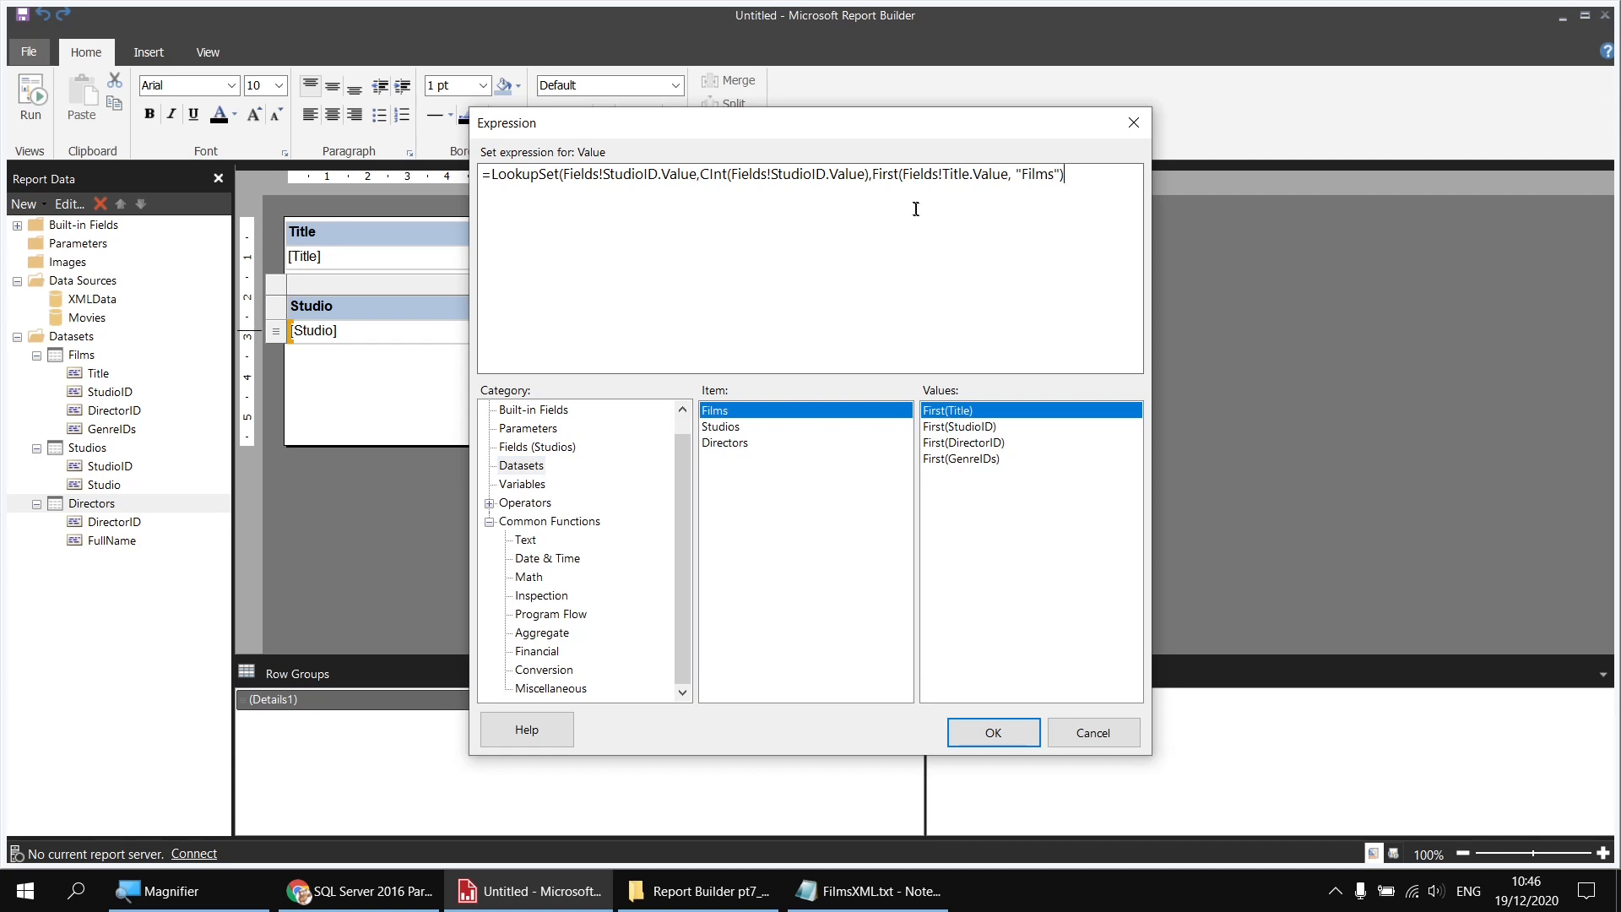
drag(902, 174, 872, 174)
key(Delete)
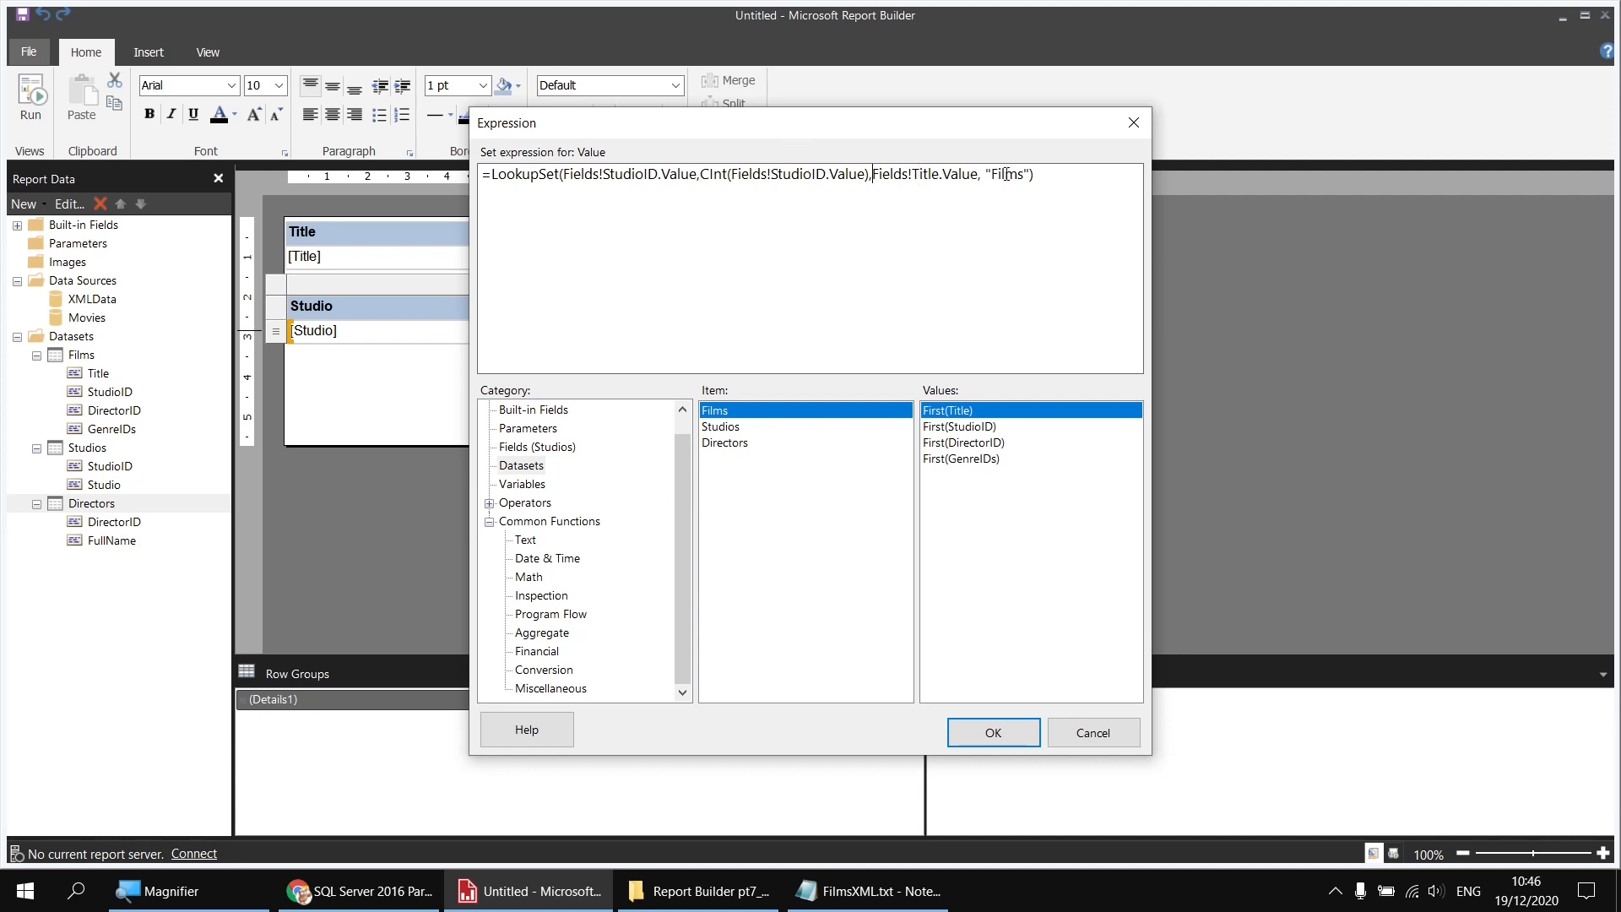
Step: Put each argument of the LookupSet function on its own indented line
click(560, 174)
key(Return)
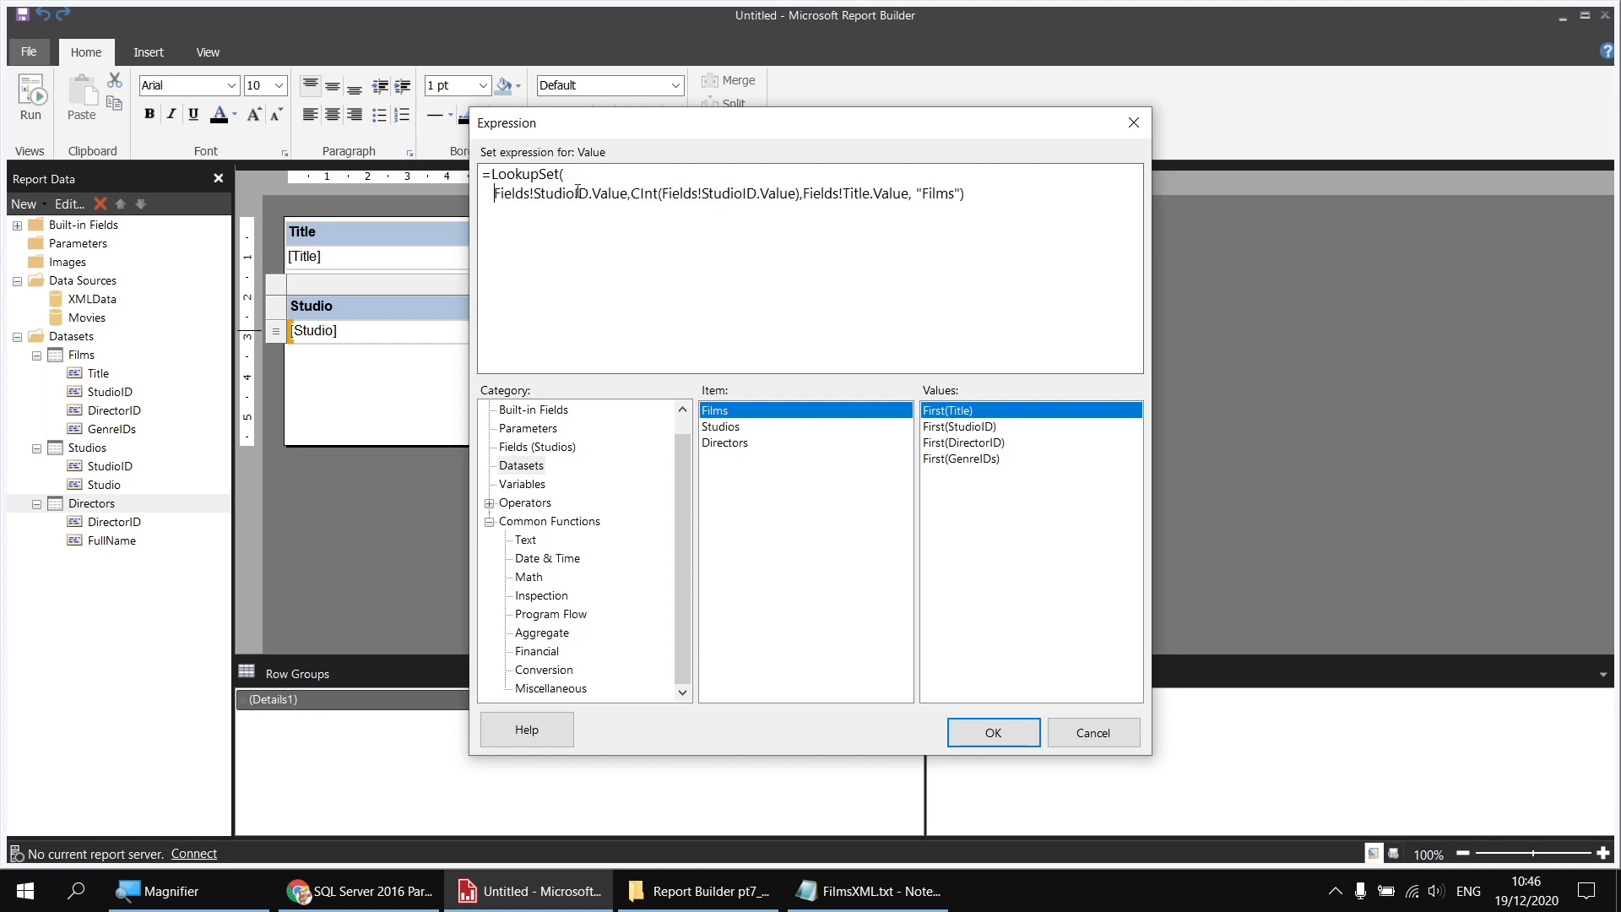
click(637, 194)
key(Return)
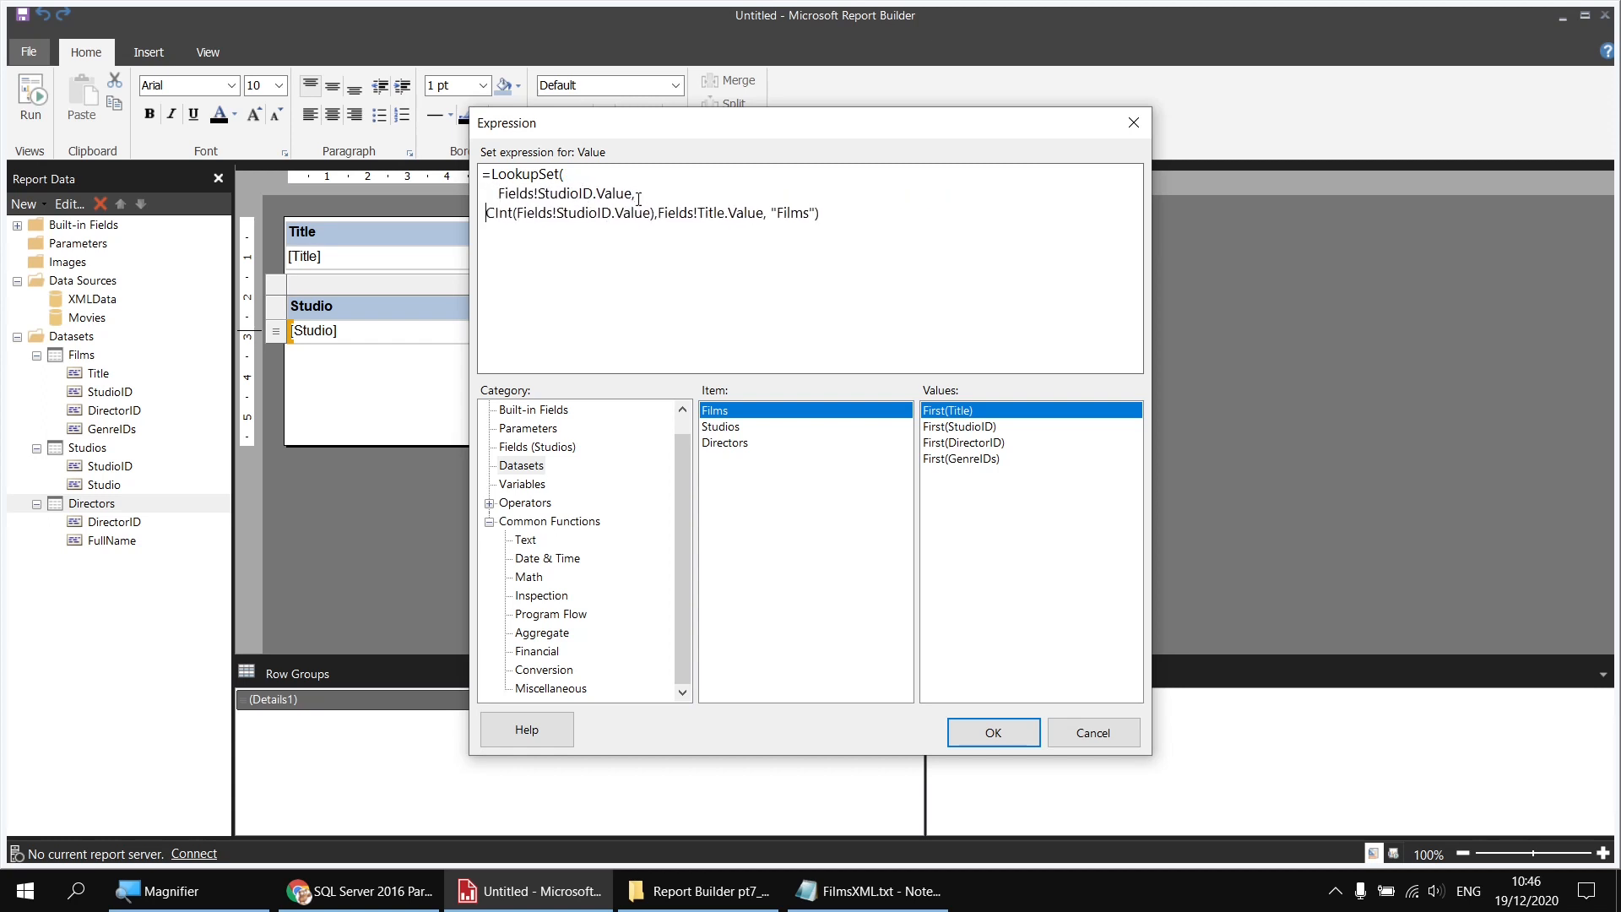
click(673, 213)
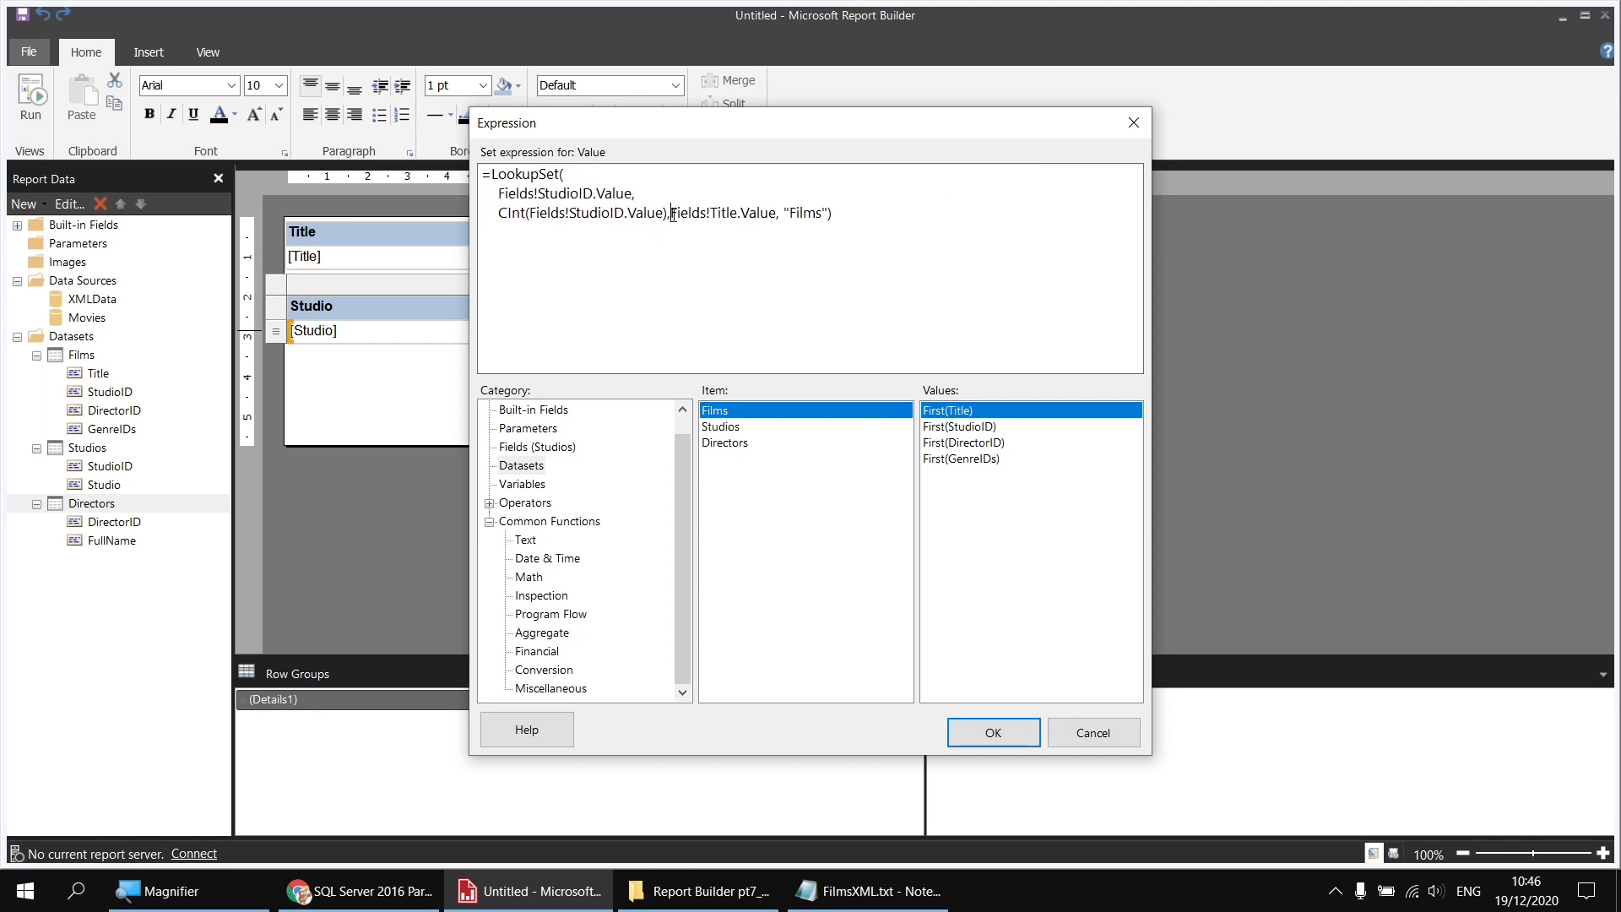
key(Return)
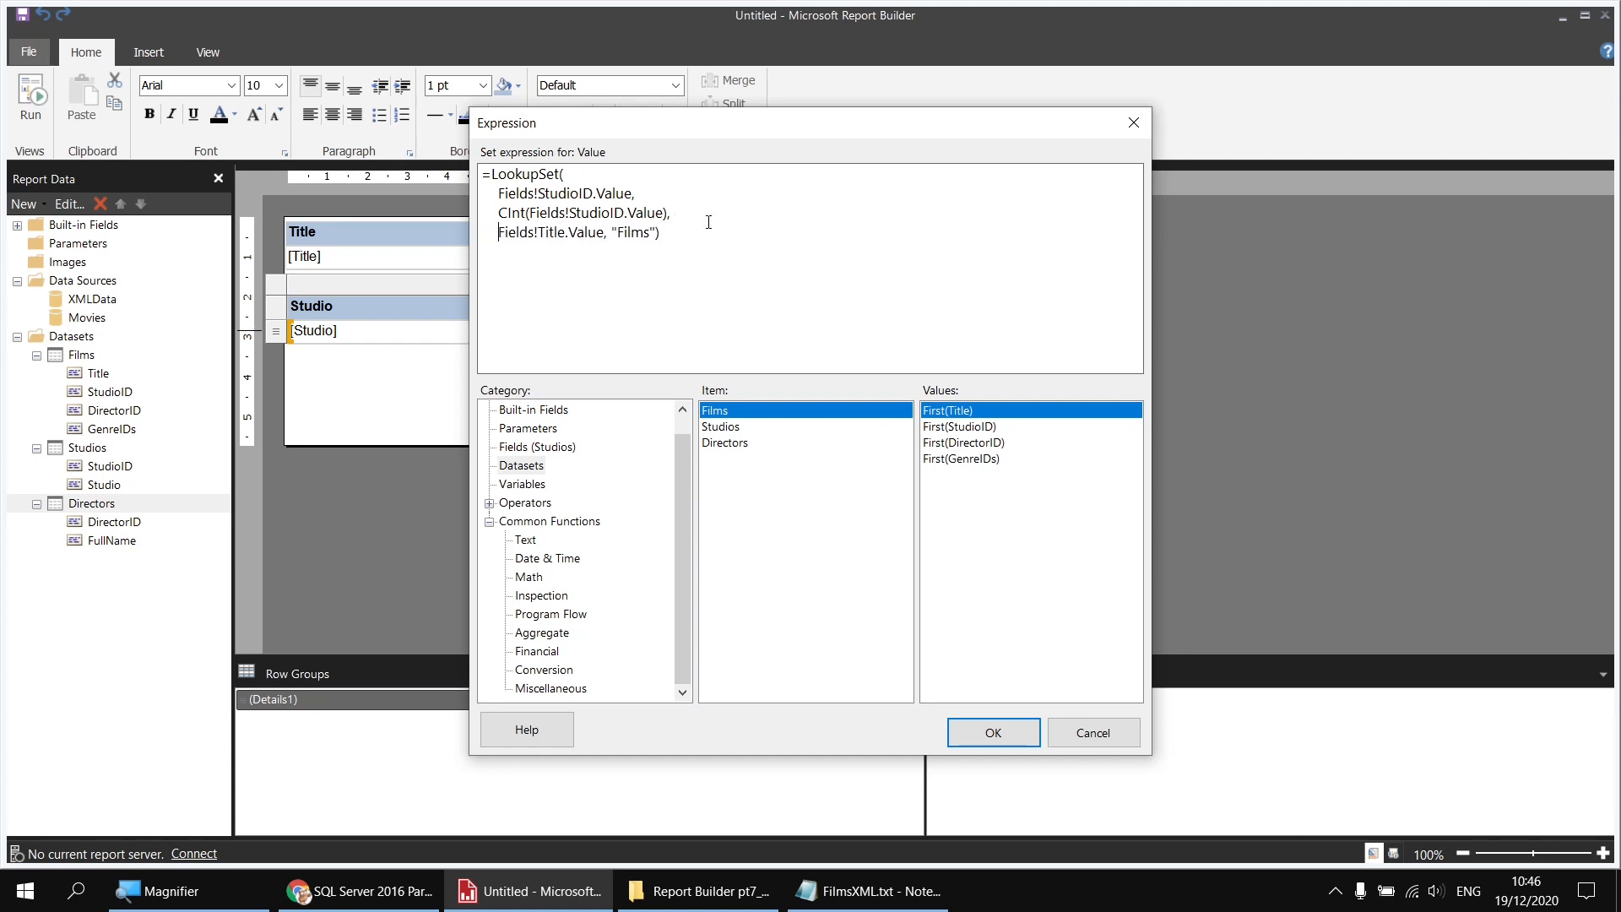
click(611, 232)
key(Return)
click(592, 264)
Step: Save the LookupSet expression and run the report to check the studio table's third column, returning to the design view
click(999, 736)
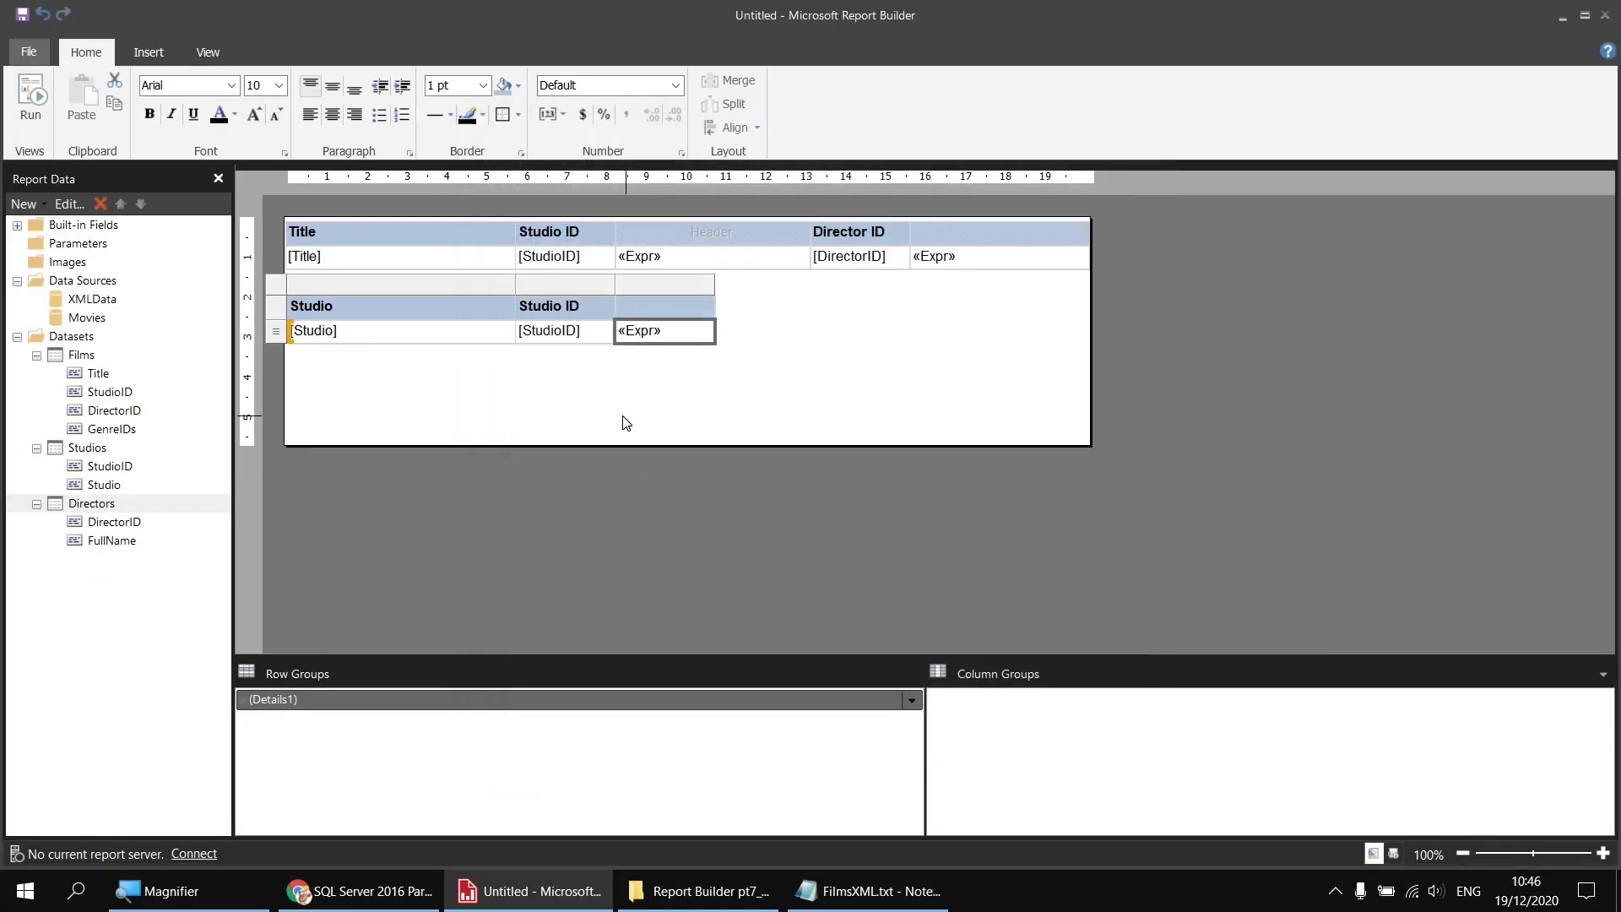
click(29, 115)
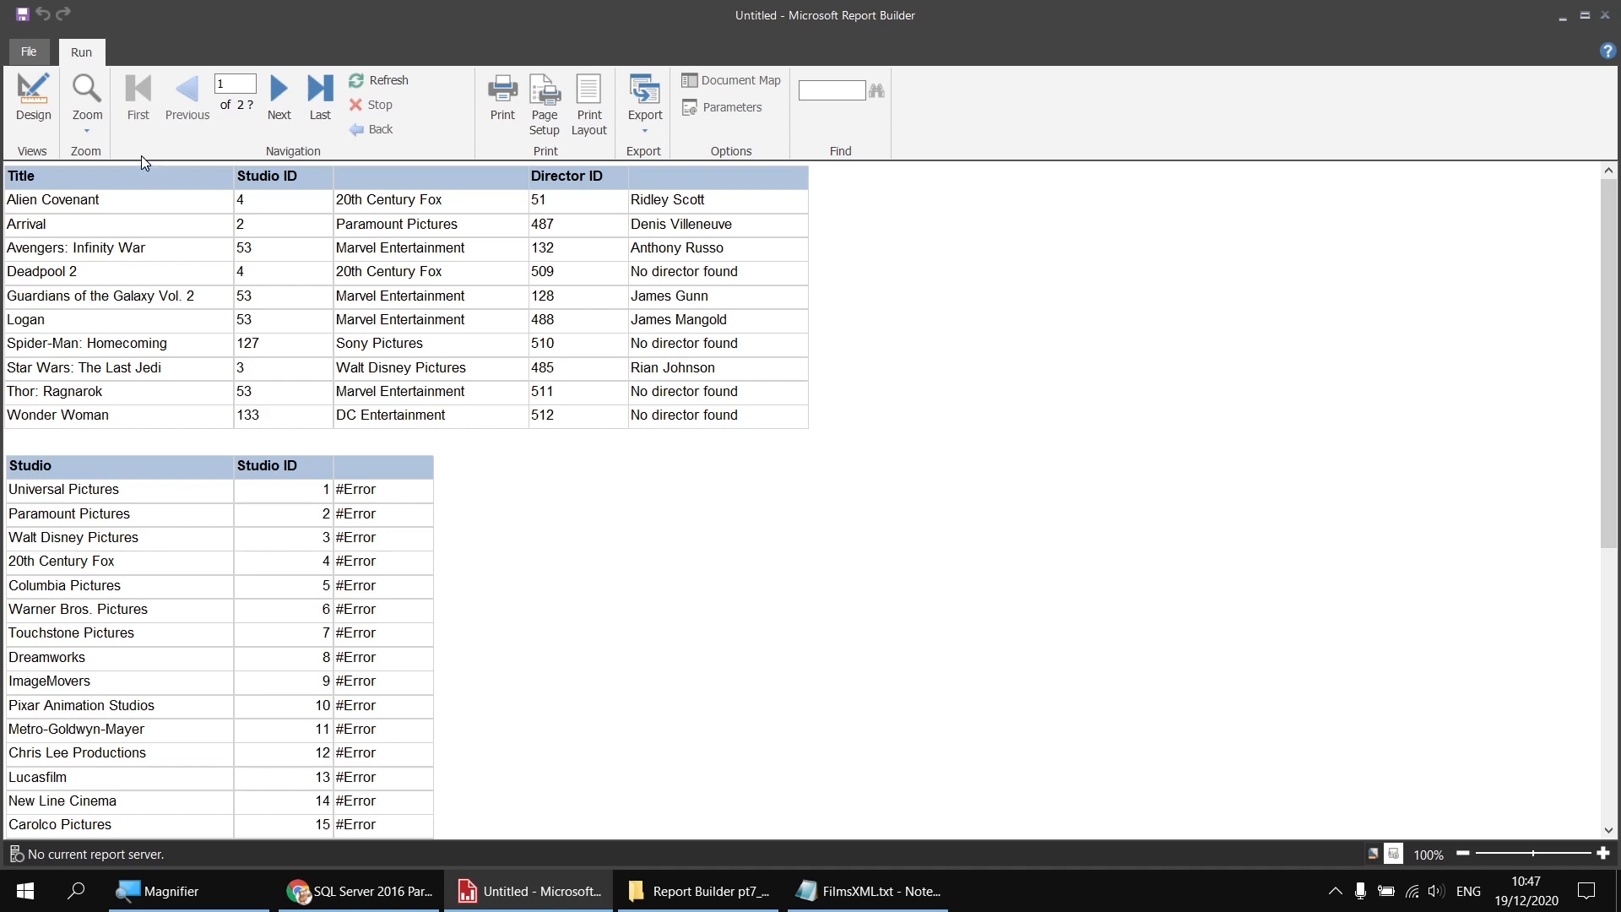
click(44, 100)
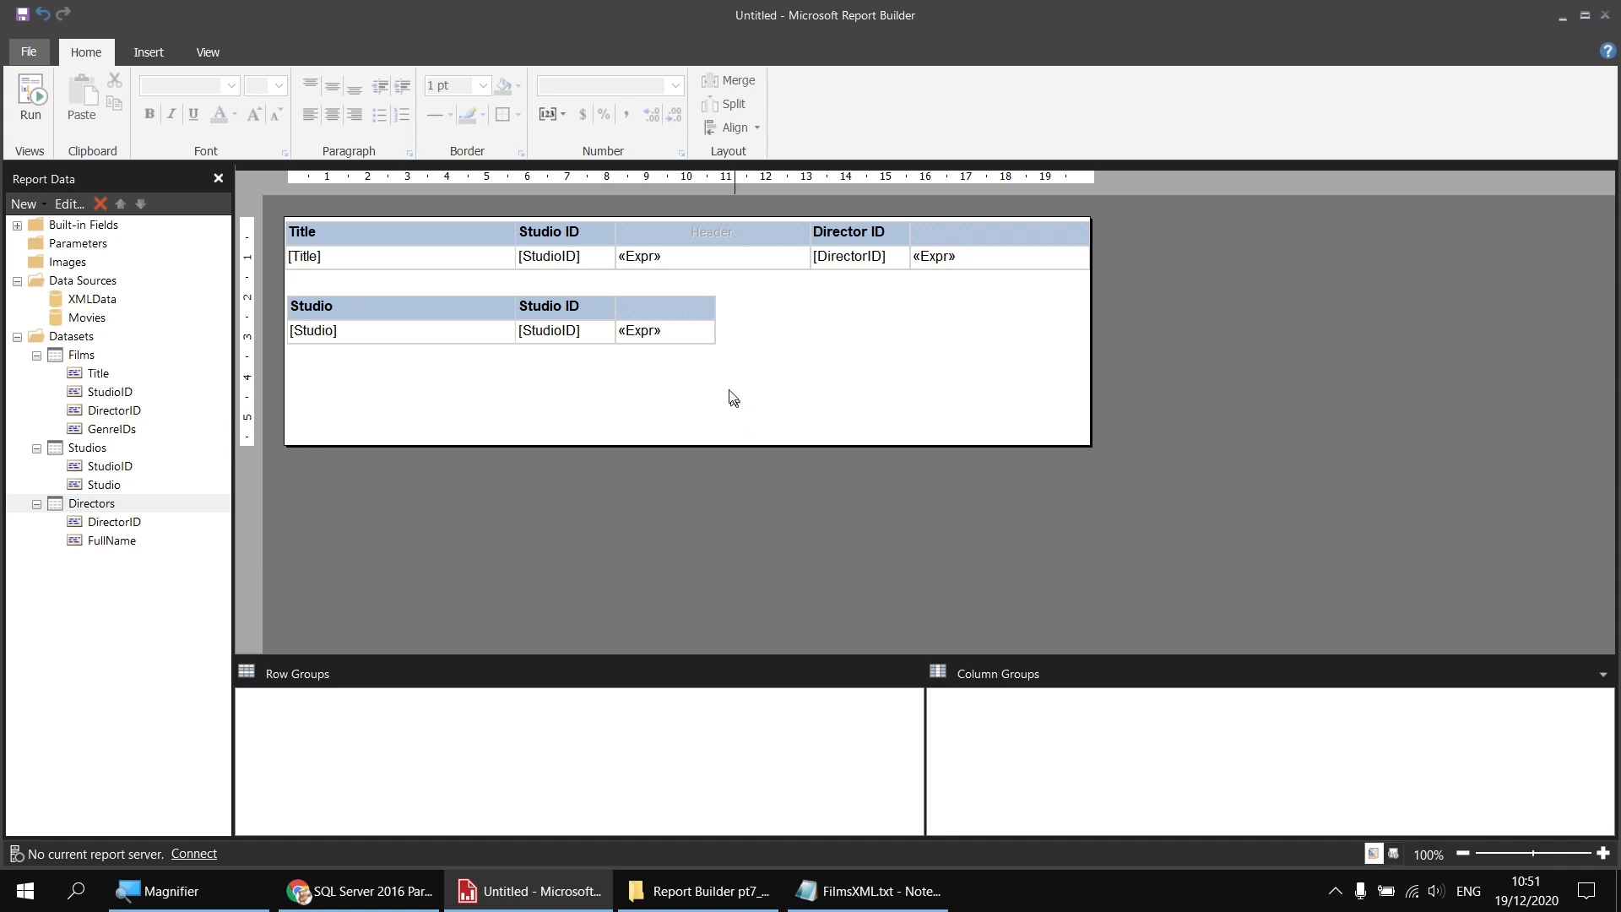
Step: Insert the Join text function in front of LookupSet in the expression of the studio table's third column
right_click(684, 334)
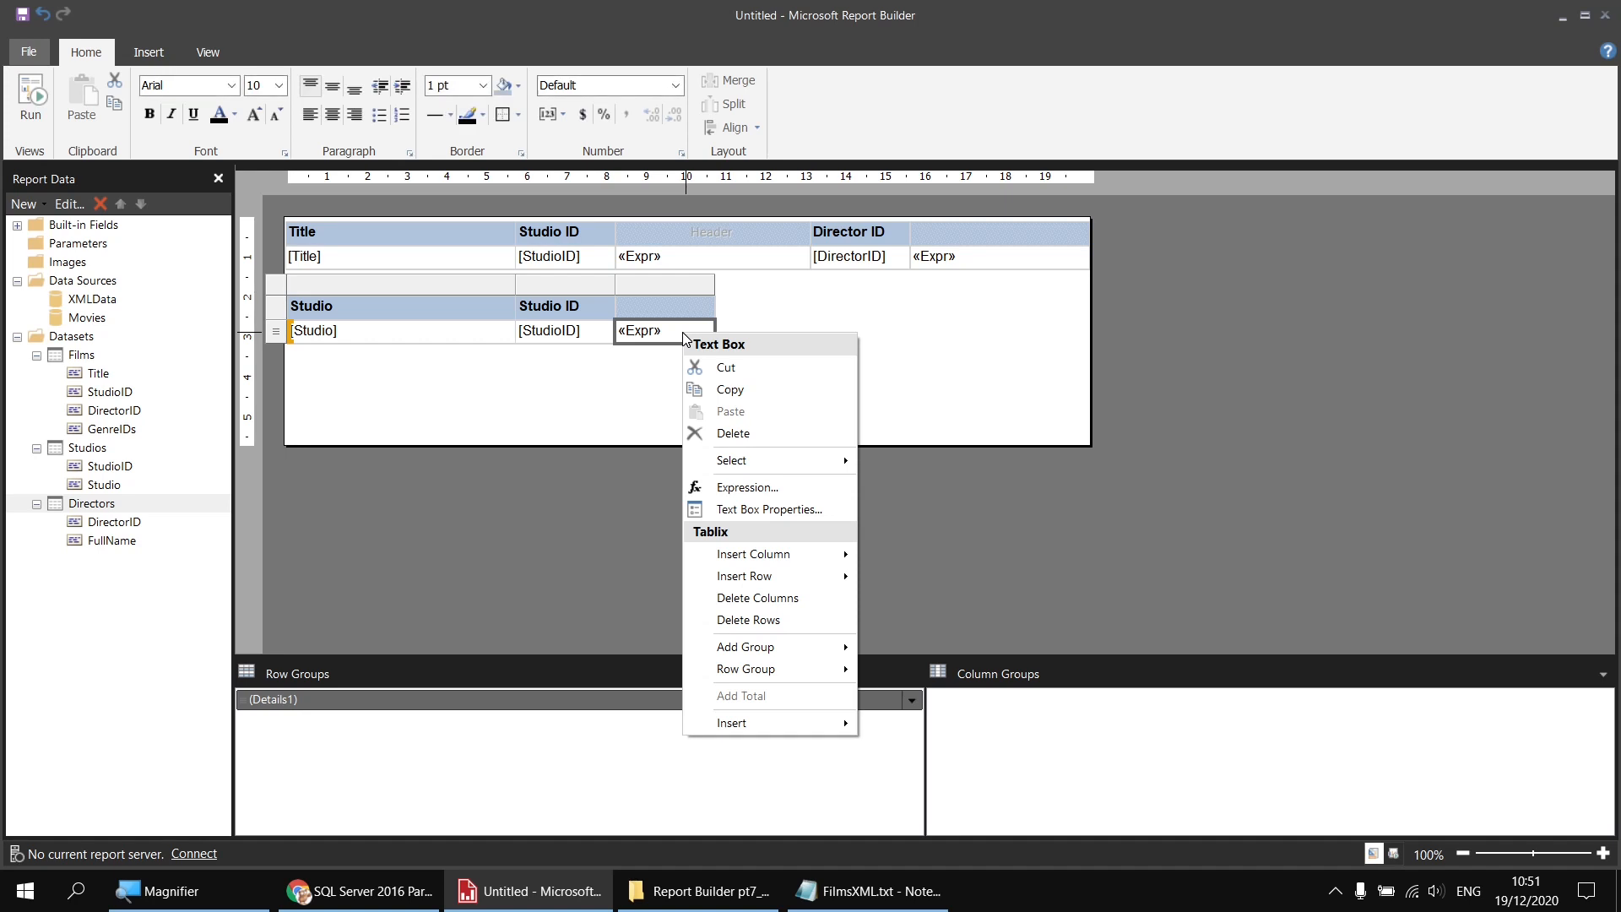
click(720, 490)
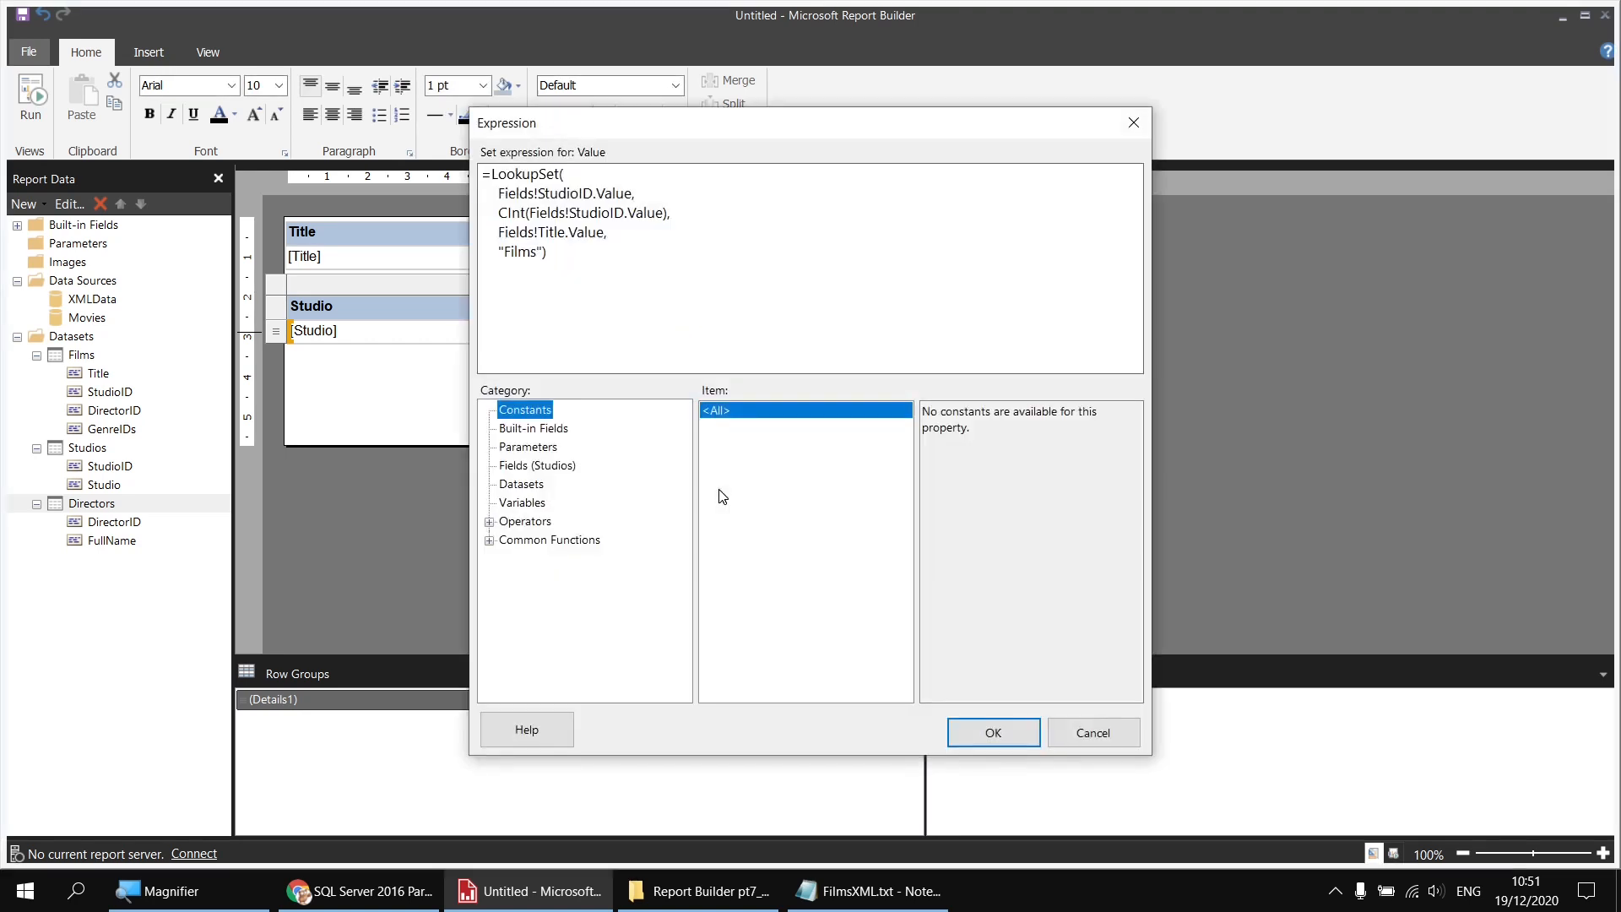
click(490, 540)
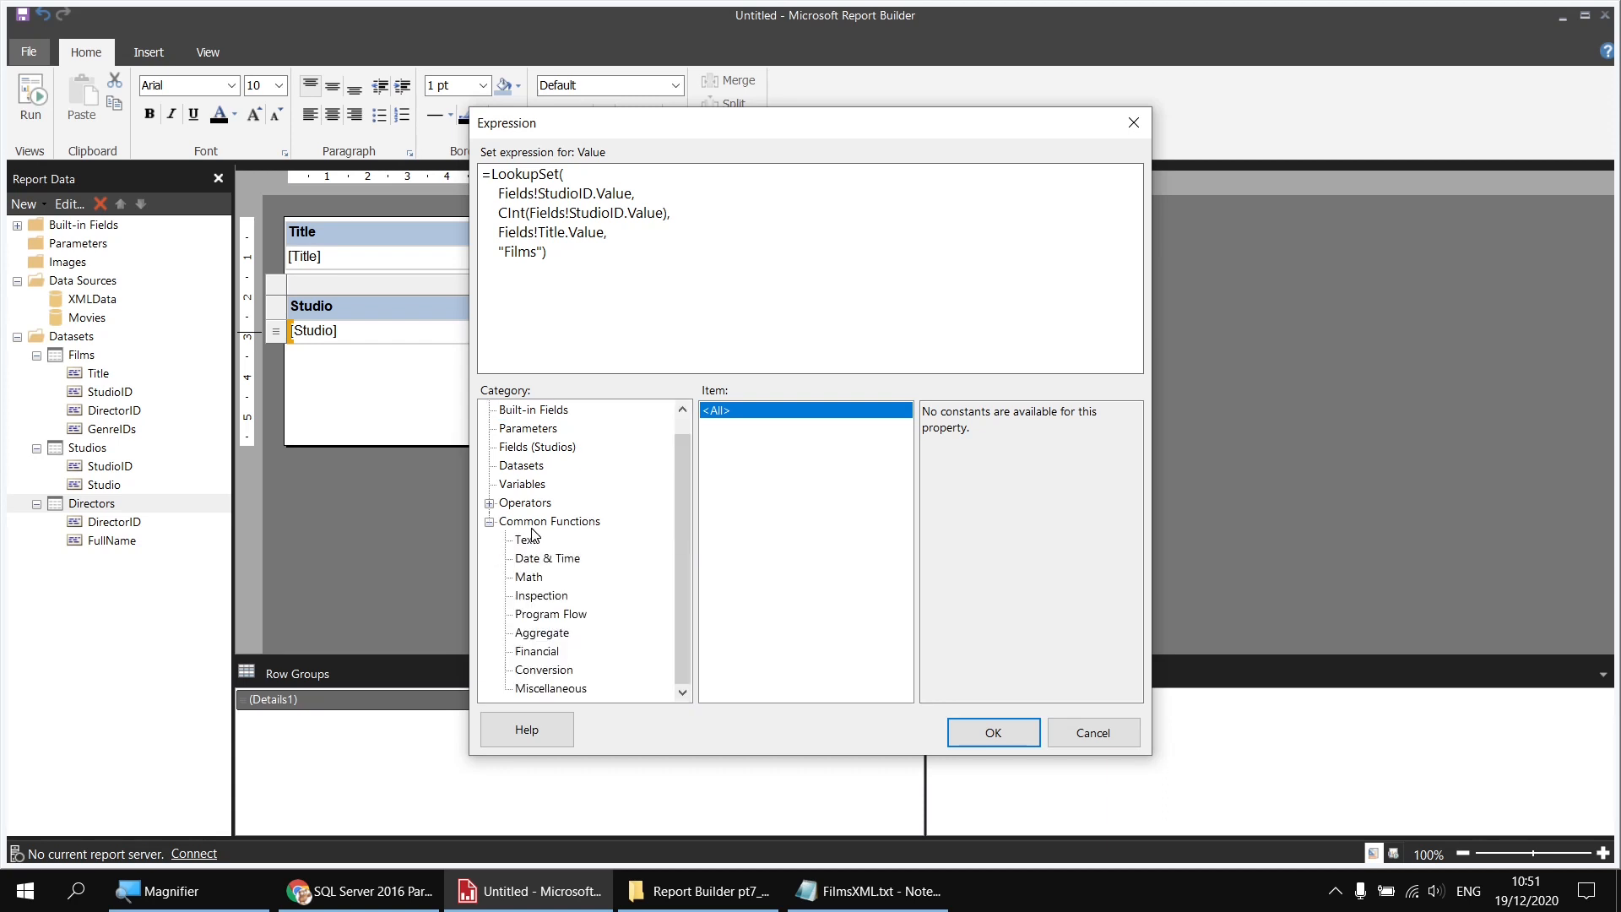
click(529, 542)
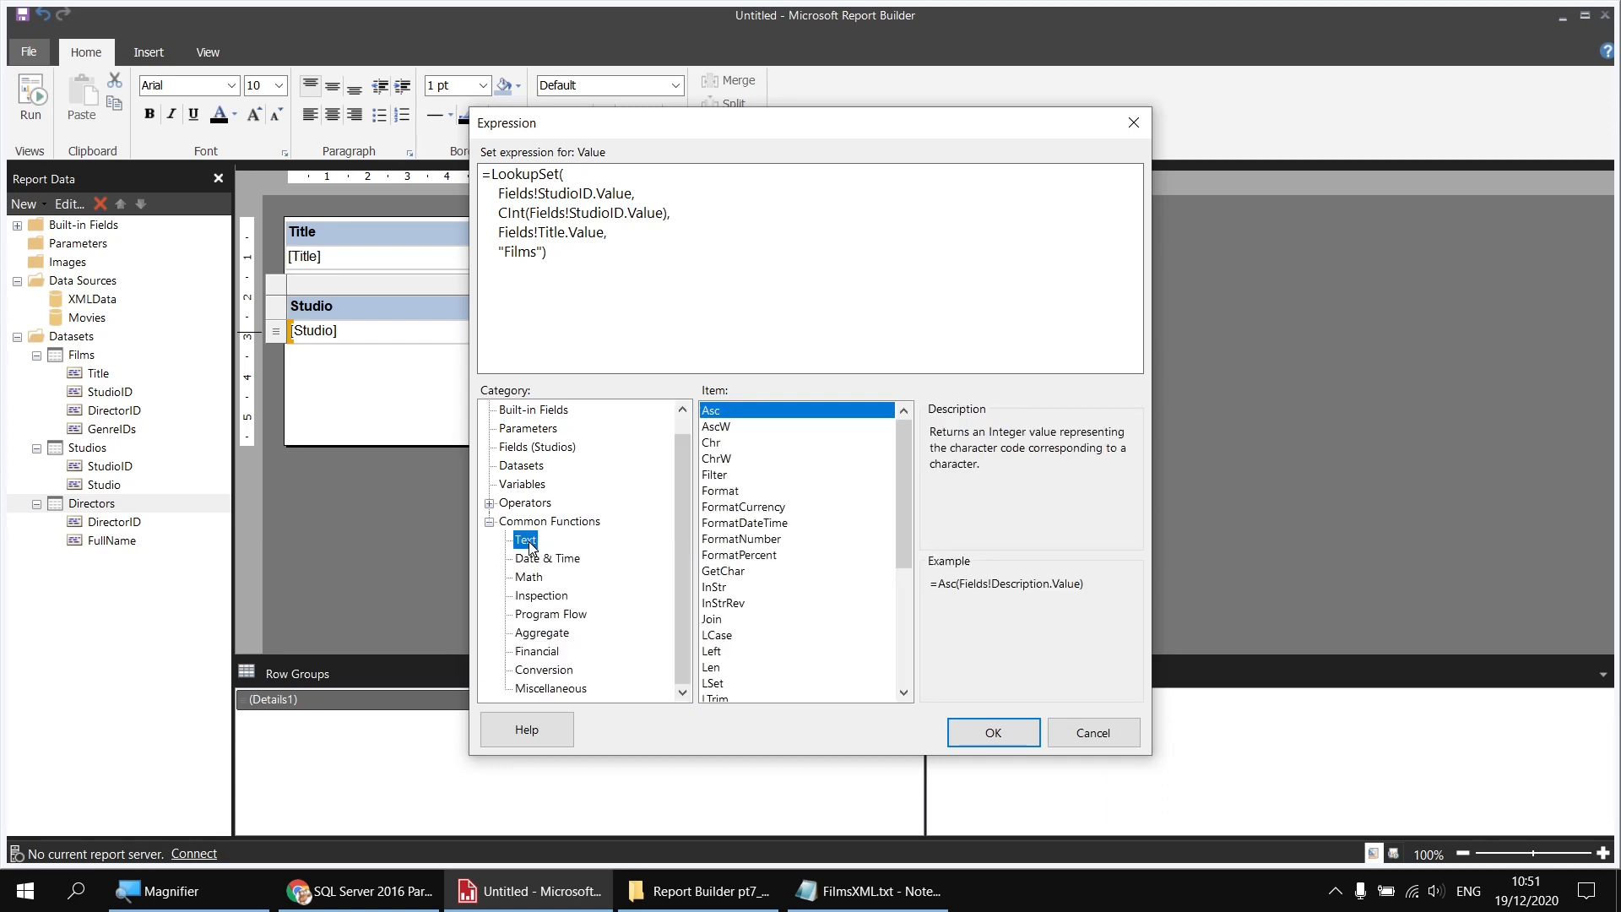
click(729, 625)
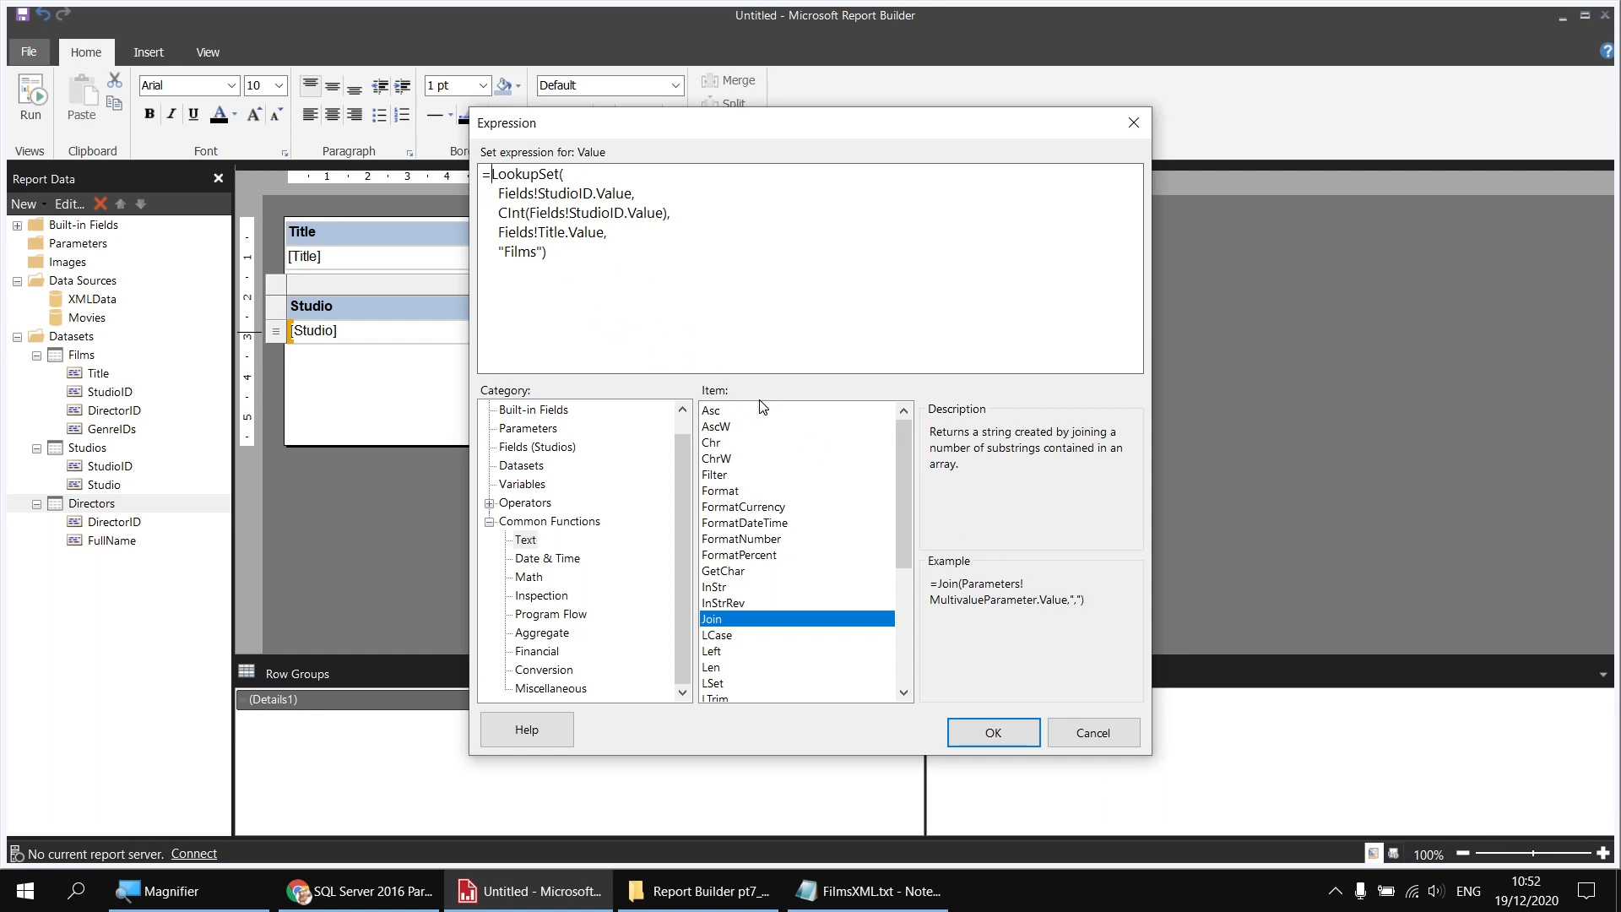
double_click(721, 620)
Step: Give Join the delimiter vbCrLf after the LookupSet, close its bracket and save the expression
text(")
text(,)
key(BackSpace)
key(BackSpace)
key(BackSpace)
key(BackSpace)
text(vb)
text(CrLf)
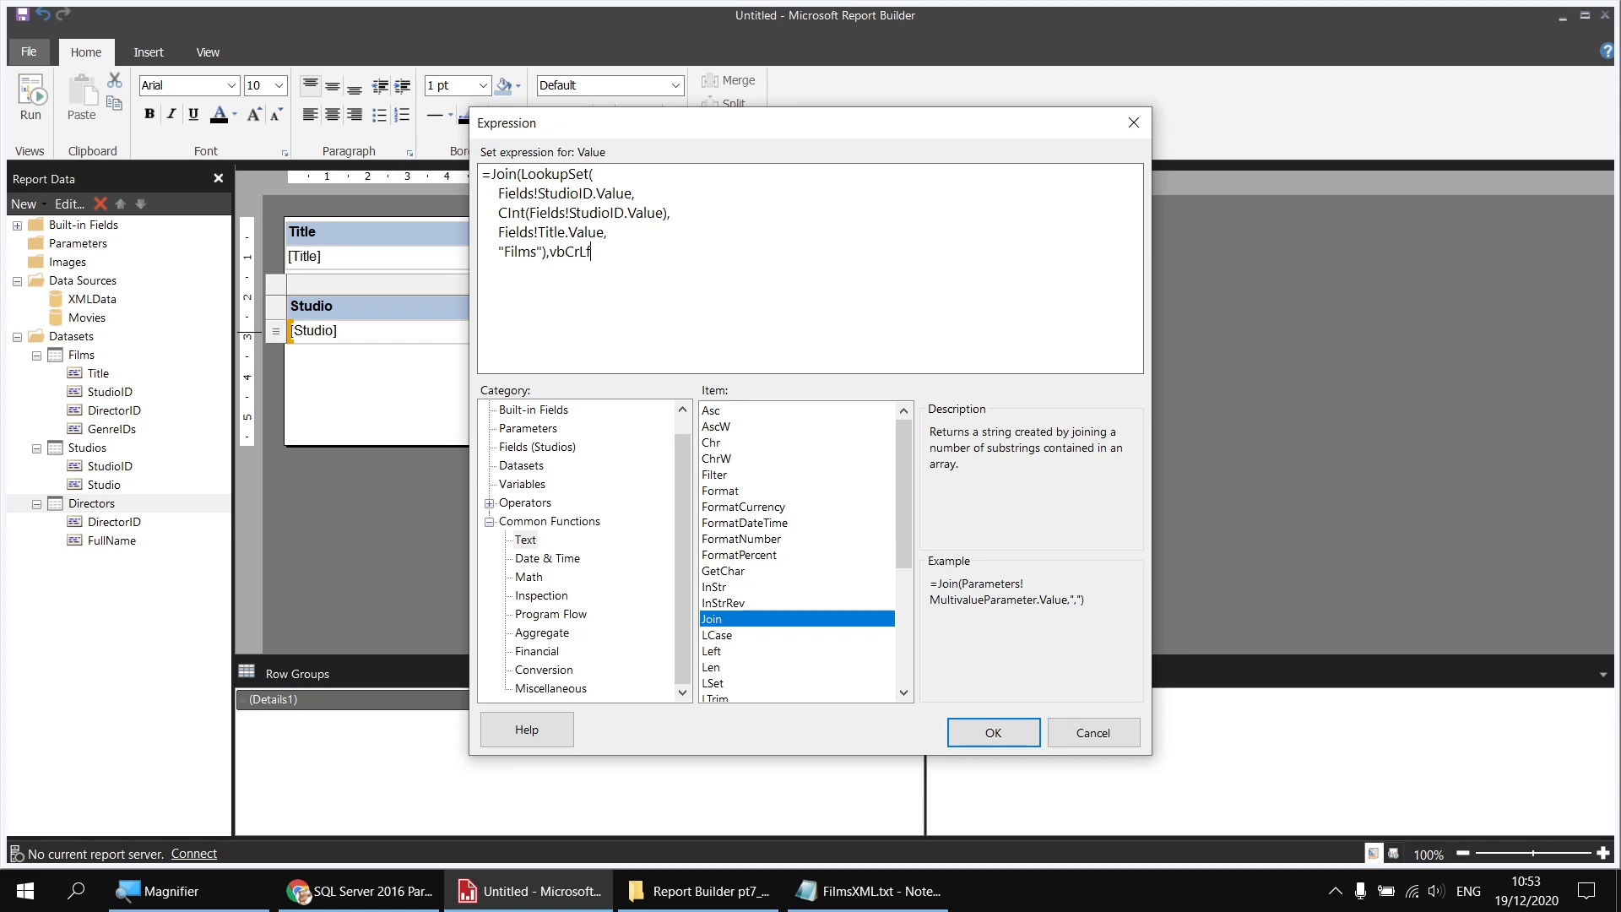
text())
click(973, 731)
Step: Widen the studio table's third column to about 7.5 cm and run the report to check the film lists, returning to the design view
drag(714, 294, 914, 293)
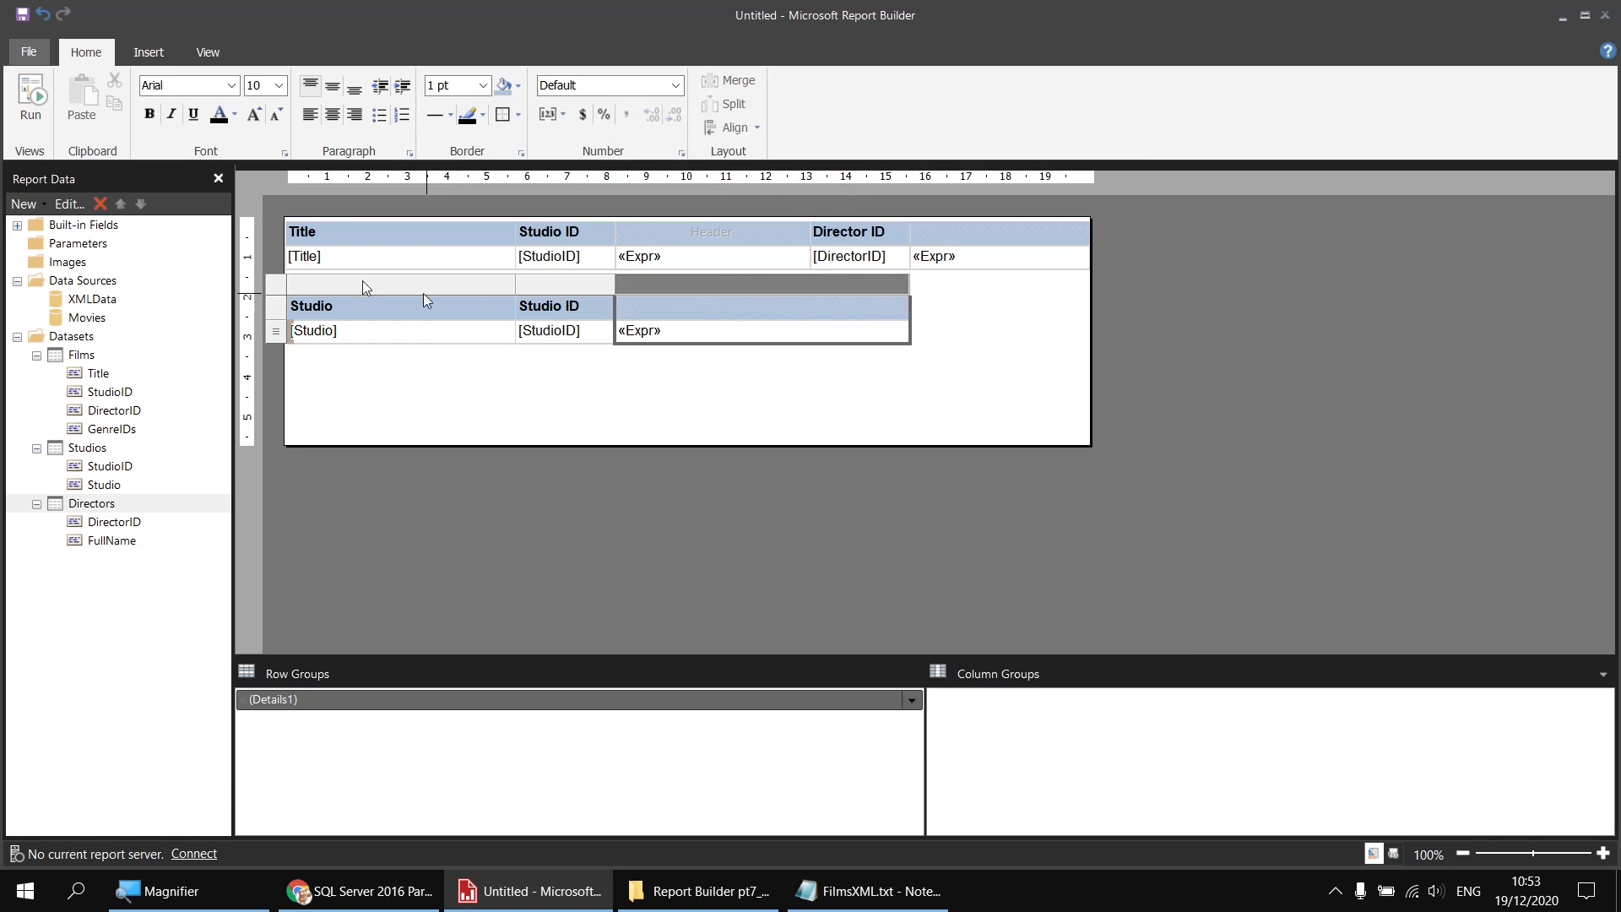
click(30, 95)
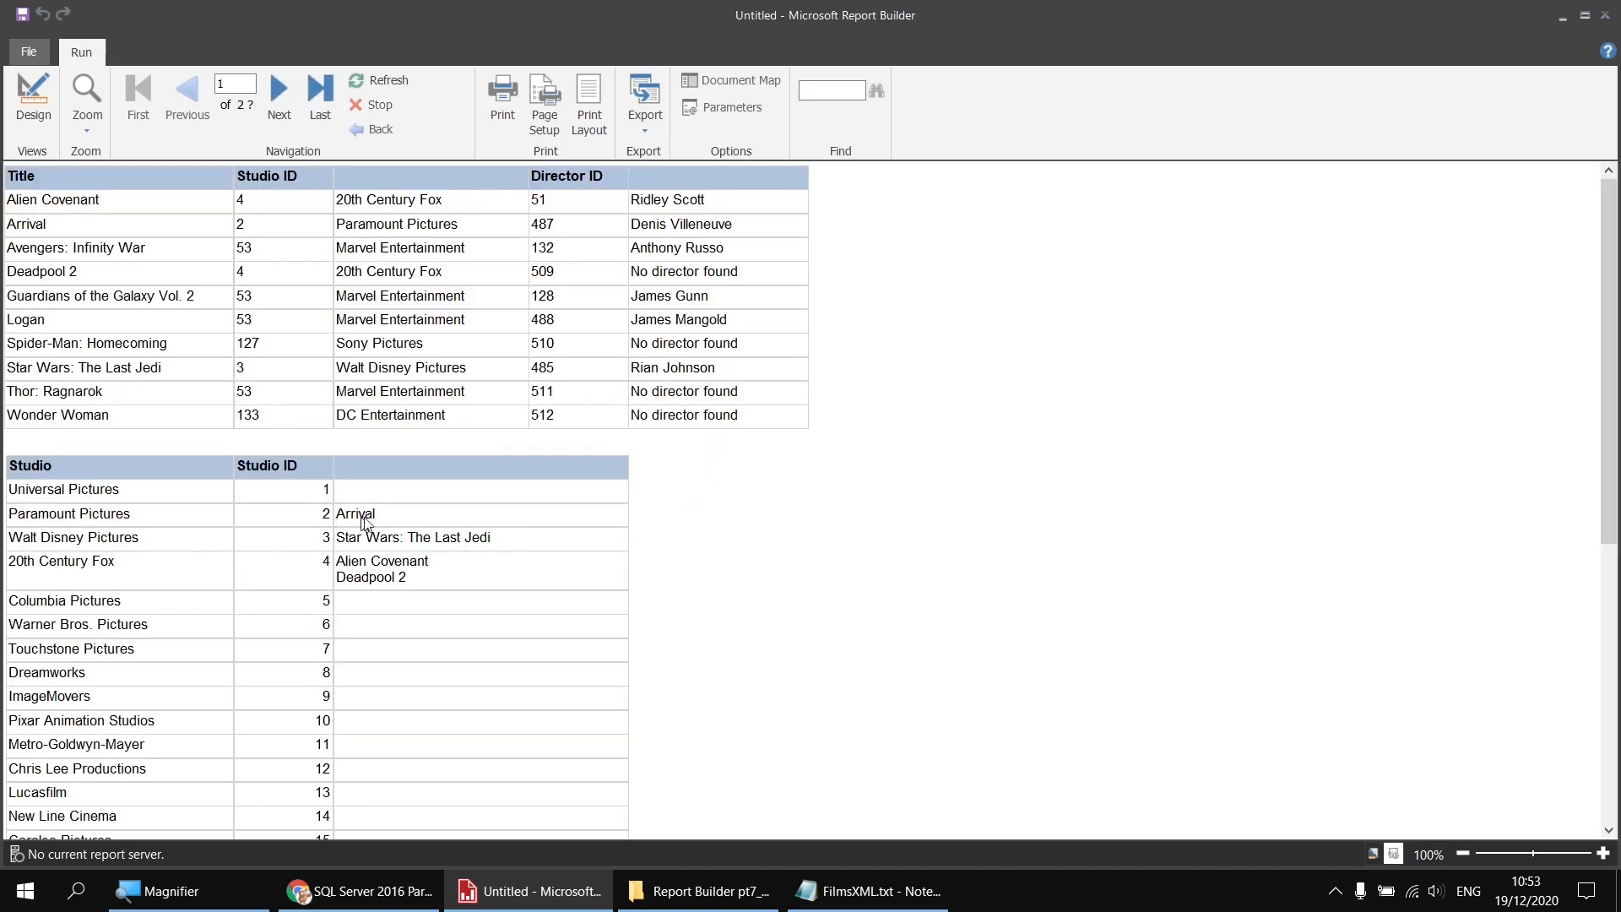
scroll(440, 608, down, 2)
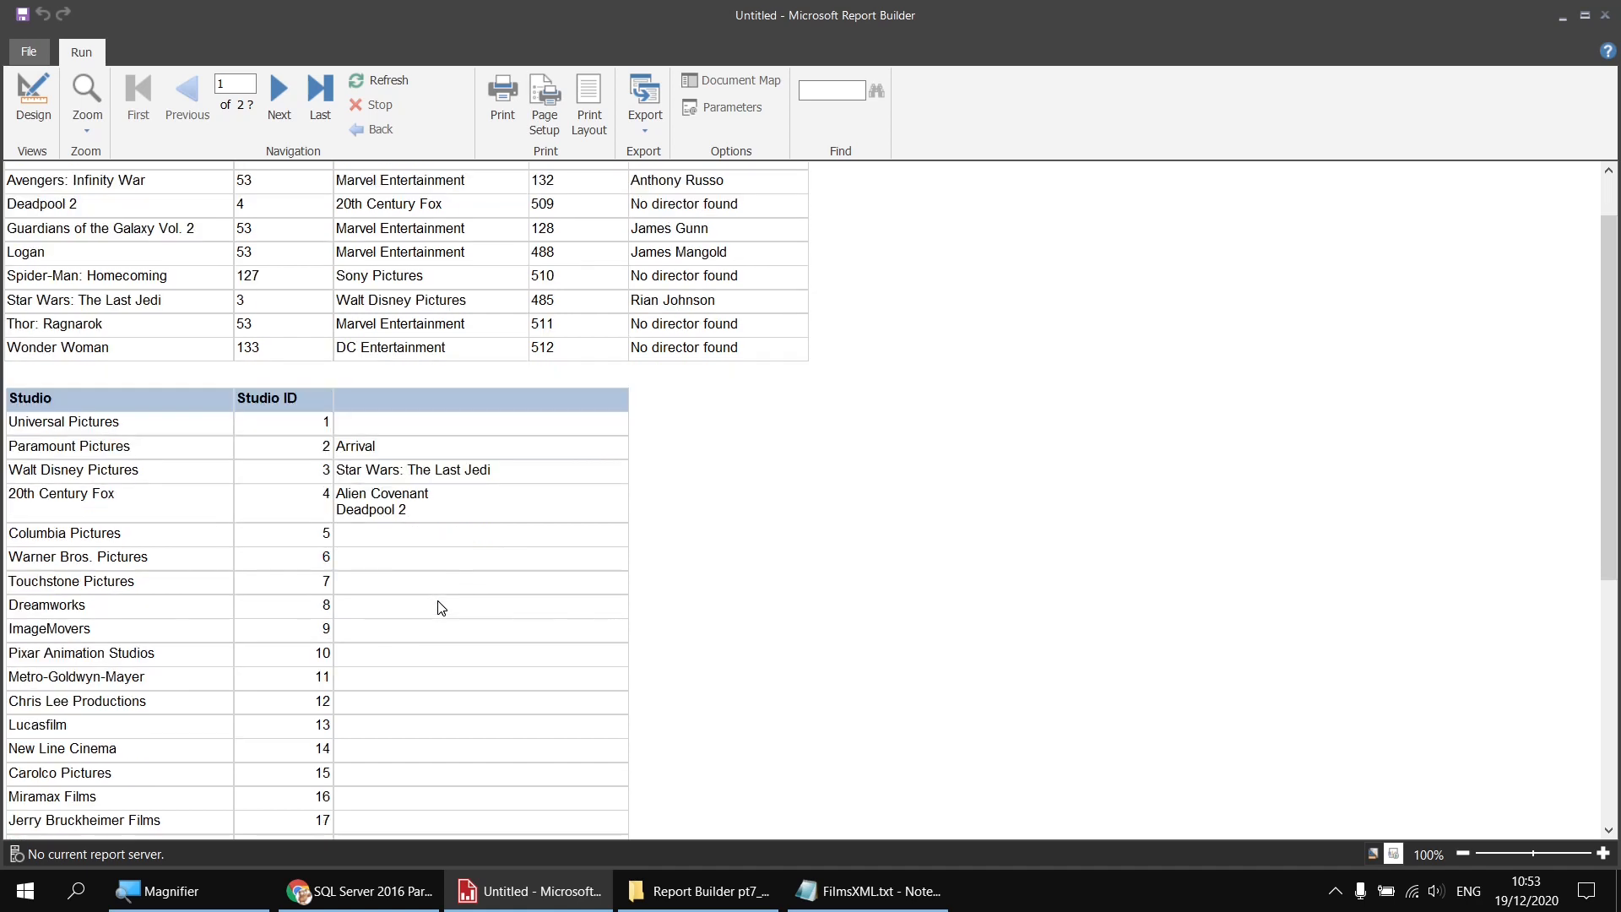
scroll(440, 608, down, 15)
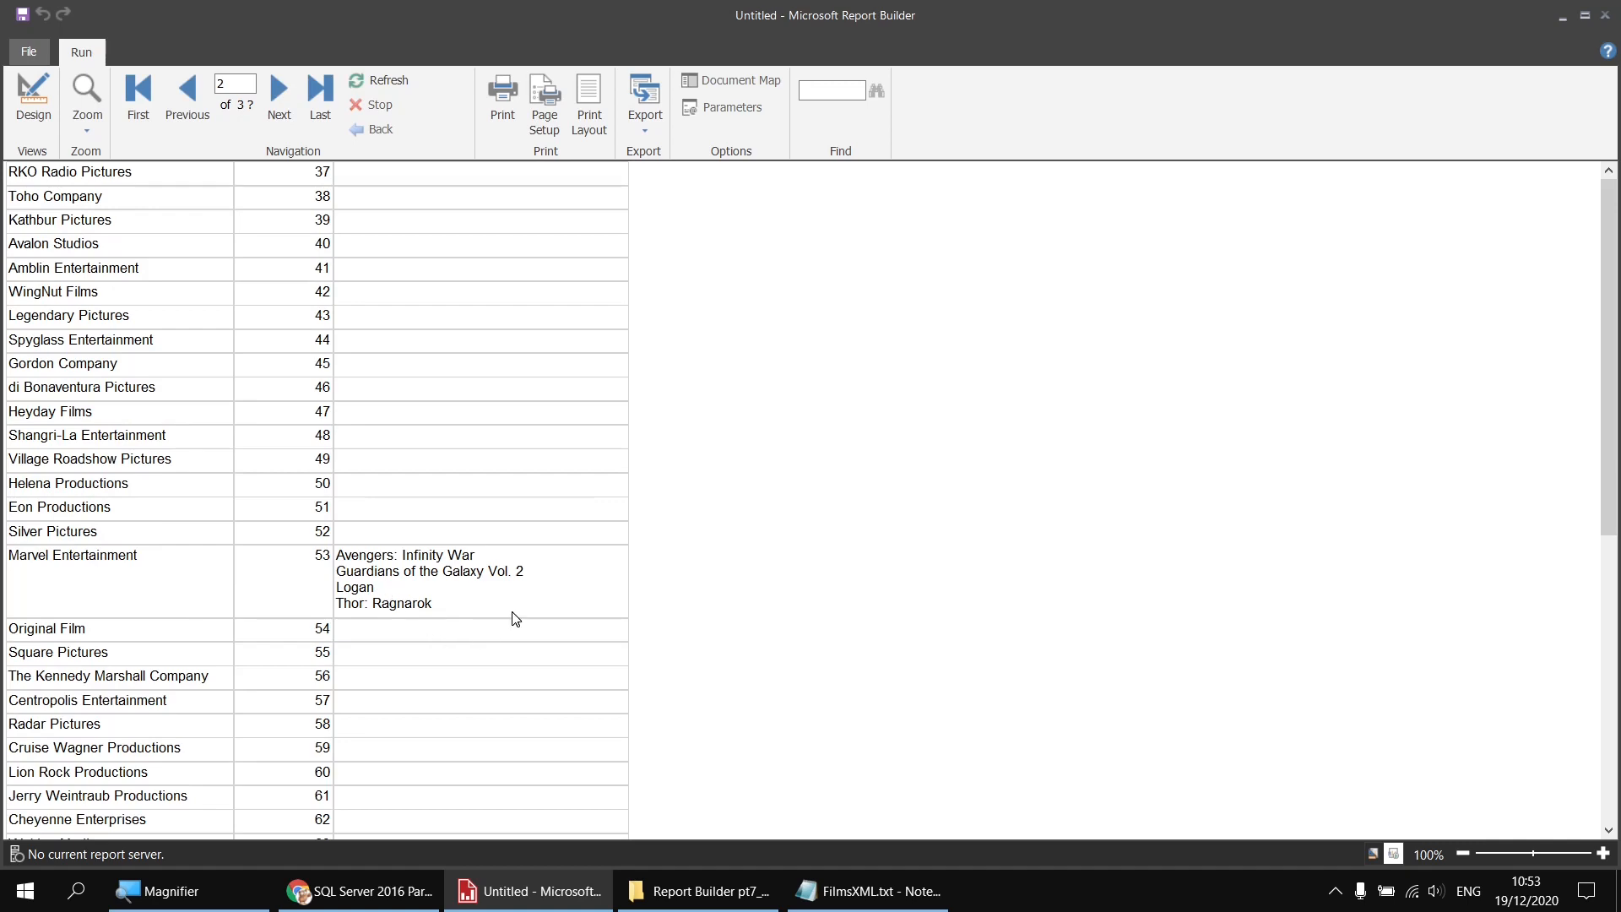
scroll(516, 619, up, 15)
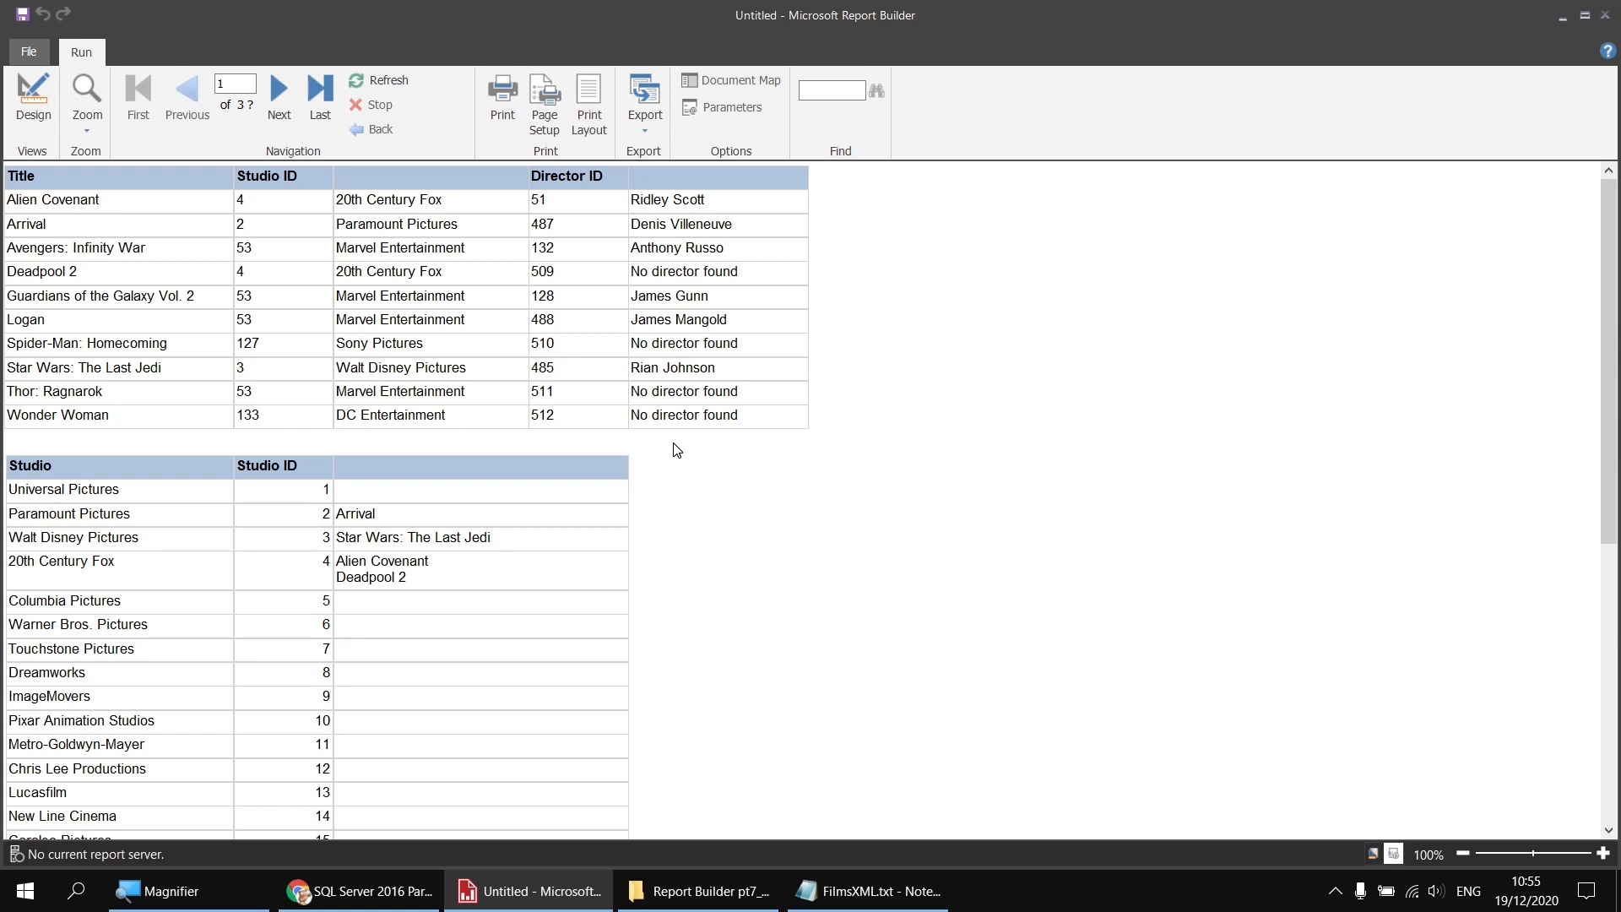
click(33, 100)
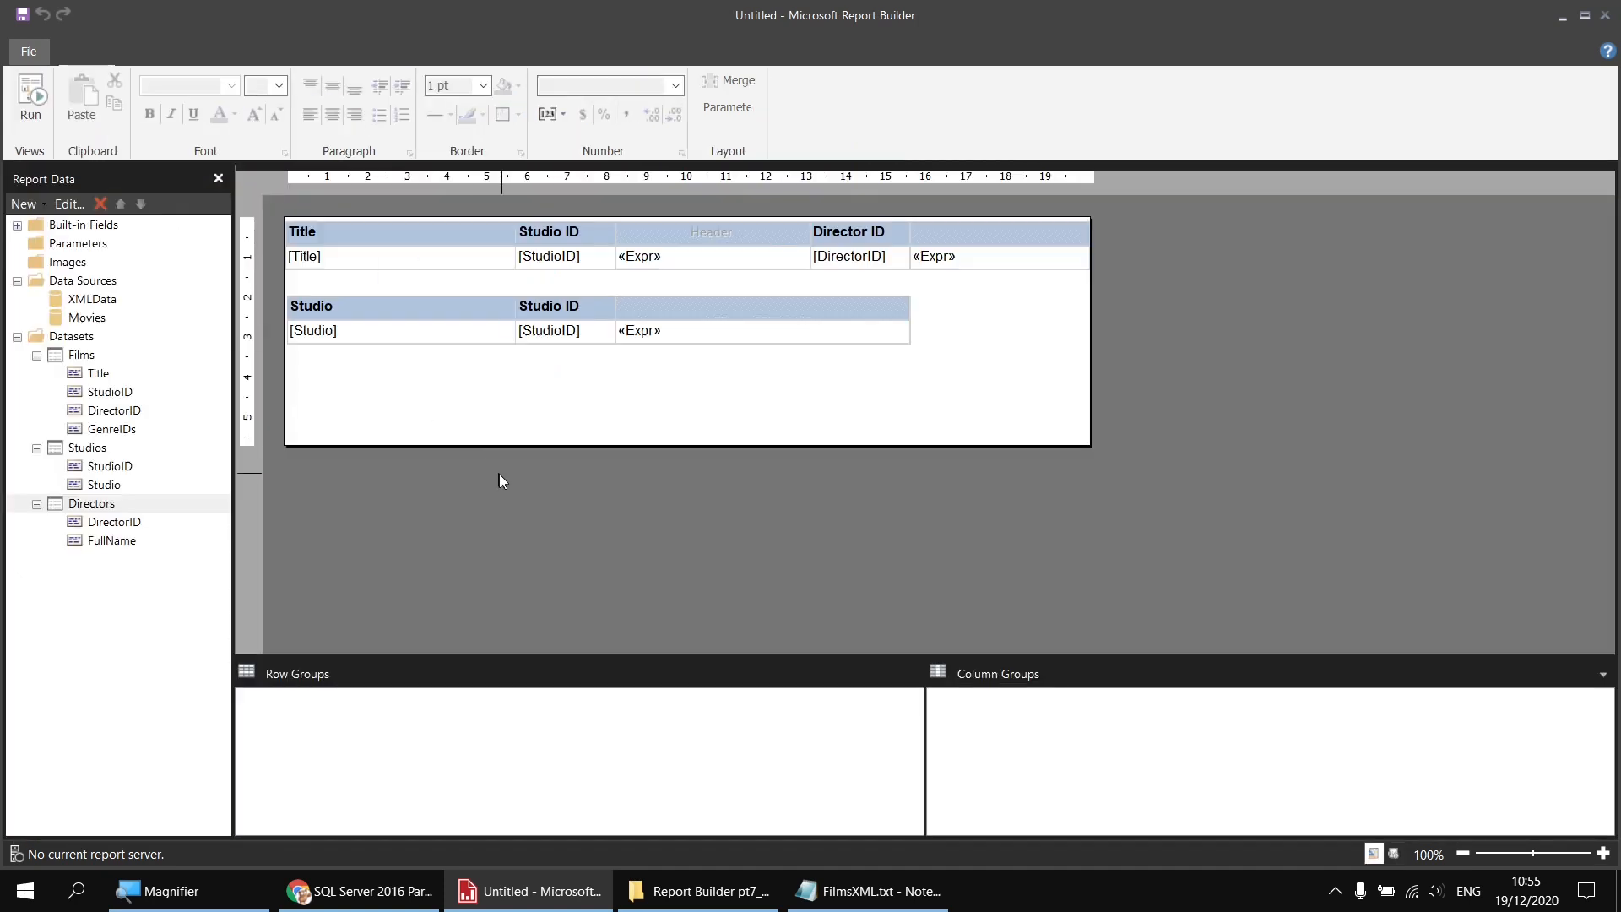
Step: Move Join onto a new line in the studio table's film expression and insert the IIf function directly after the equals sign
right_click(705, 333)
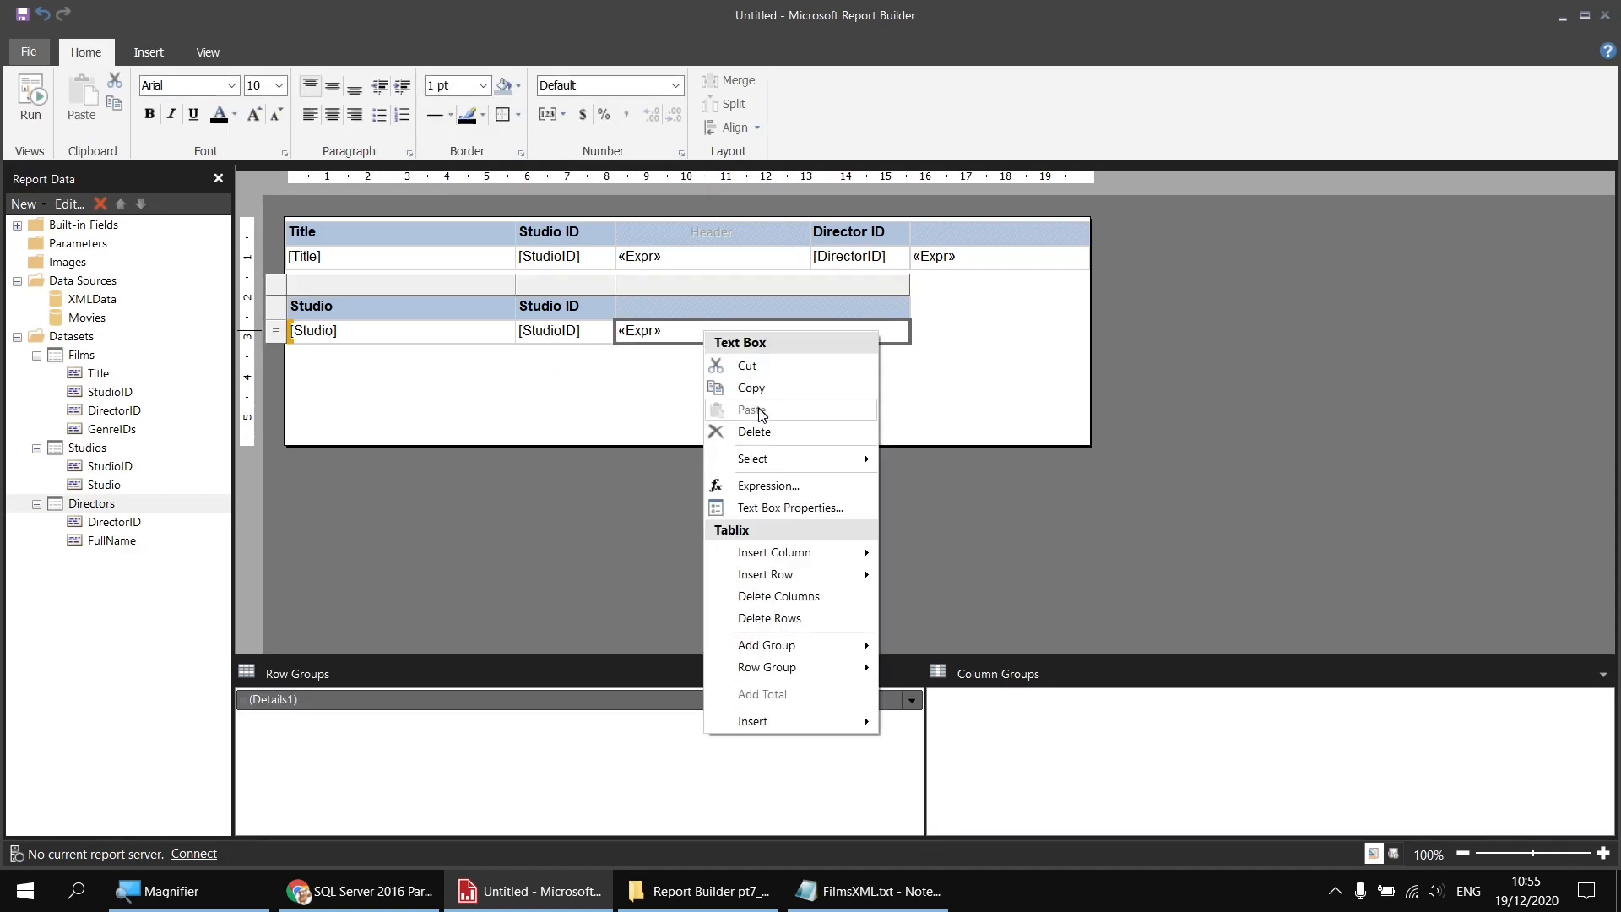
click(764, 486)
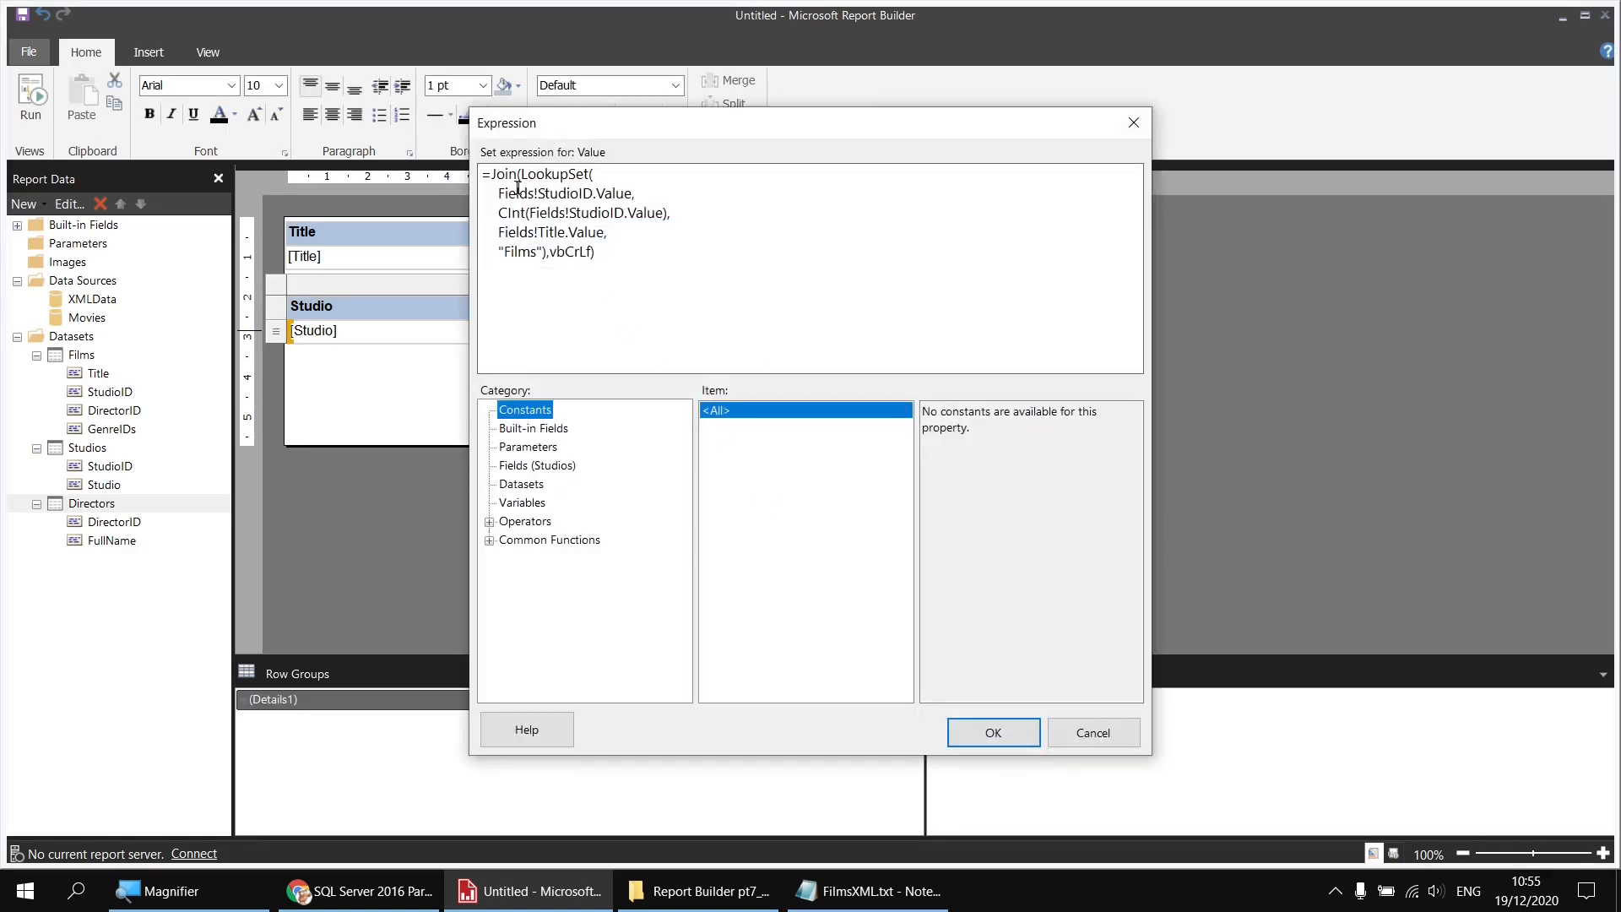
click(494, 176)
key(Return)
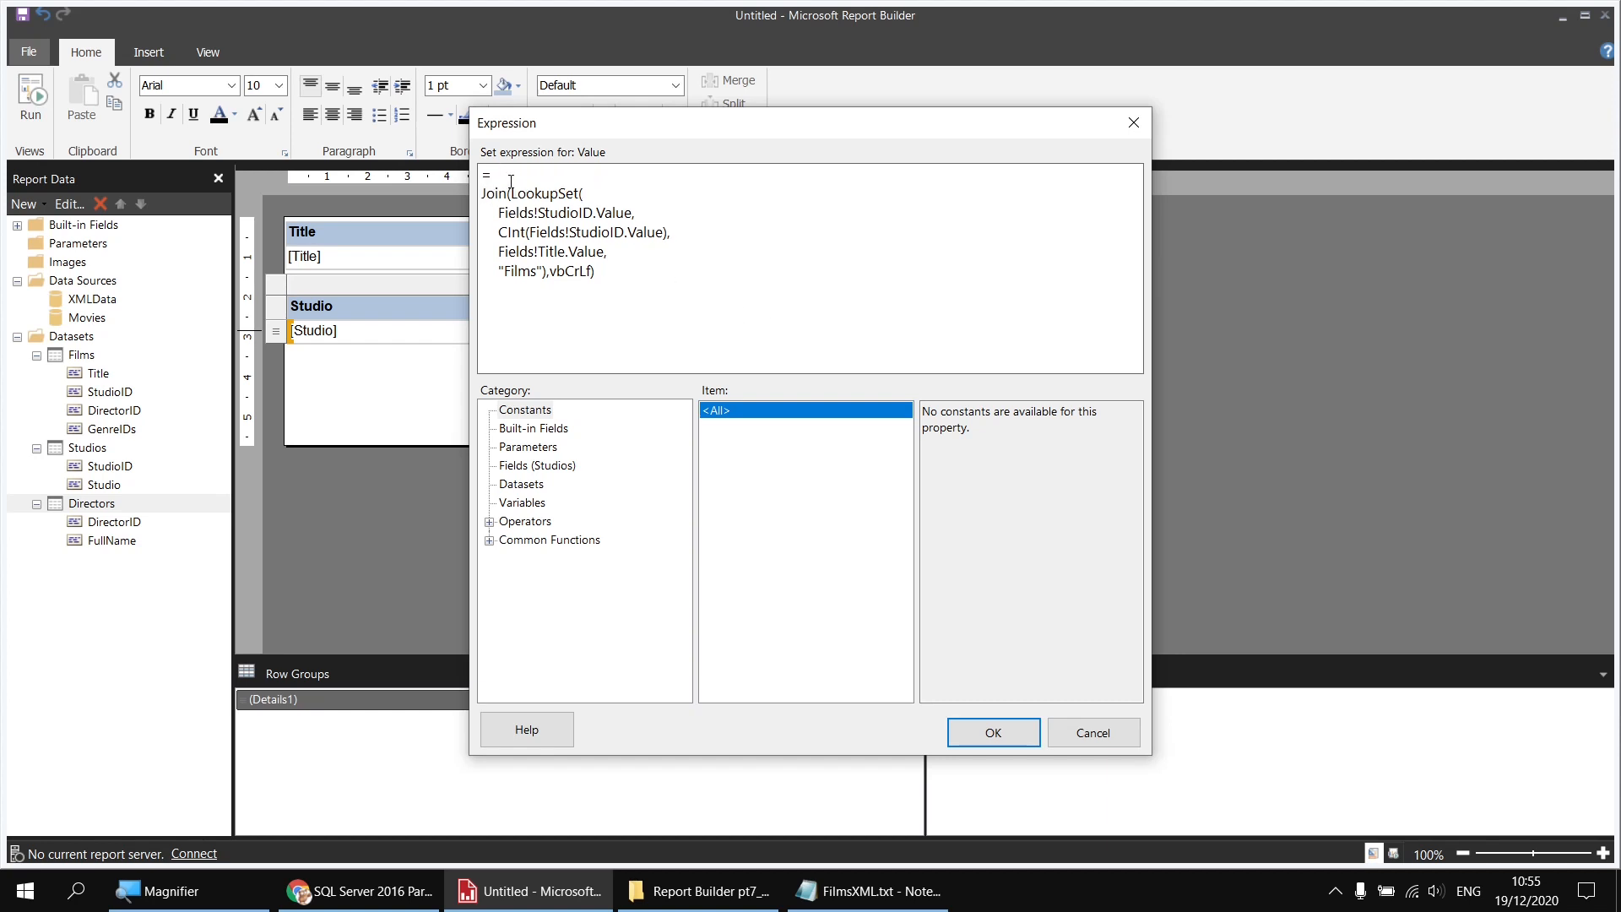
click(489, 541)
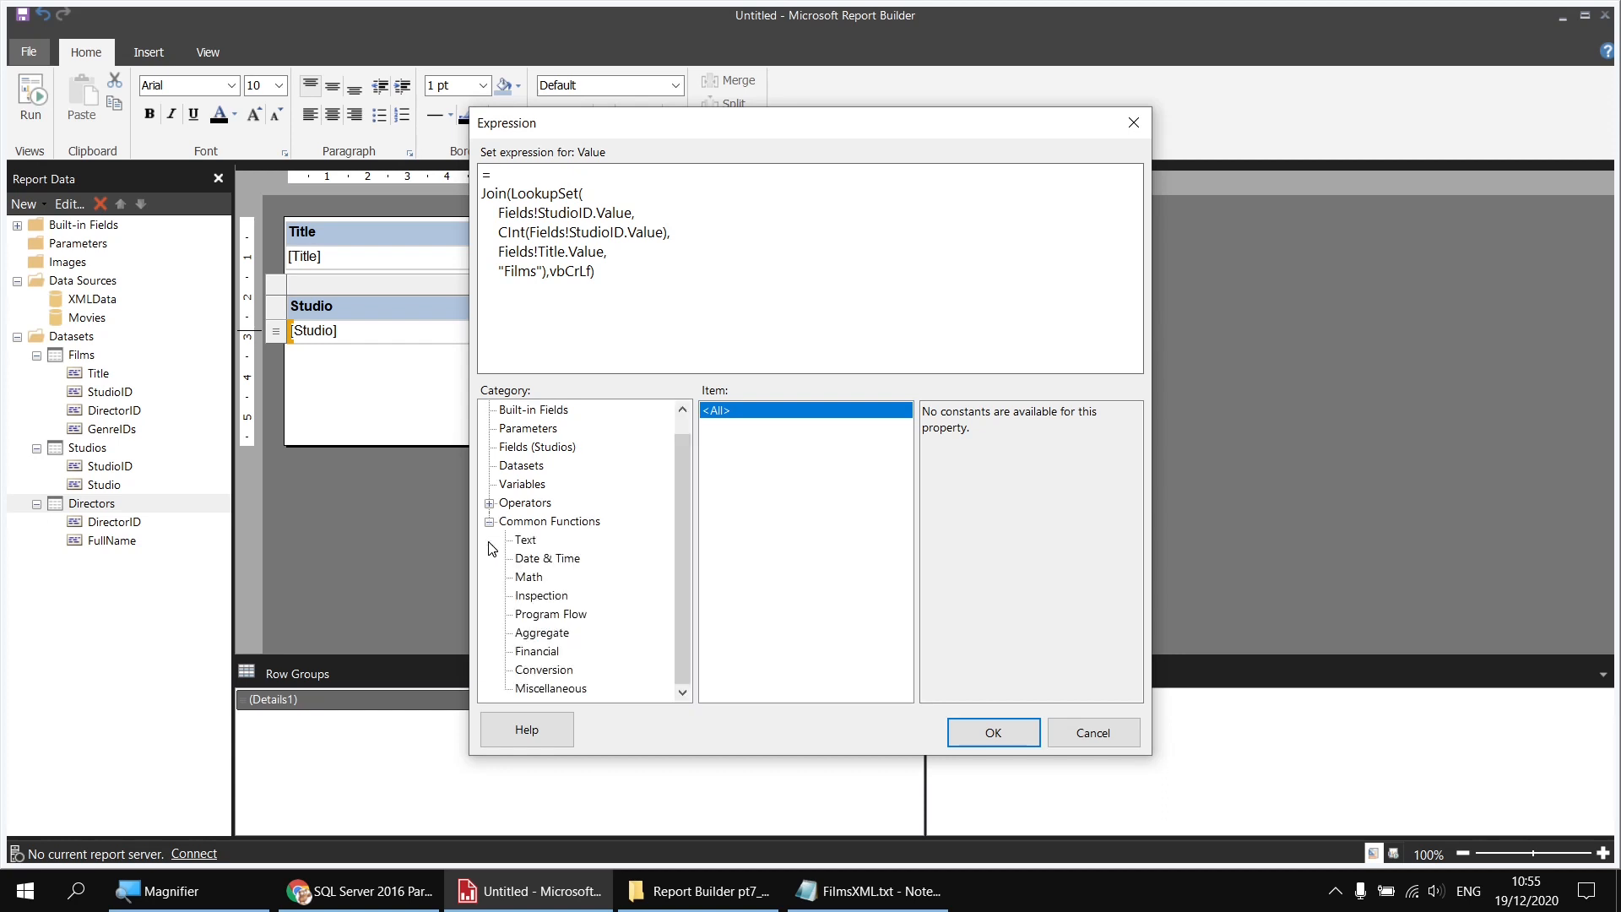
click(545, 616)
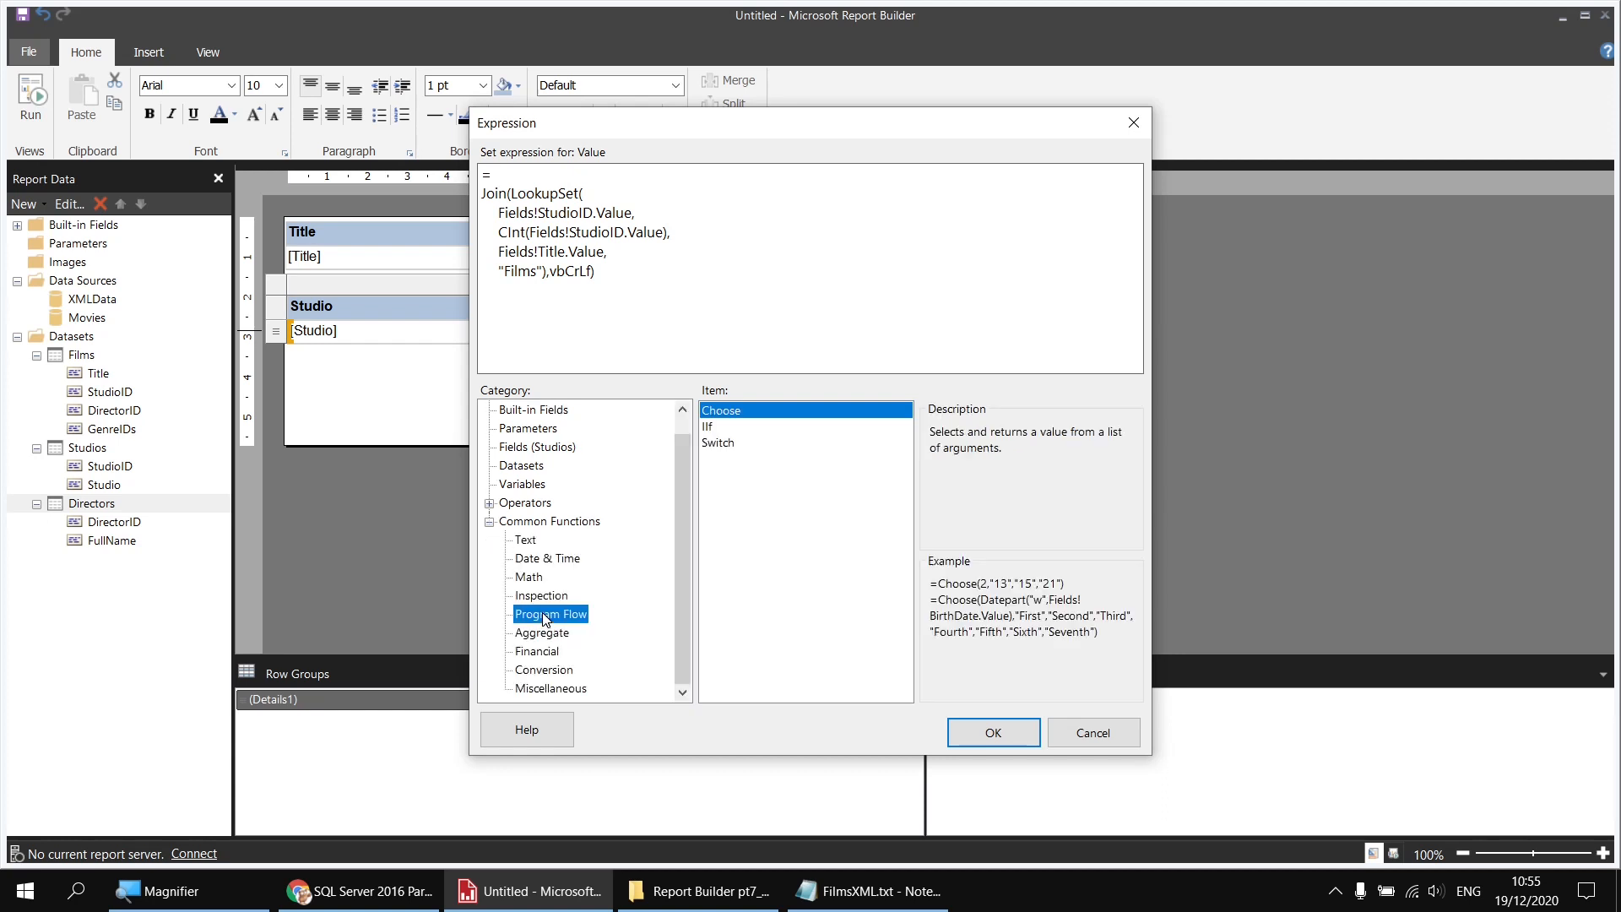
click(714, 428)
double_click(713, 428)
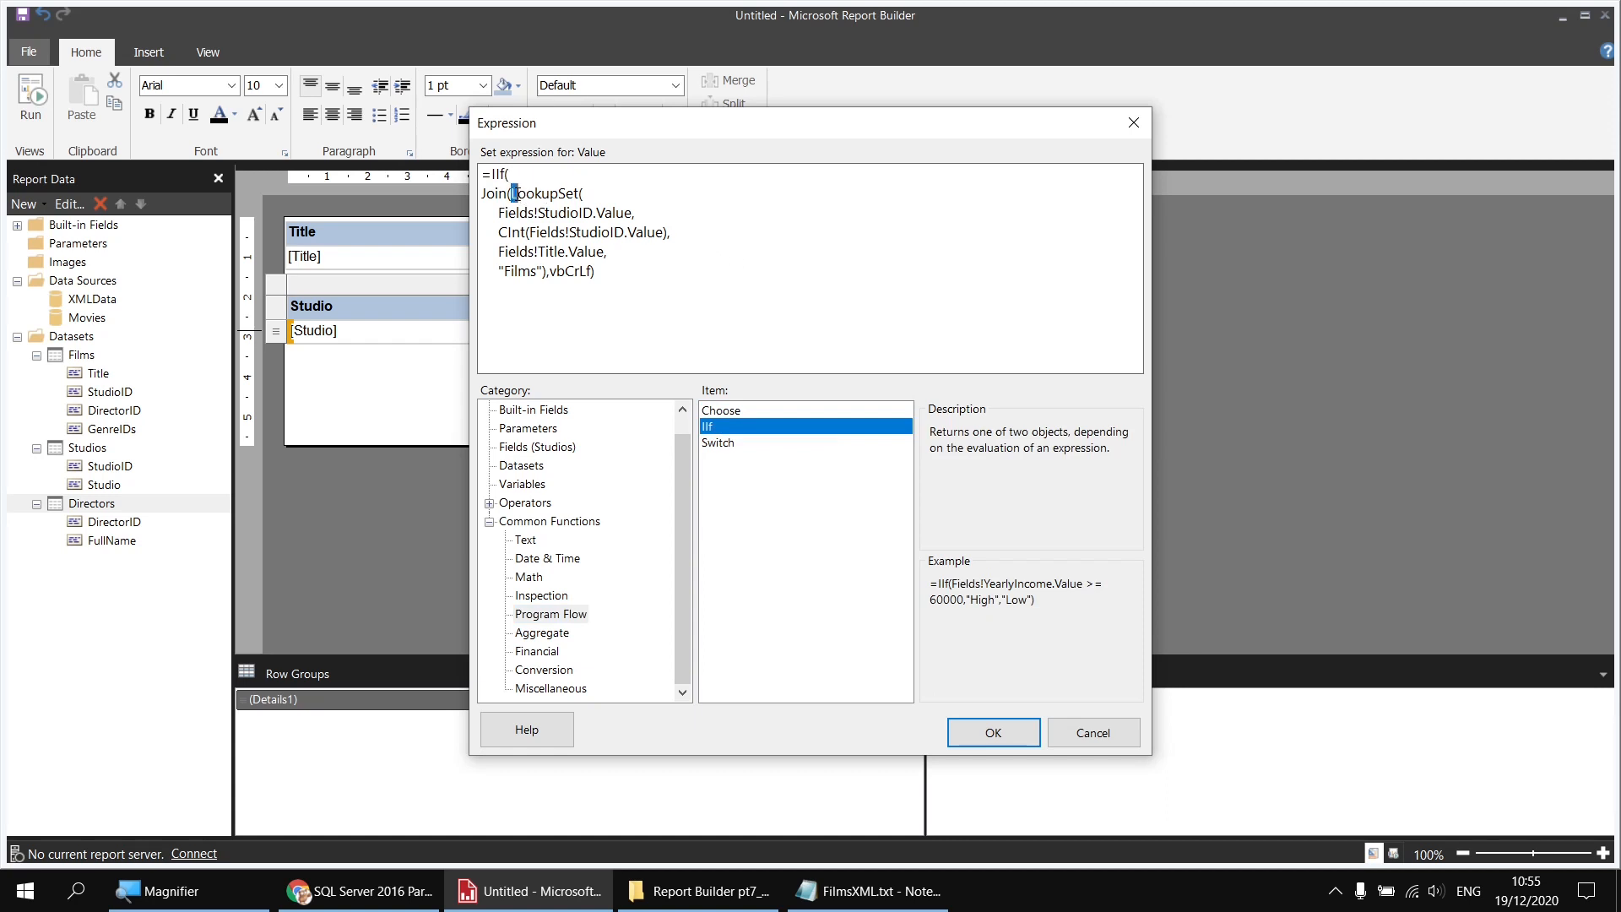
Step: Copy the whole LookupSet call, from its name to its closing bracket, from inside Join to the start of the IIf
drag(515, 196, 543, 273)
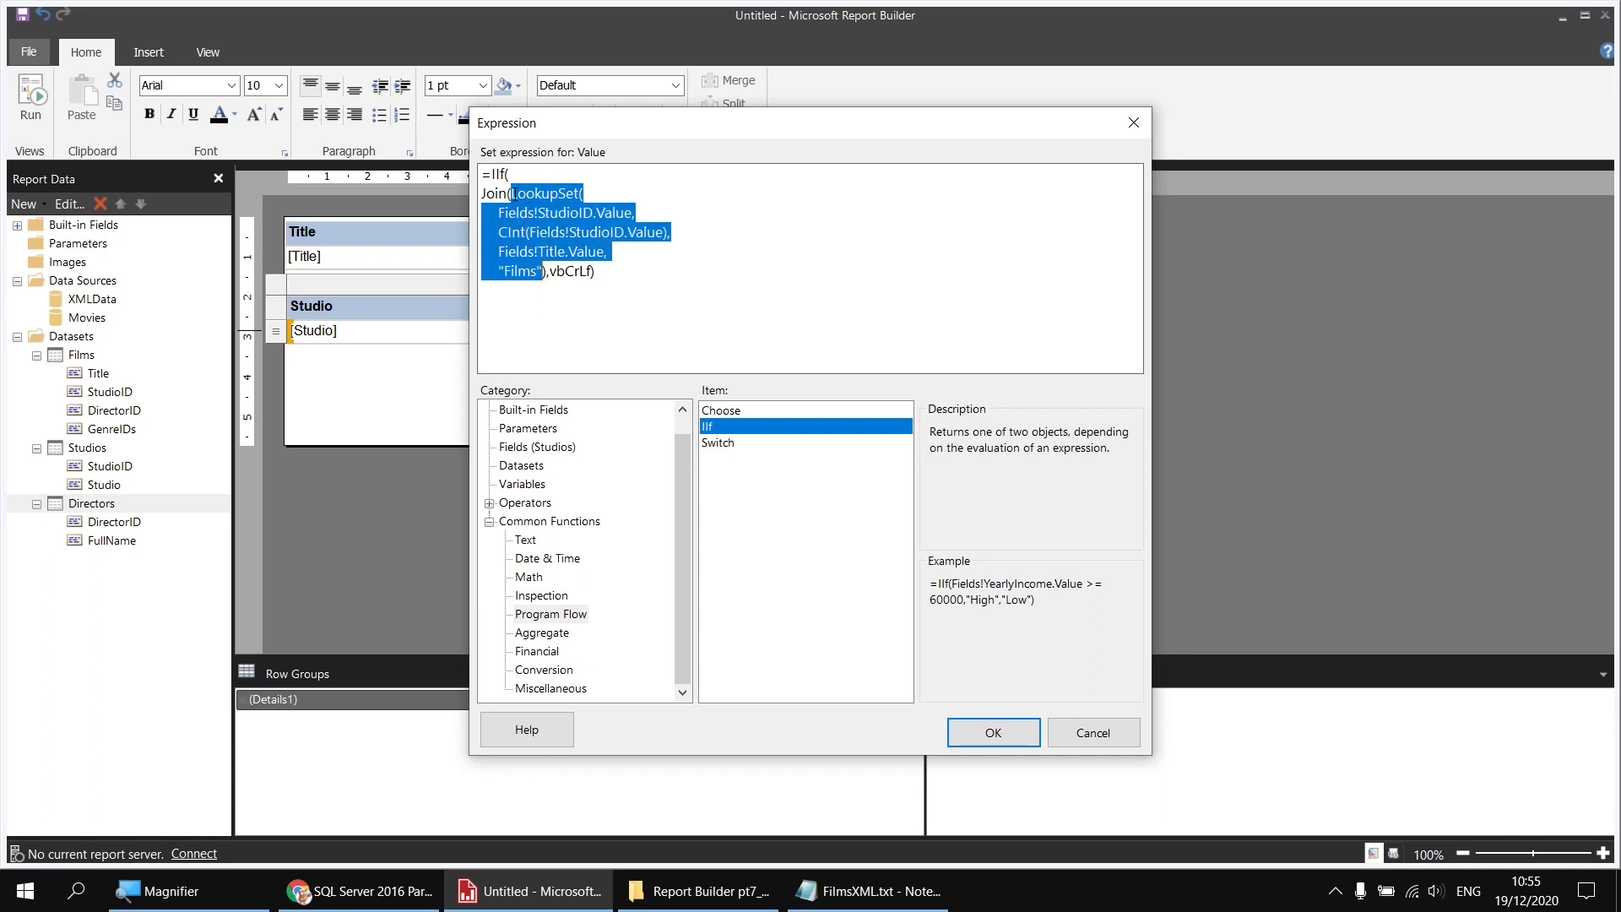
drag(547, 271, 512, 194)
key(ctrl+c)
click(543, 174)
key(ctrl+v)
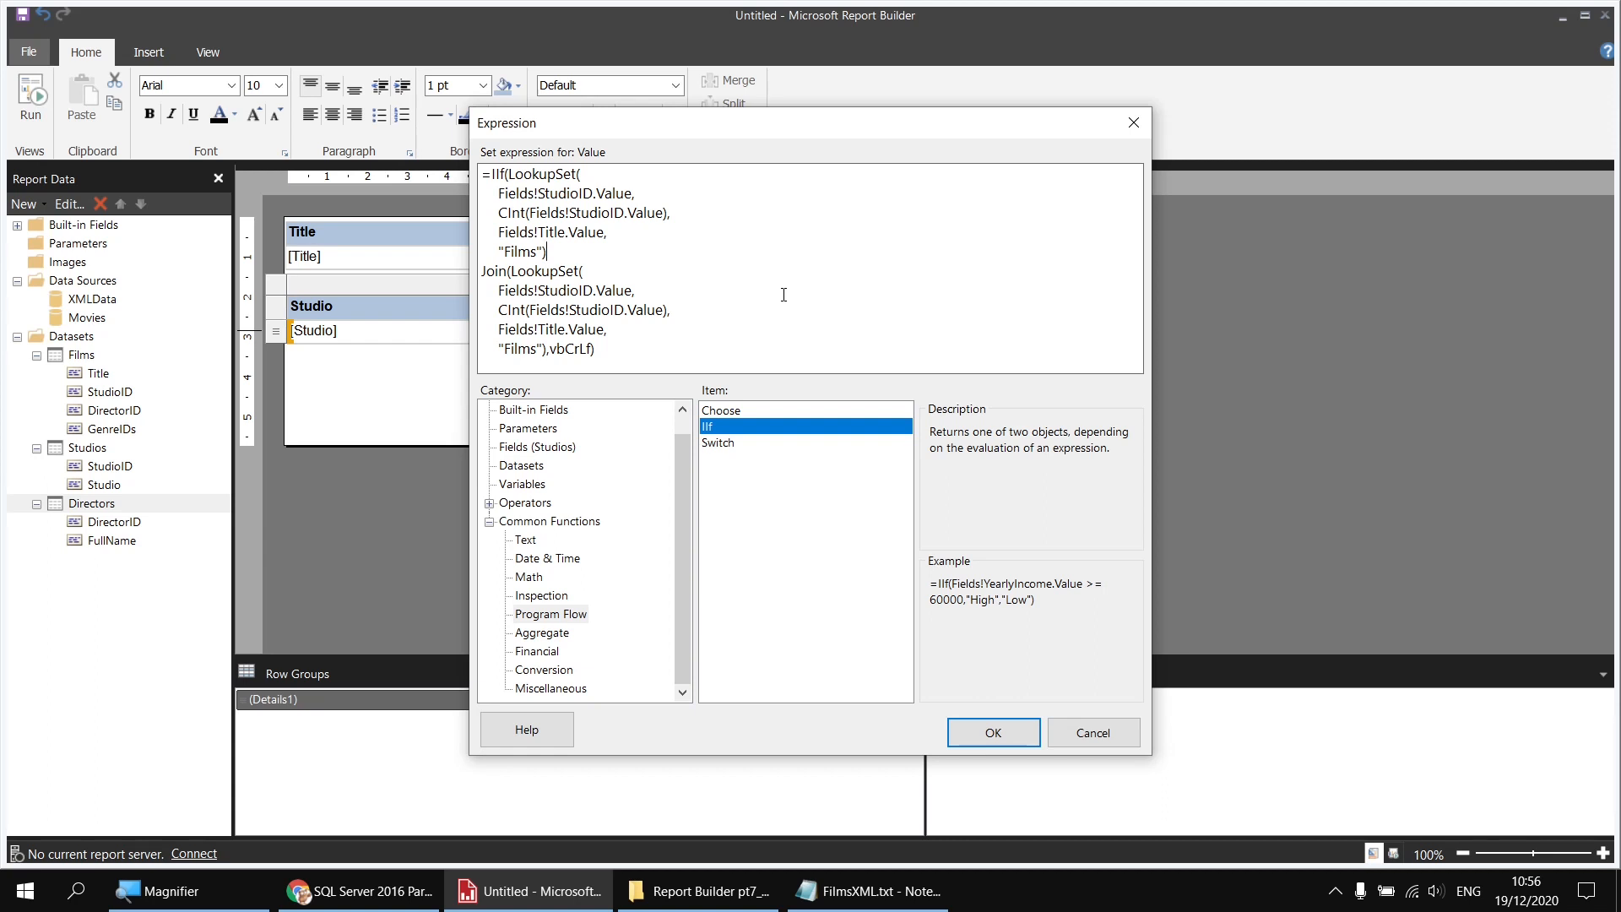
Step: Complete the IIf with an Is Nothing test, "No films found" as the true result and a closing bracket after the Join
text(Is Nothing,)
key(Return)
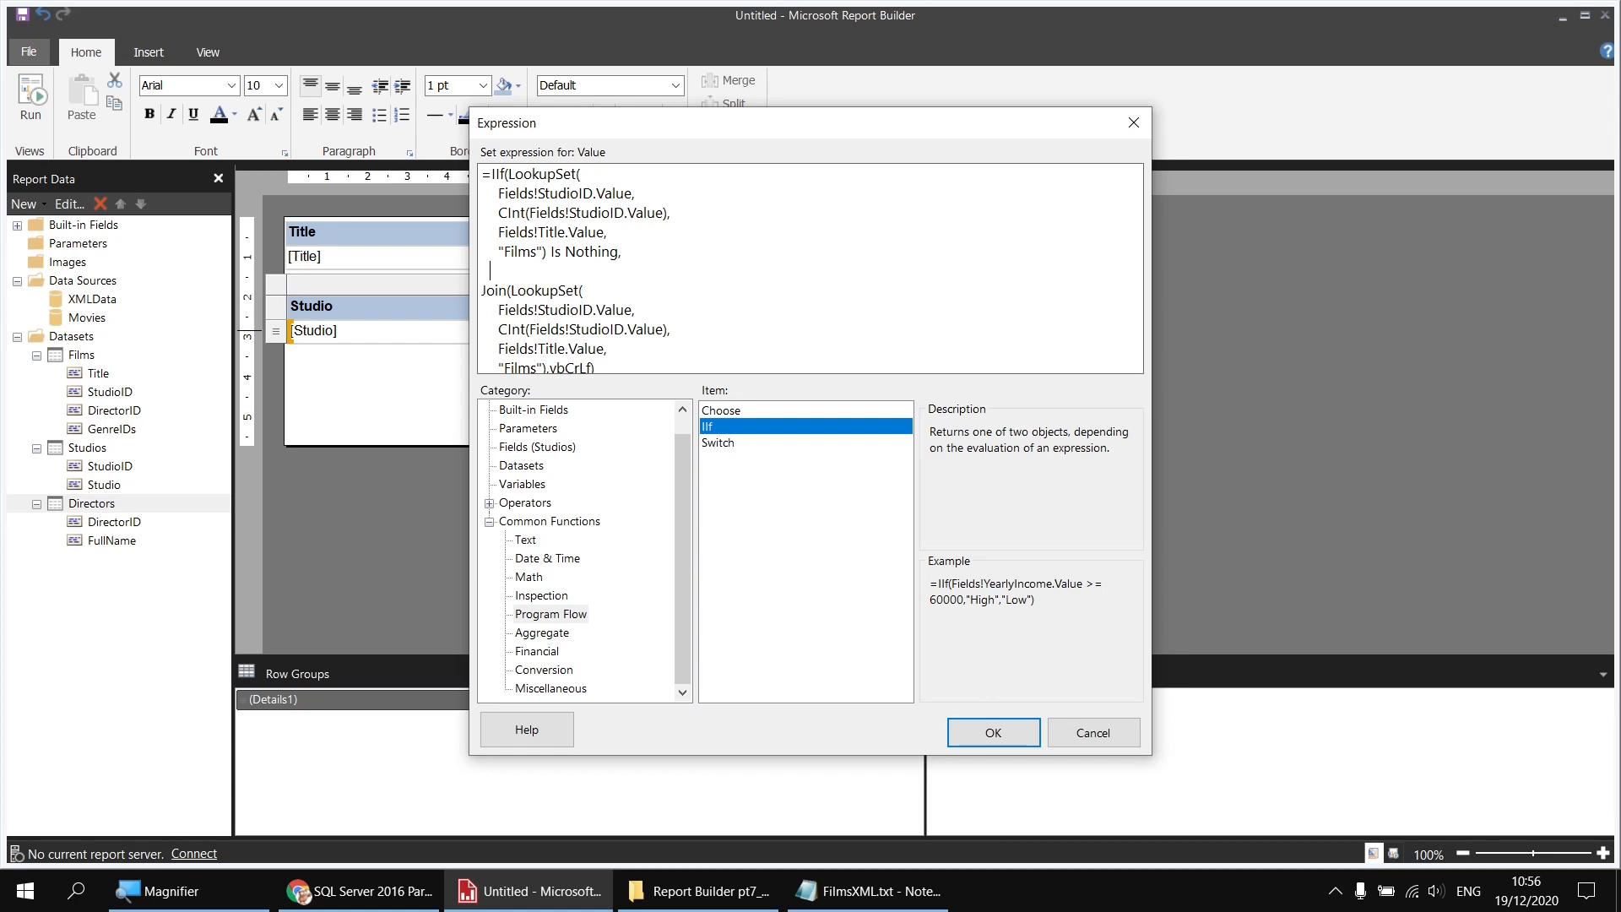
text("No films found",)
click(605, 365)
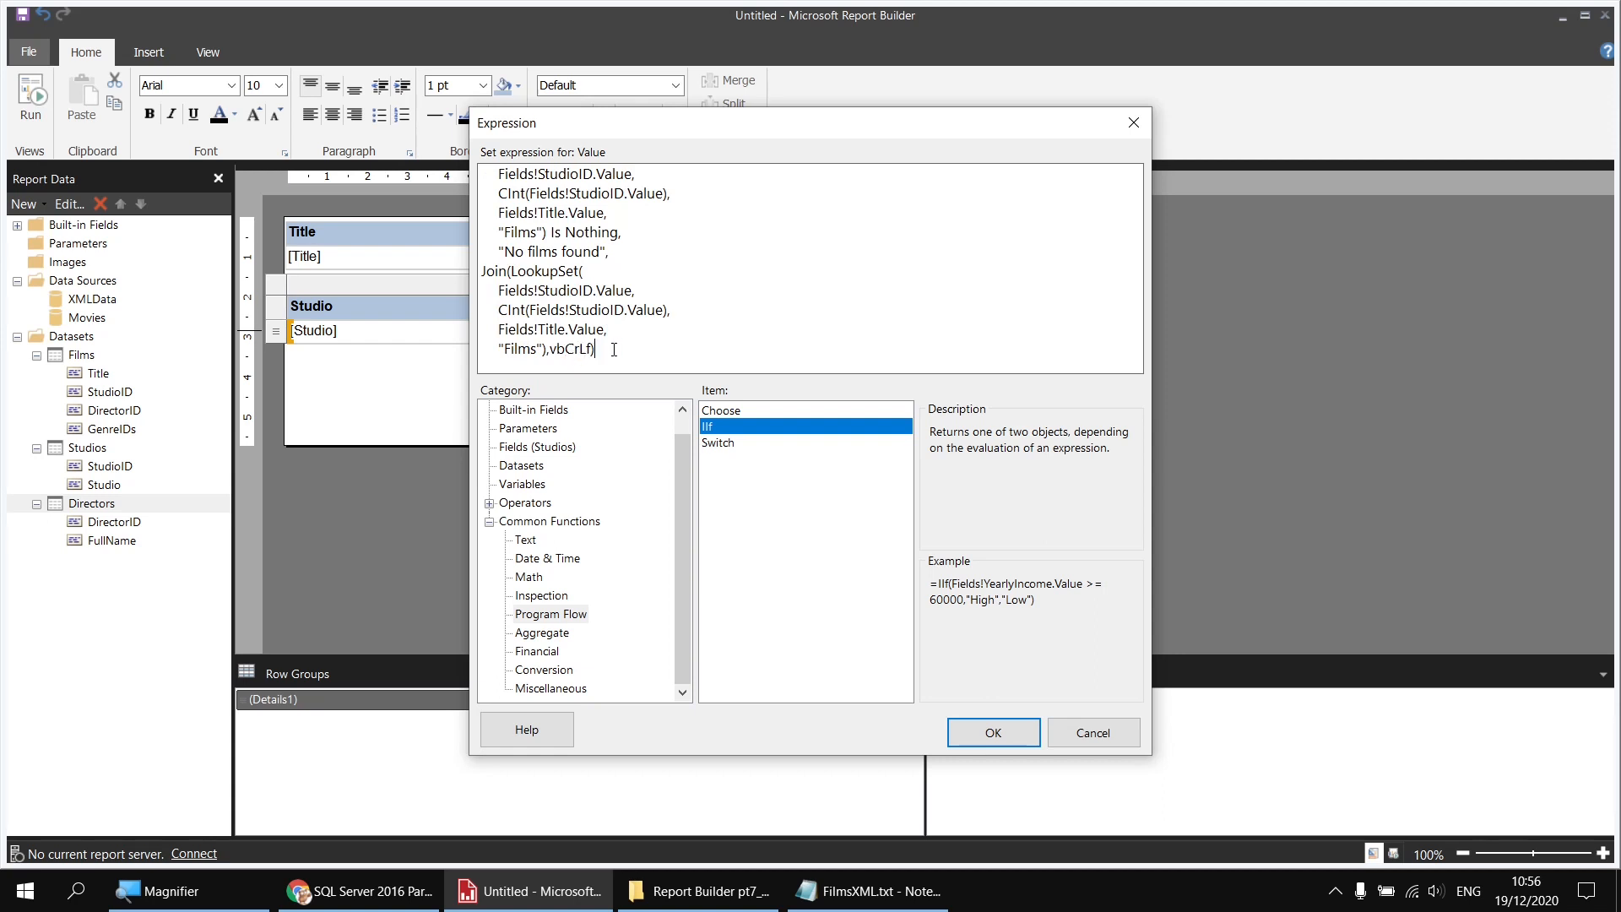
text())
Step: Save the IIf expression and run the report to check studios without films, returning to the design view
click(1003, 733)
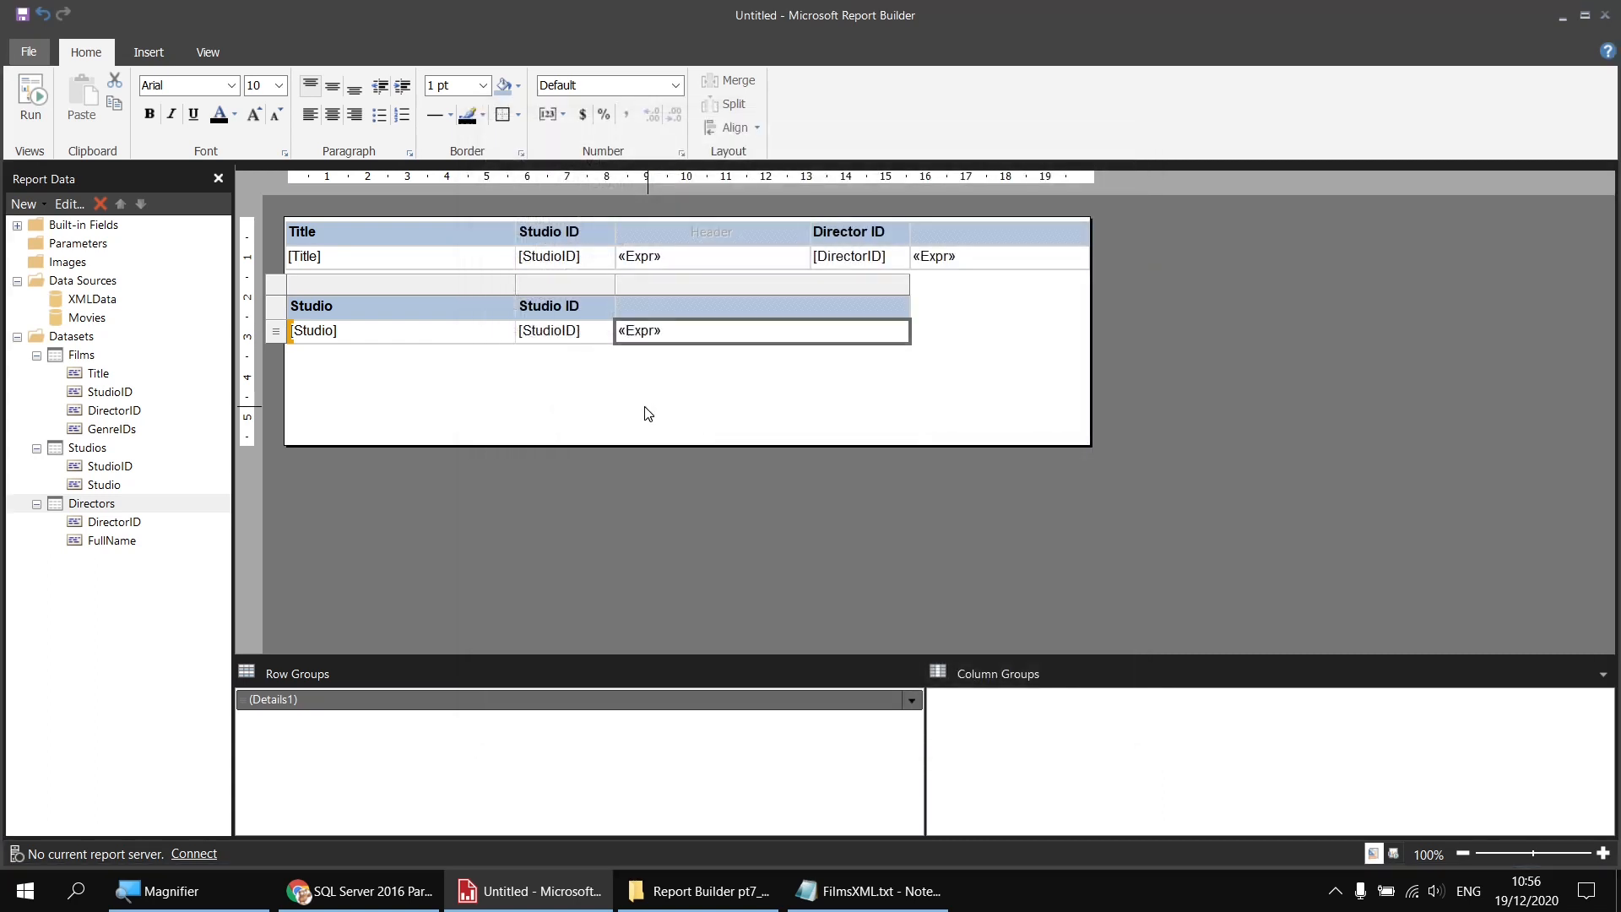
click(31, 97)
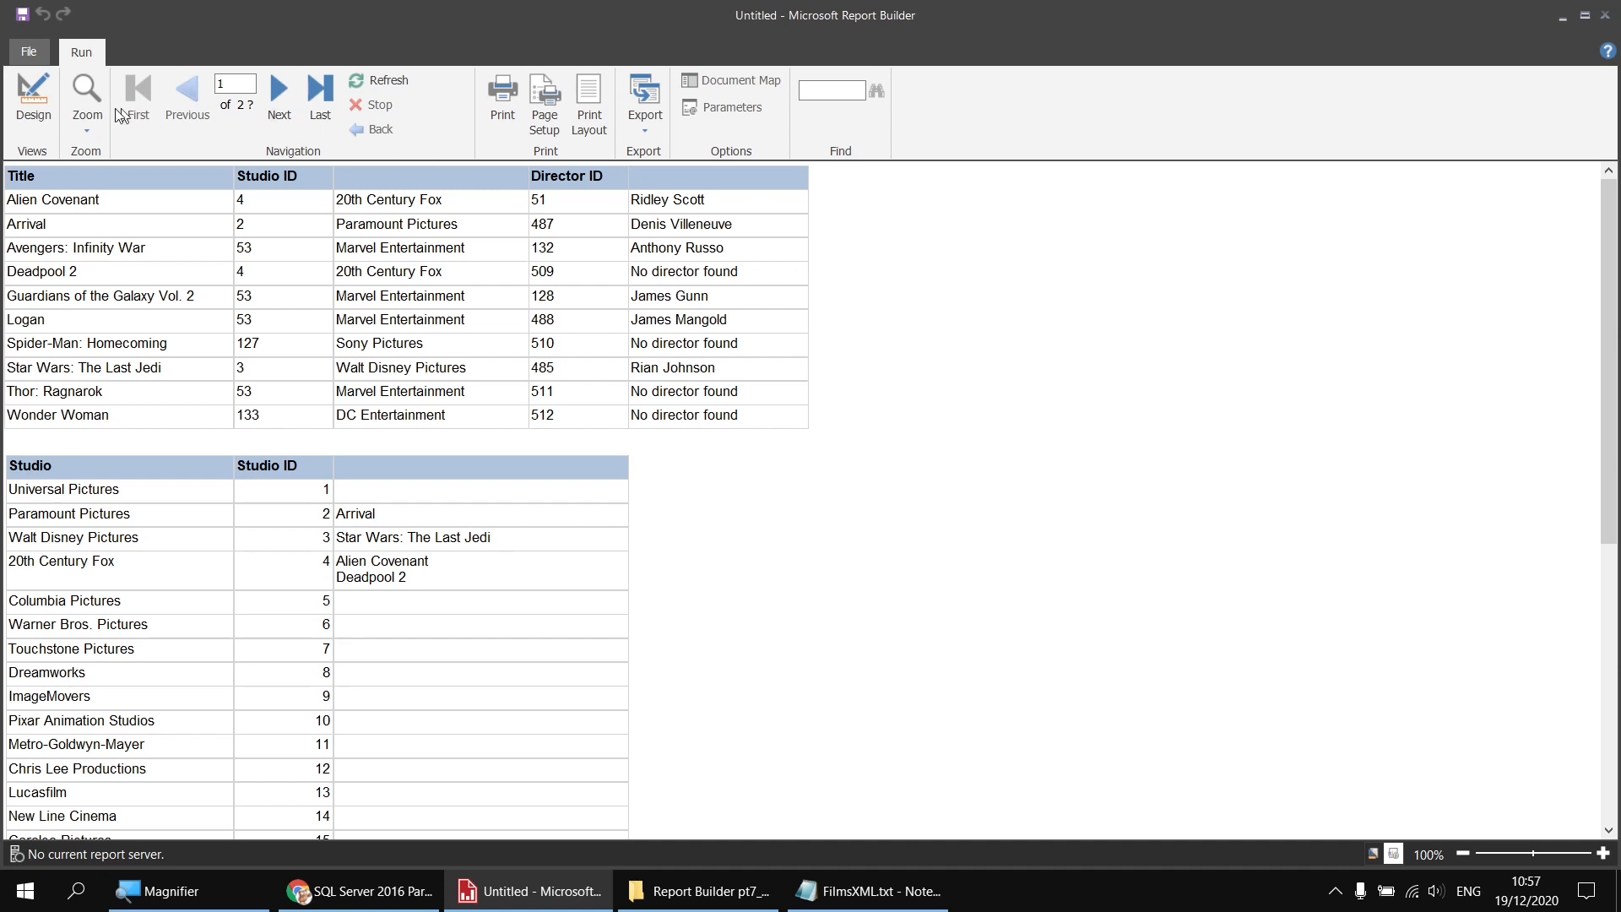
click(33, 100)
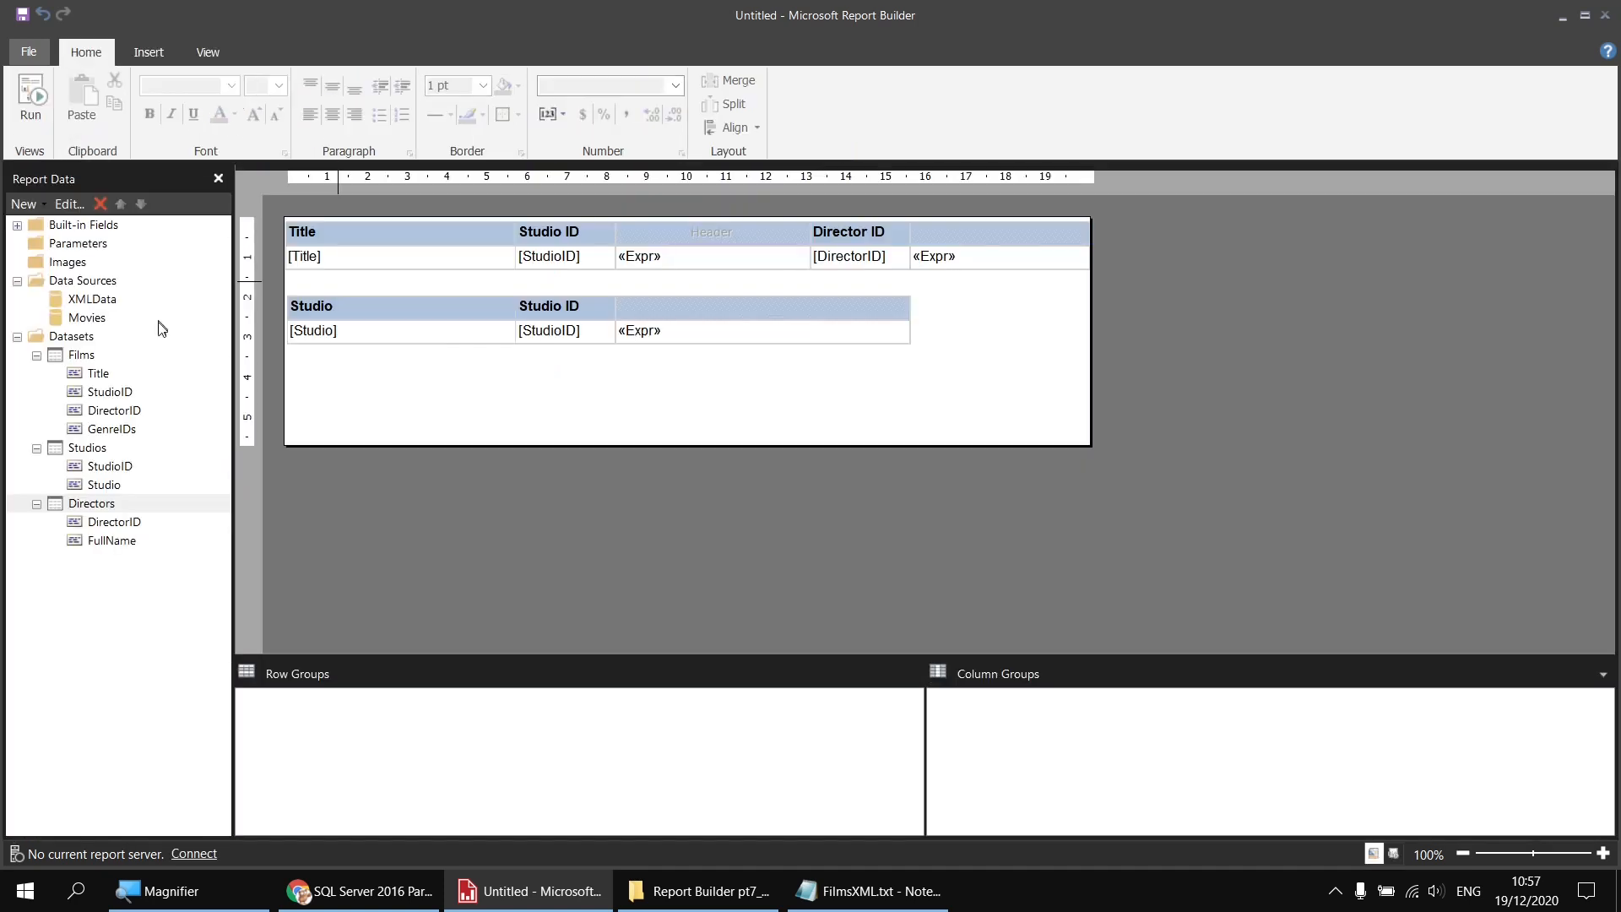
Step: Replace the Is Nothing test in the studio table's film expression with .Length = 0 directly after the first LookupSet
right_click(745, 336)
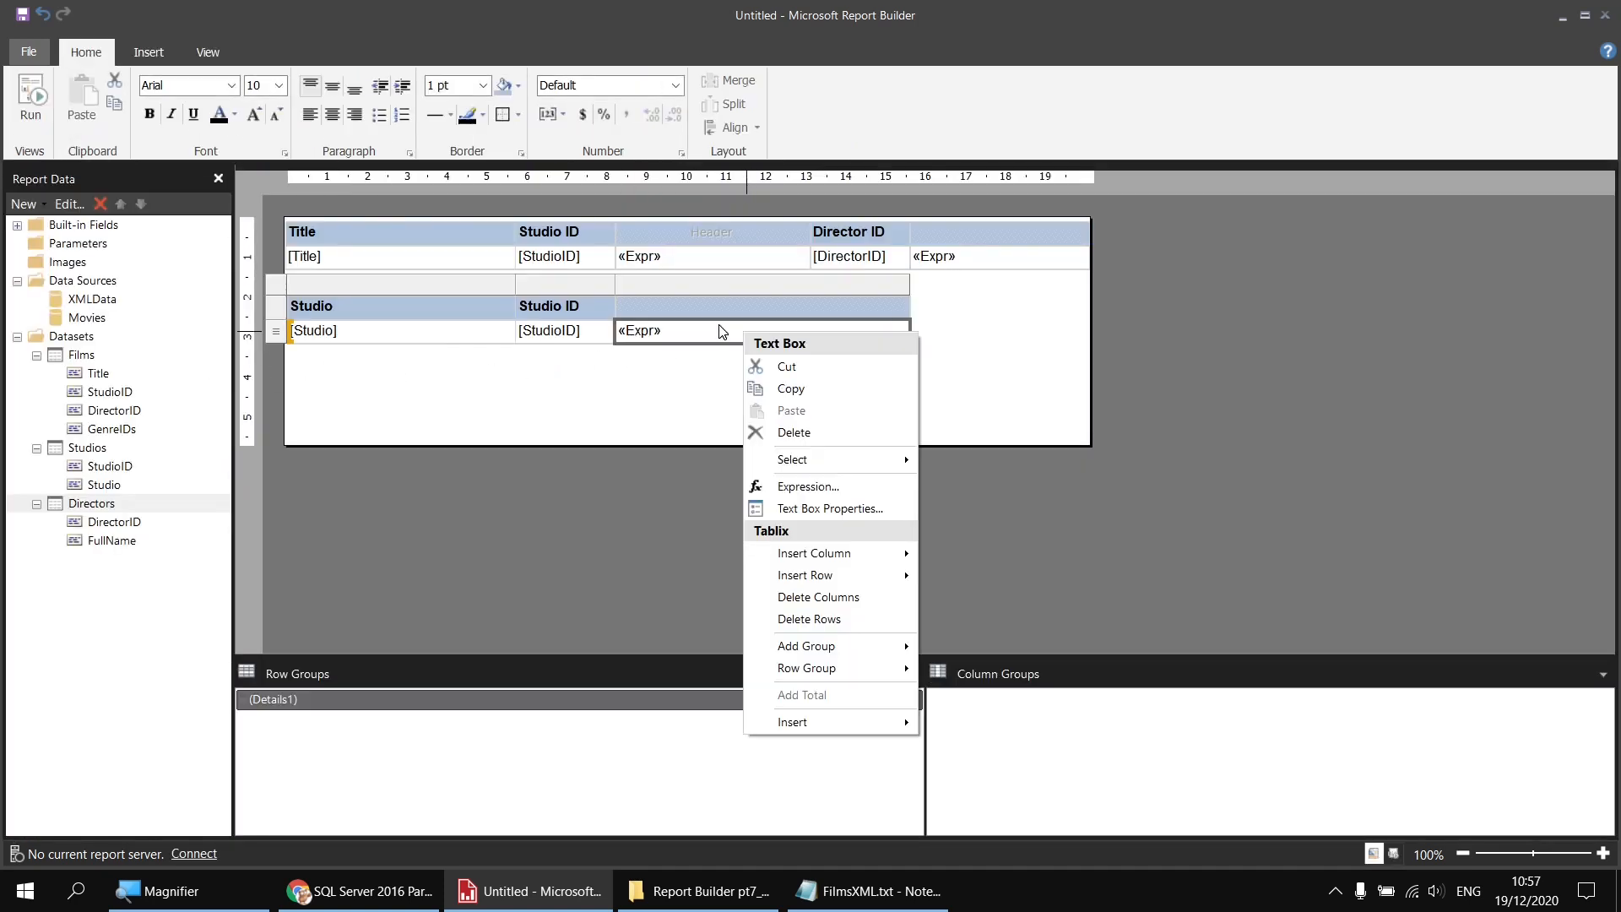
click(802, 487)
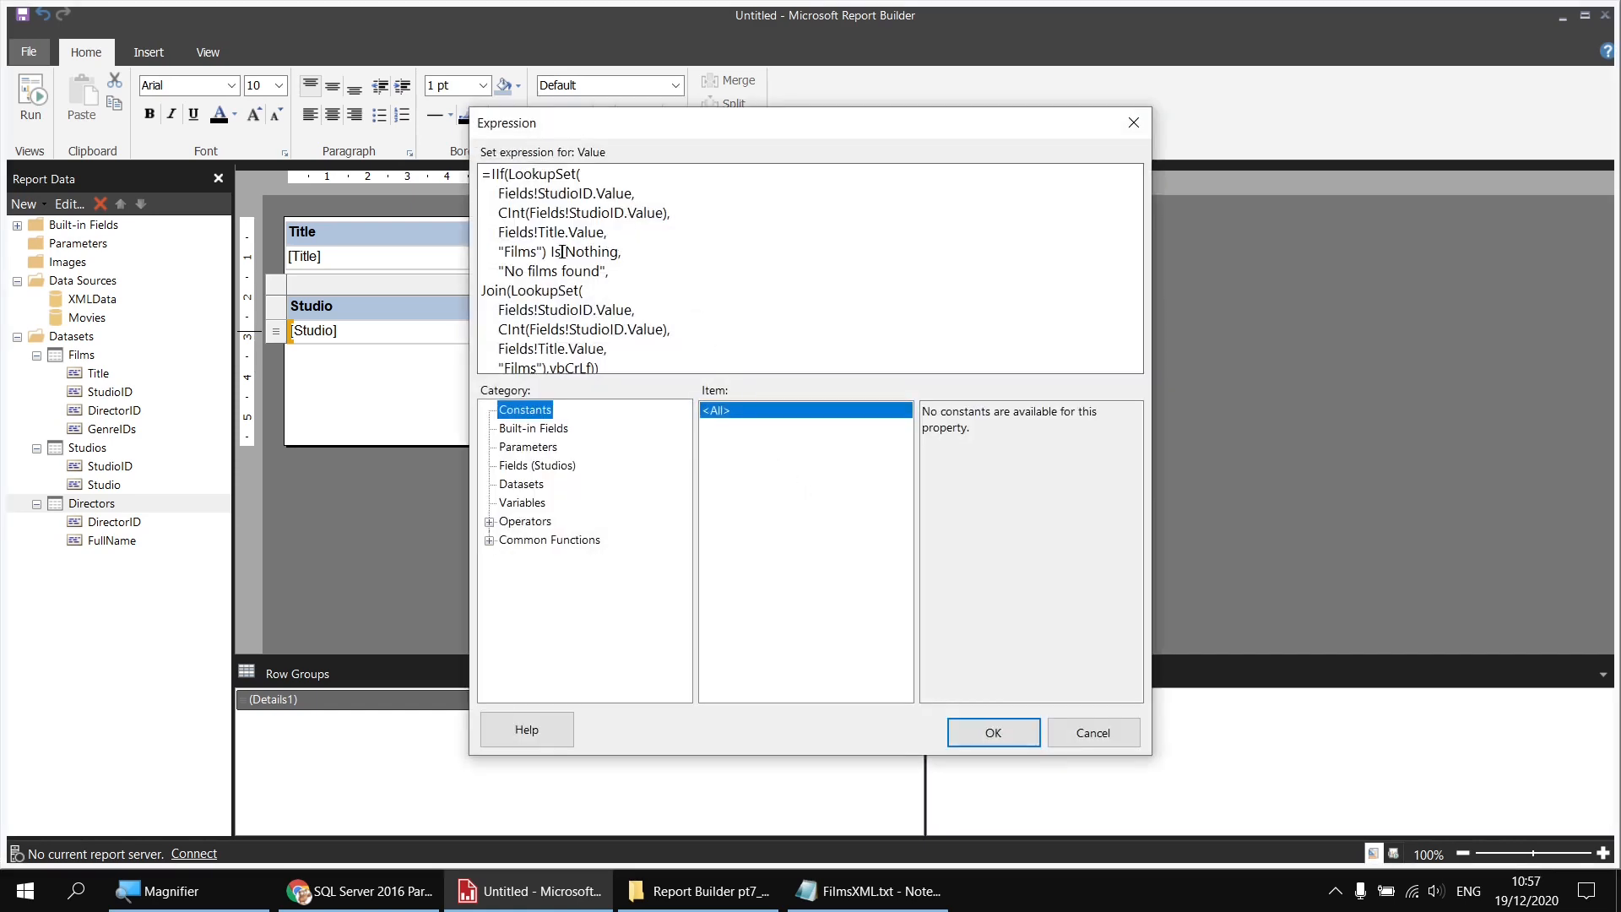
drag(550, 253, 621, 253)
key(Delete)
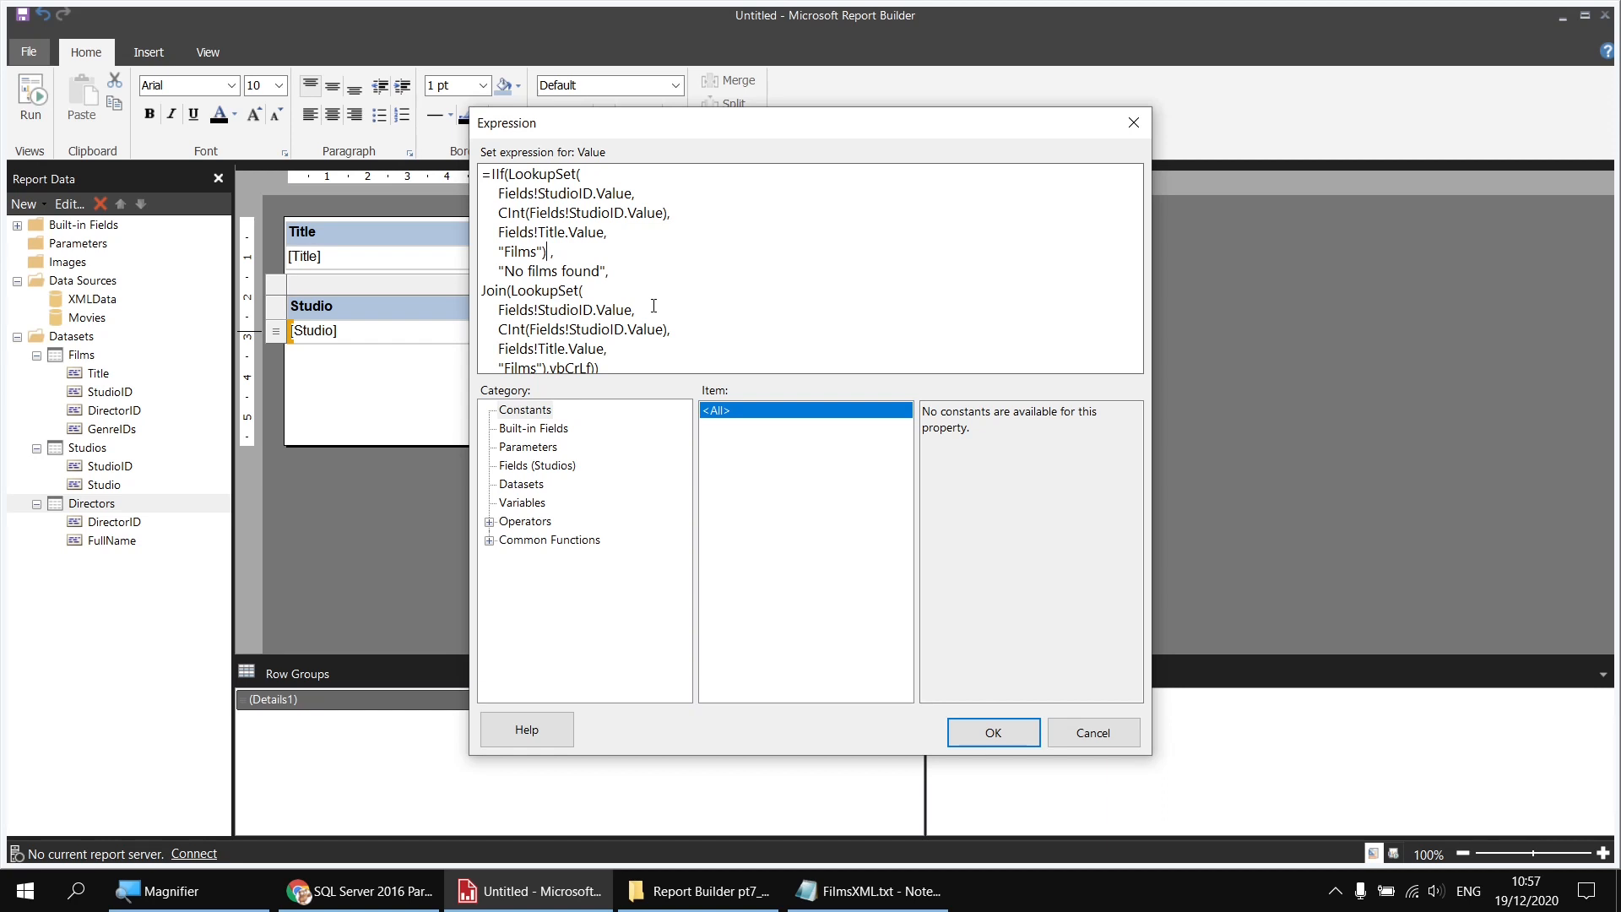
text(.Length)
text(= 0)
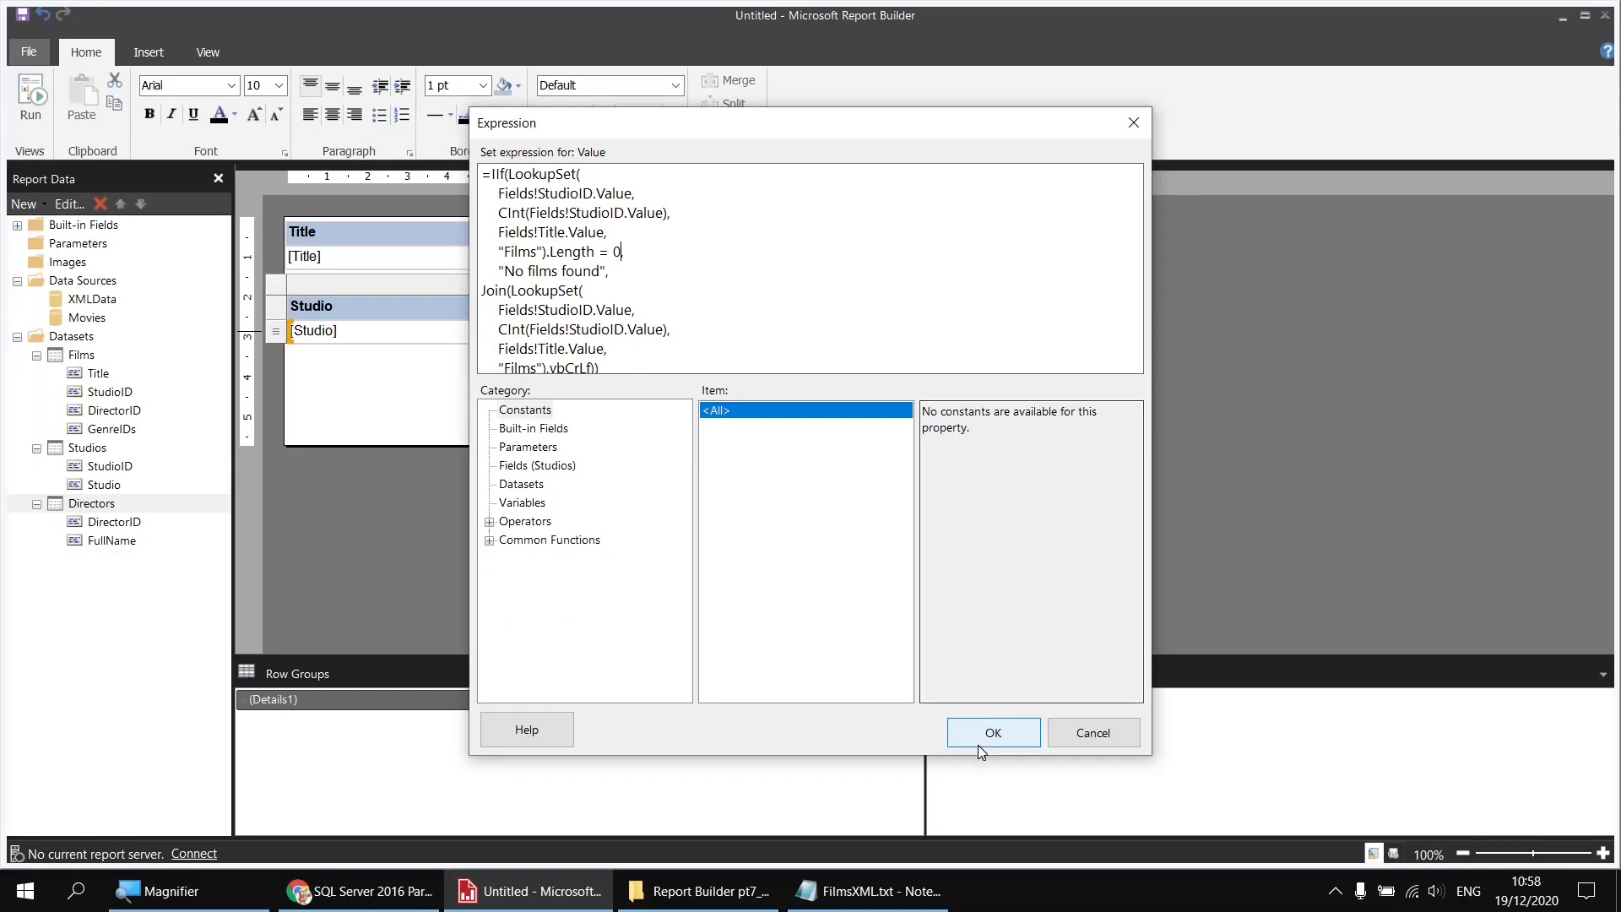
Step: Save the changed length test and run the report to check the studio table, returning to the design view
click(989, 733)
click(17, 103)
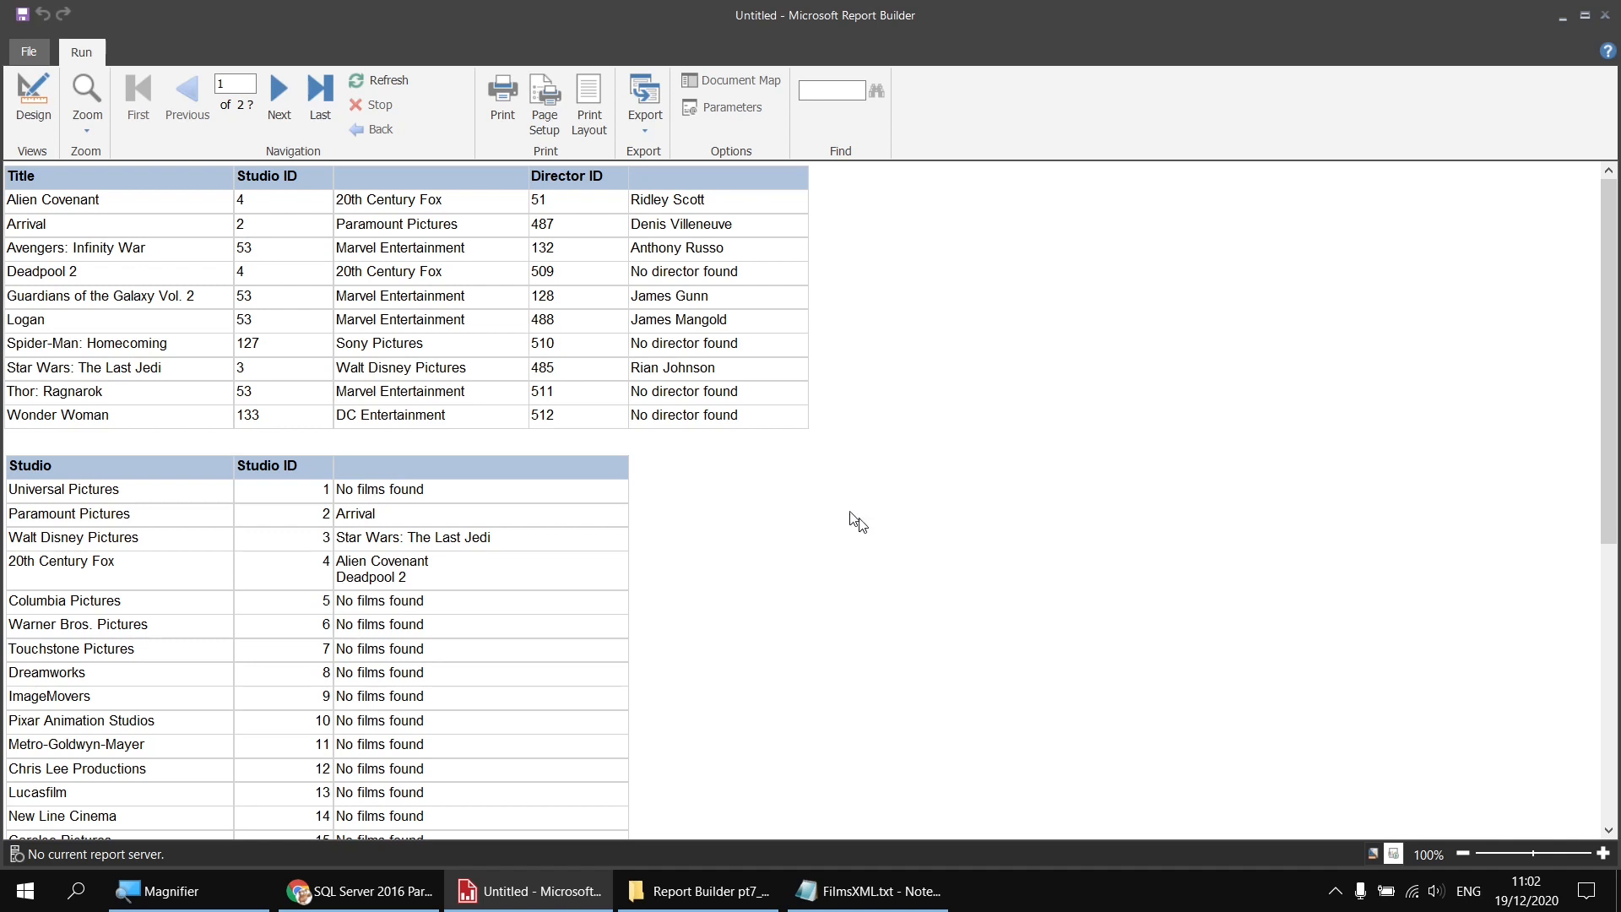
click(33, 106)
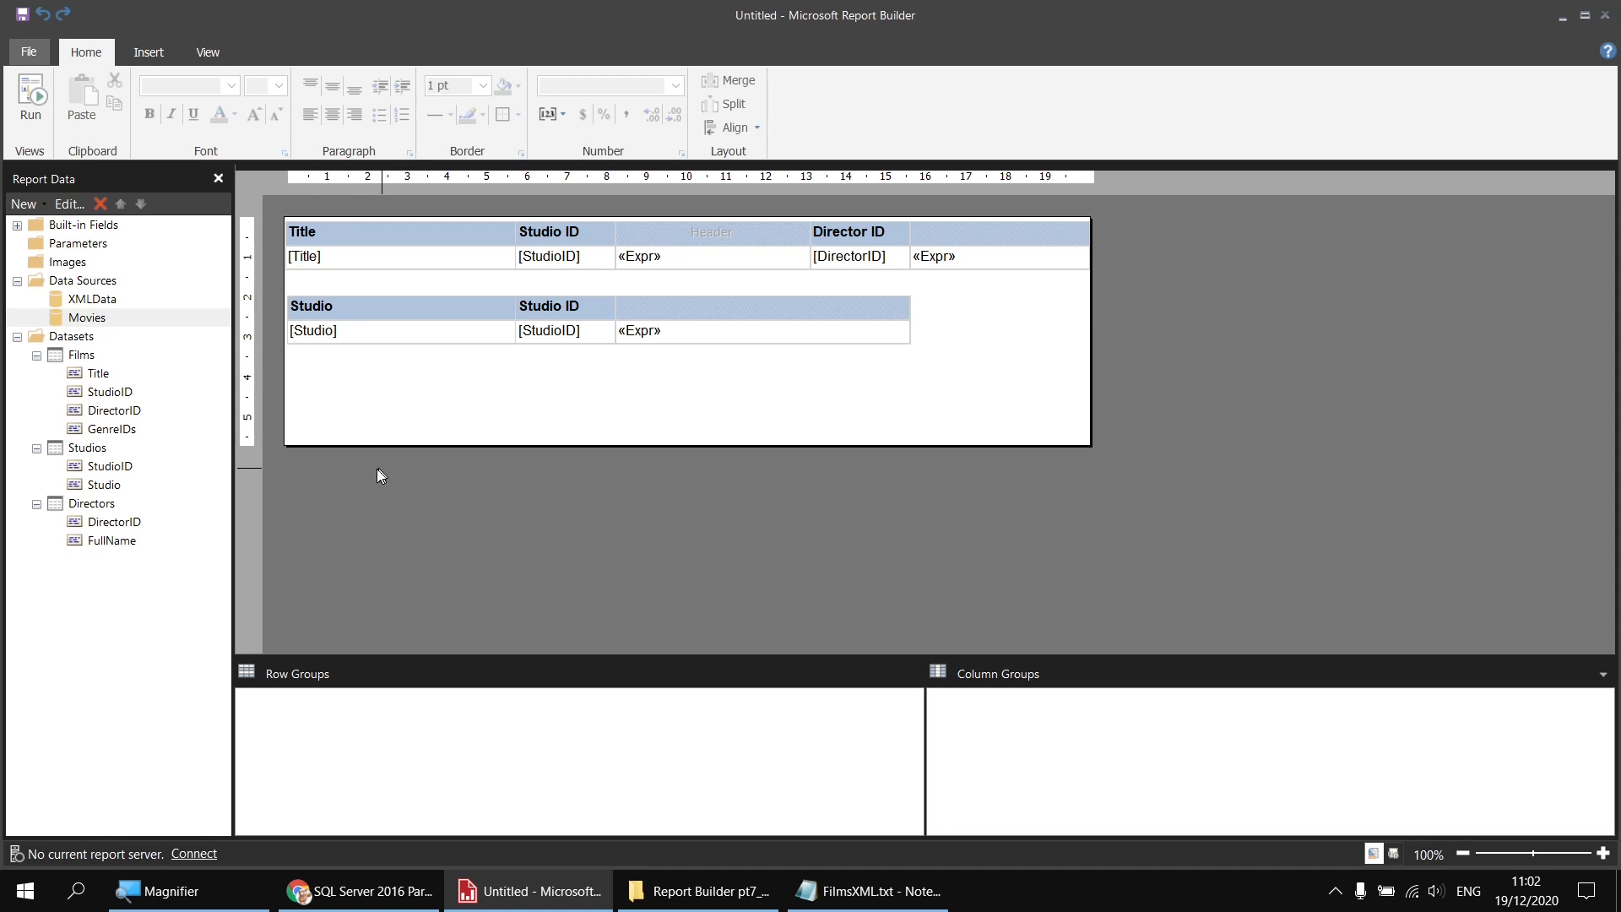
Step: Add a dataset named Genres based on the Movies data source
right_click(112, 321)
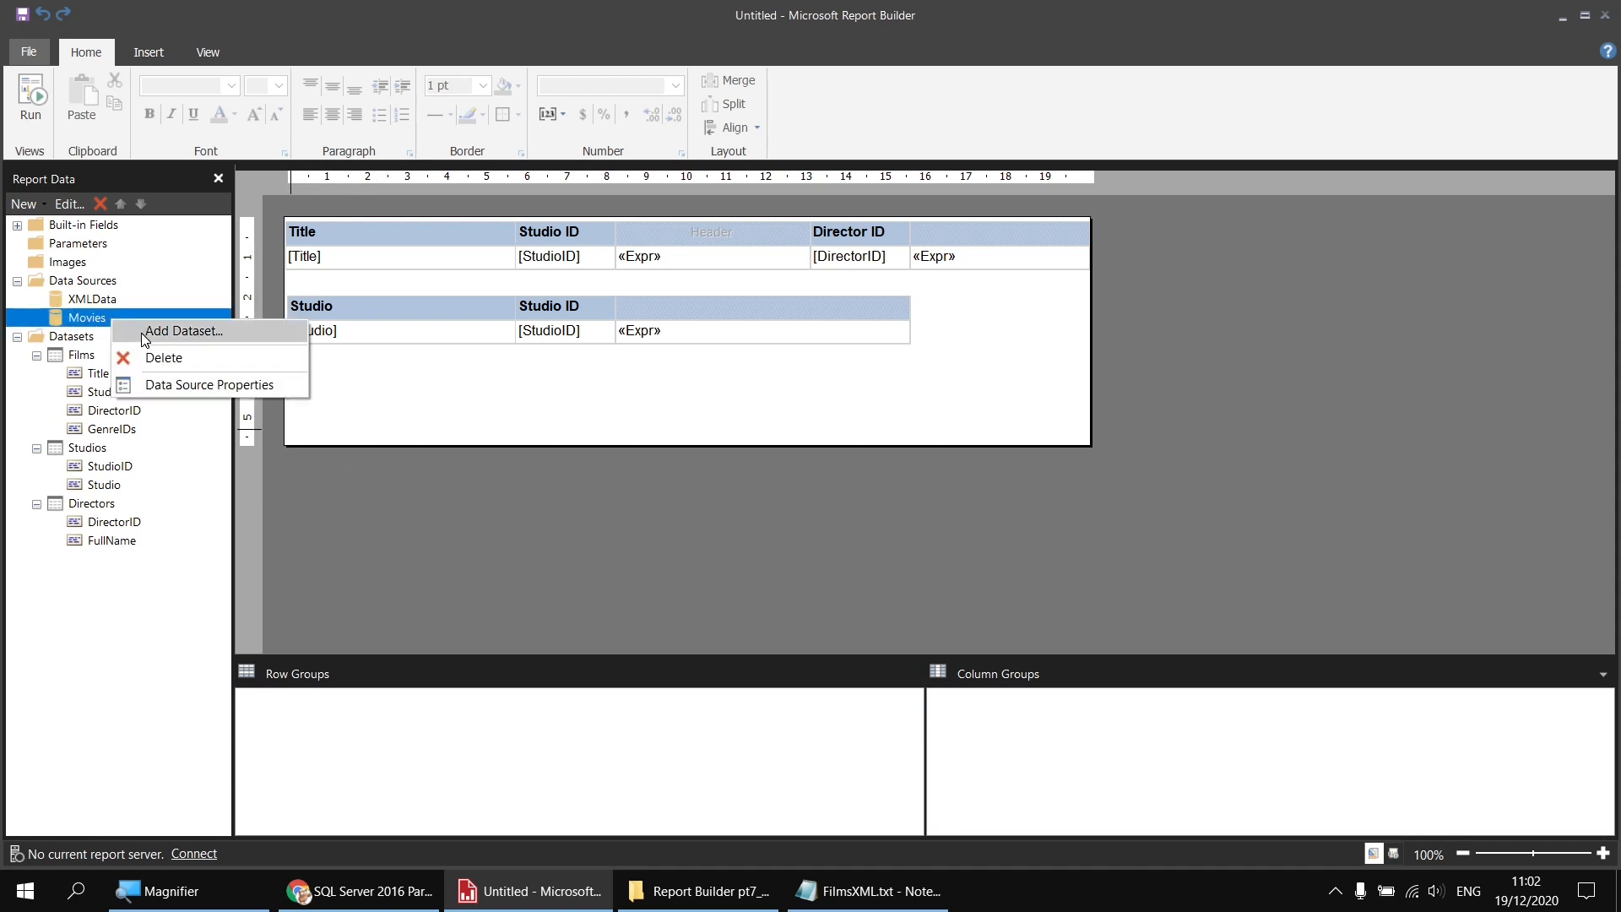
click(146, 335)
double_click(644, 192)
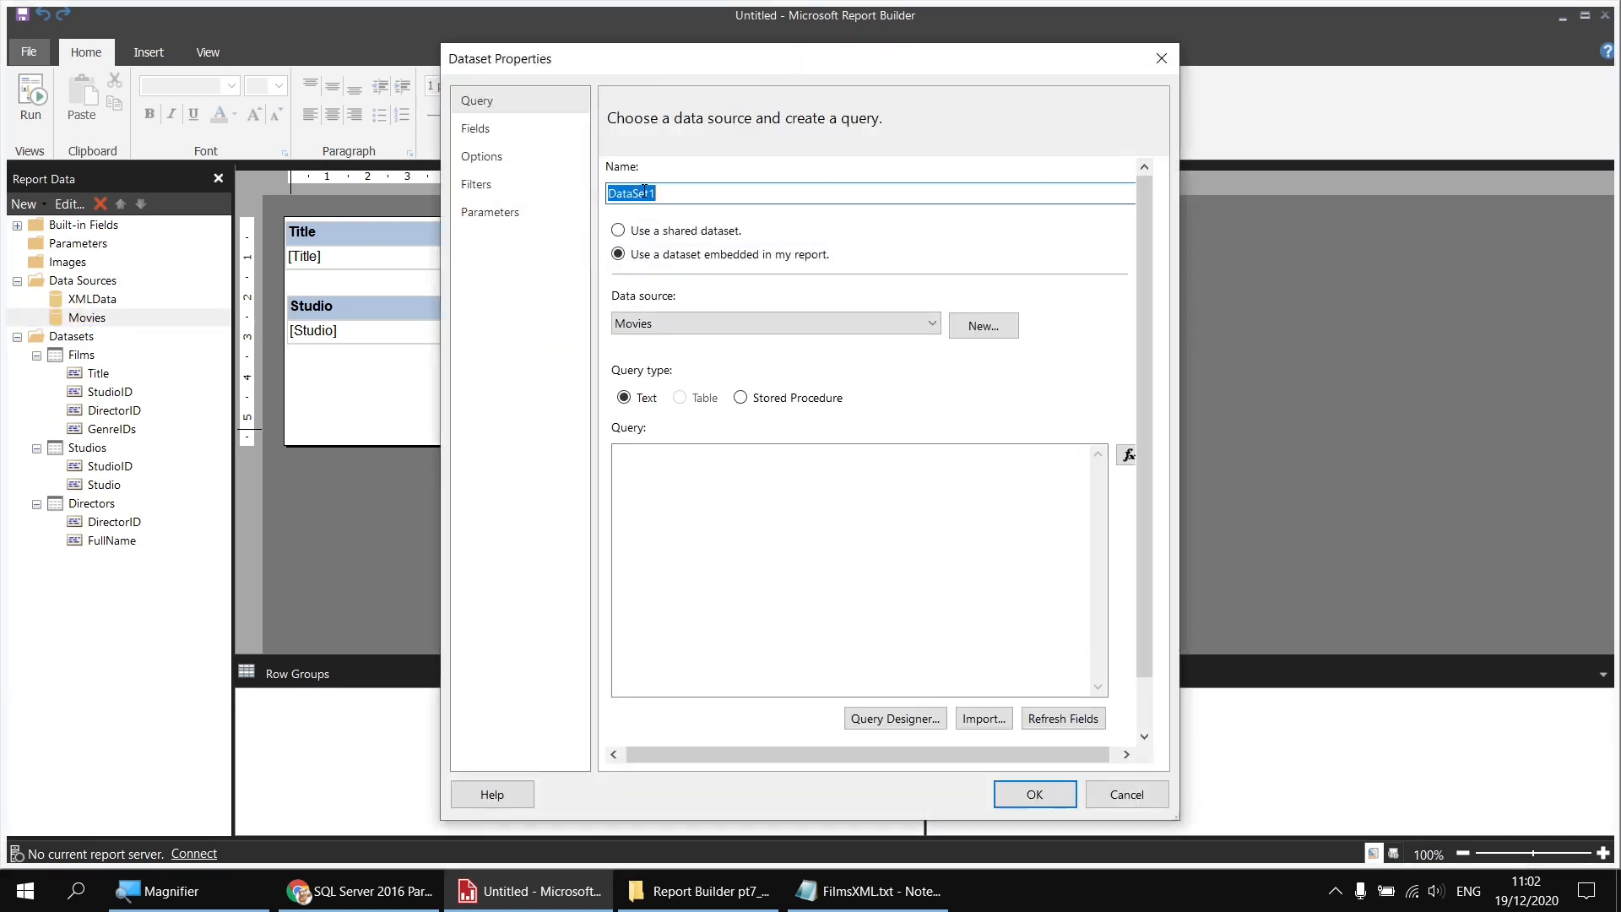
text(Genres)
Step: Build the Genres dataset query from the GenreID and Genre fields of the Genre table and save the dataset
click(884, 723)
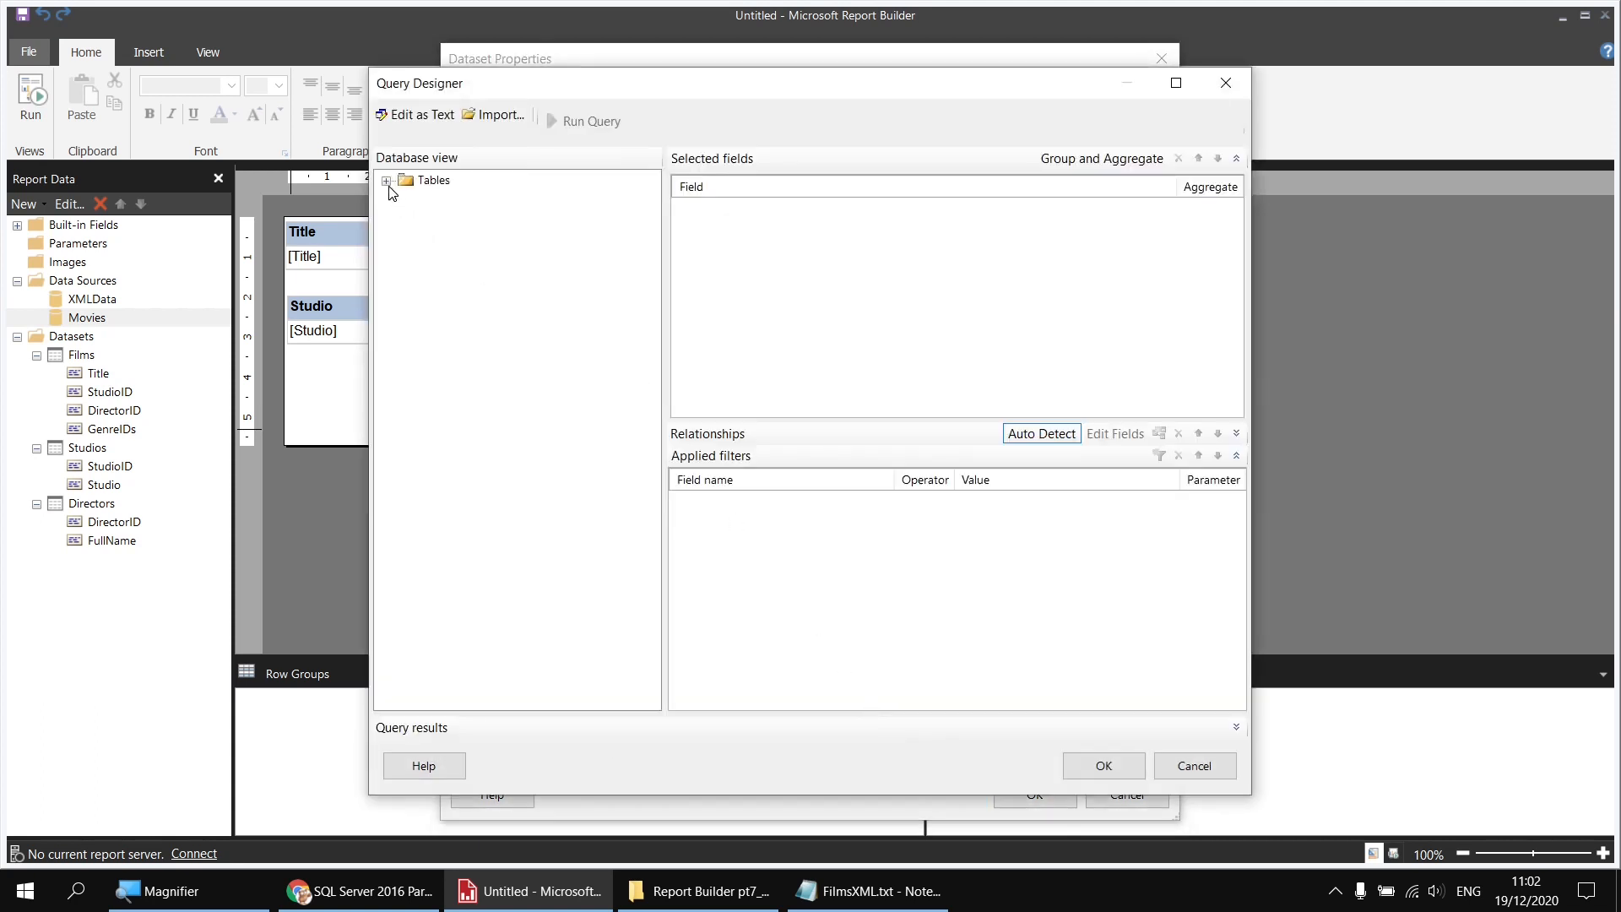
click(386, 182)
click(405, 291)
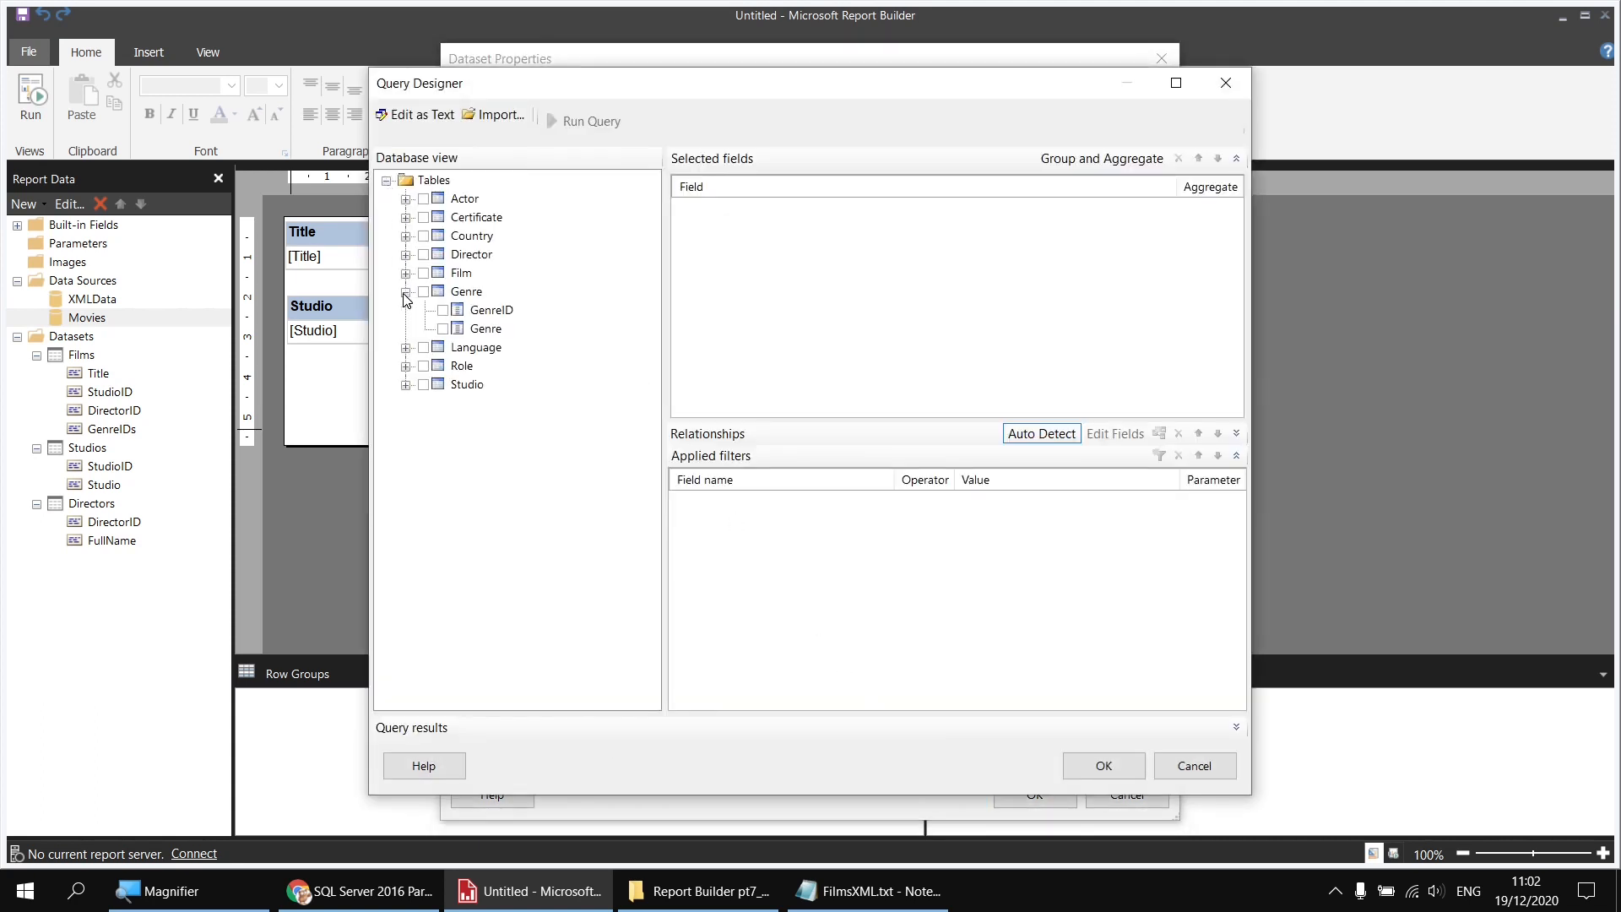
click(442, 310)
click(442, 329)
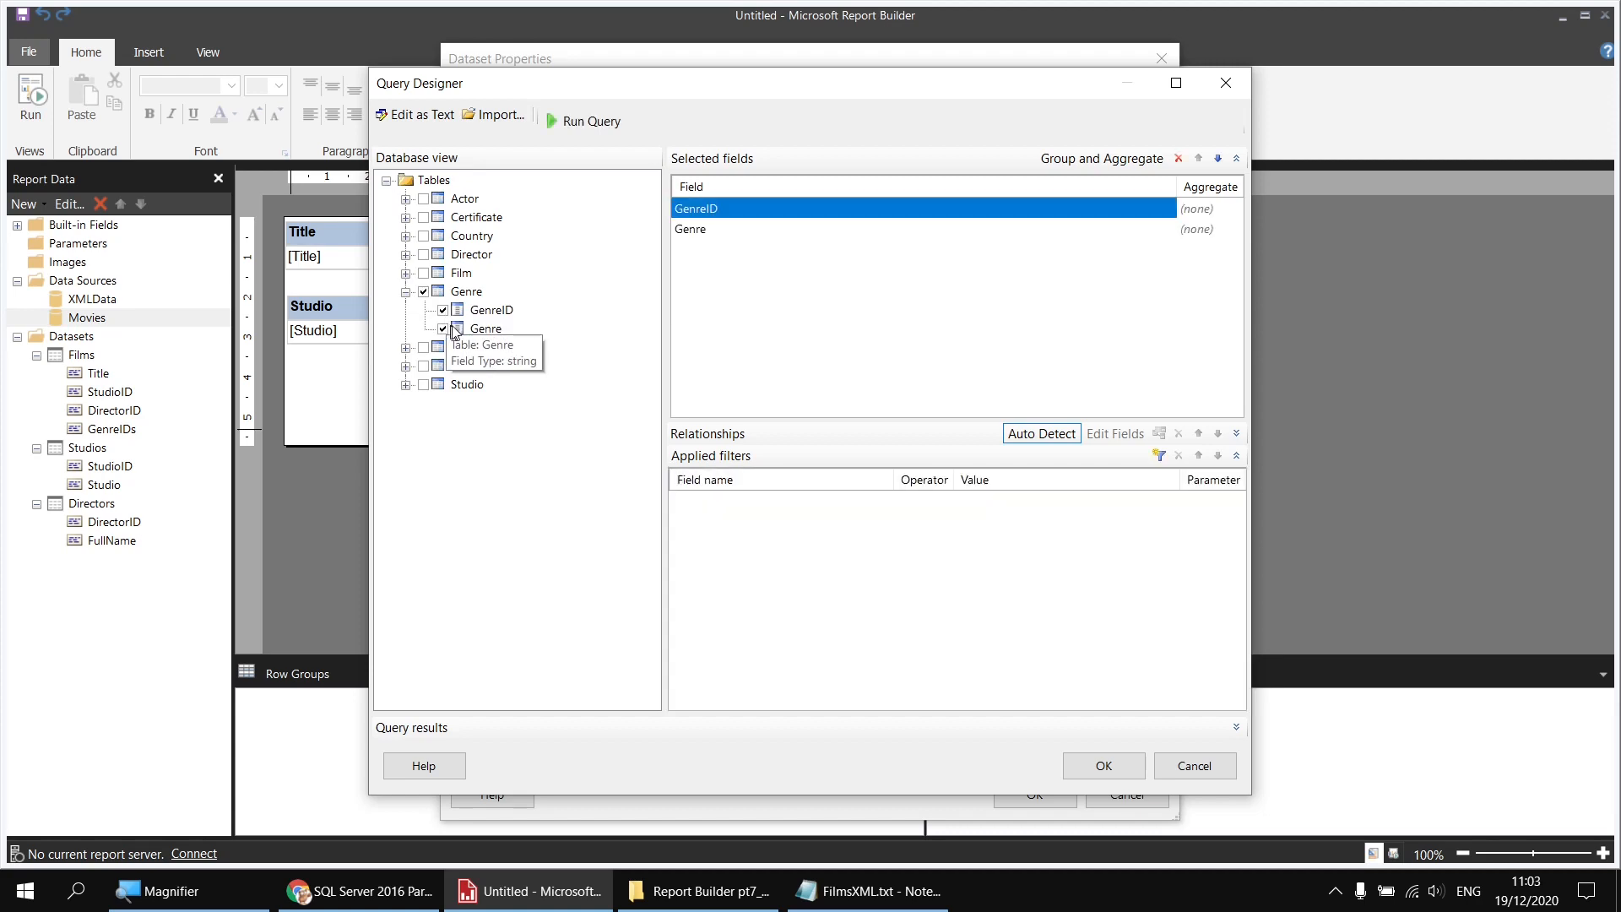
click(1101, 771)
click(1035, 794)
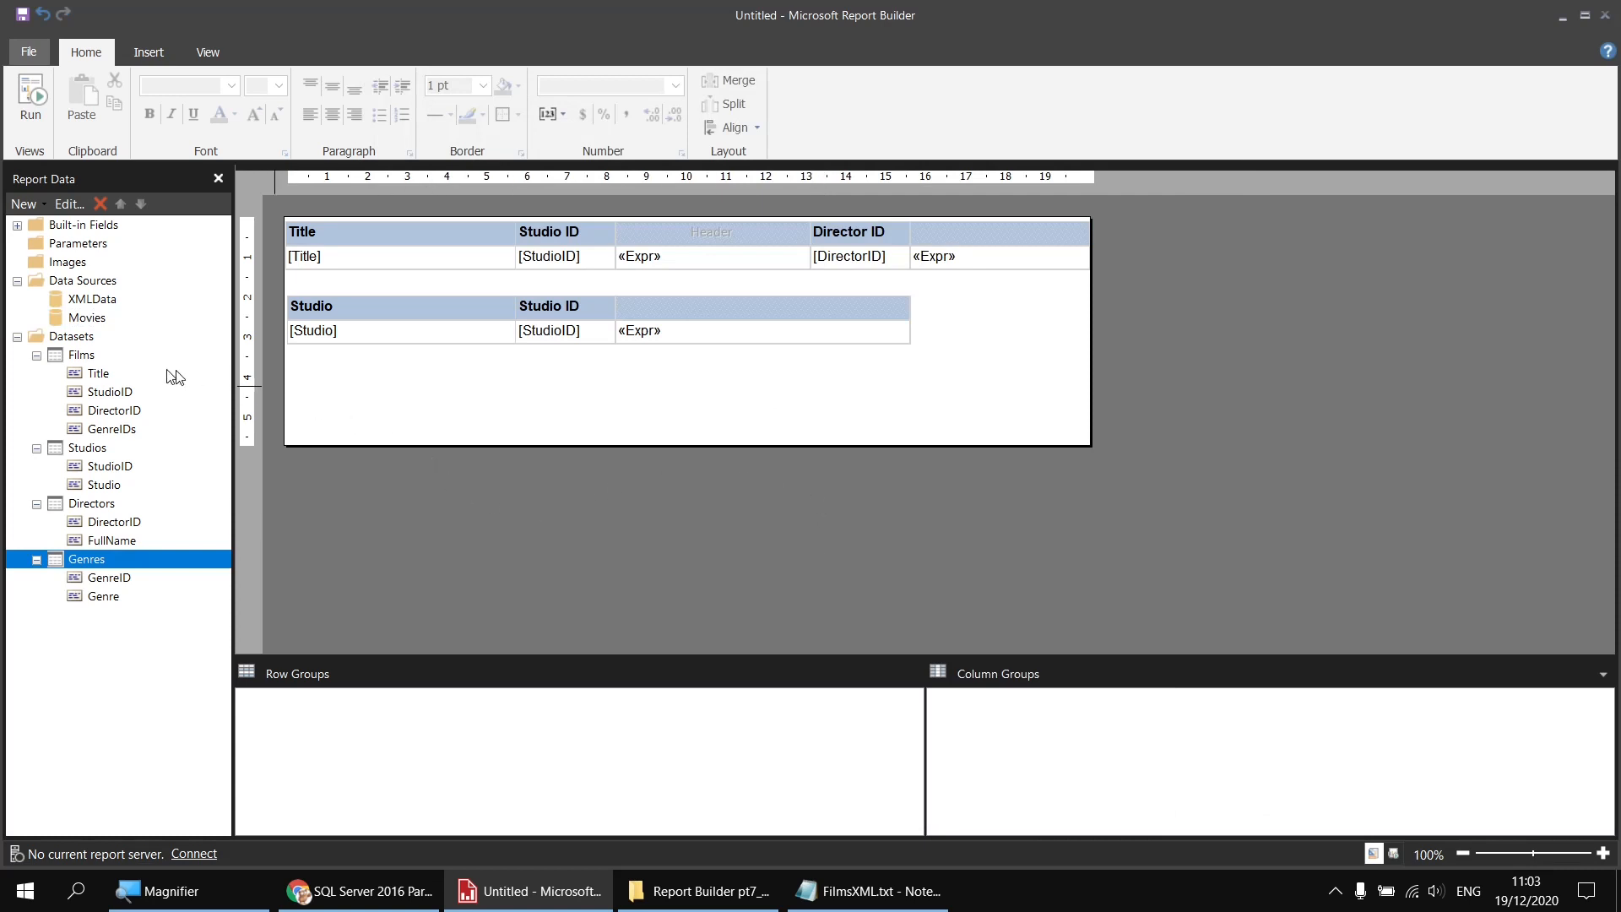
Step: Add the GenreIDs field as the last column of the films table and run the report to check it, returning to the design view
click(82, 355)
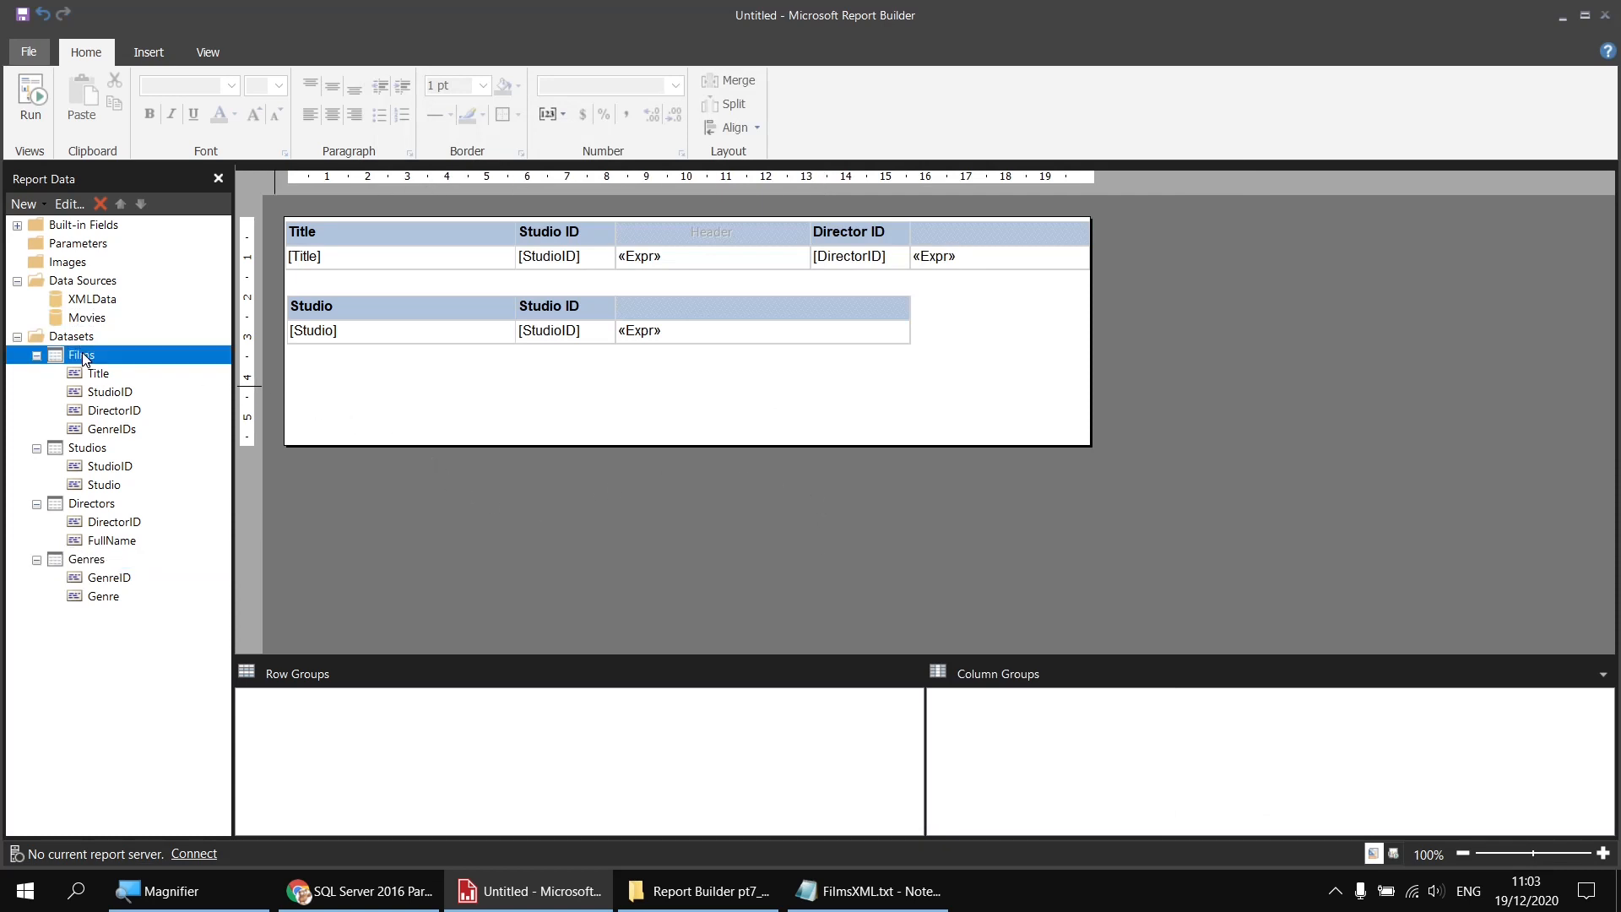
click(117, 430)
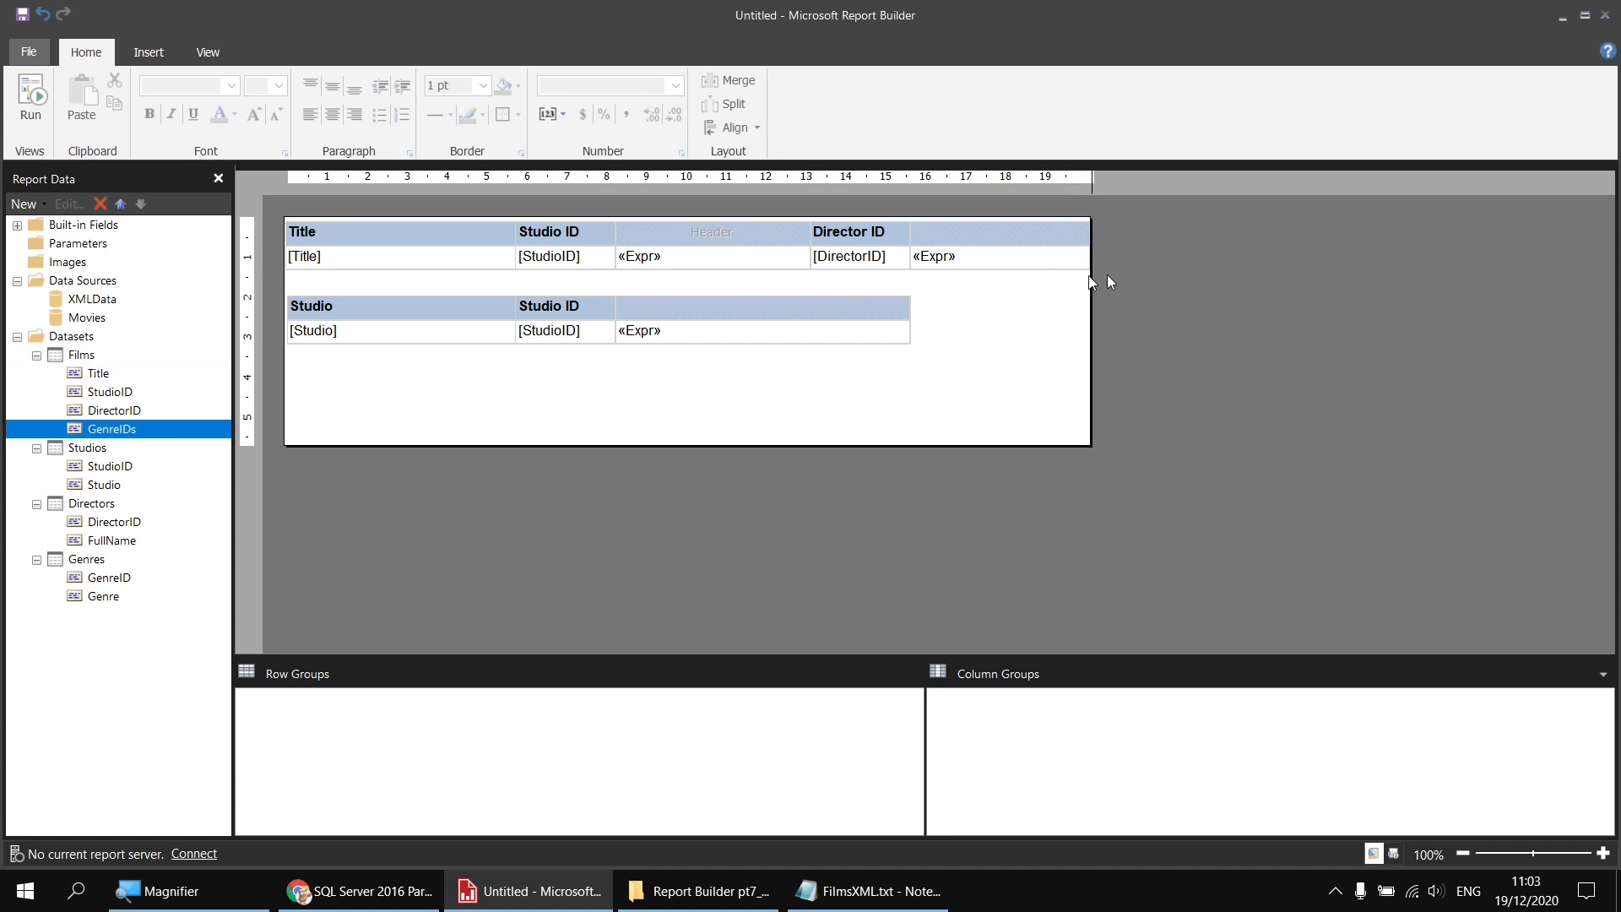
mouse_move(114, 427)
mouse_down()
mouse_move(682, 404)
mouse_move(1088, 254)
mouse_up()
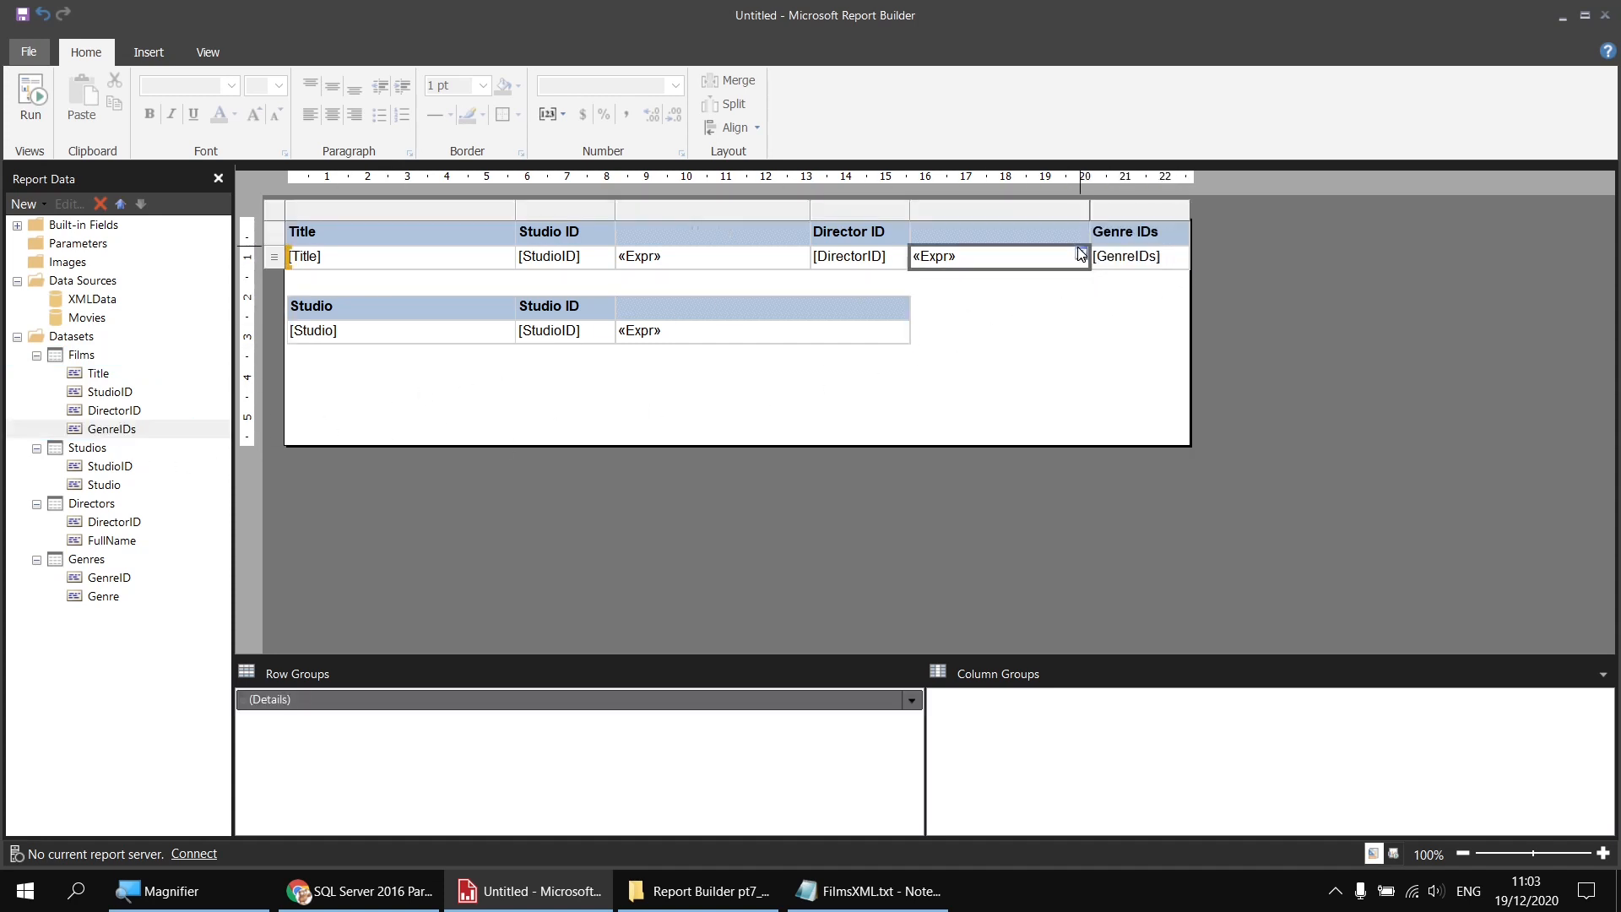
click(30, 100)
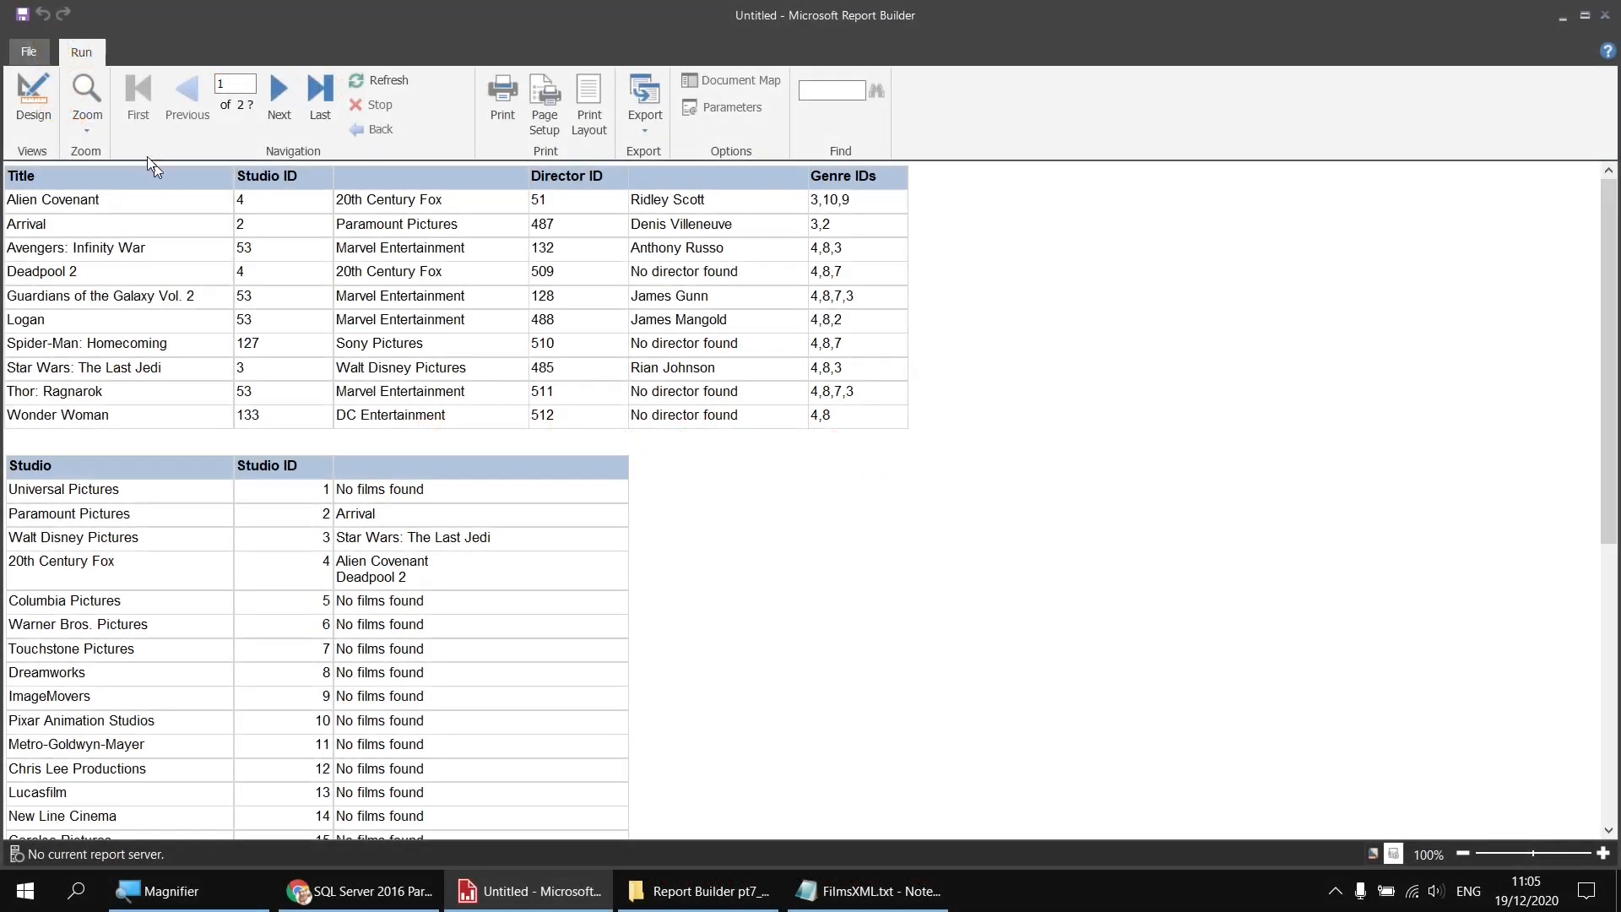
click(33, 97)
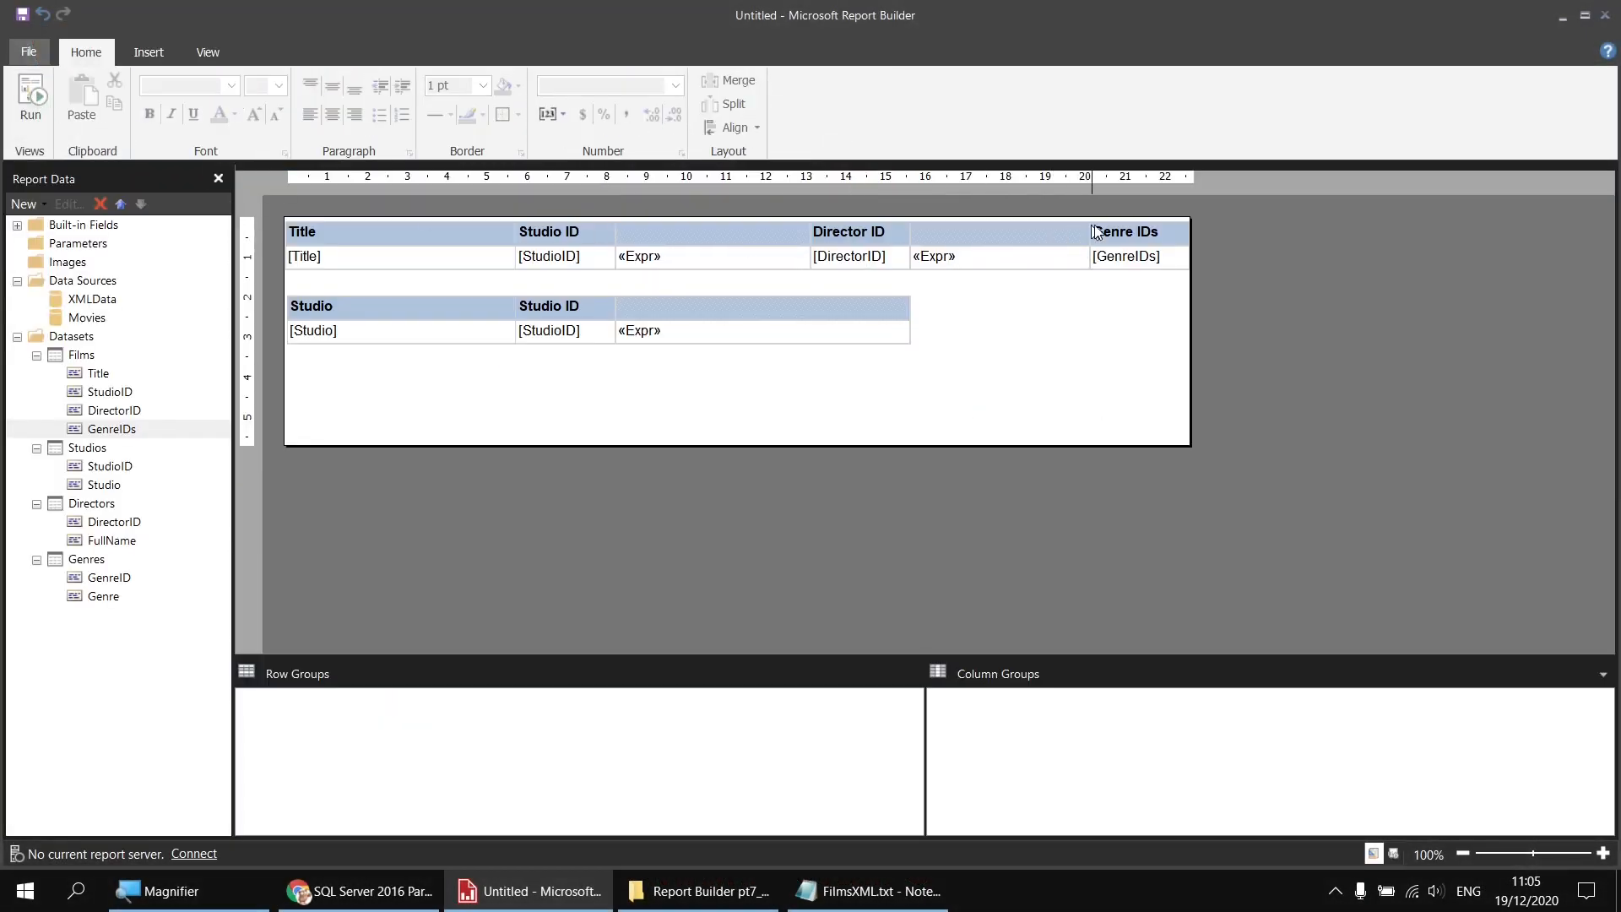
Step: Insert an empty column to the right of Genre IDs in the films table and widen it
click(1158, 240)
right_click(1159, 213)
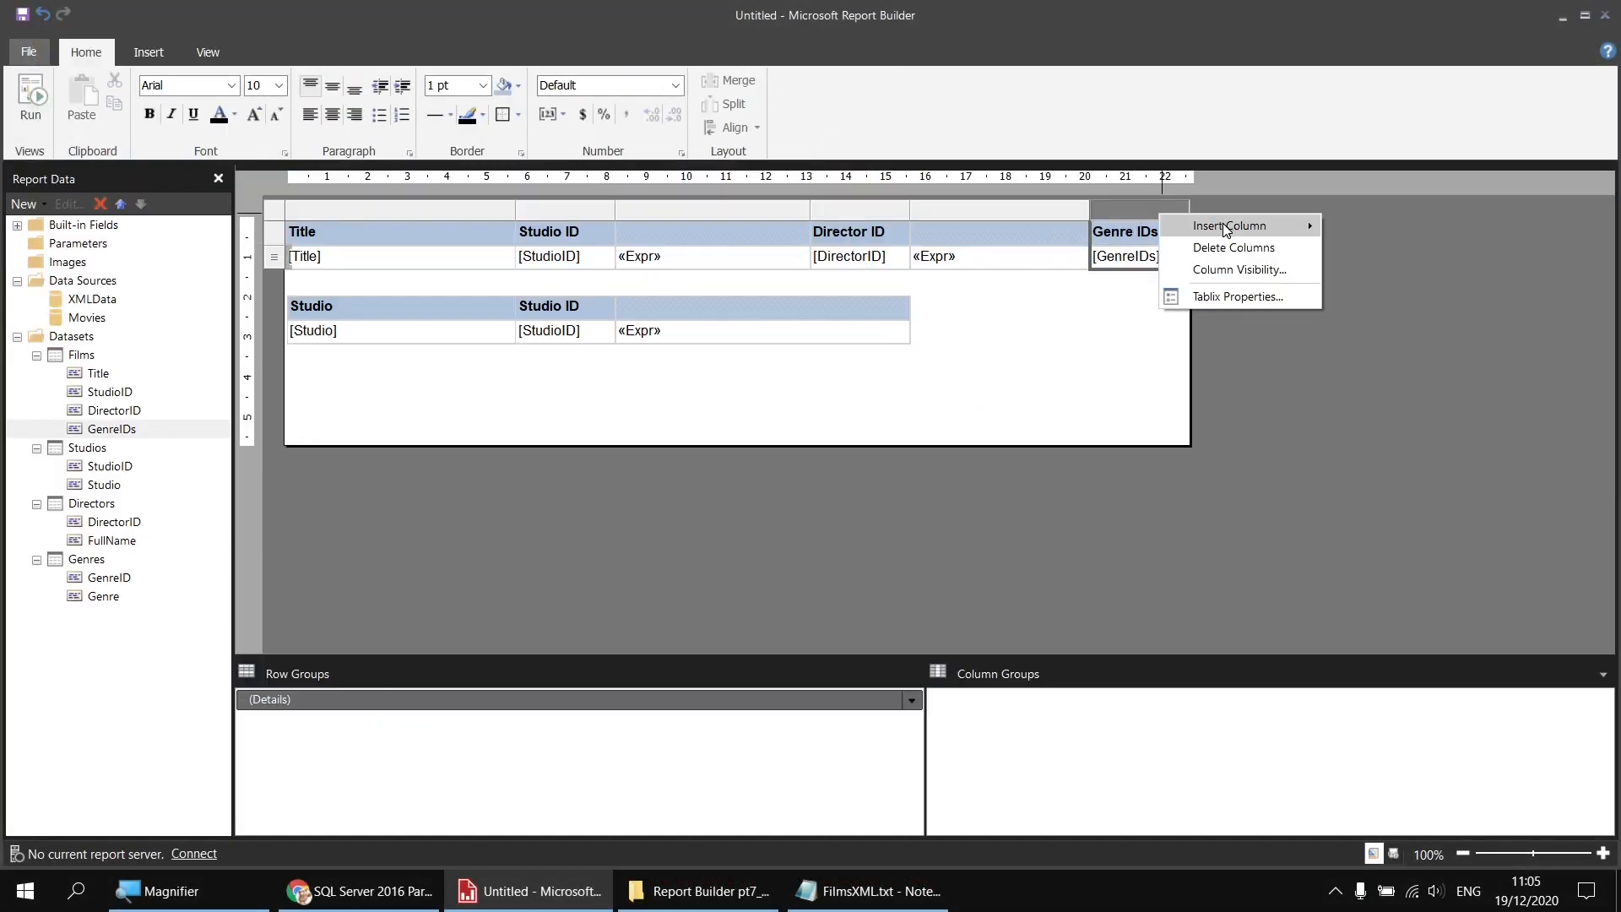
mouse_move(1225, 226)
click(1367, 246)
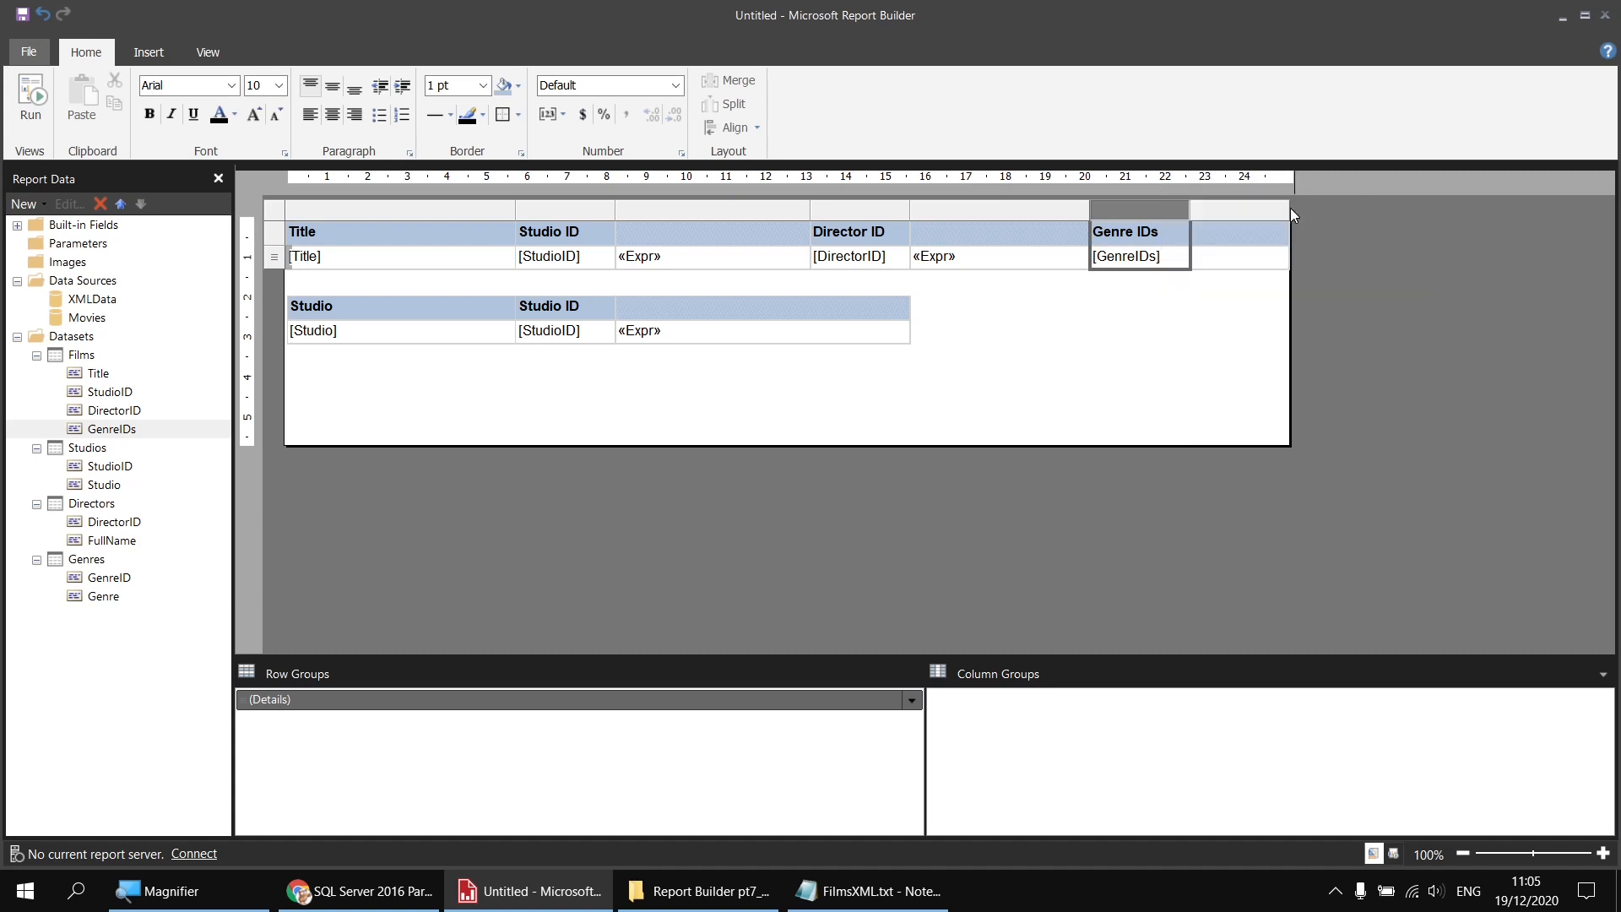
Step: Start an expression with the MultiLookup function in the detail cell of the films table's new empty column
right_click(1243, 265)
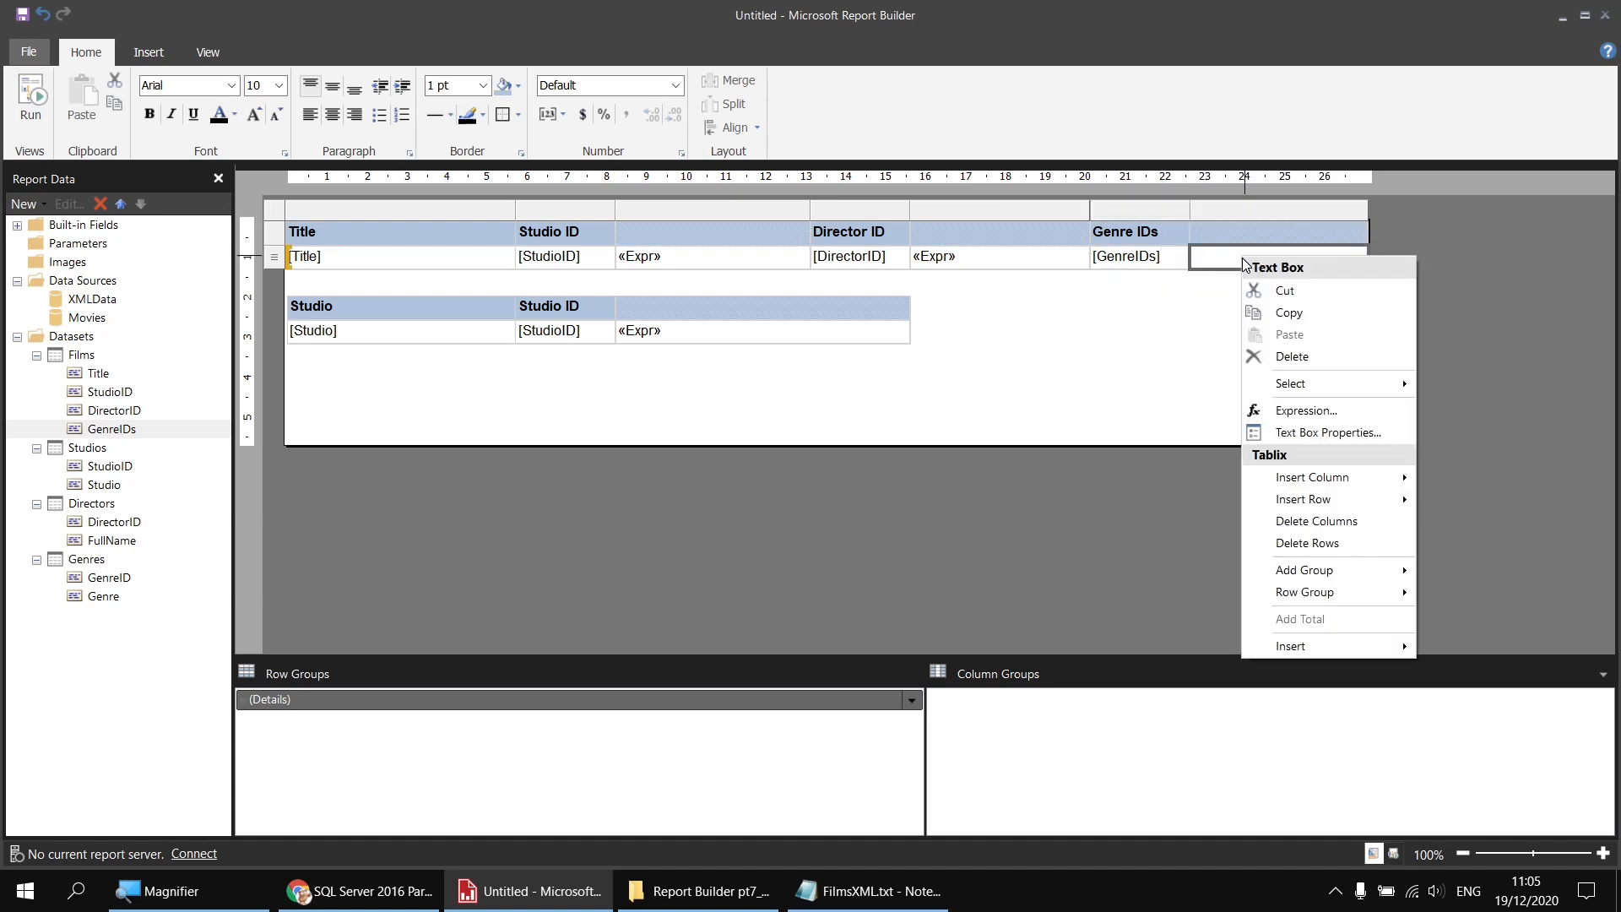
click(1277, 412)
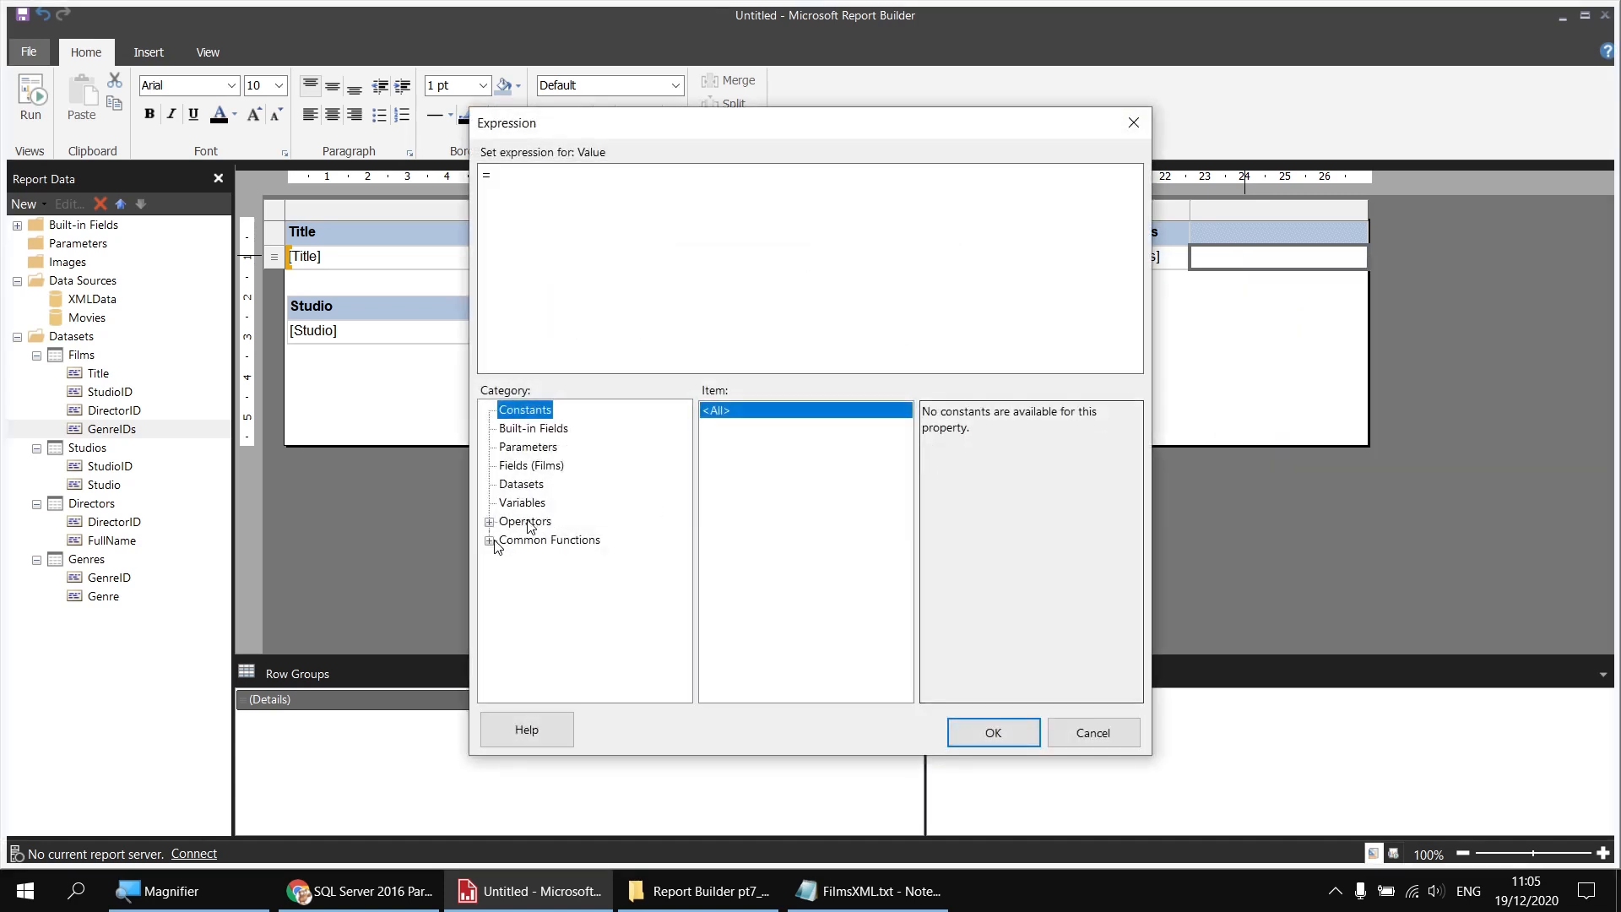
click(490, 541)
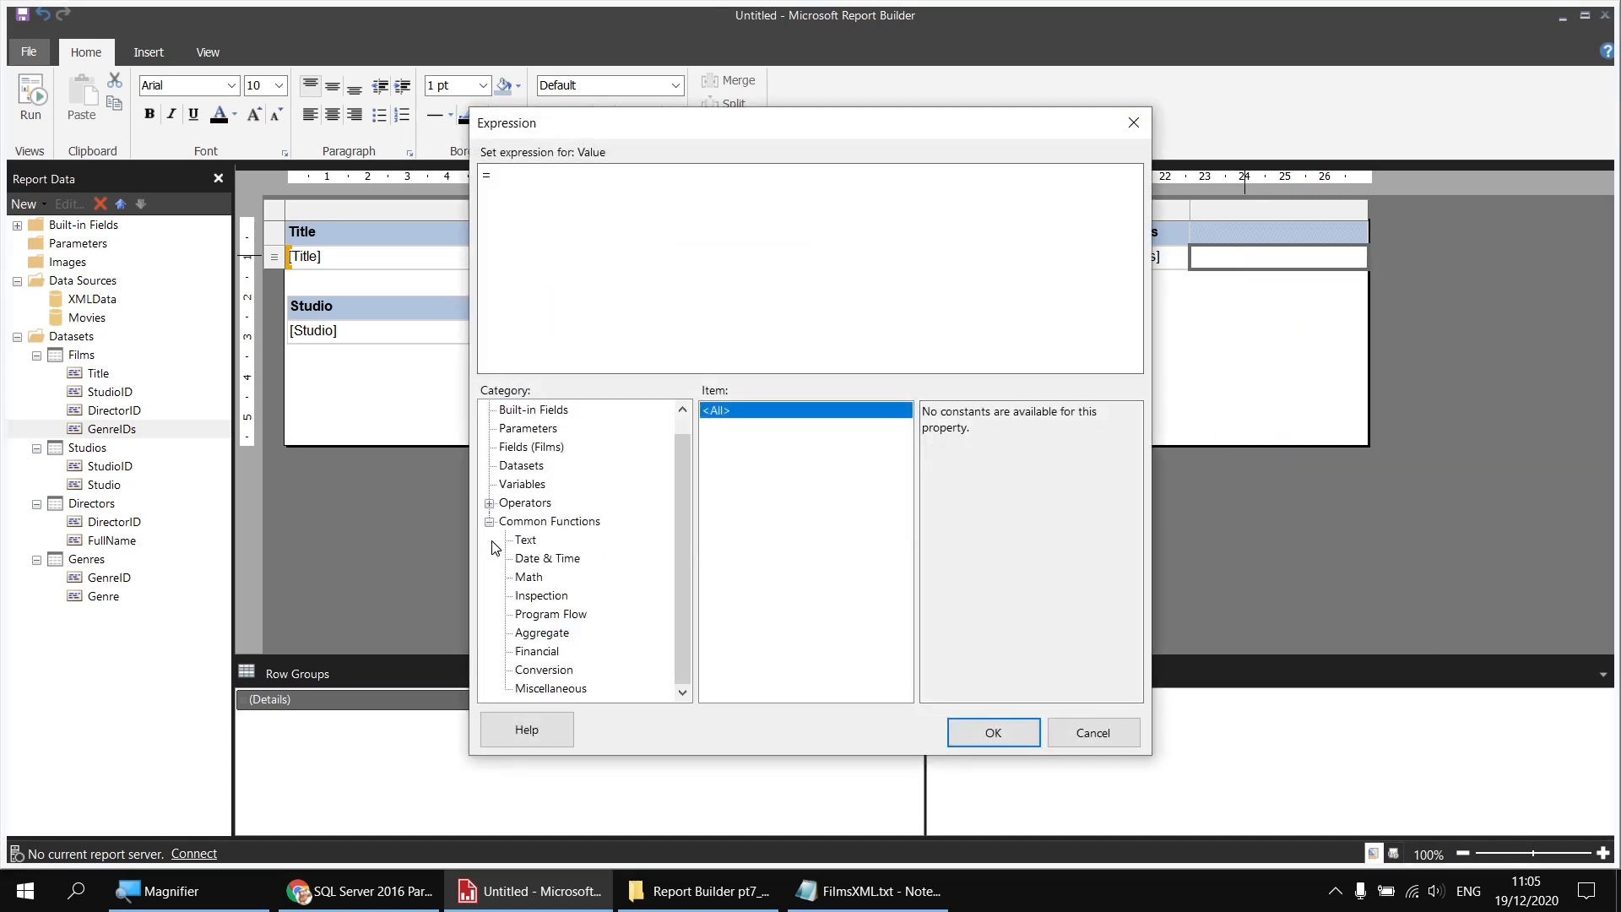
click(539, 691)
click(767, 478)
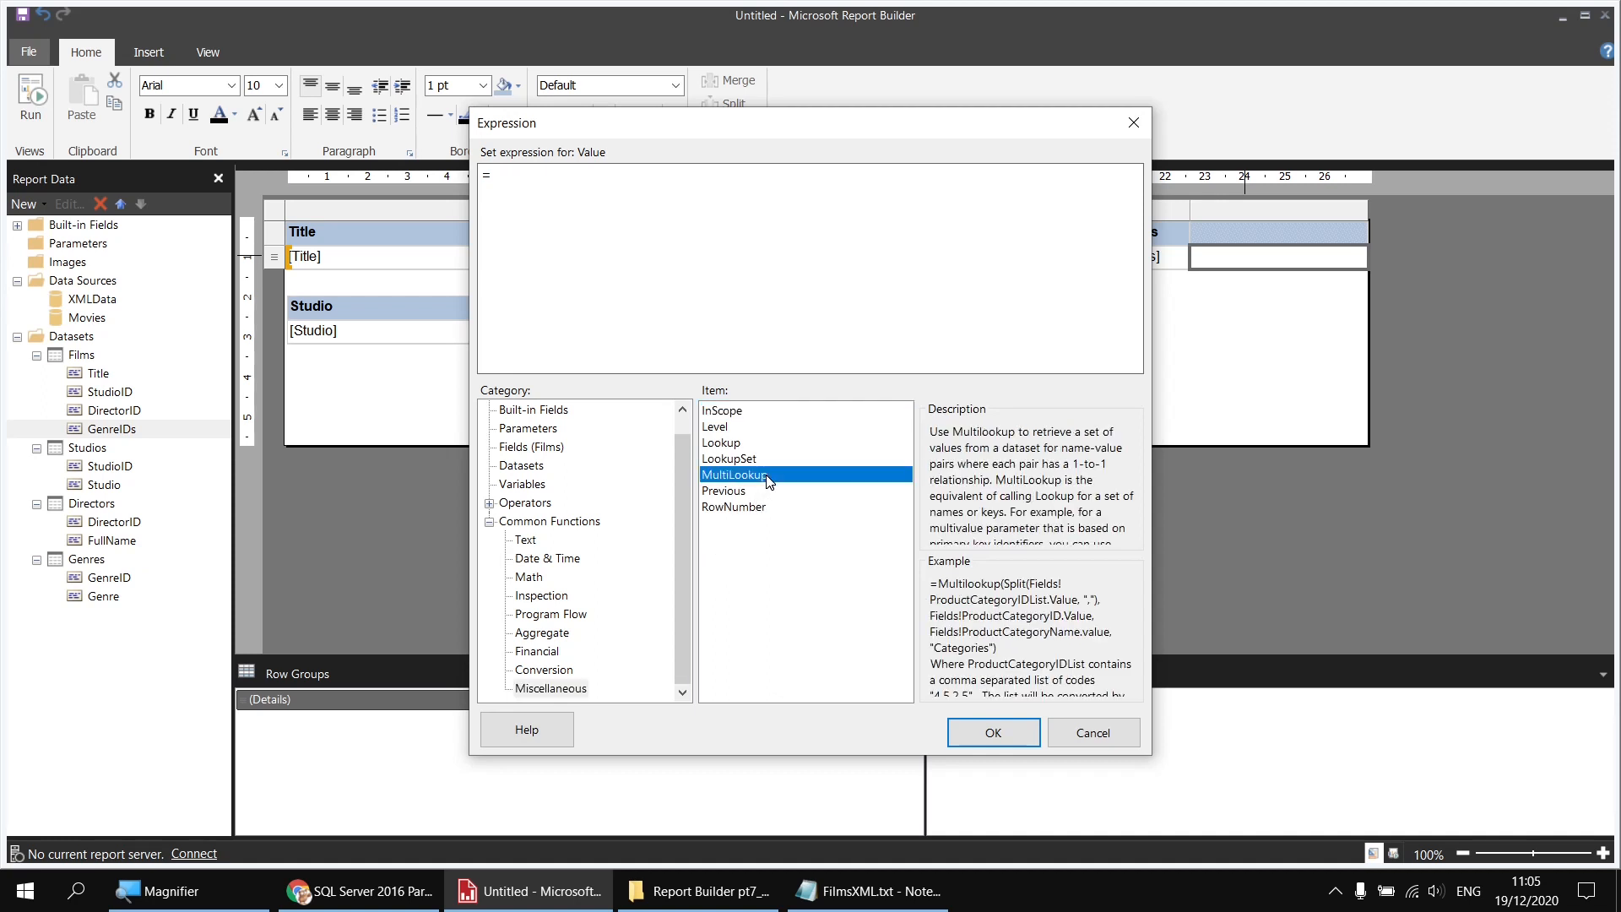
double_click(767, 477)
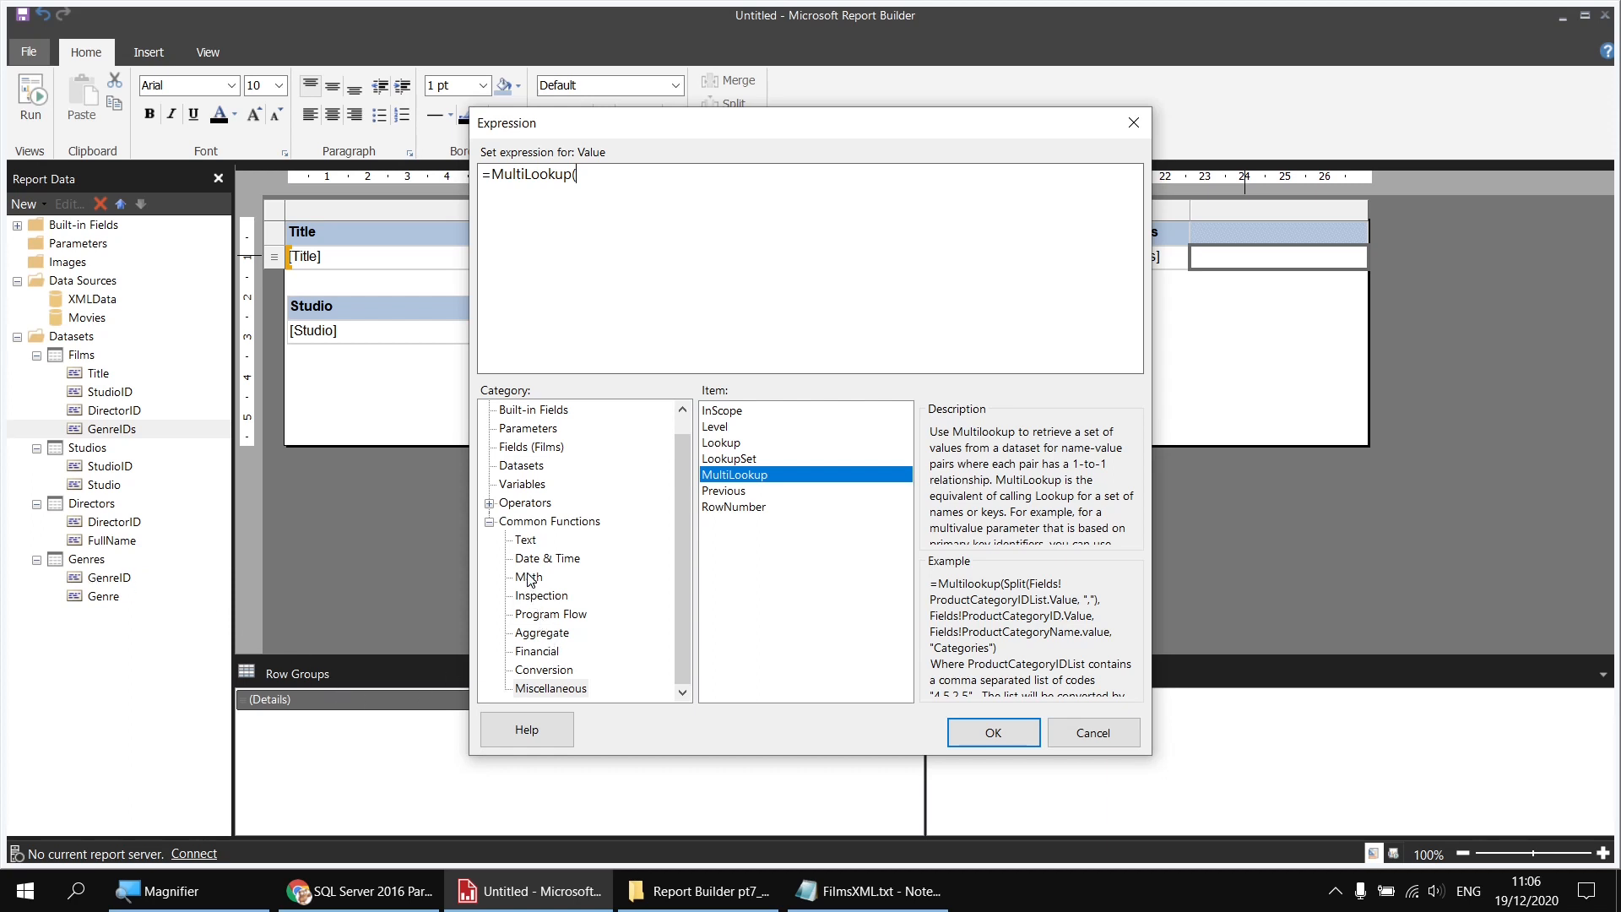
Step: Enter Split(Fields!GenreIDs.Value,",") as the first MultiLookup argument, followed by a comma
click(525, 544)
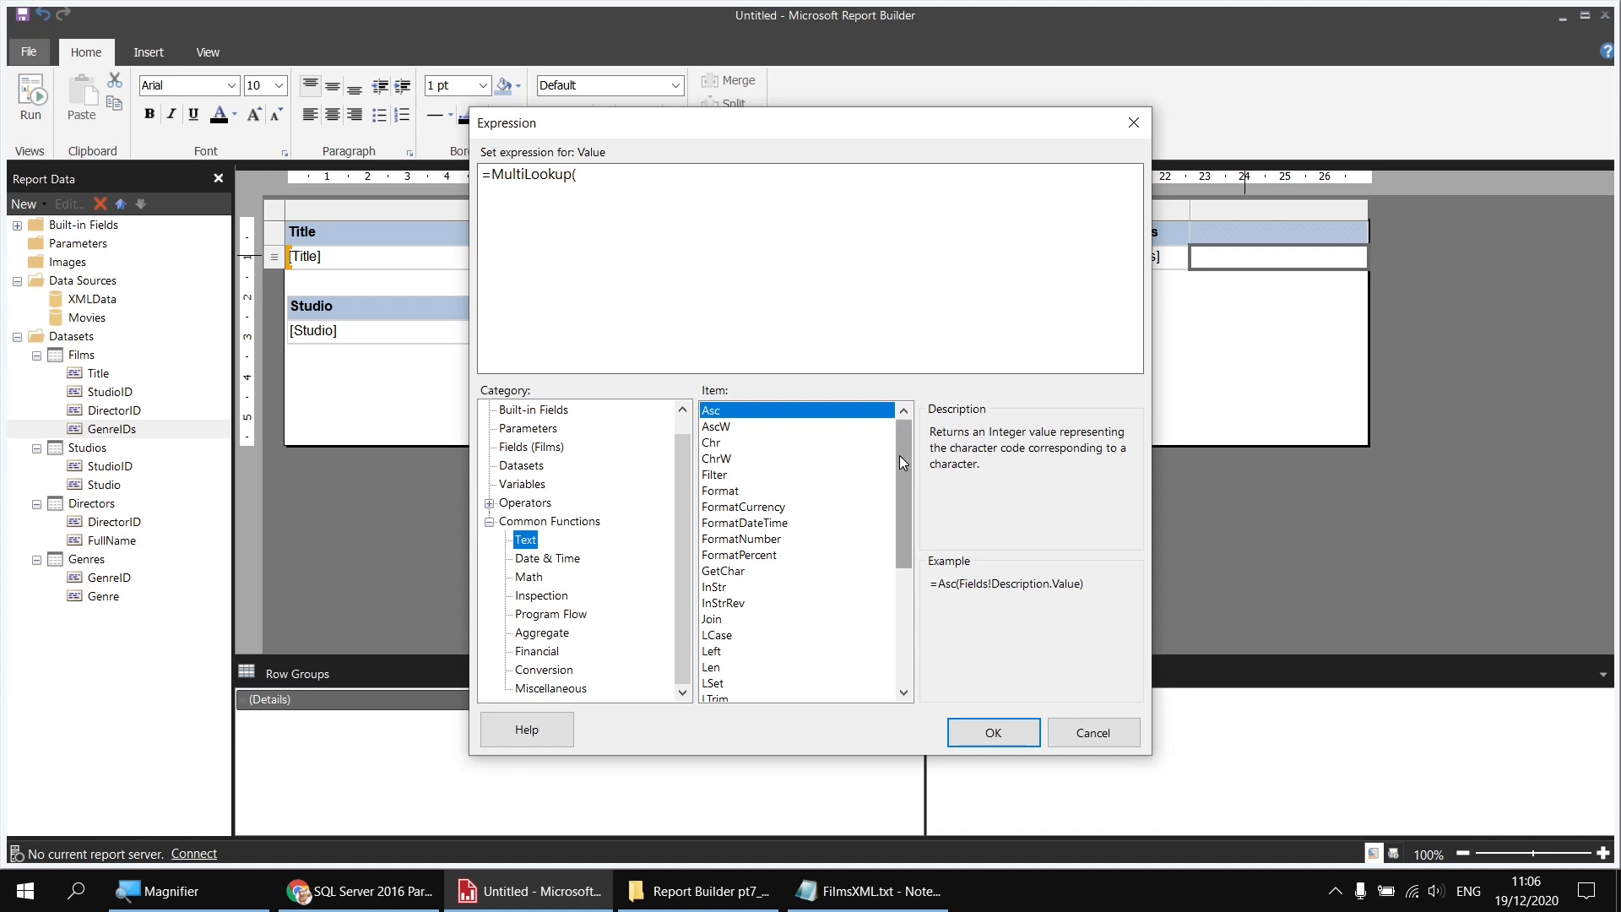
drag(899, 454, 897, 584)
click(716, 587)
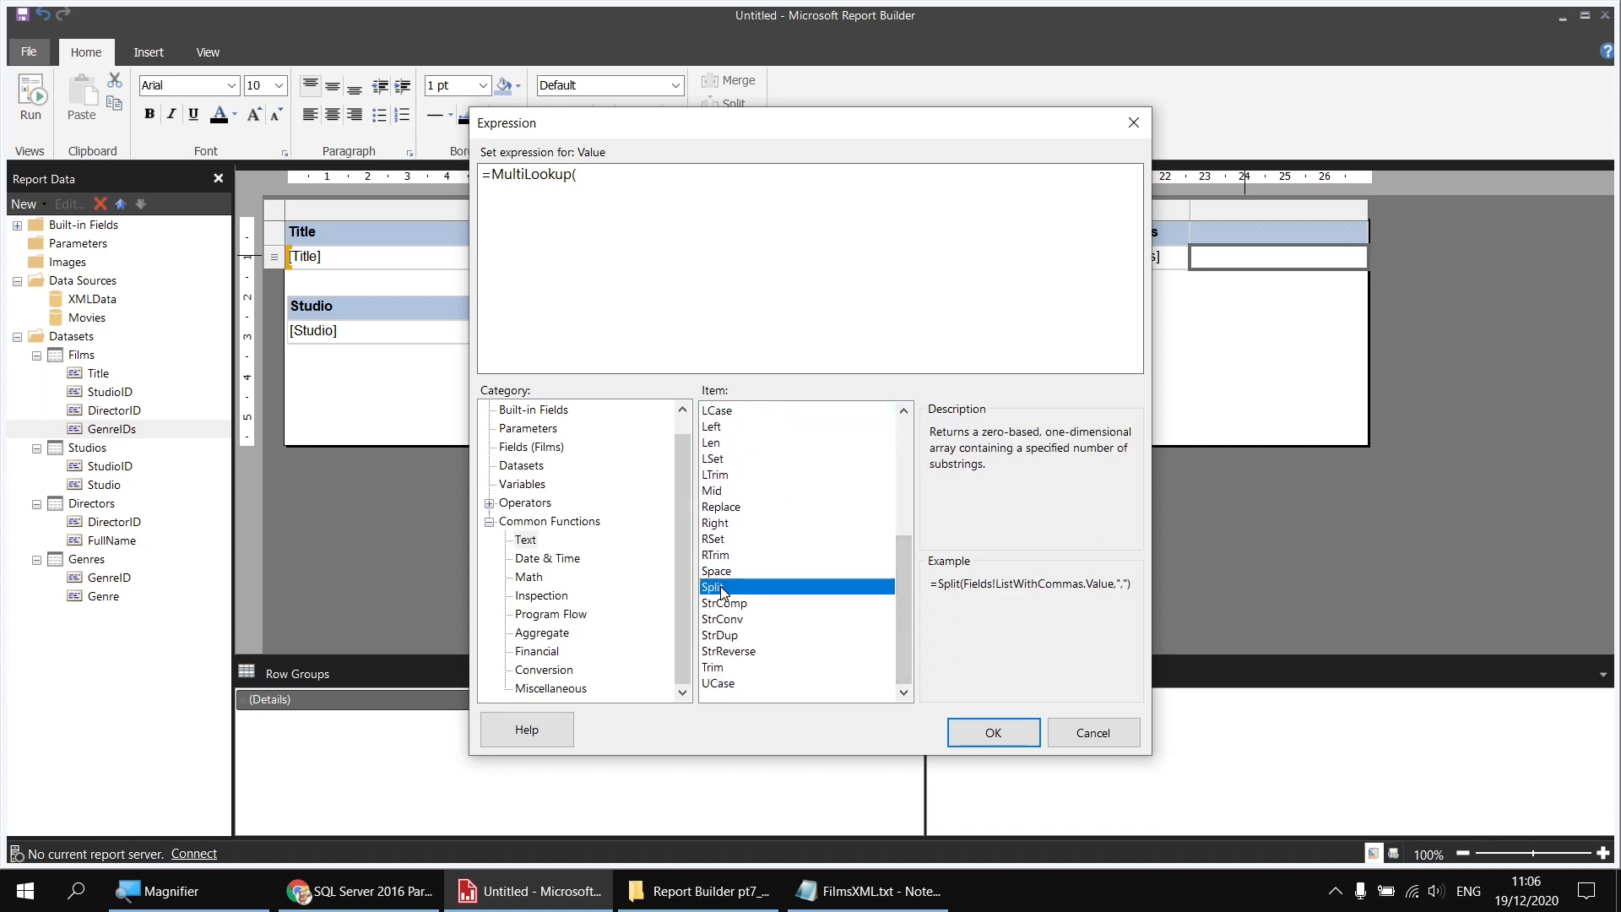
double_click(717, 588)
click(550, 450)
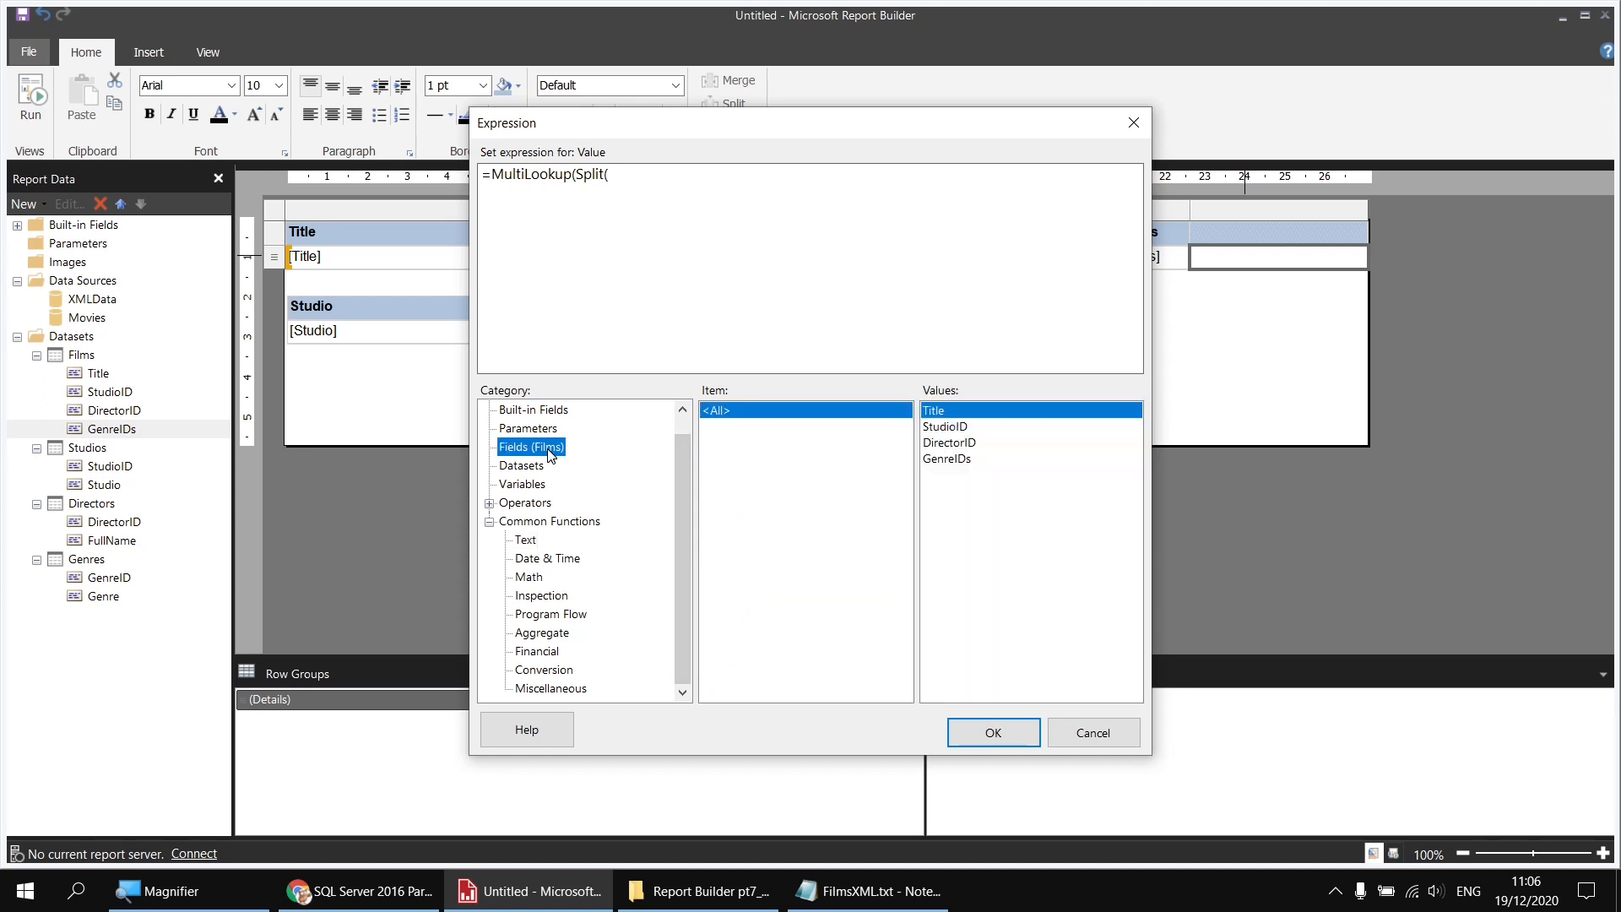
double_click(946, 459)
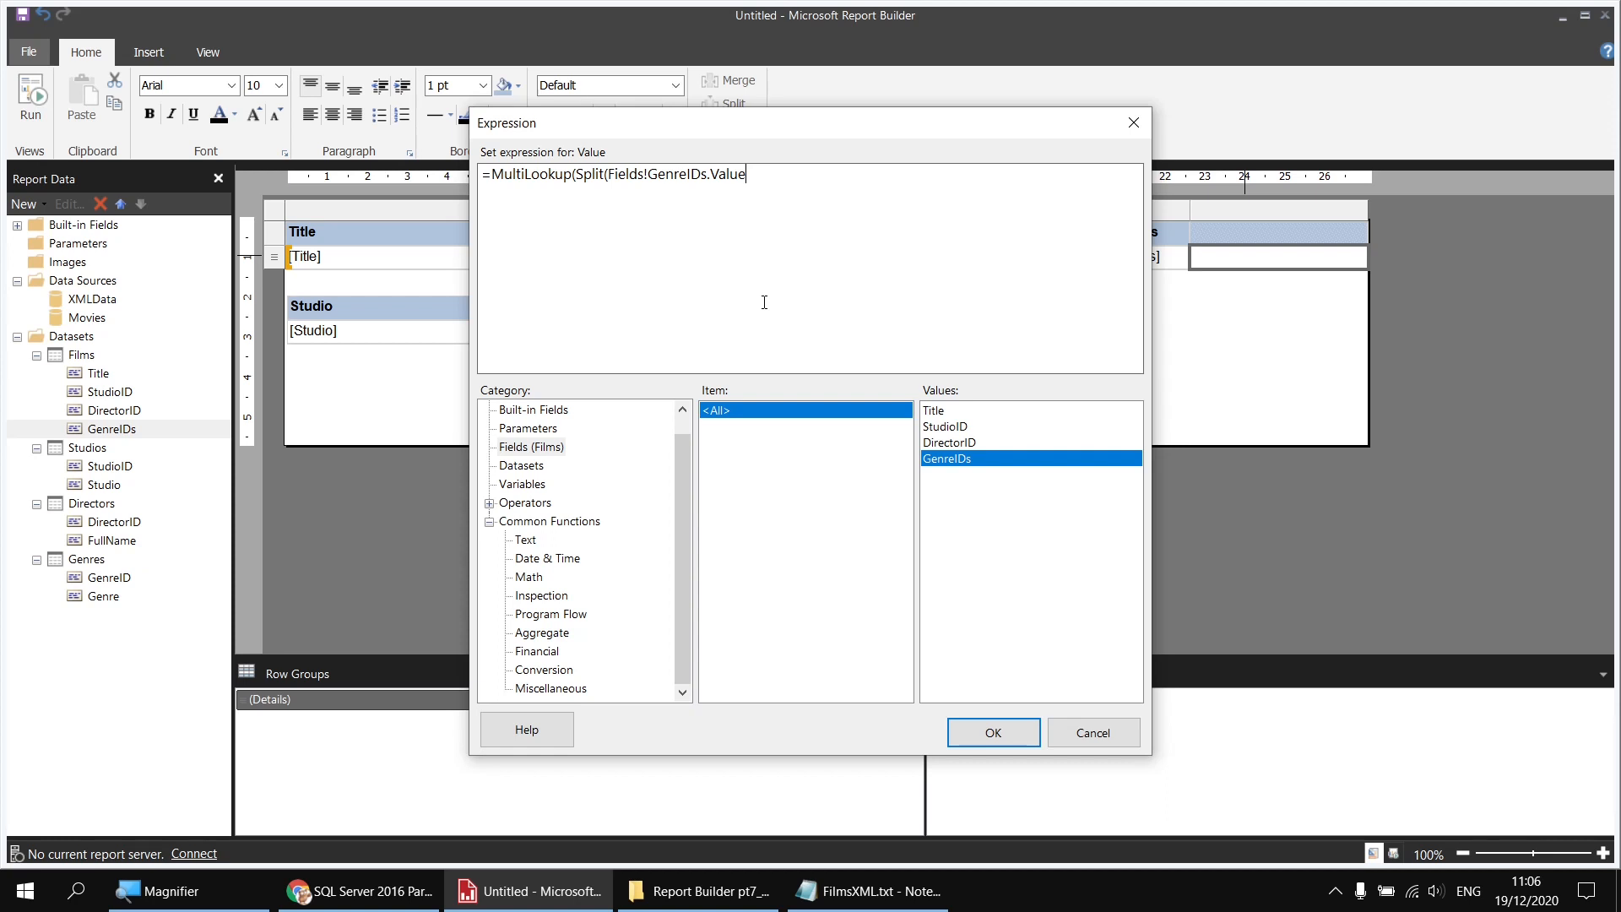
text(,",")
text())
text(,)
Step: Enter Fields!GenreID.Value as the second MultiLookup argument, followed by a comma
double_click(961, 463)
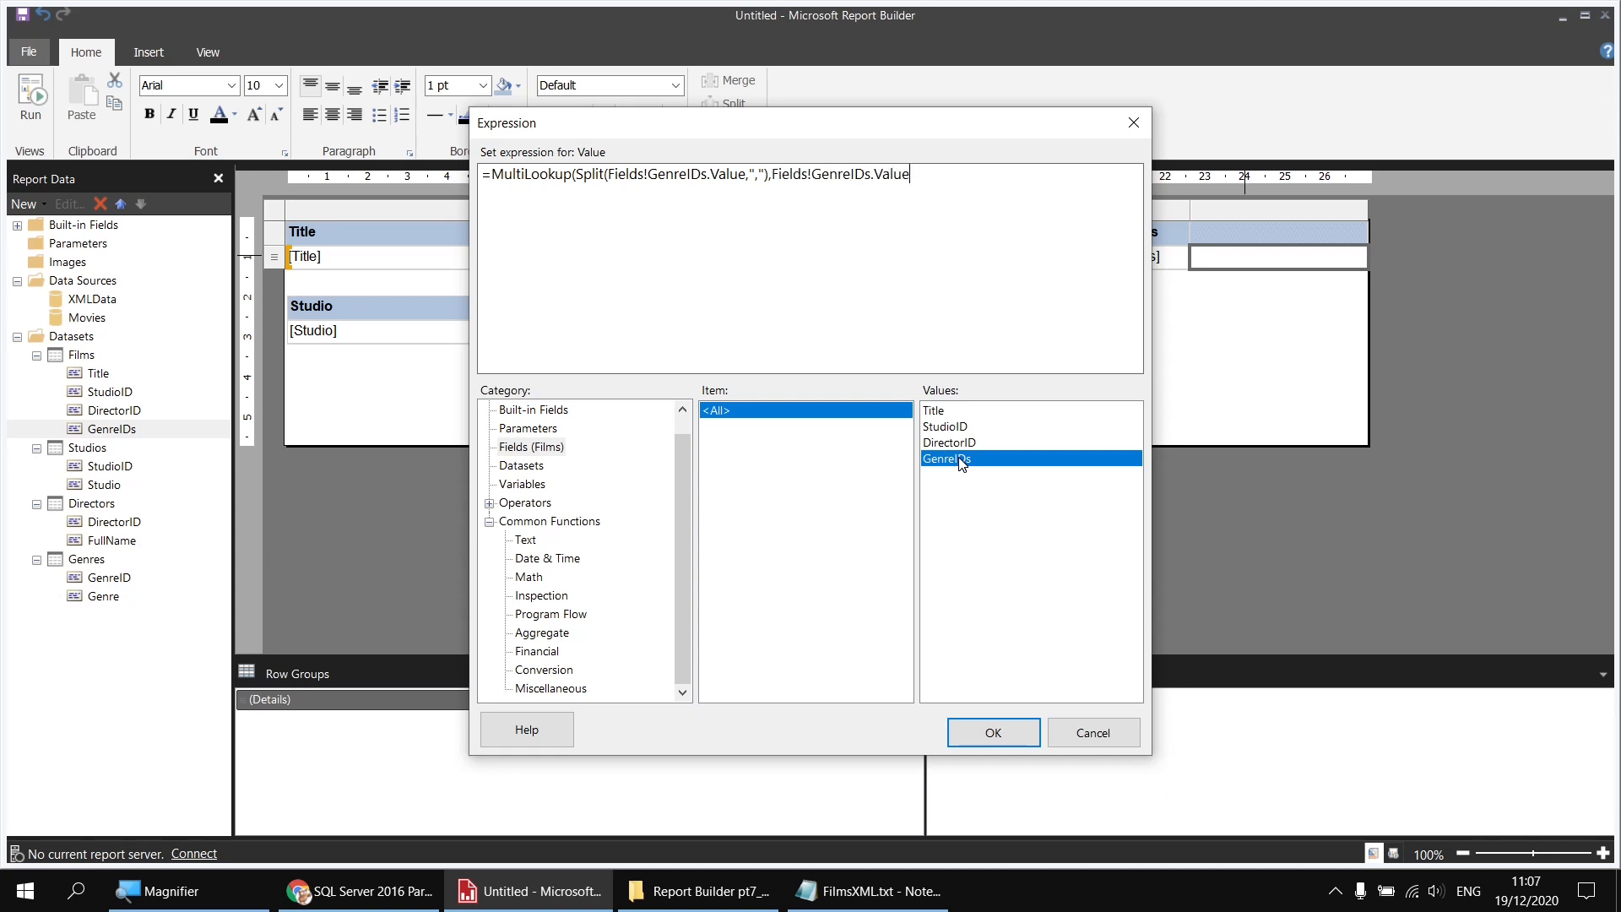
click(872, 201)
key(BackSpace)
click(918, 173)
text(,)
Step: Complete the MultiLookup with Fields!Genre.Value and "Genres" from the Genres dataset, without the First aggregate
click(518, 467)
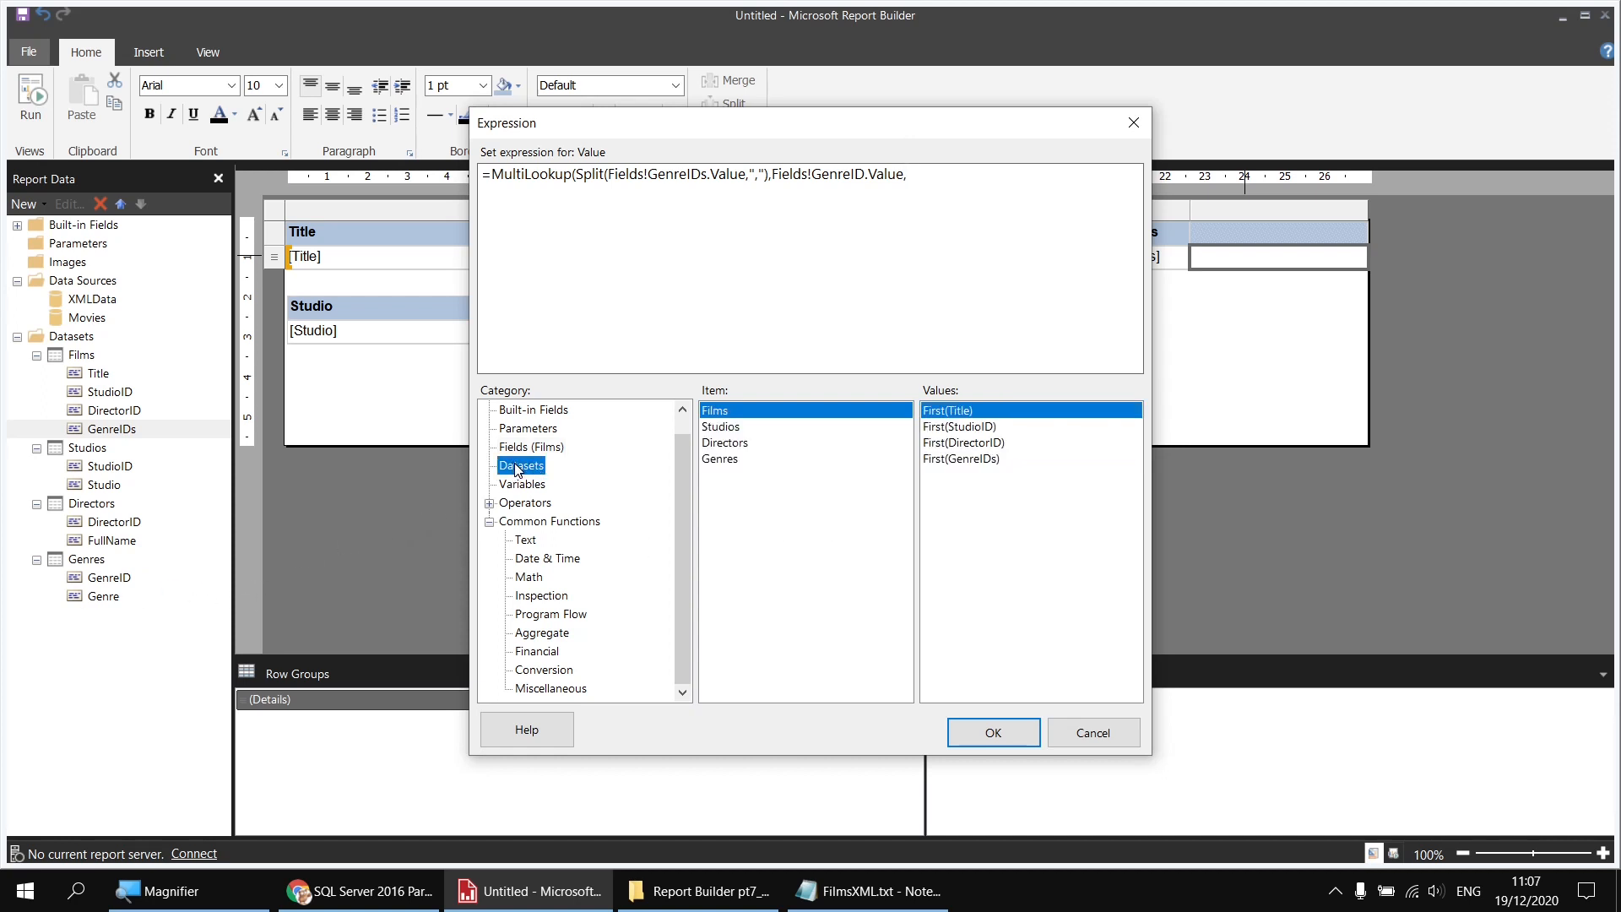
click(736, 460)
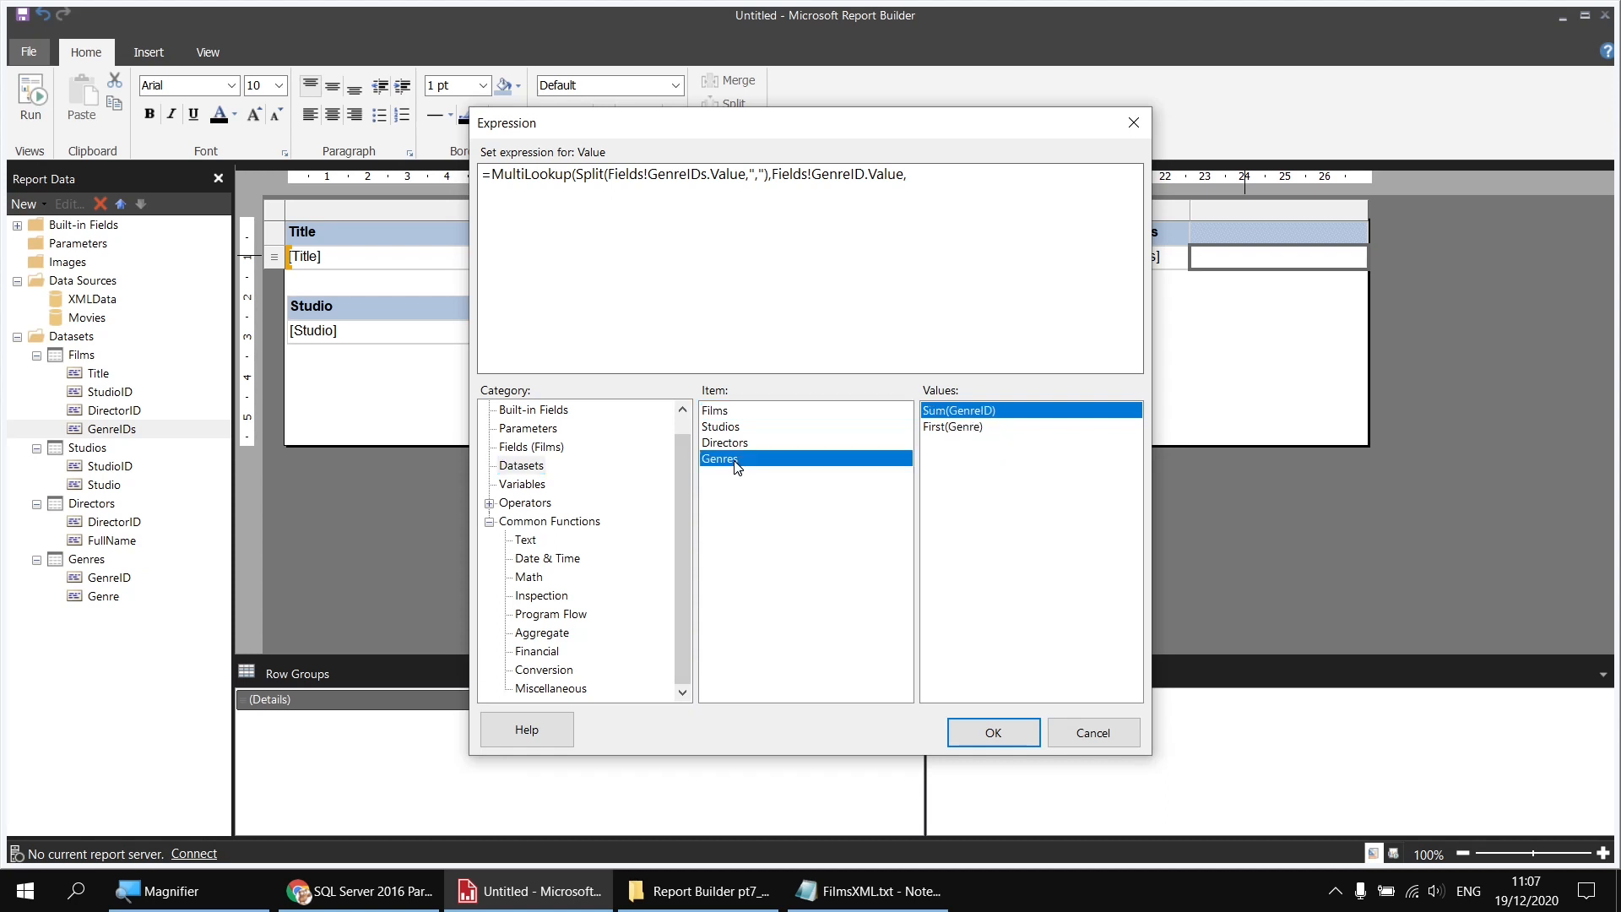
double_click(943, 430)
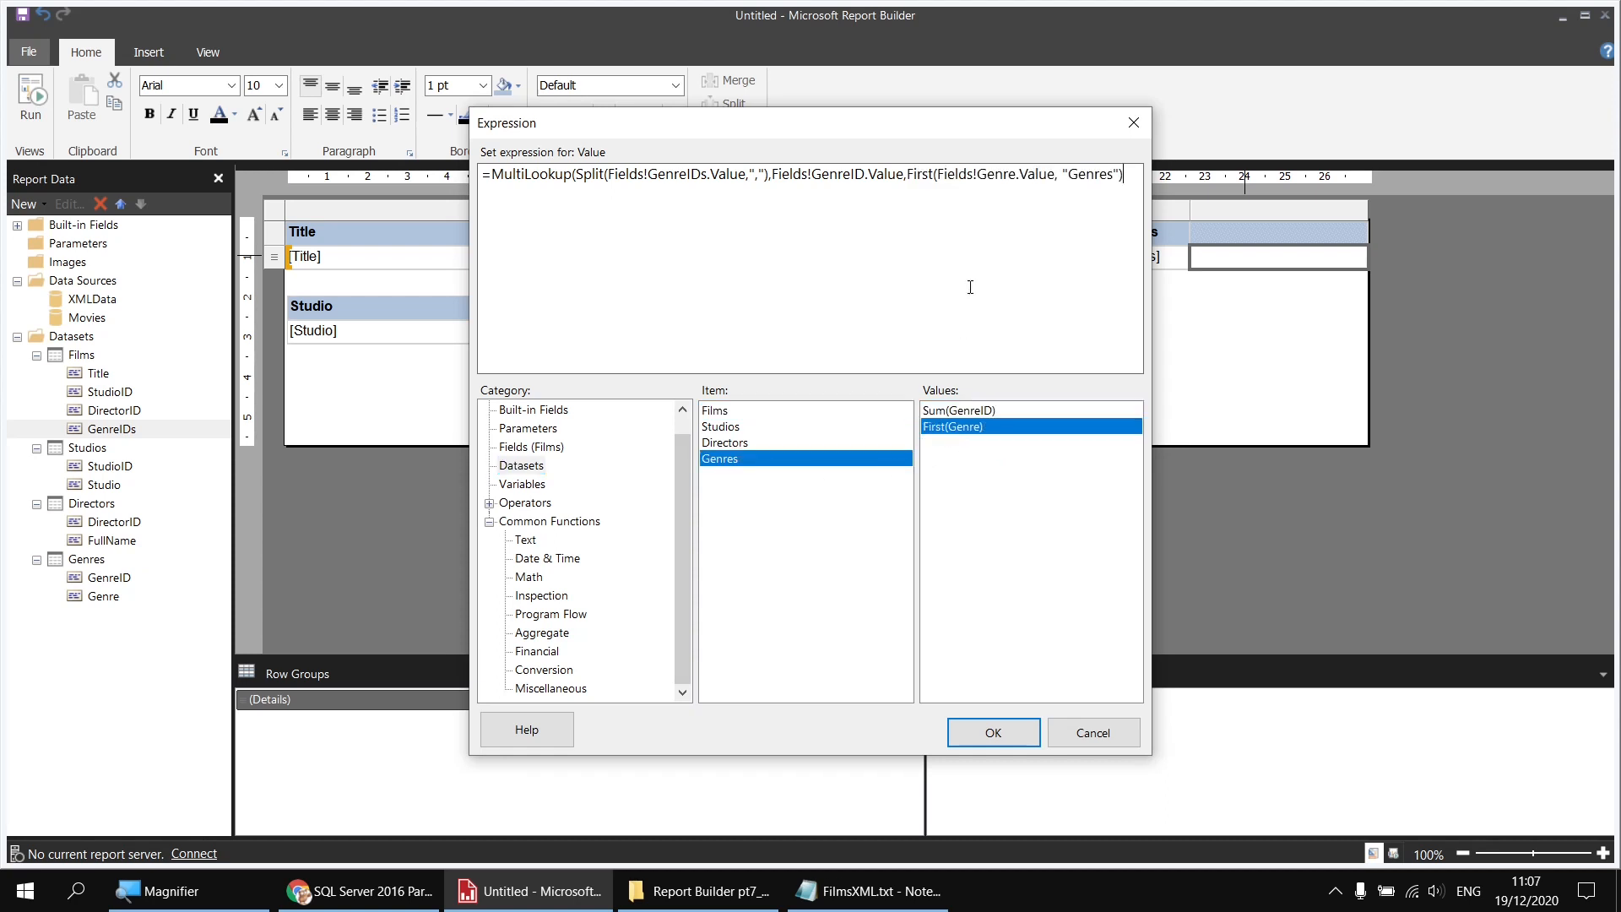
drag(939, 173, 907, 174)
key(Delete)
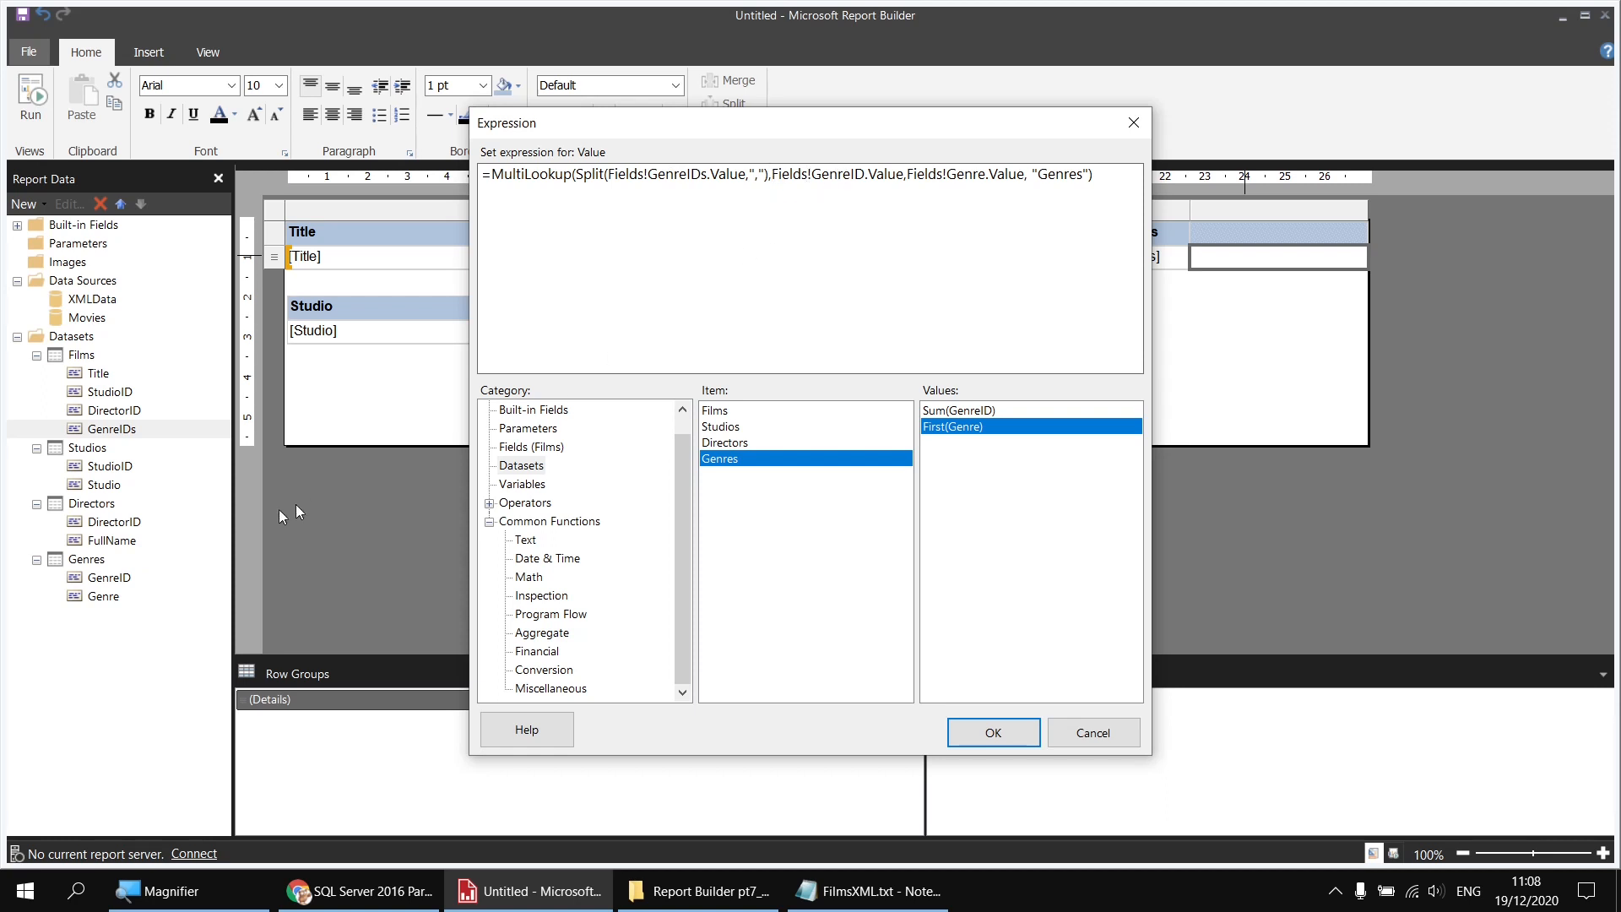
Step: Wrap Fields!GenreID.Value in the CStr conversion function within the MultiLookup expression
click(772, 174)
click(558, 671)
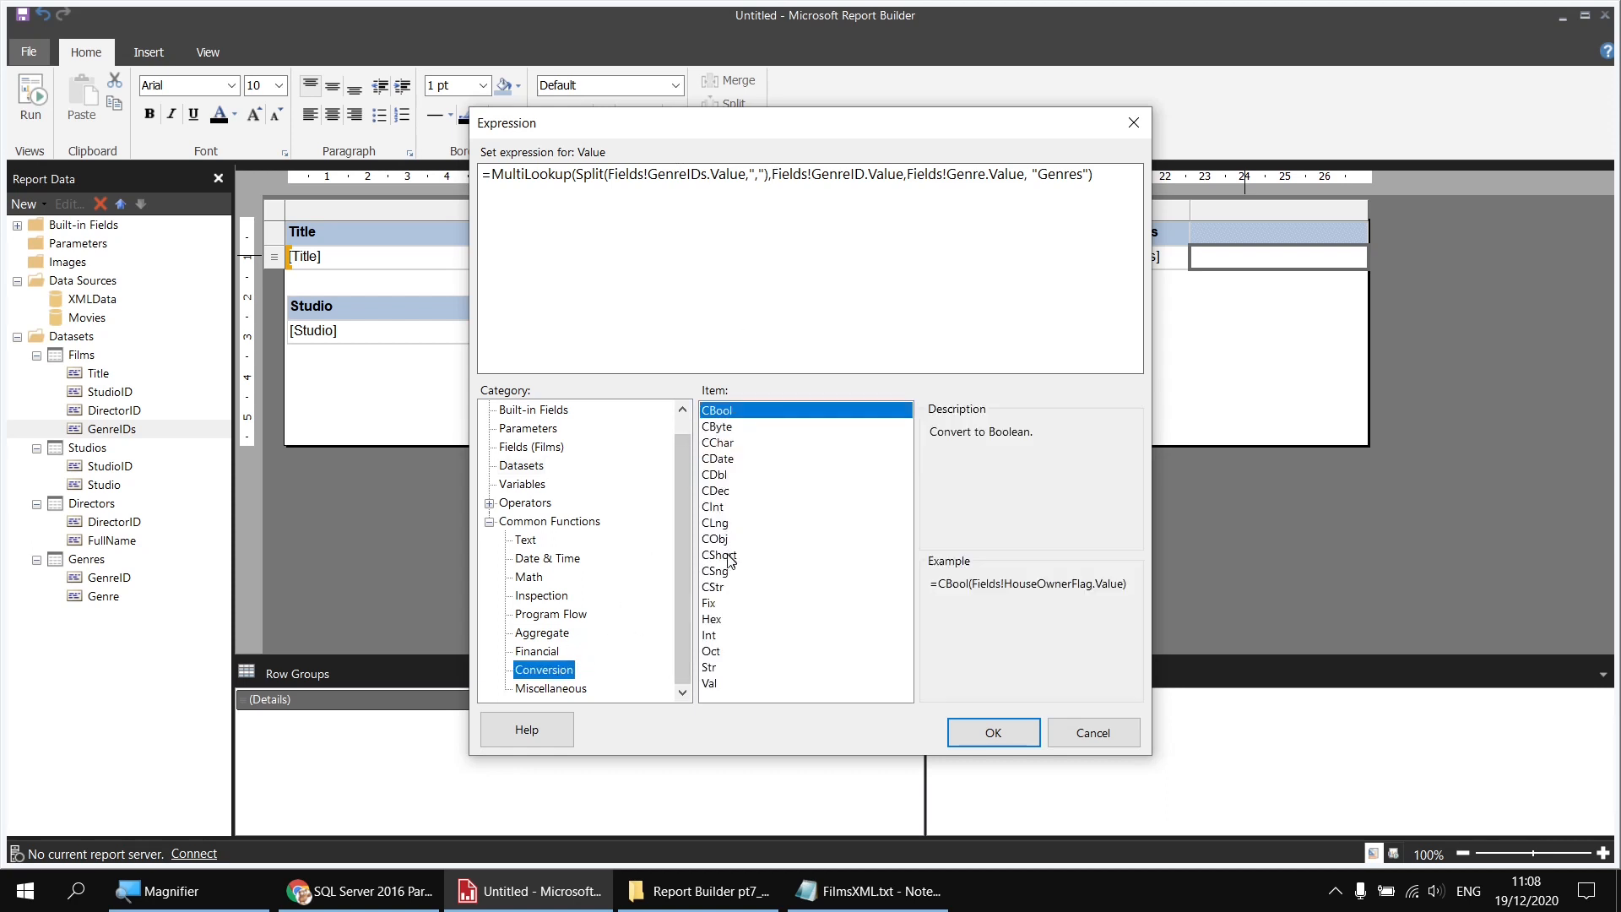
click(720, 589)
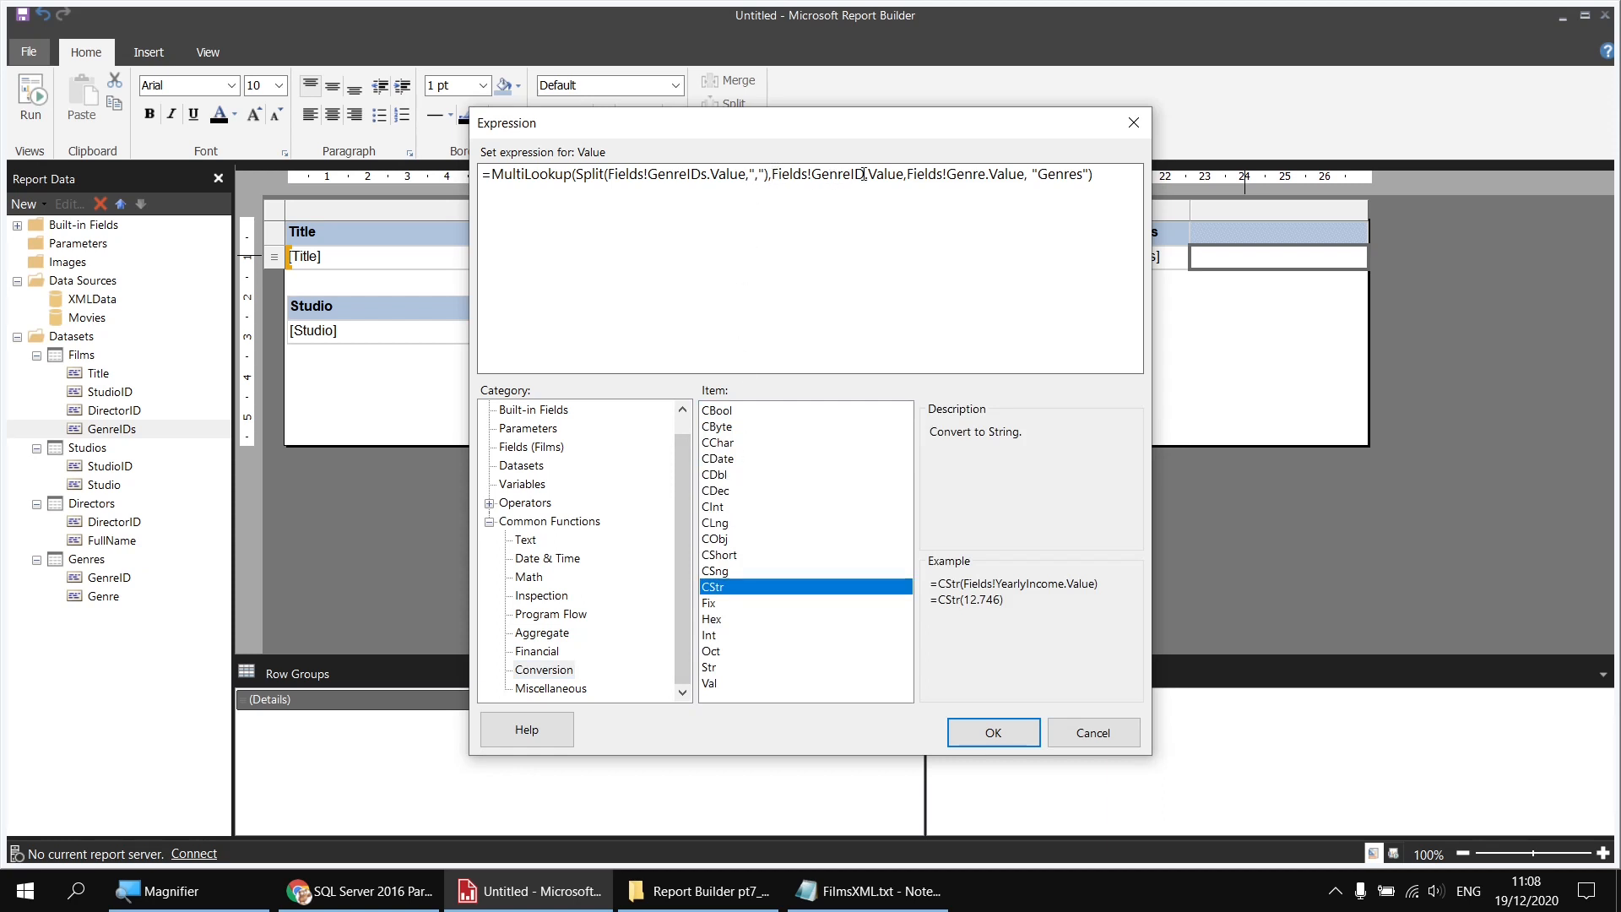
double_click(714, 587)
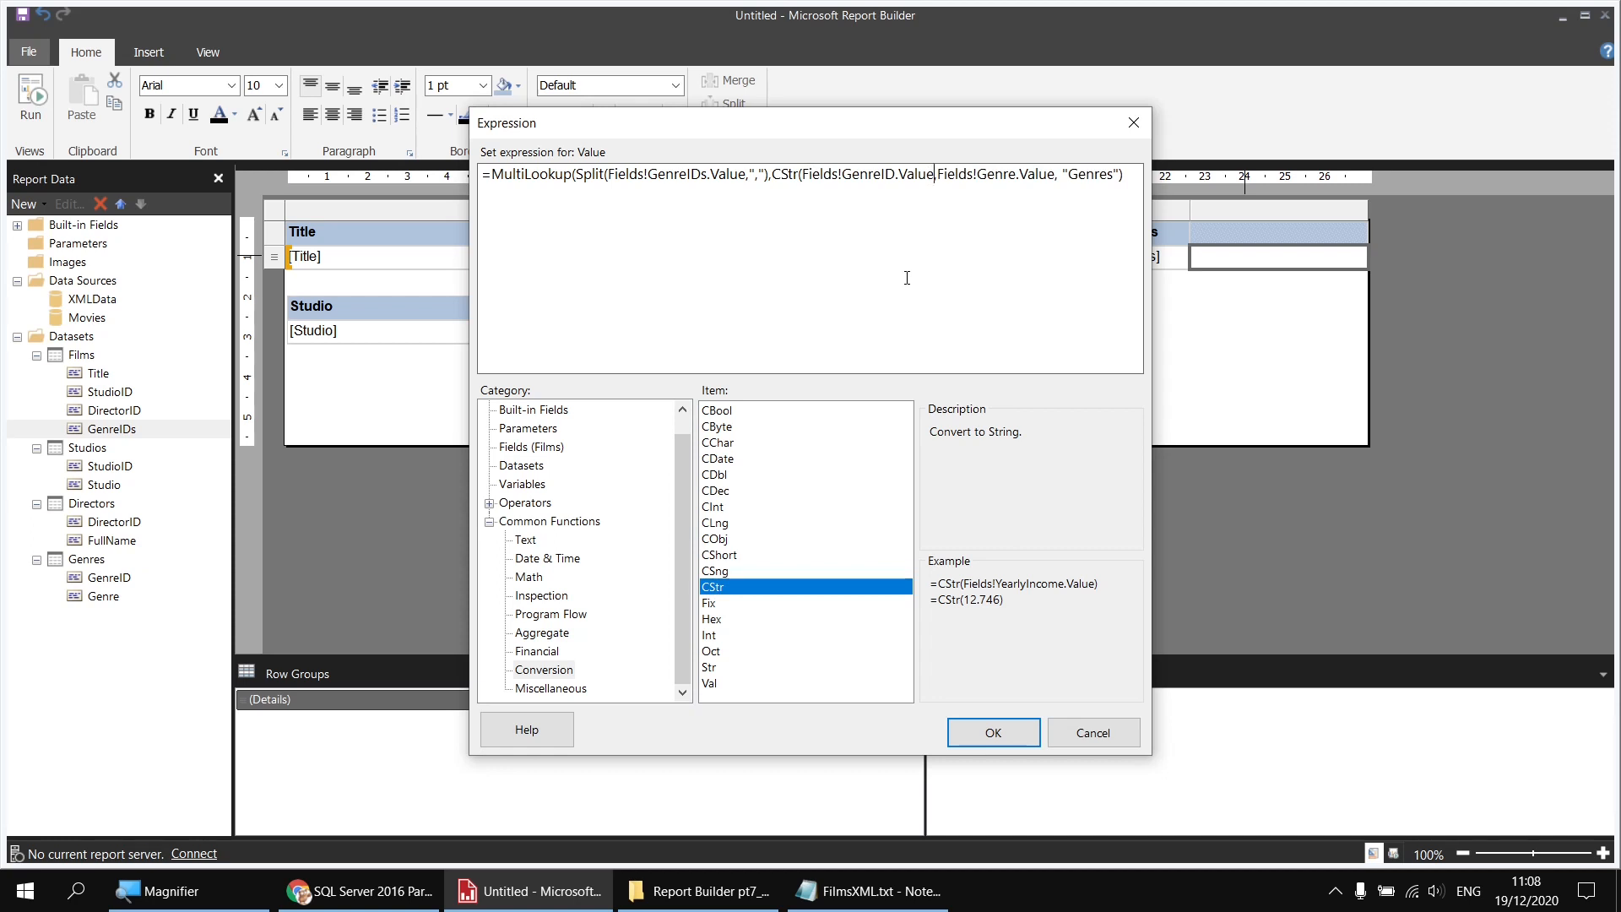
text())
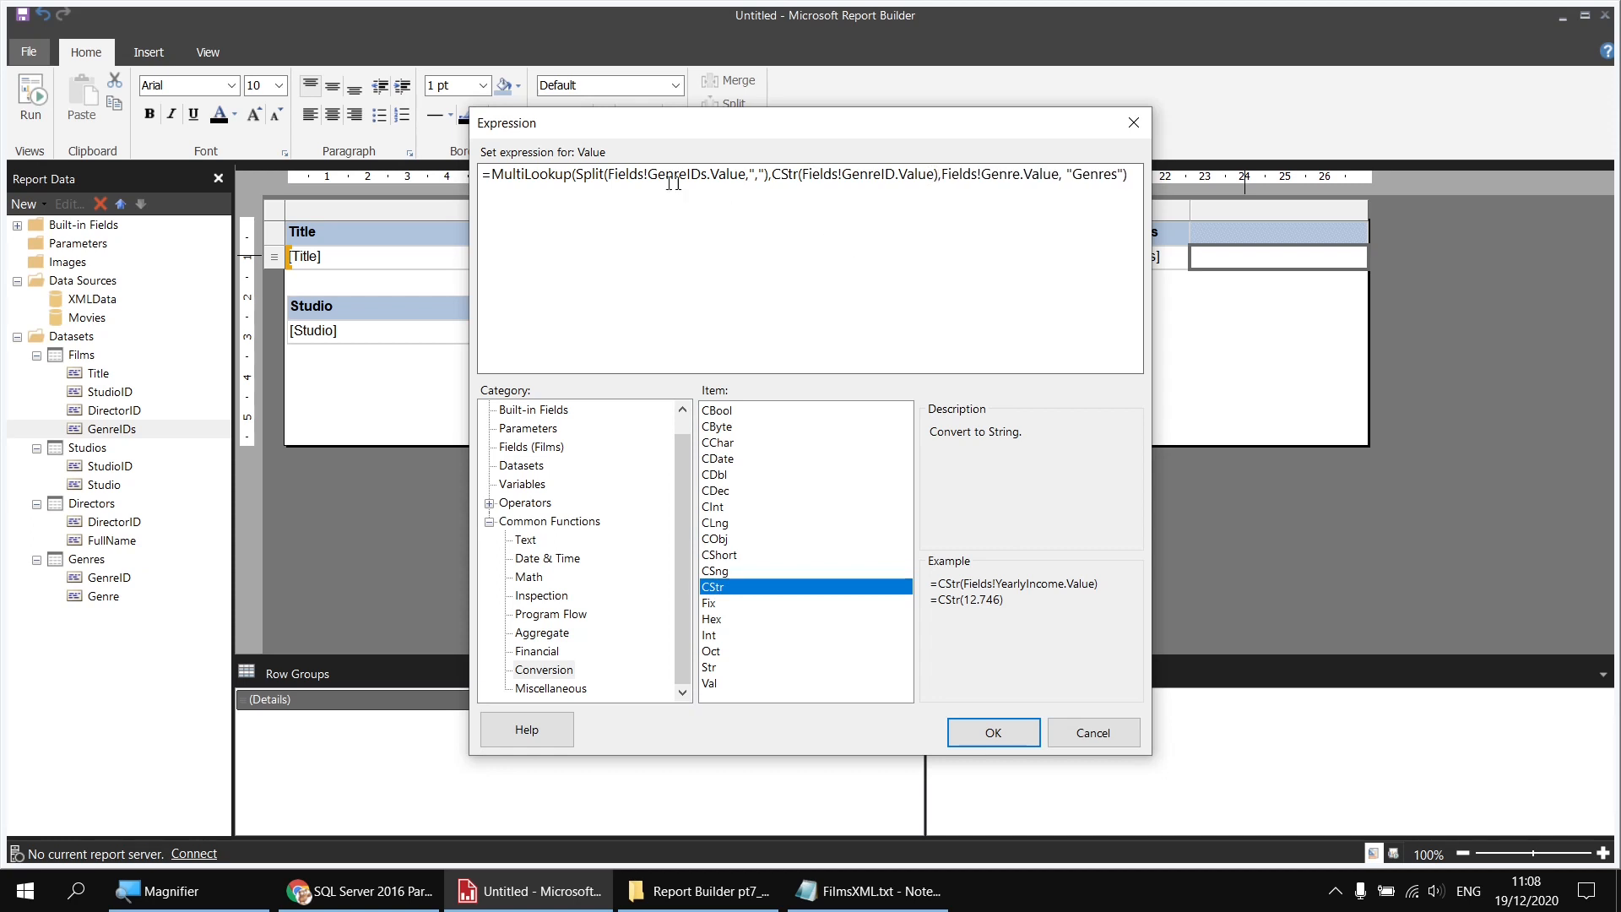
Step: Lay out the MultiLookup expression with each of its four arguments on its own indented line
click(576, 179)
key(Return)
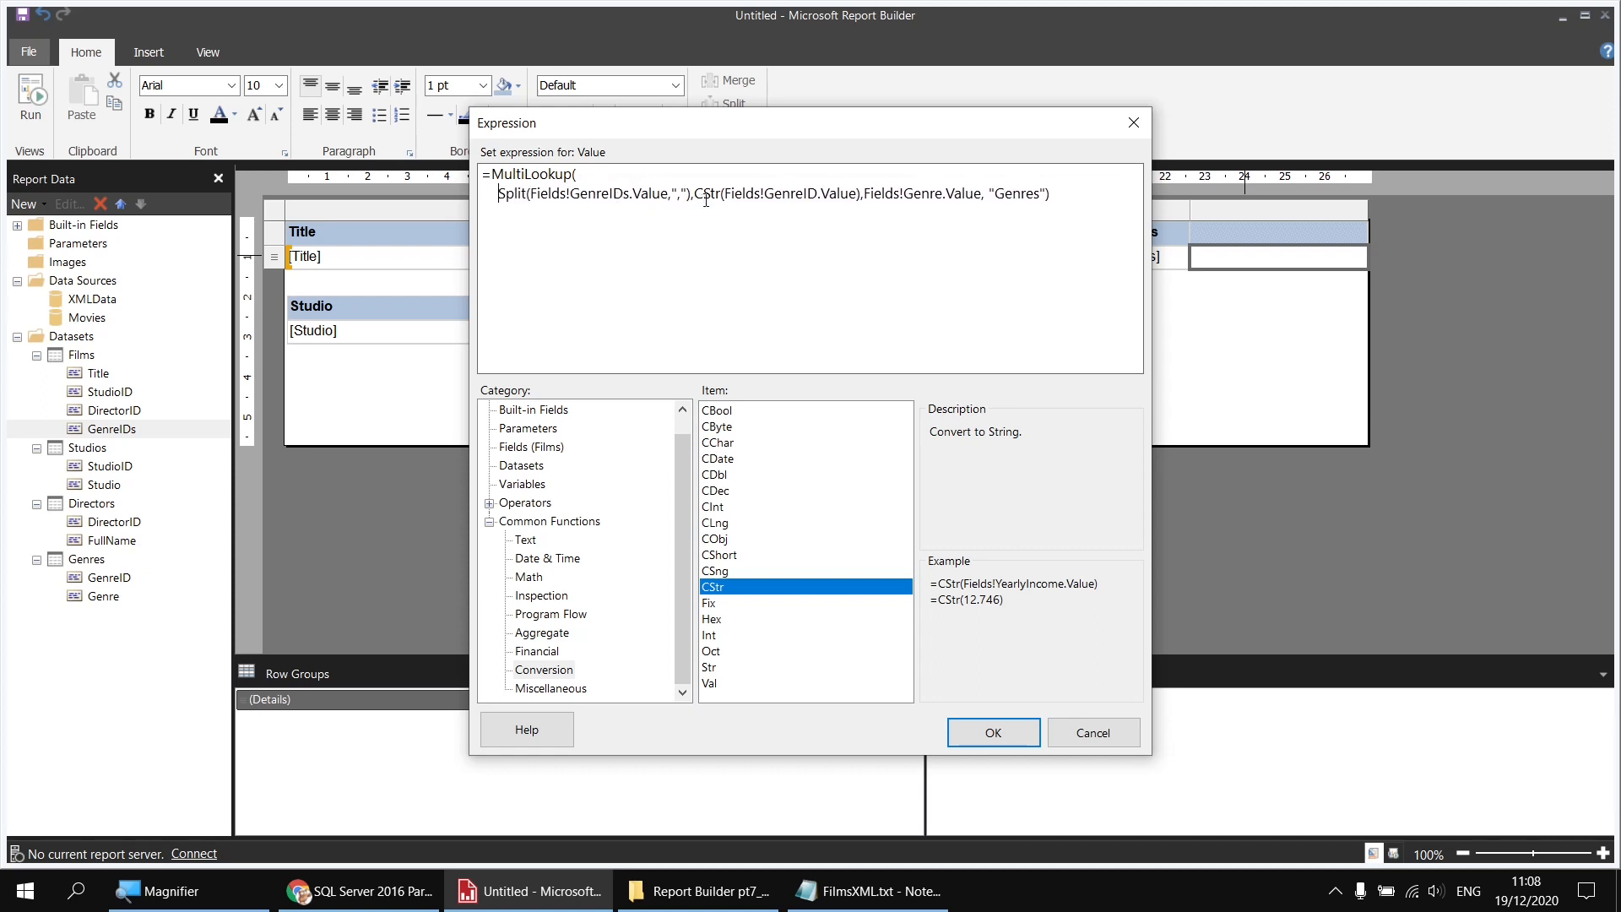
key(Return)
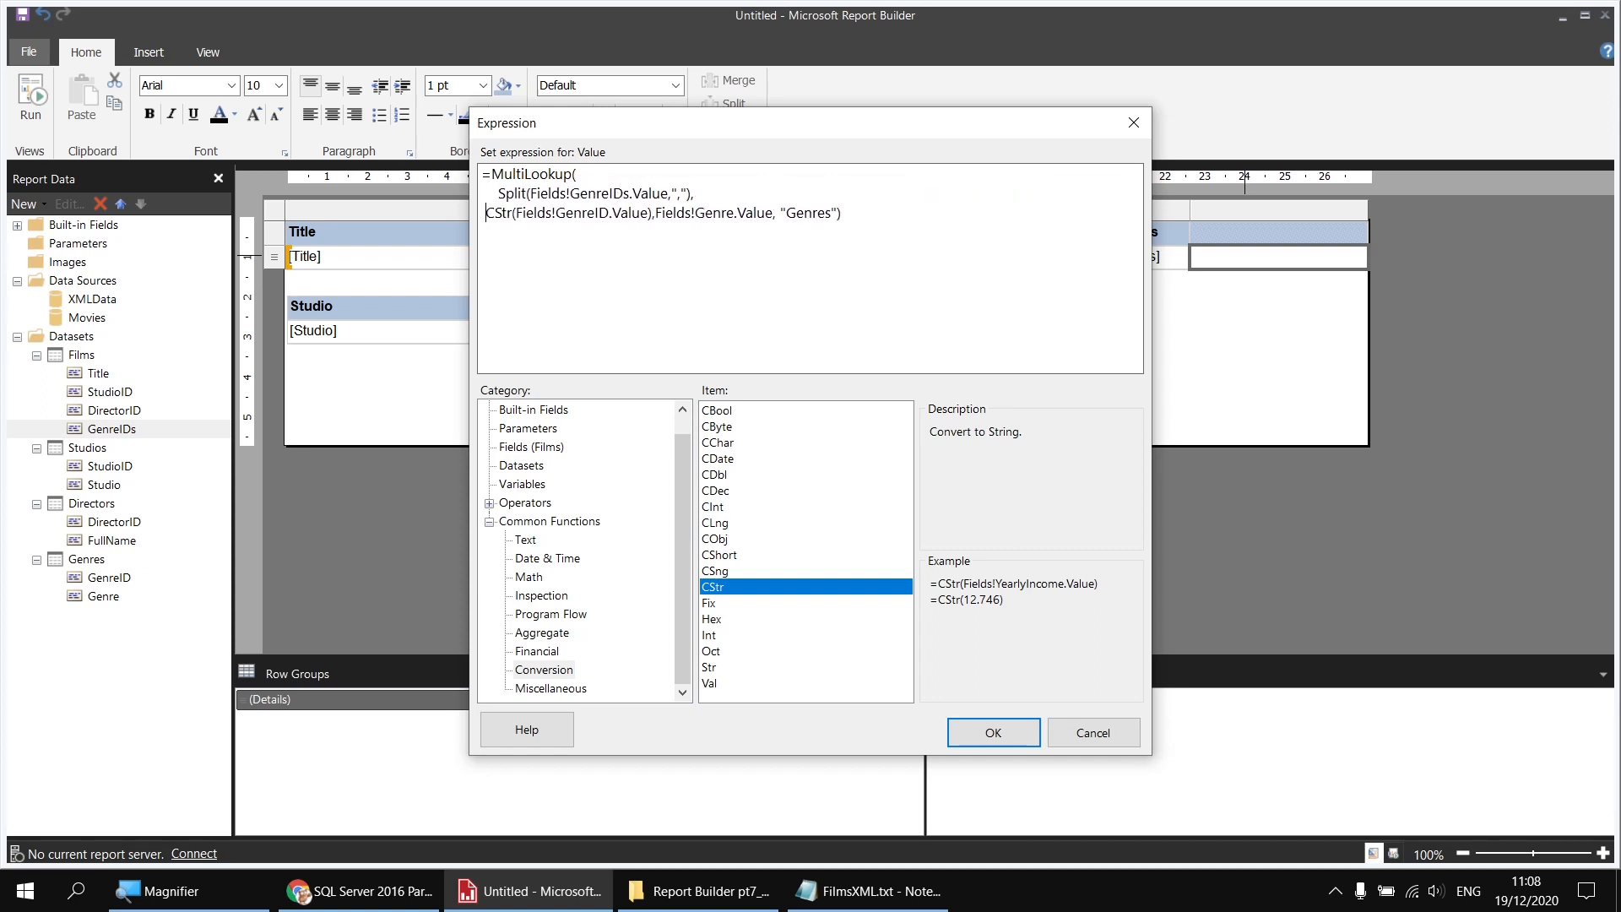
click(683, 218)
key(Return)
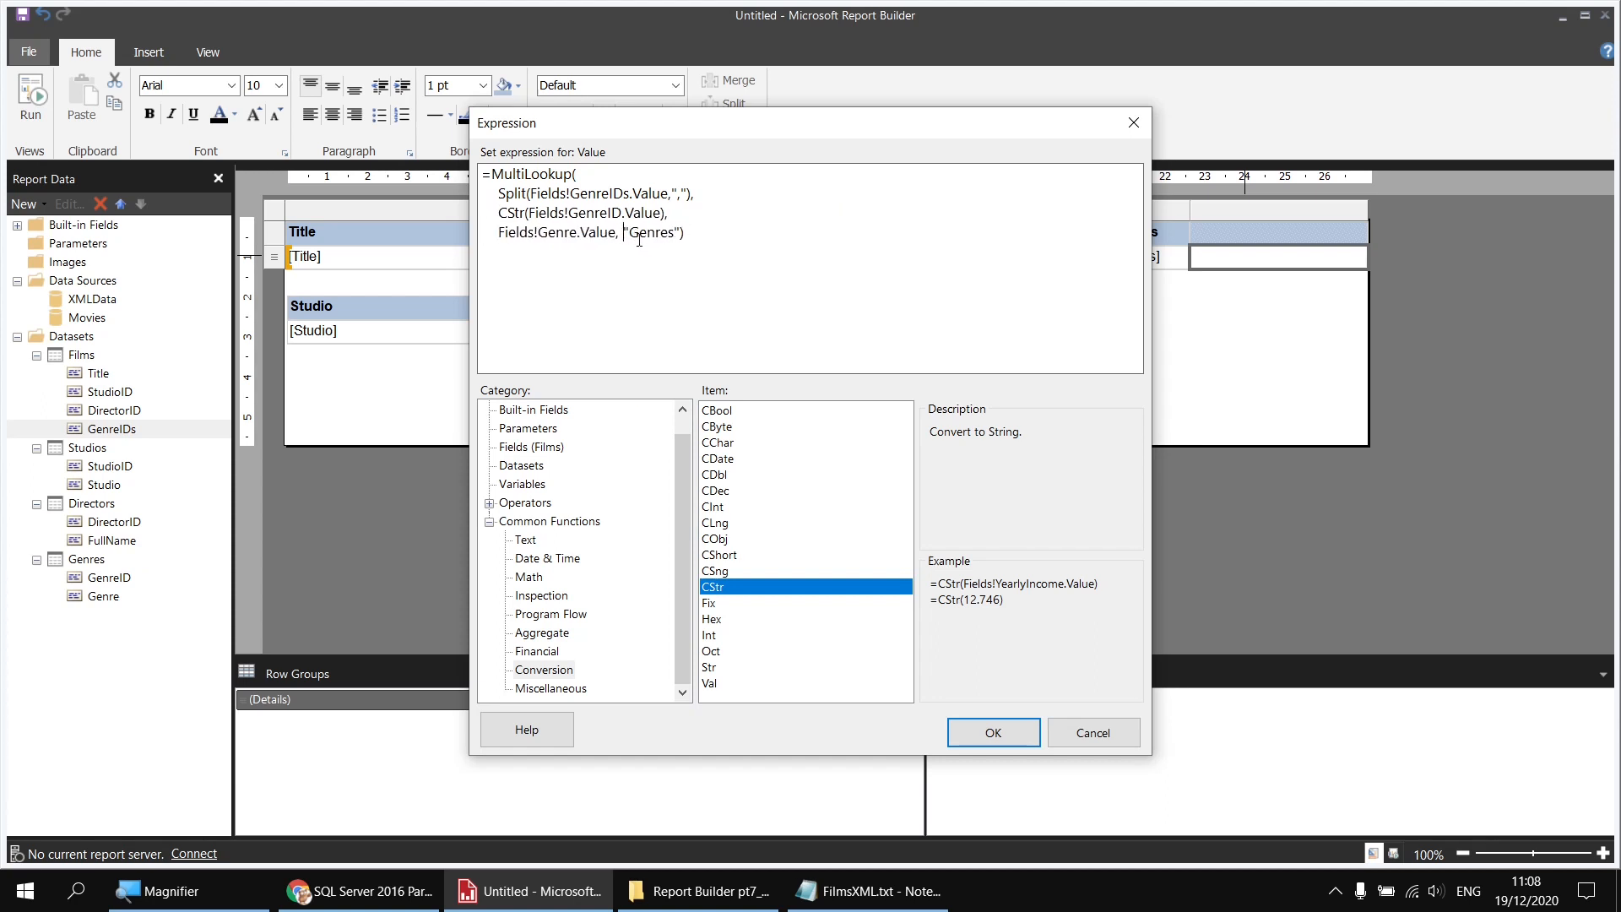
key(Return)
drag(500, 193, 693, 193)
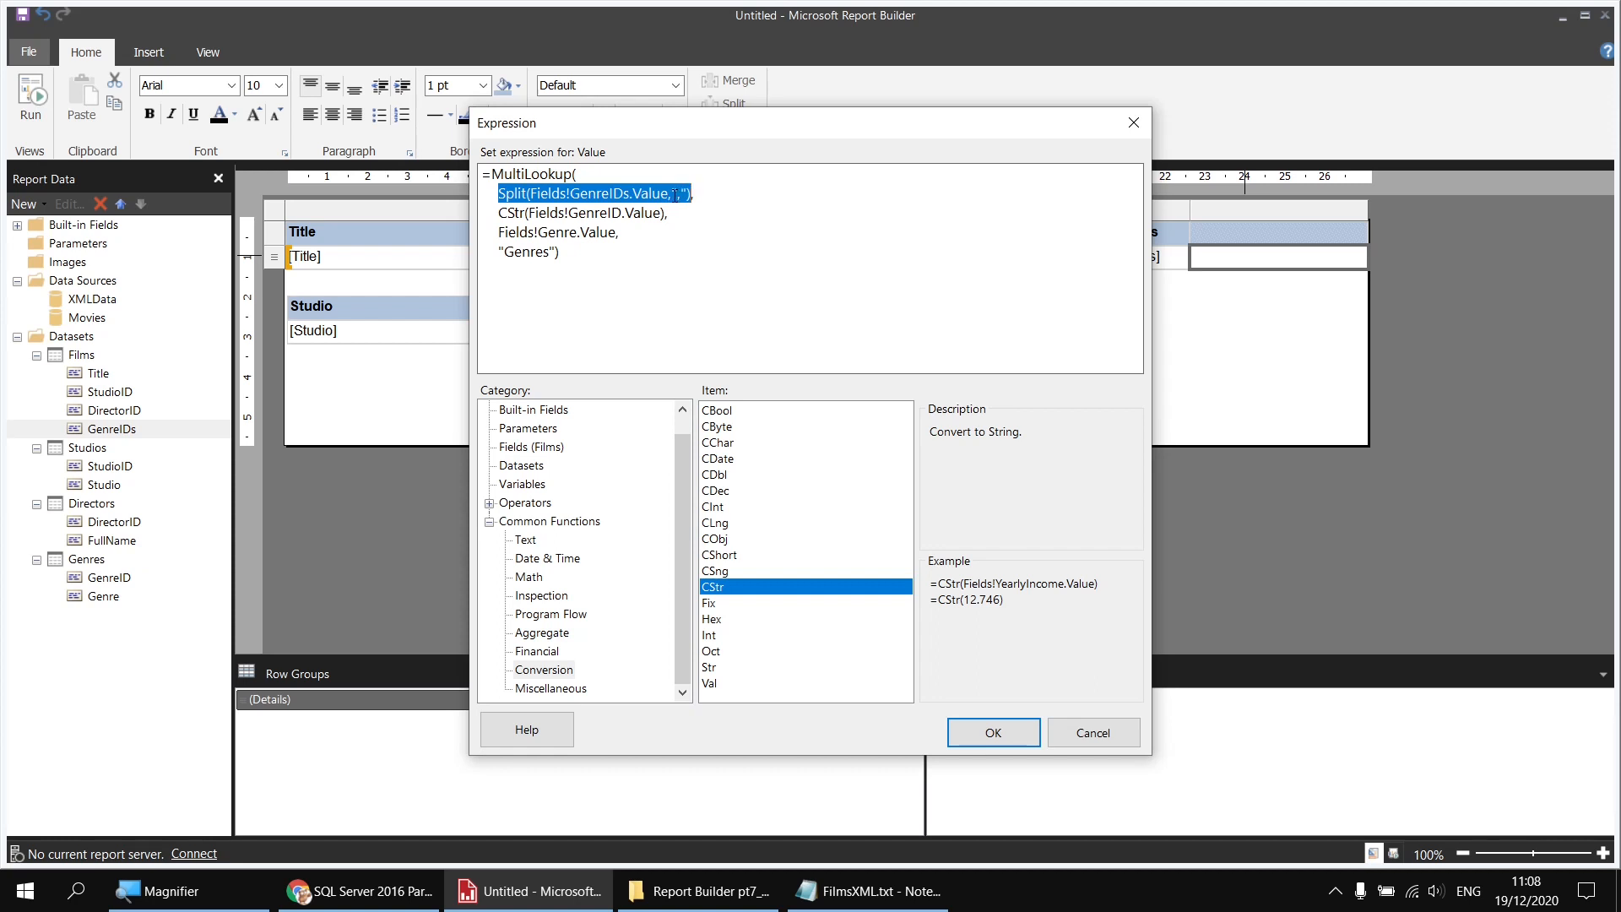
drag(499, 212, 665, 217)
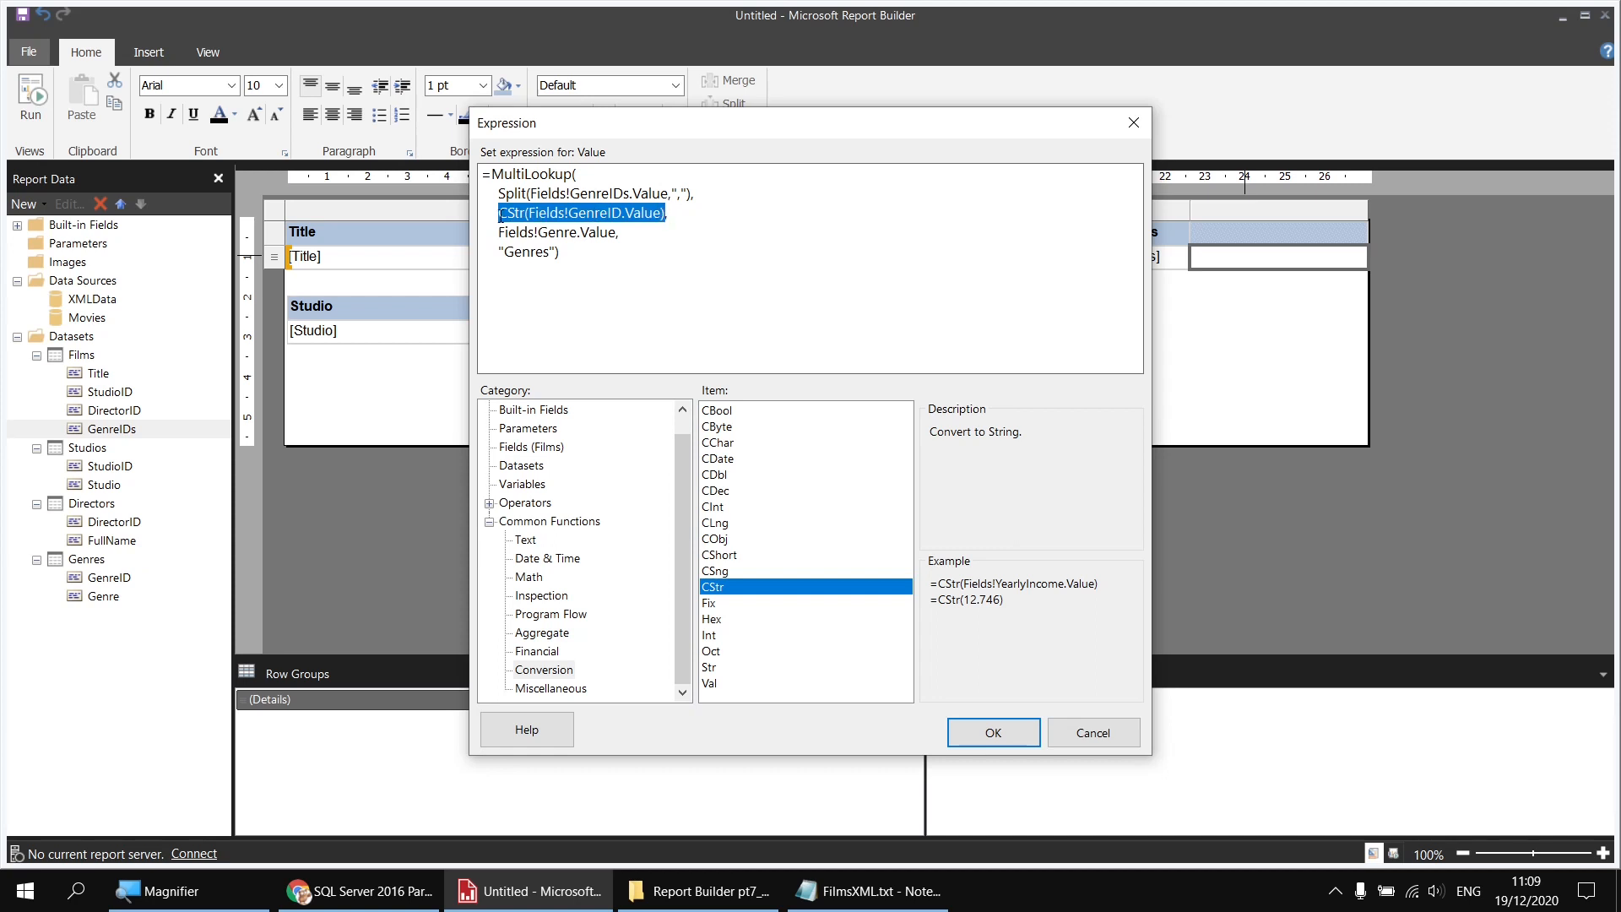
drag(501, 234, 619, 237)
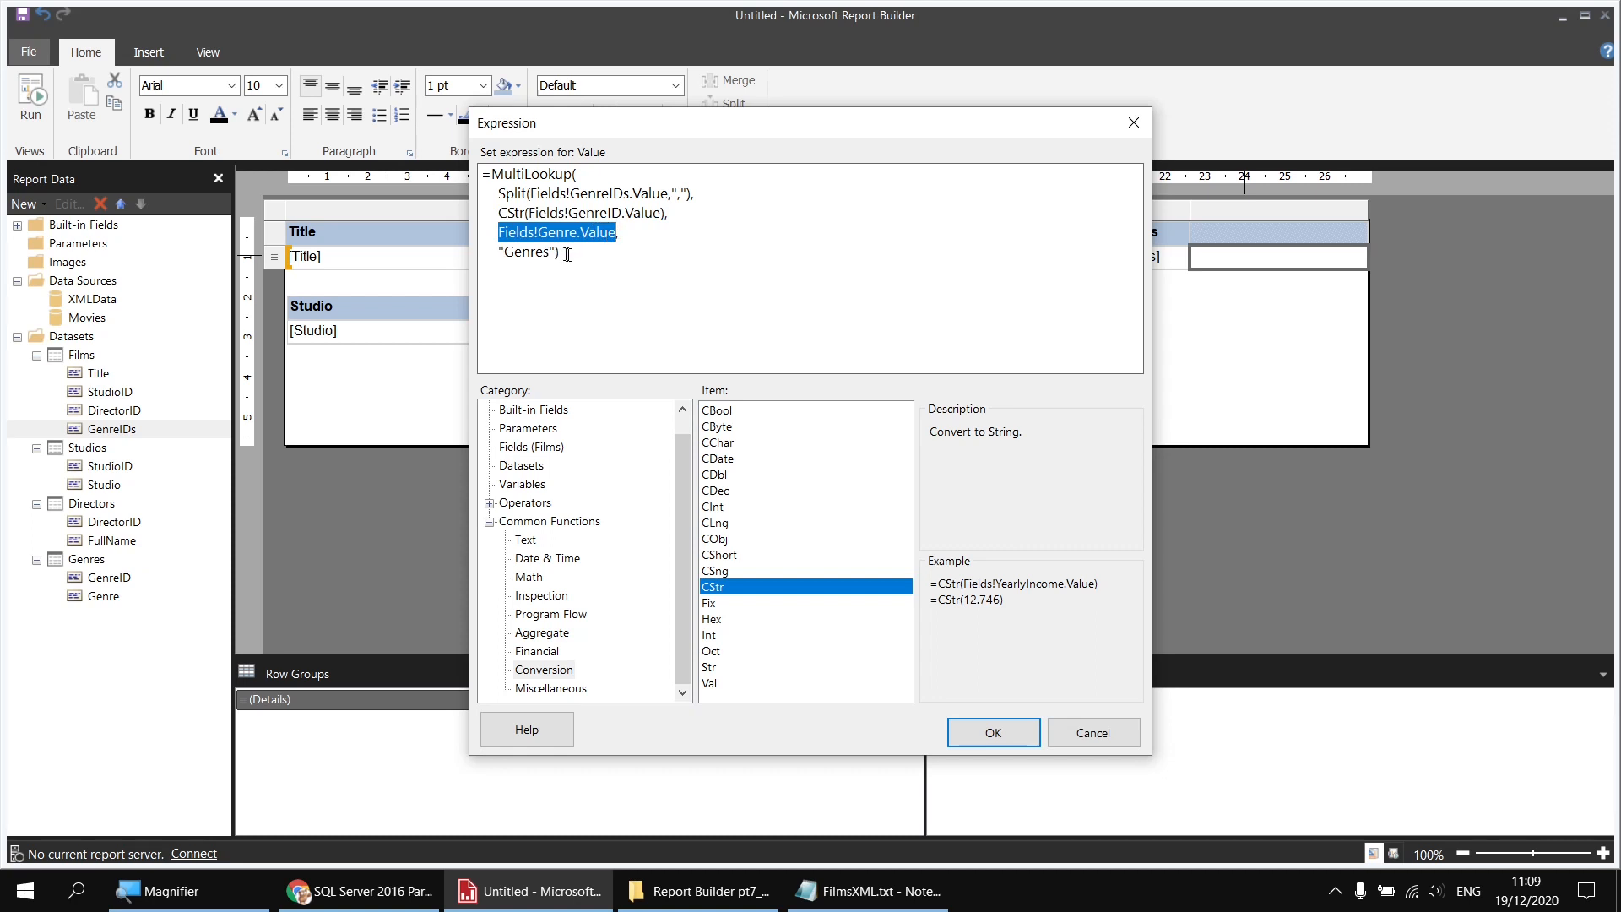
Step: Wrap the MultiLookup expression in a Join function with ", " as the delimiter and apply the expression to the cell
click(568, 255)
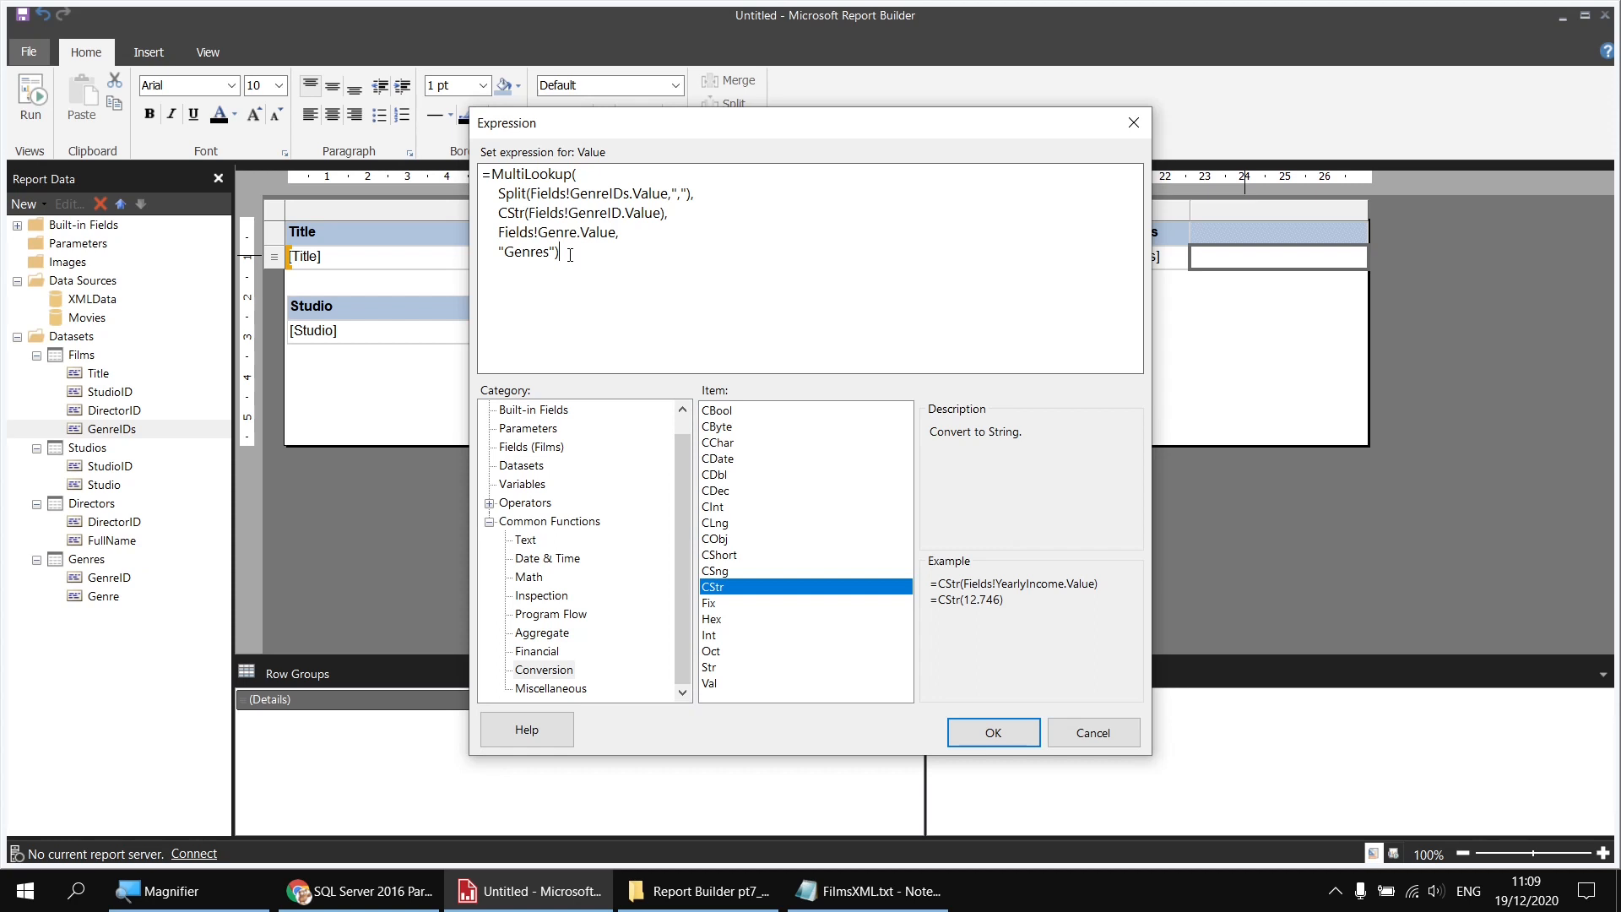
click(493, 175)
text(Join)
text(()
text(",)
text( ")
text())
key(super+plus)
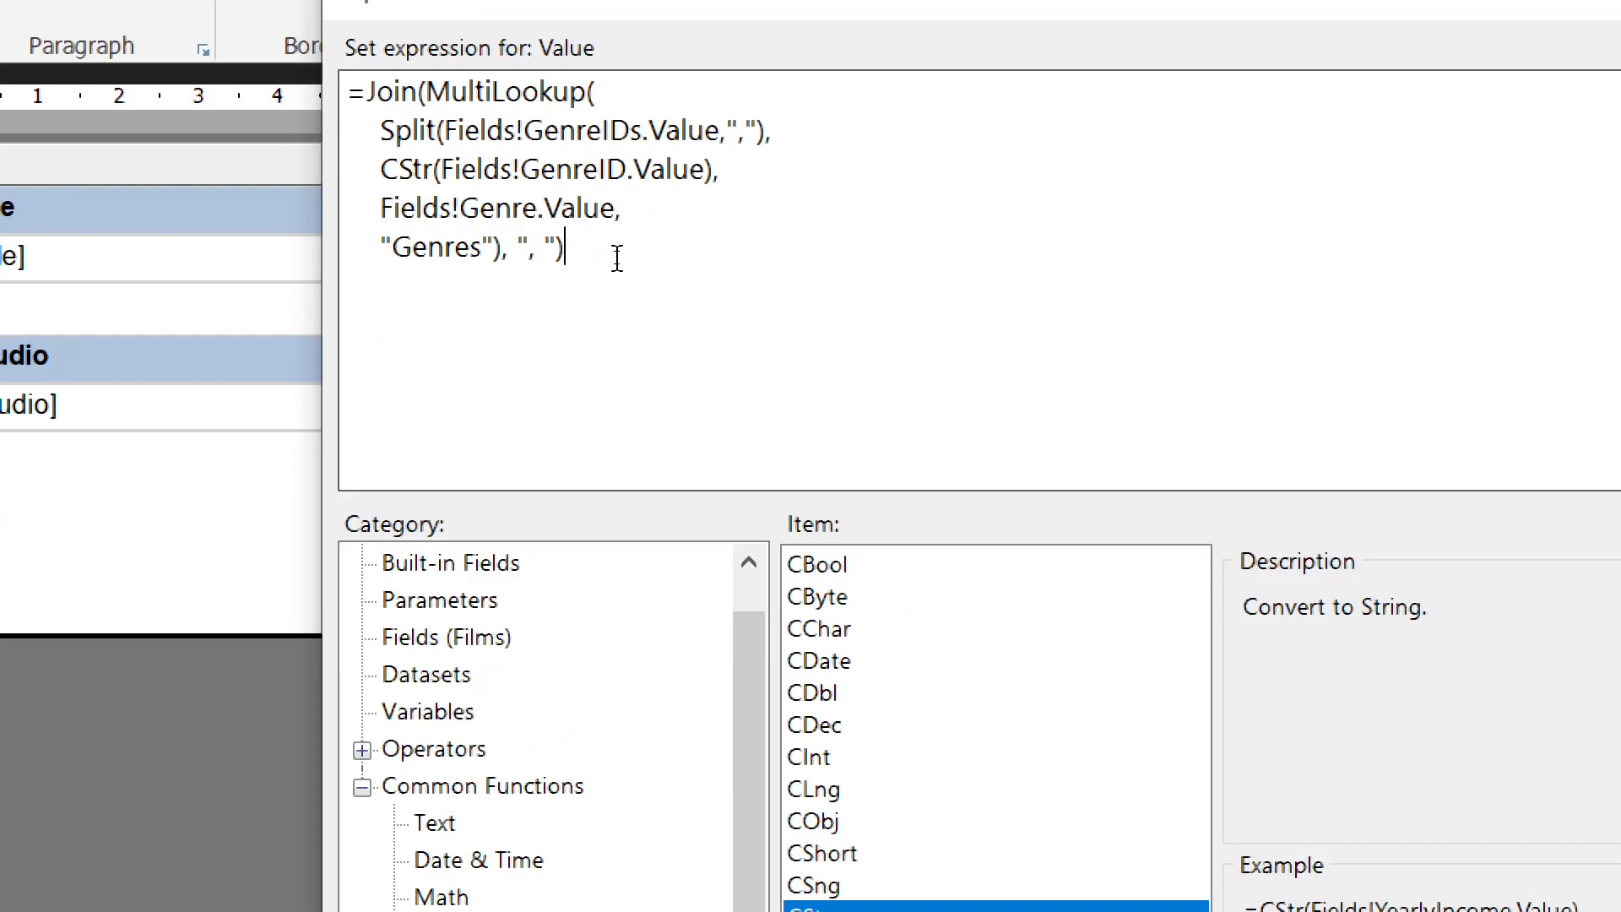
key(super+minus)
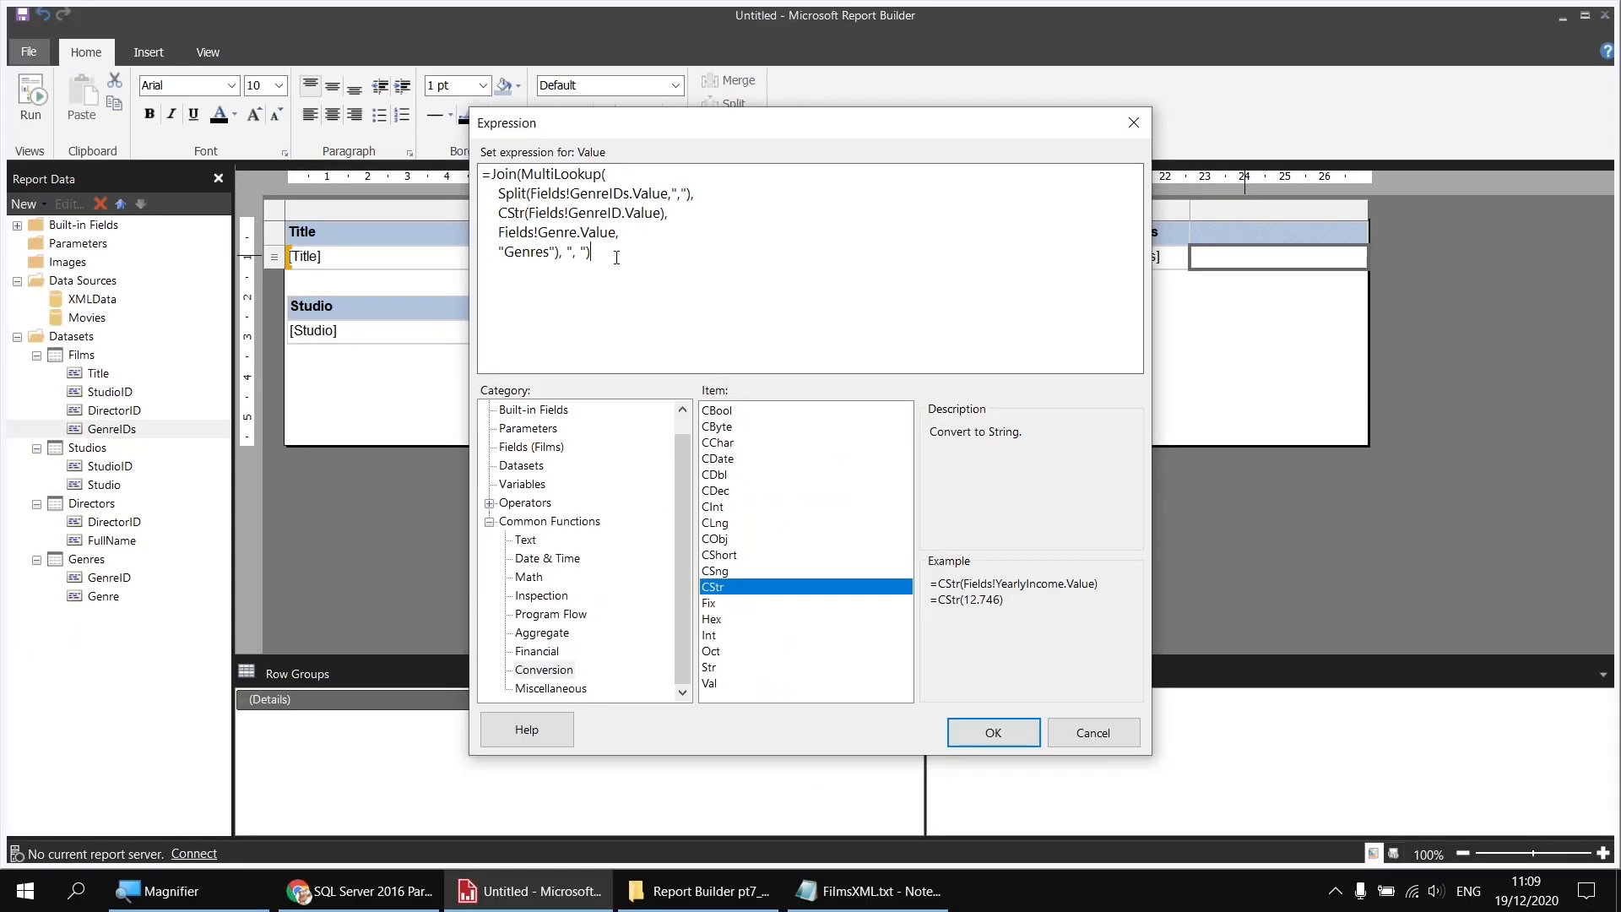
click(1015, 732)
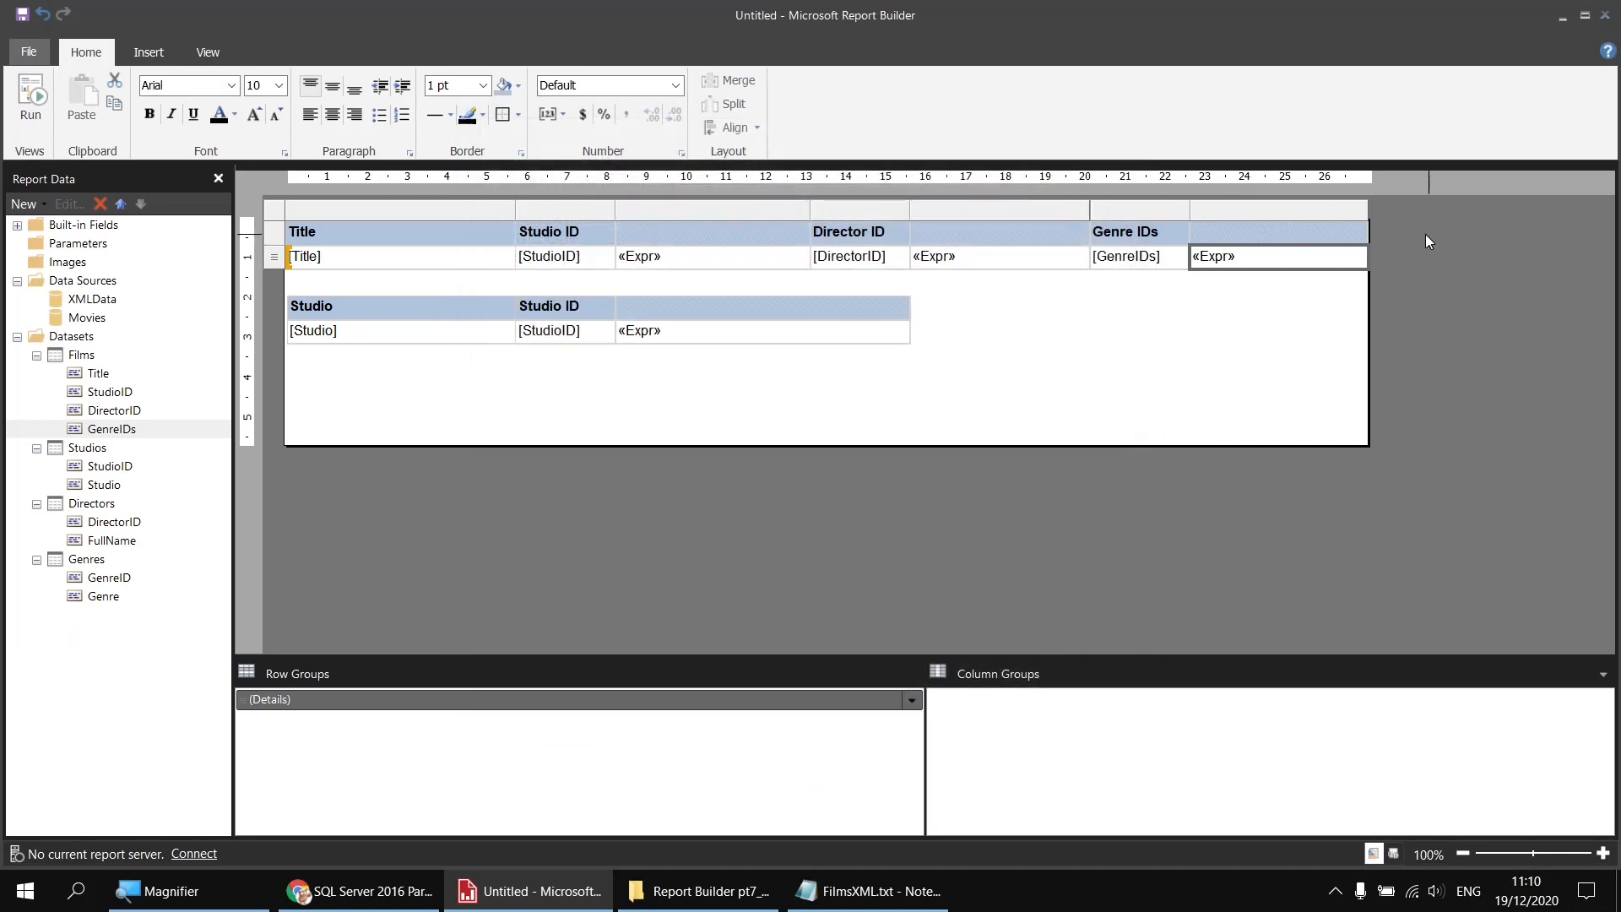
Step: Widen the genre lookup column at the end of the films table and run the report
drag(1368, 210, 1440, 209)
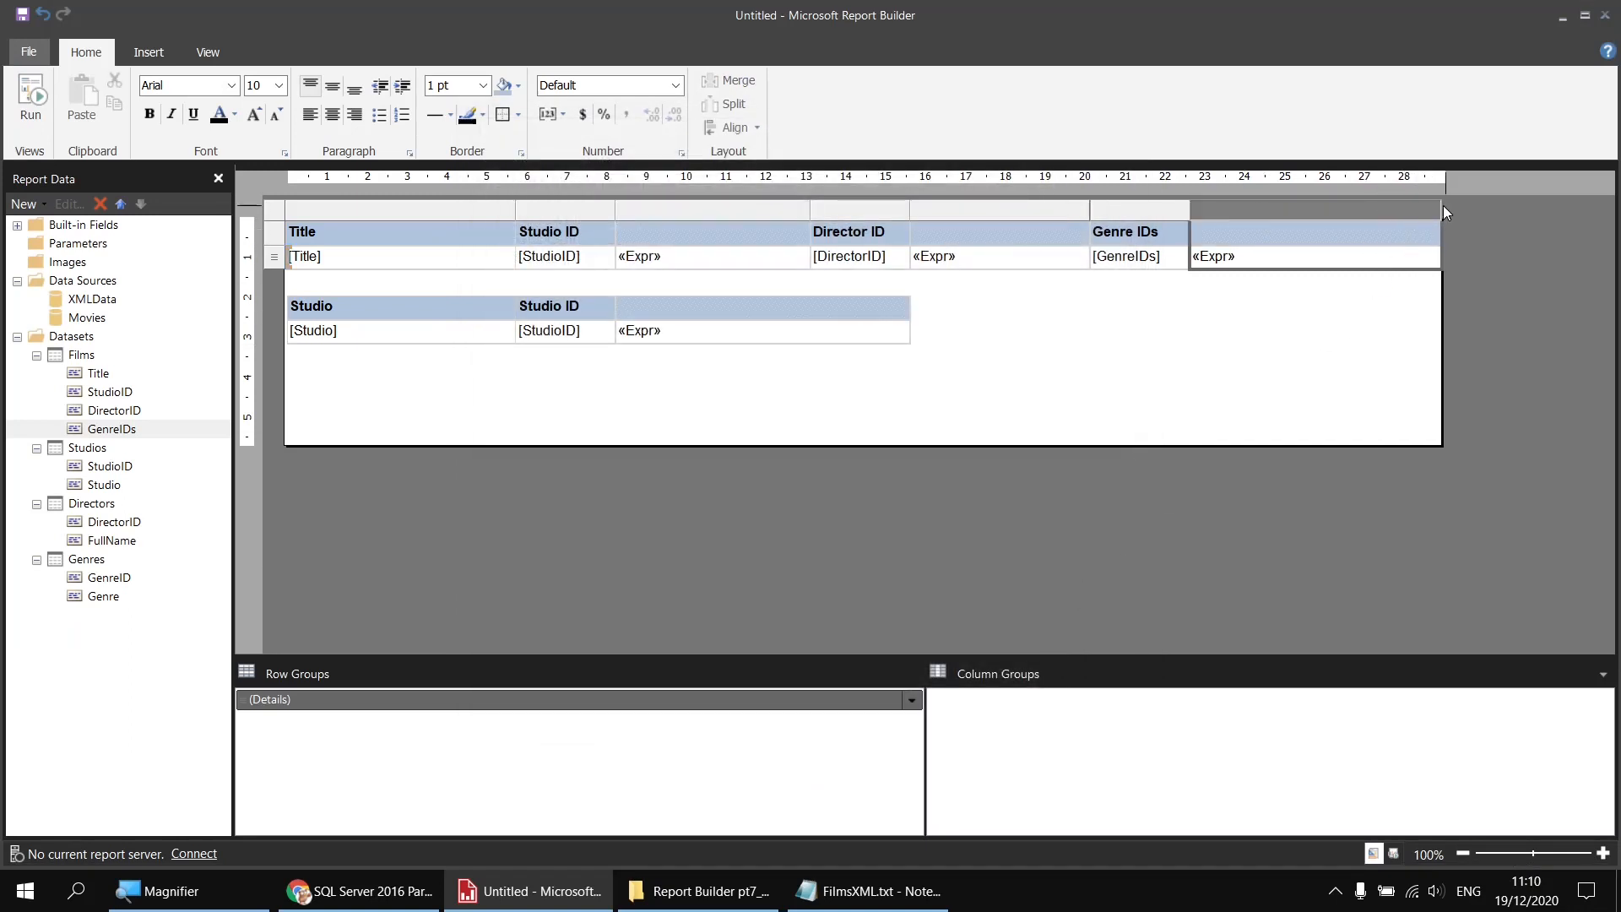
click(30, 97)
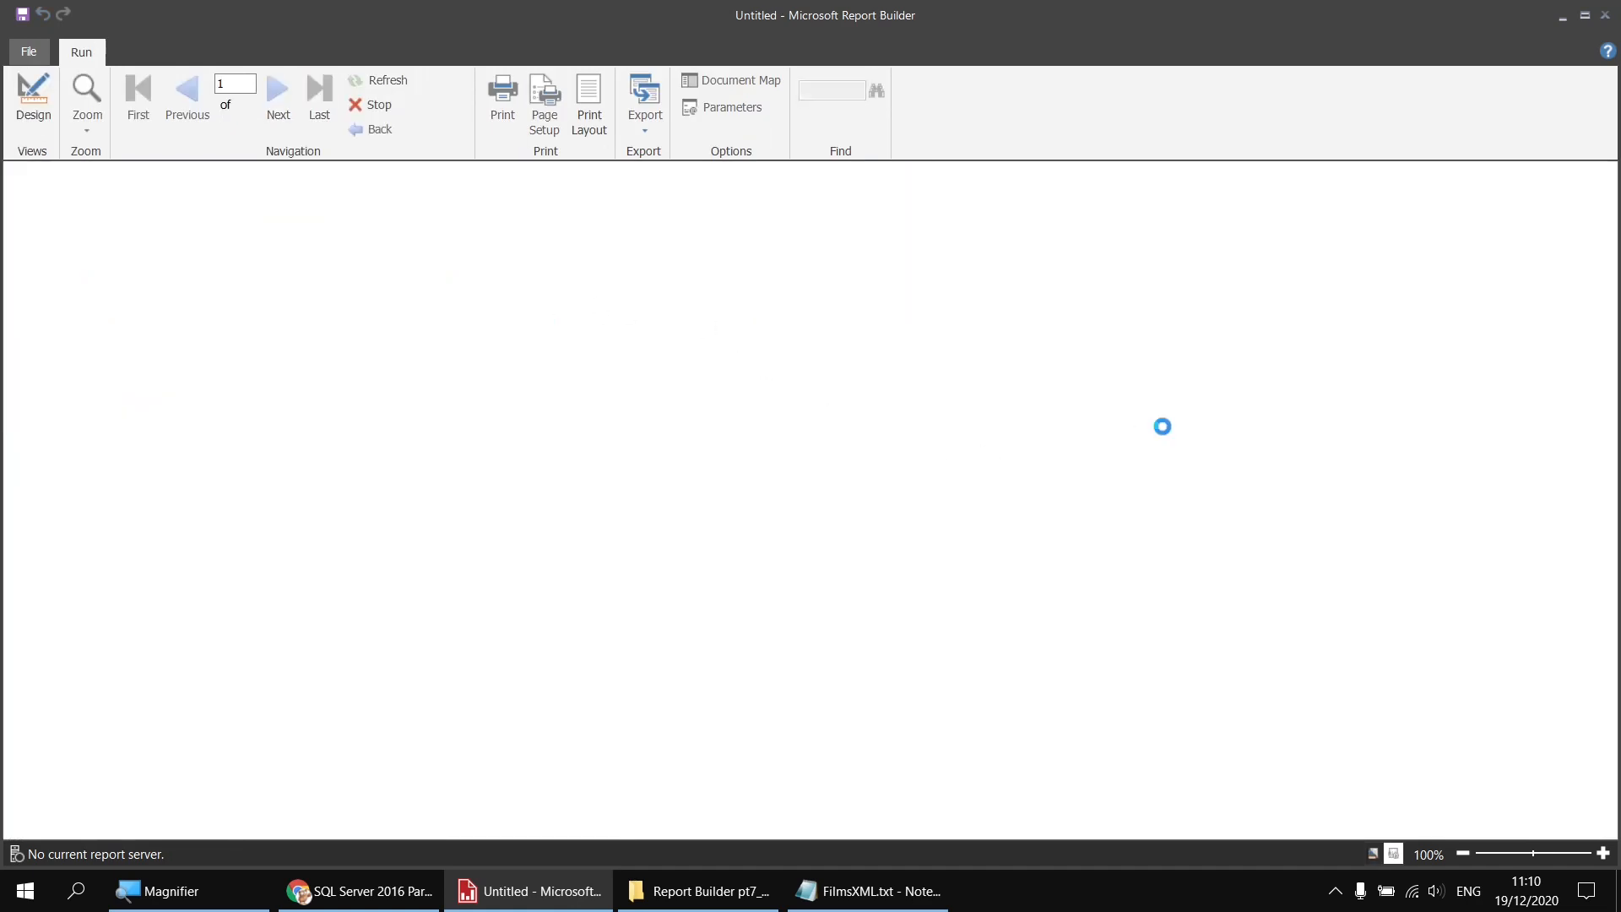